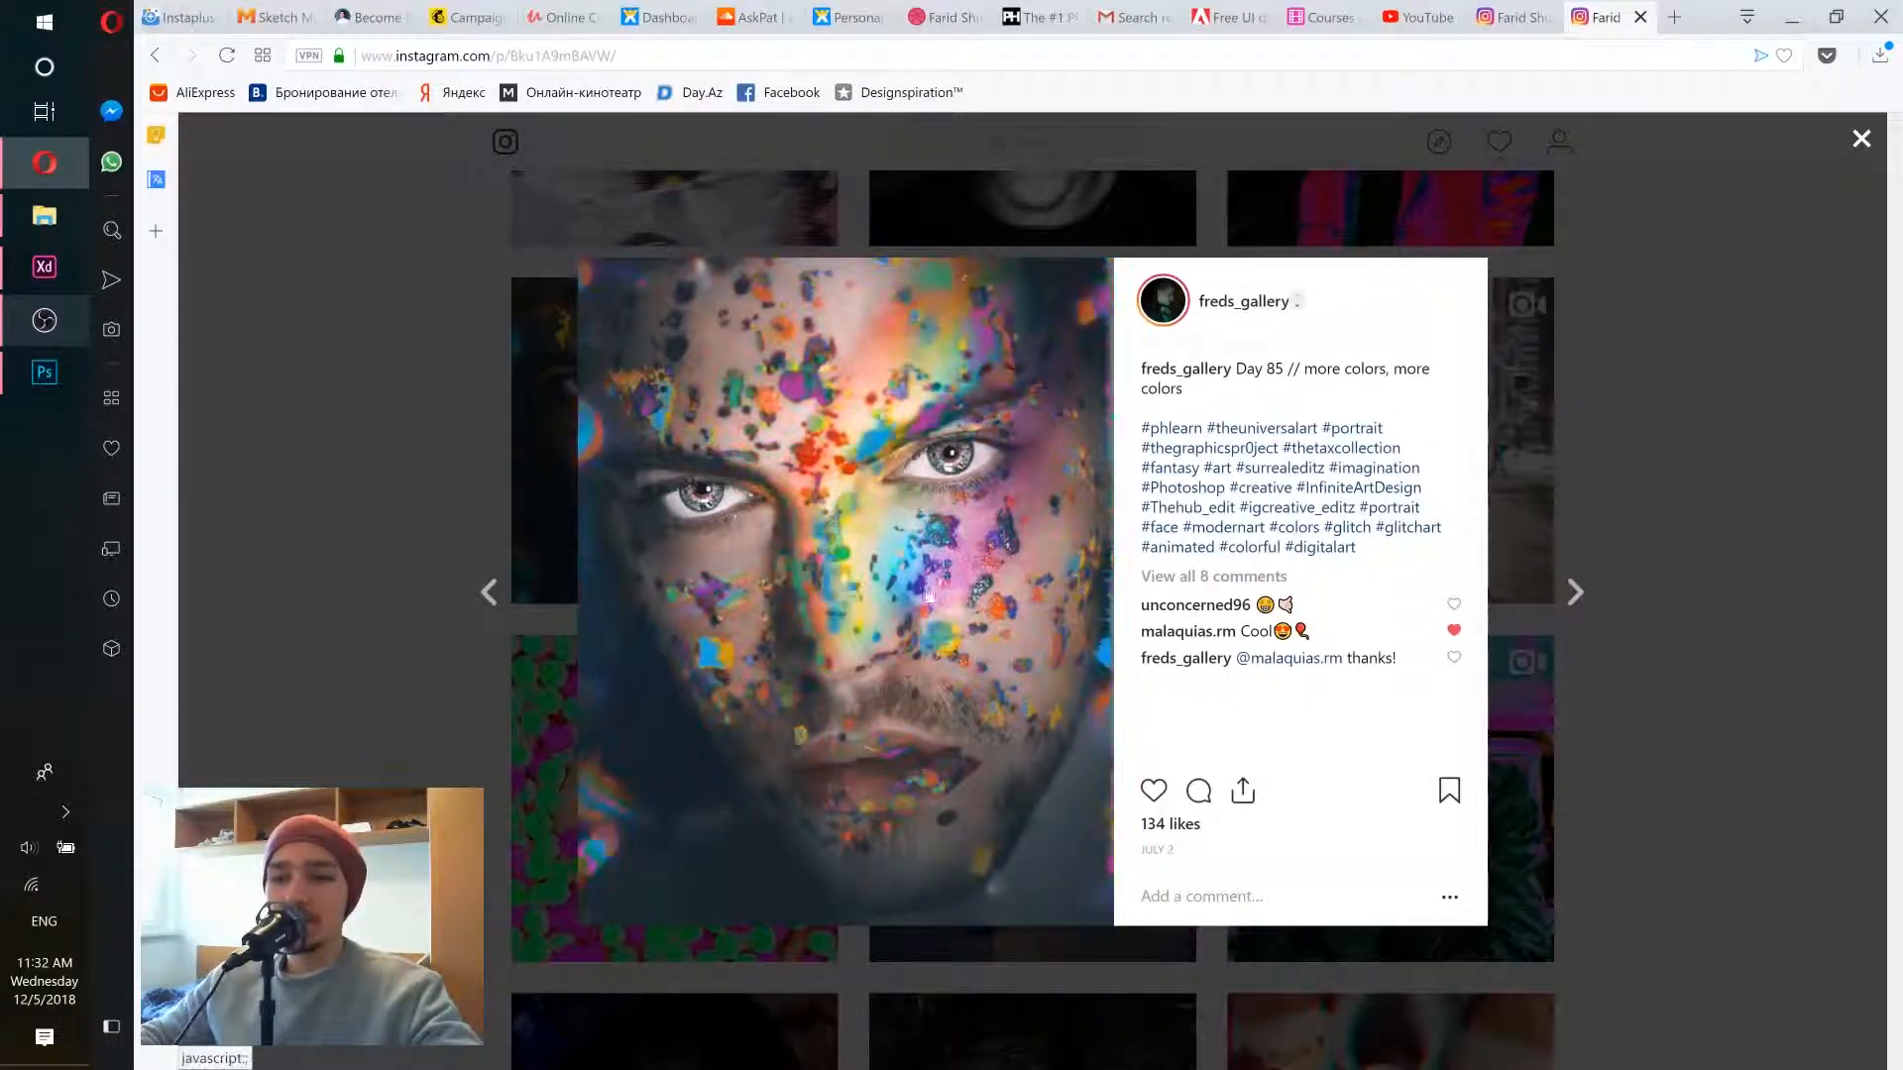
Step: Browse example posts with colour-altered portraits and recoloured eyes on the two Instagram profiles
{"action": "left_click", "coordinate": [361, 367]}
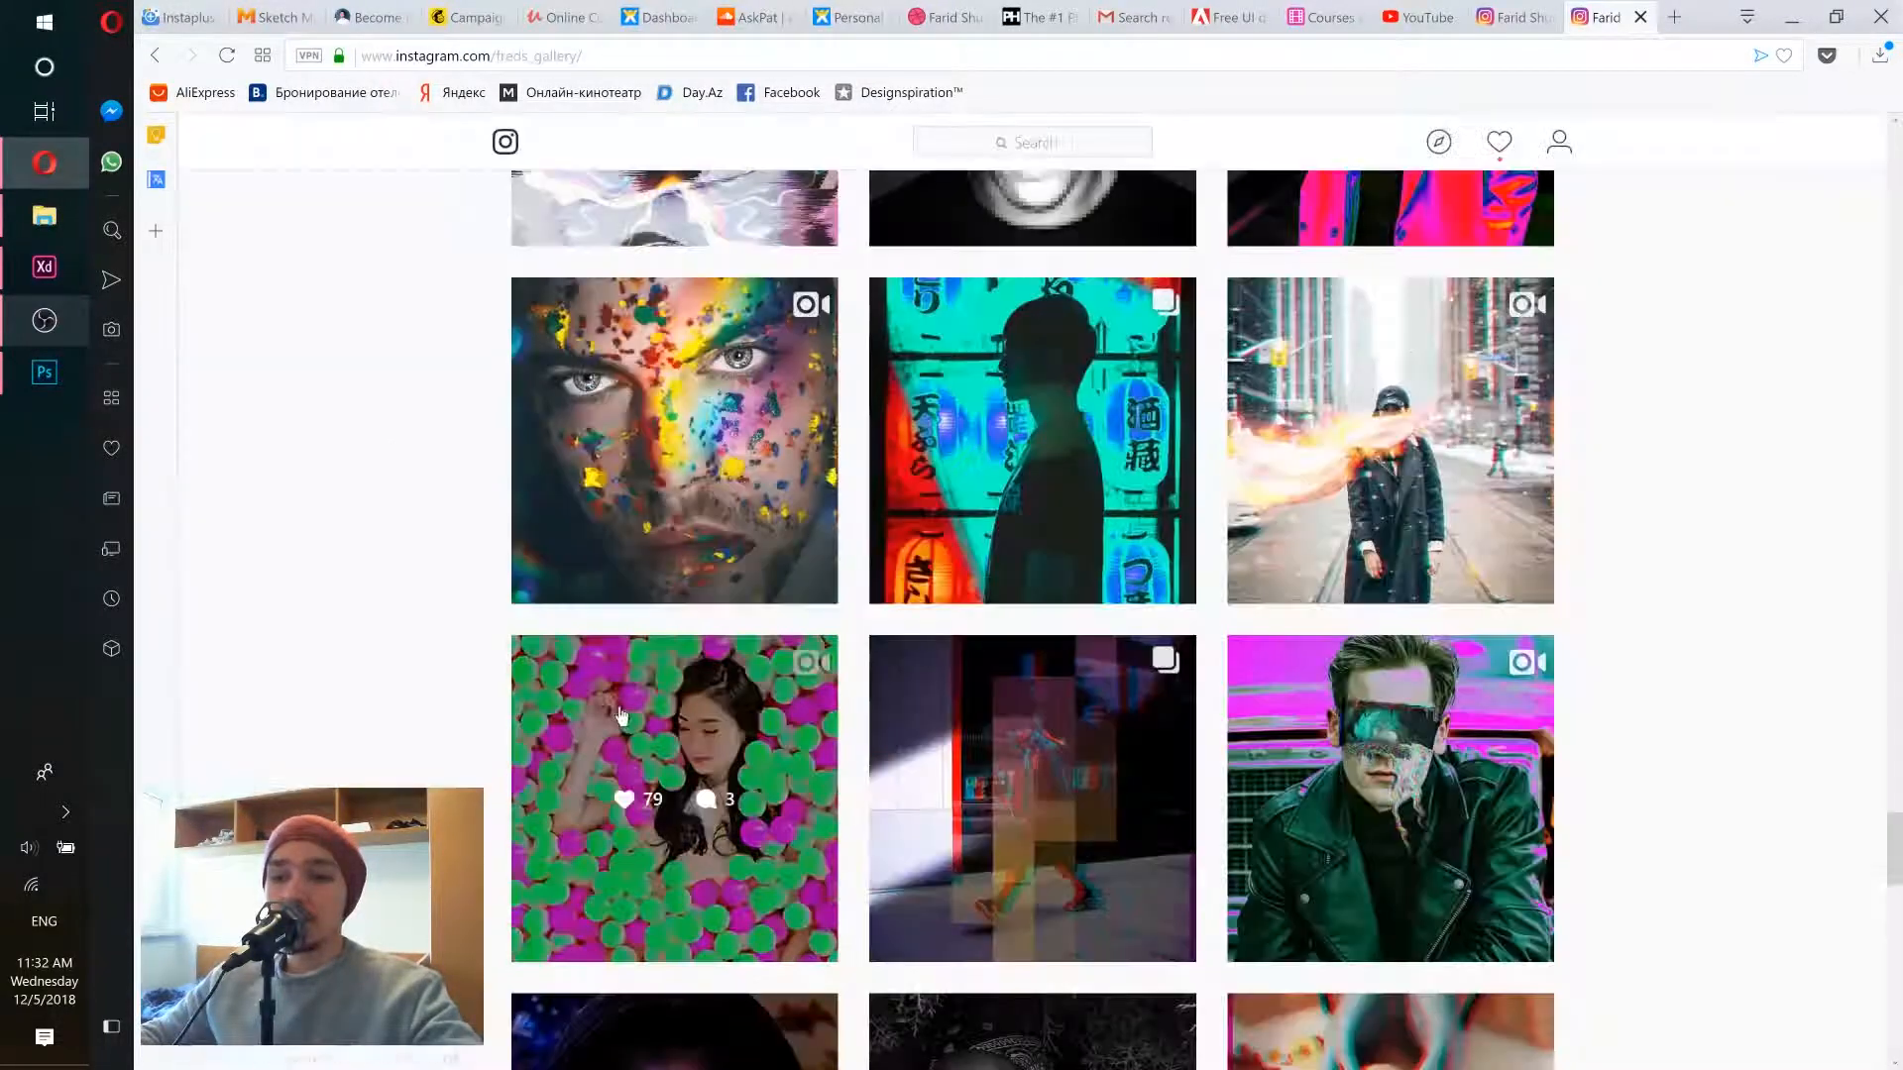
{"action": "left_click", "coordinate": [621, 716]}
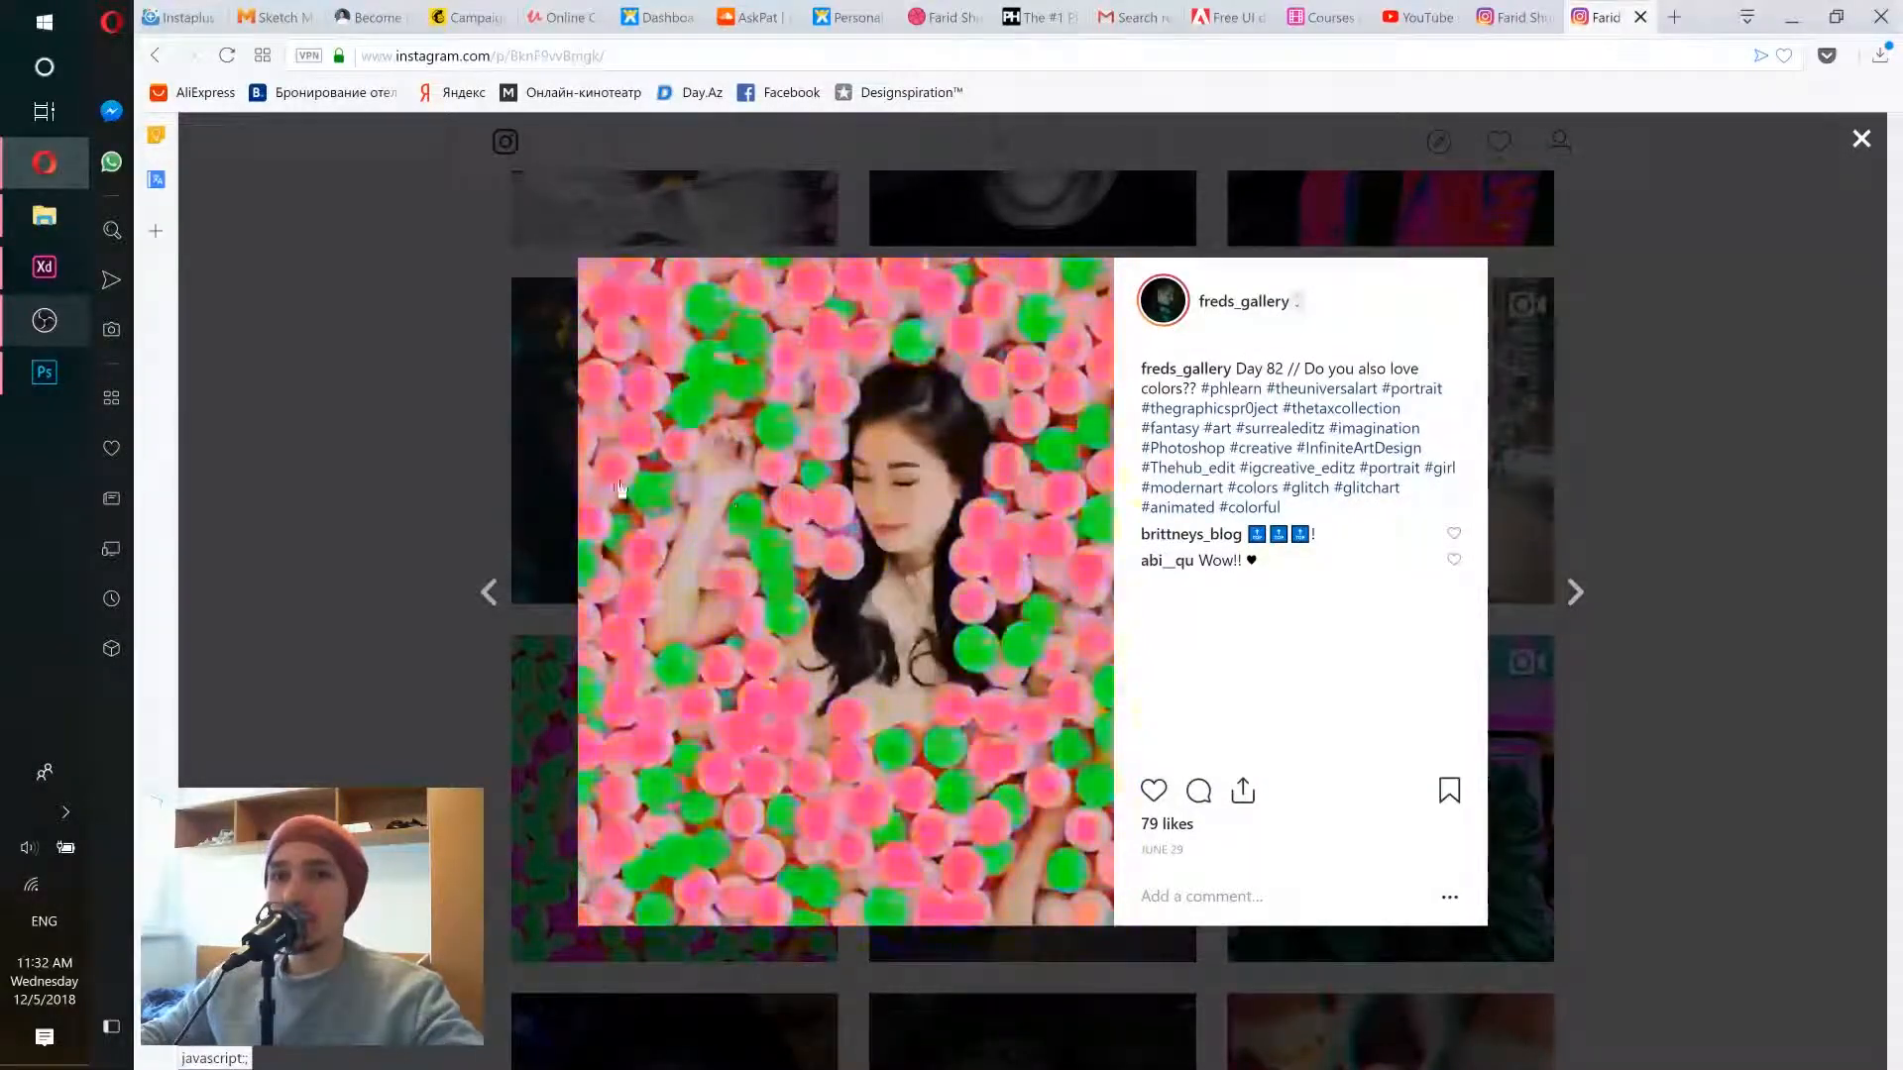
{"action": "left_click", "coordinate": [391, 356]}
{"action": "scroll", "coordinate": [580, 482], "scroll_direction": "down", "scroll_amount": 10}
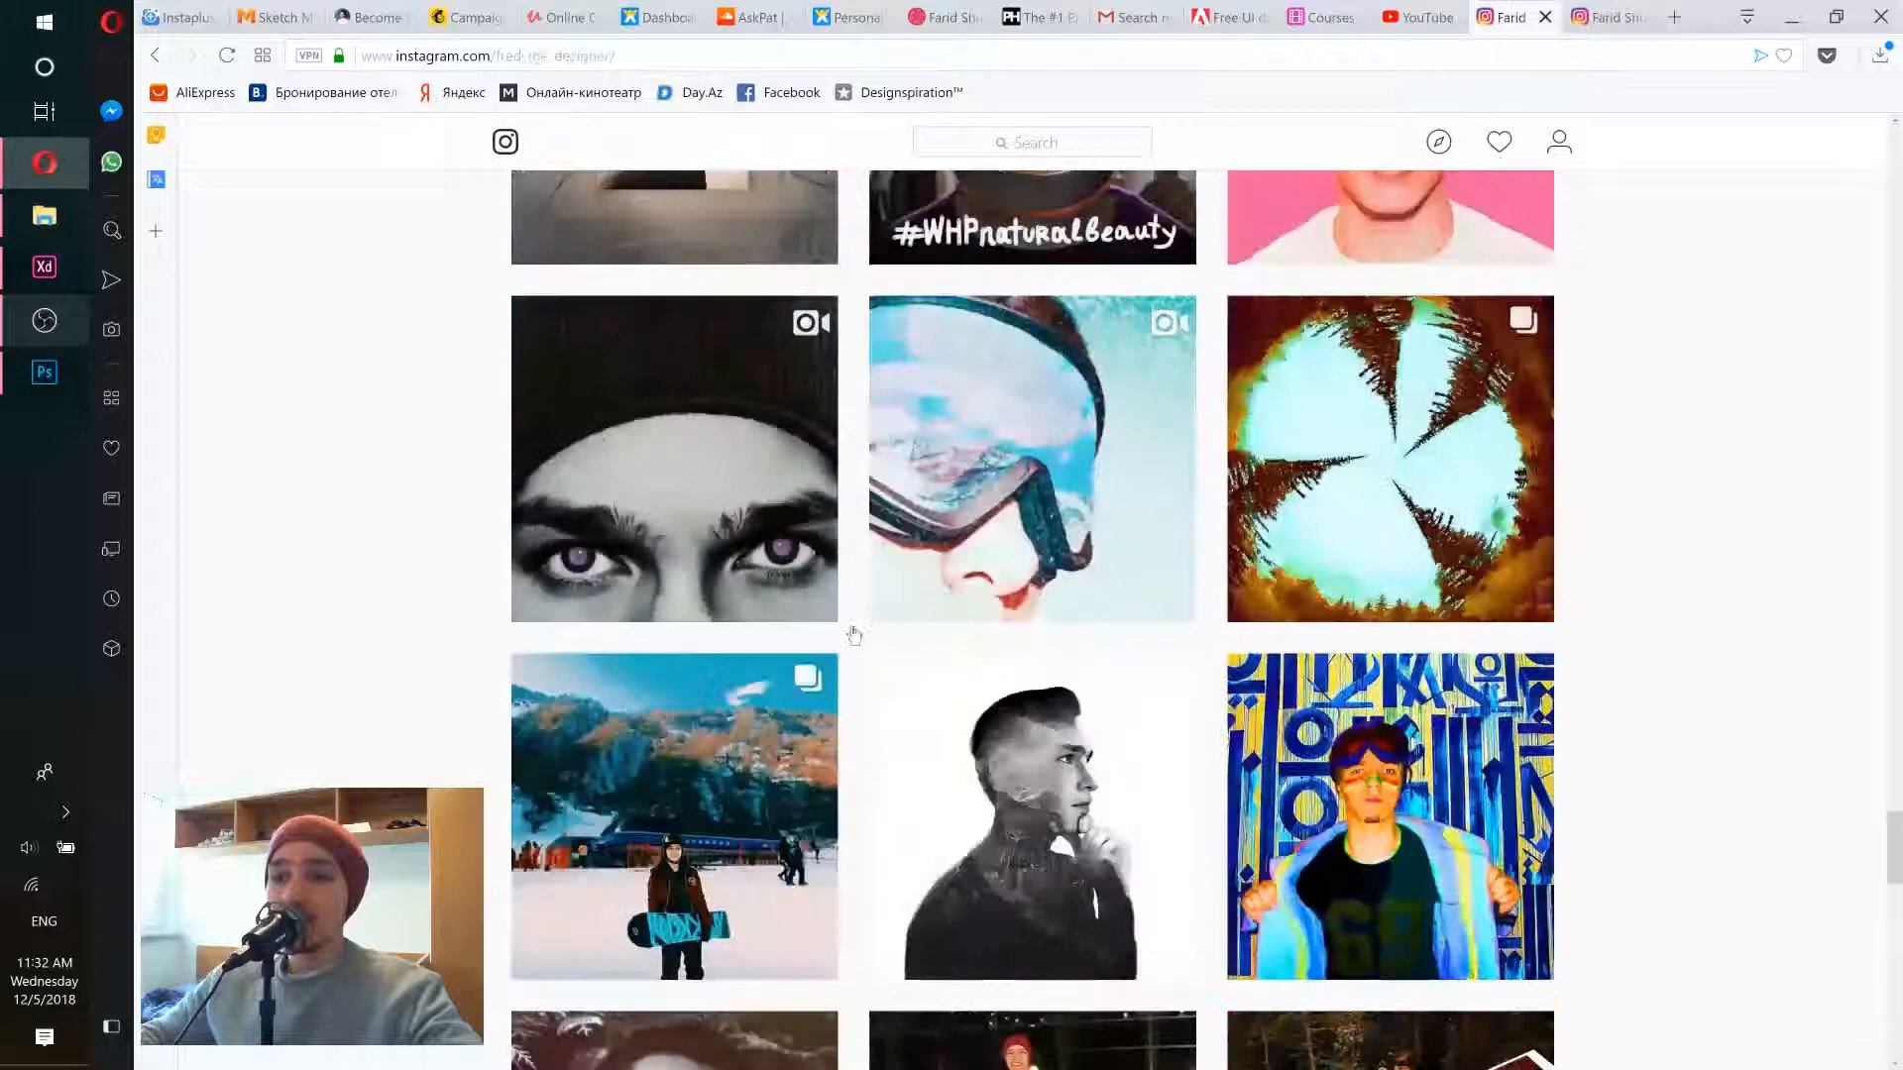
{"action": "left_click", "coordinate": [580, 482]}
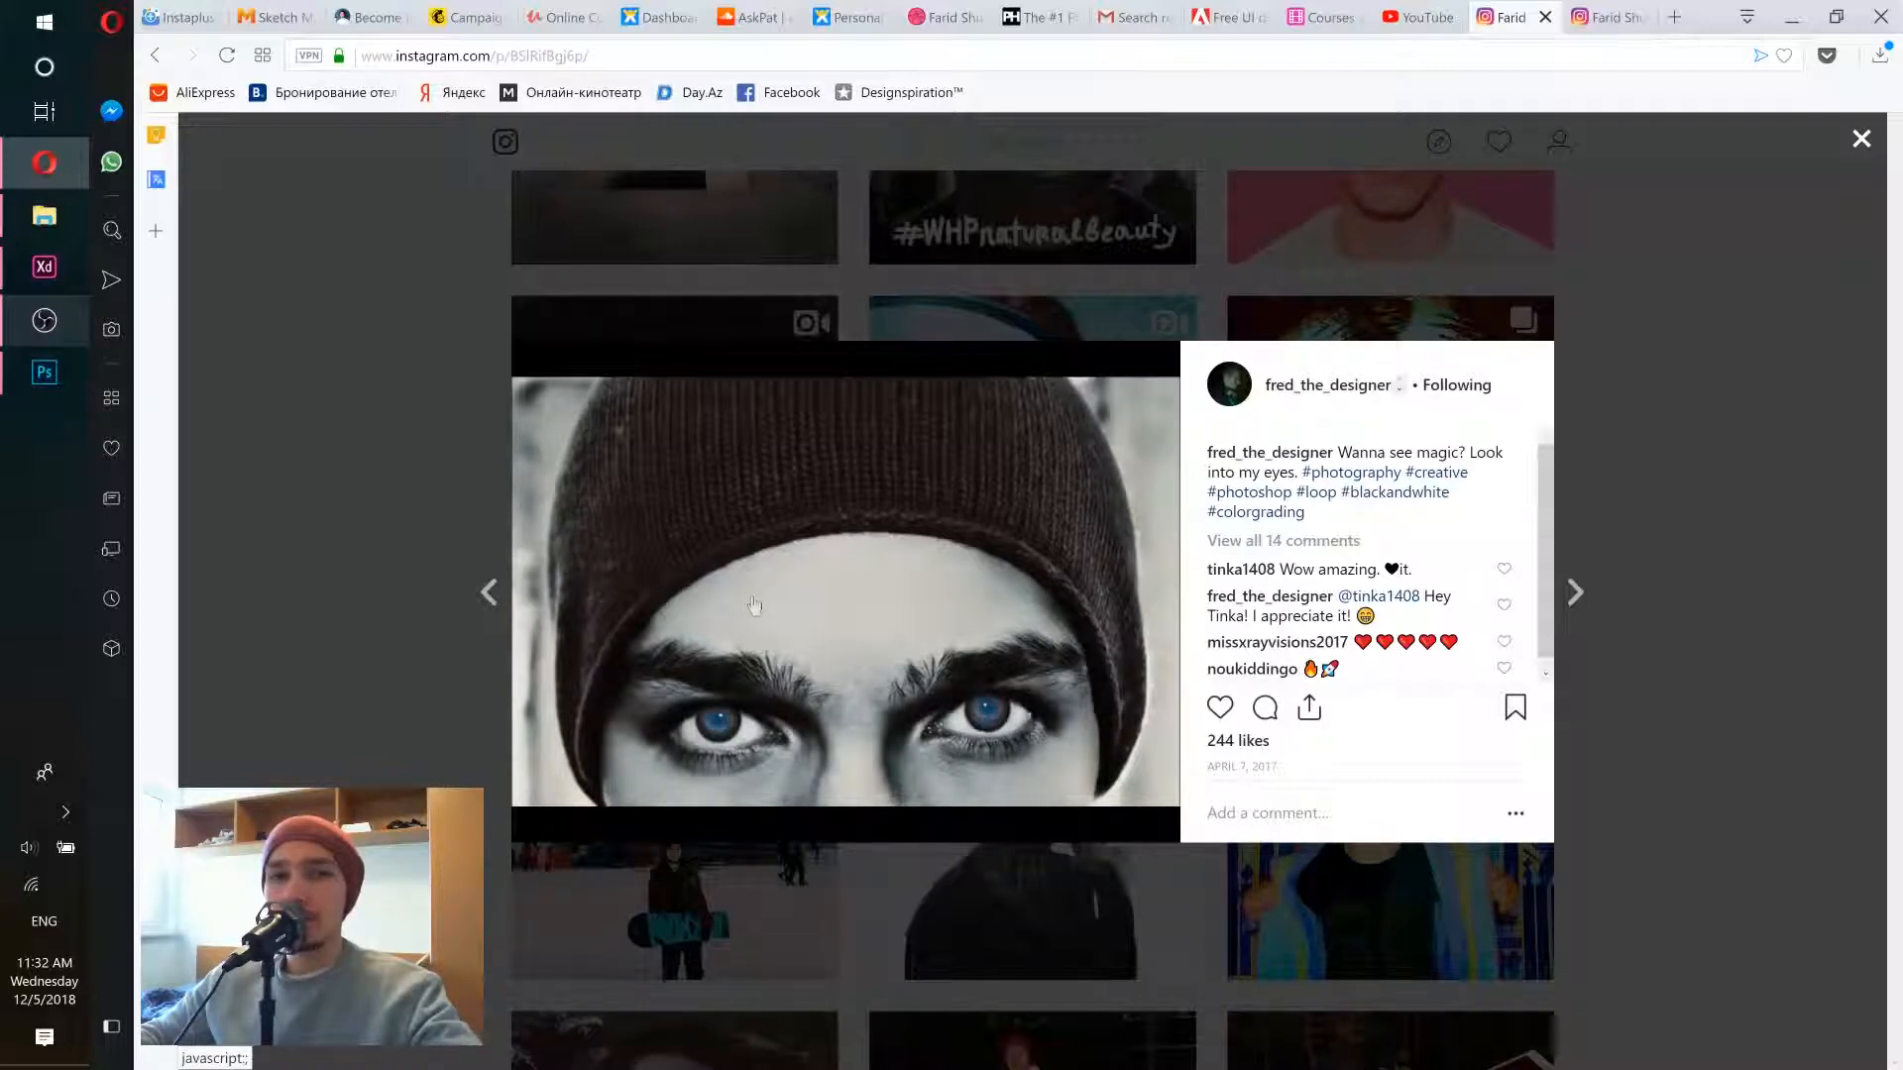
{"action": "left_click", "coordinate": [298, 402]}
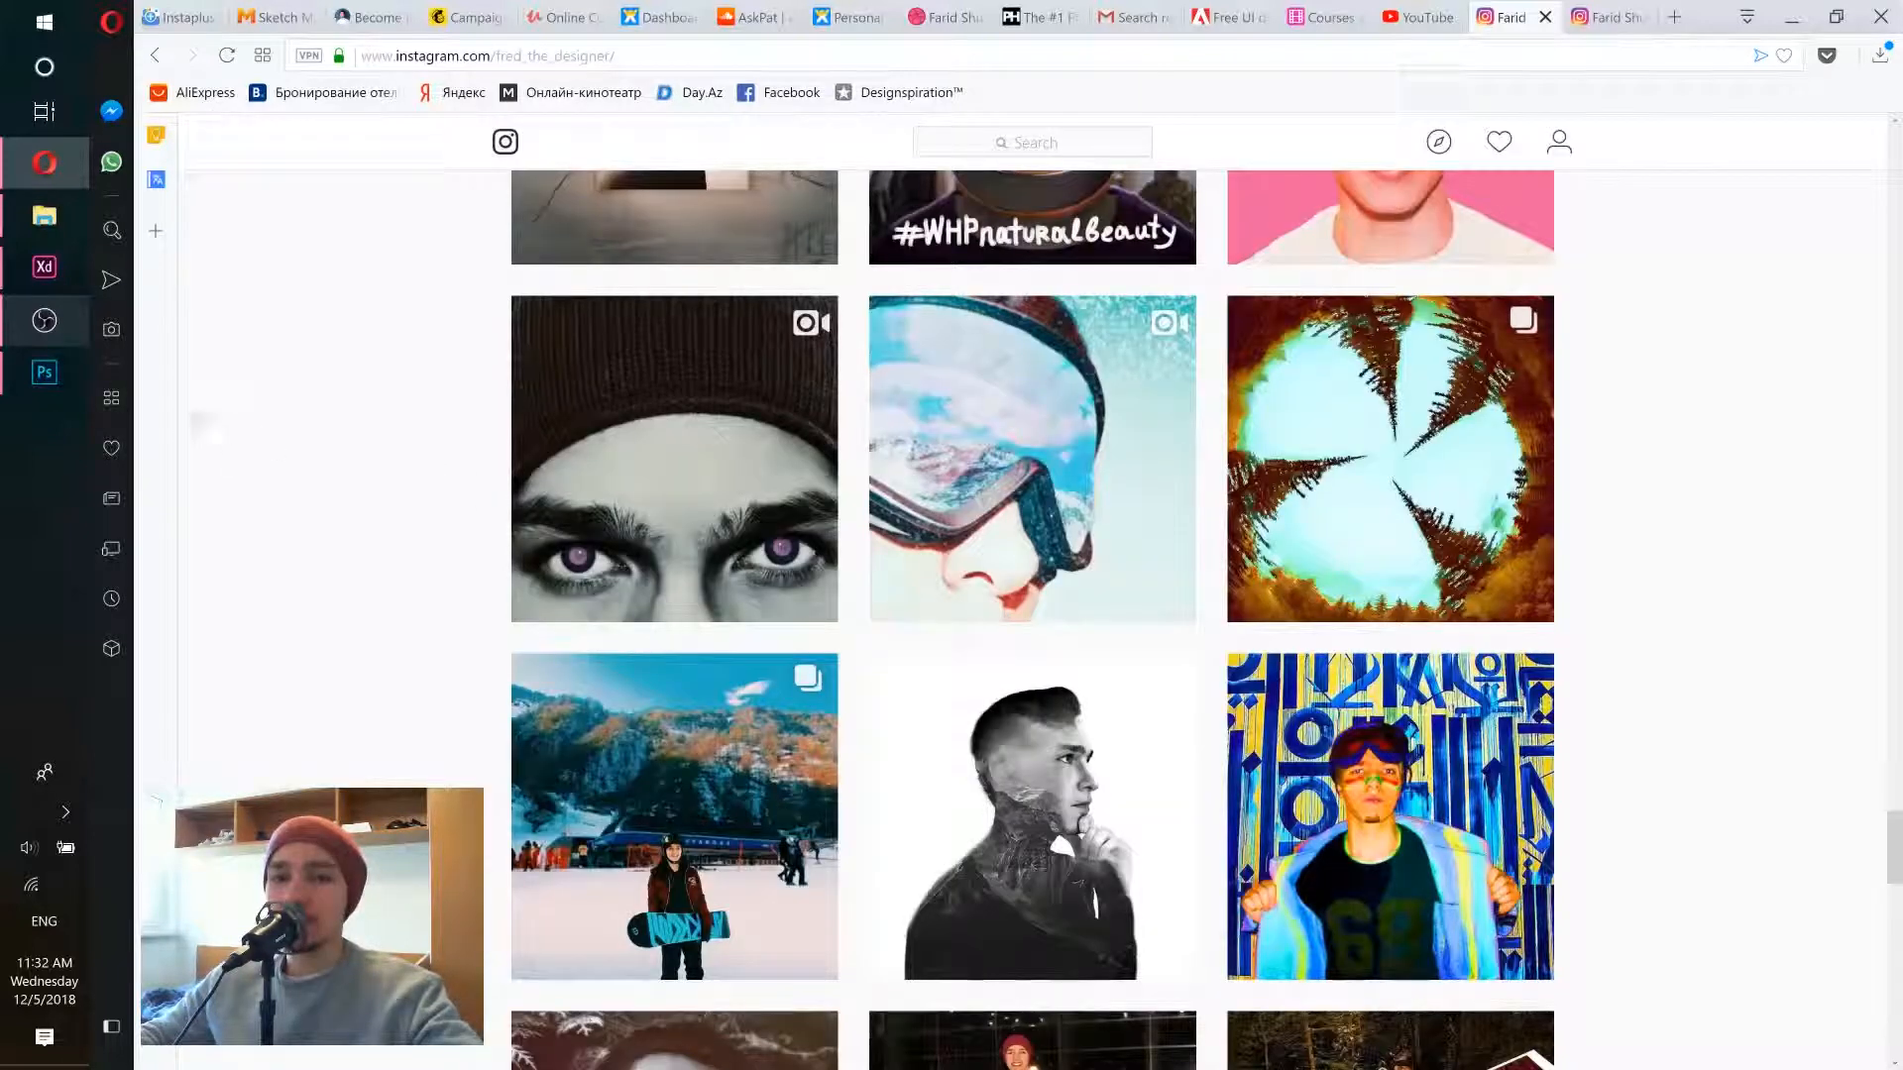
Step: Switch to Photoshop and add a new empty layer above the portrait photo
{"action": "left_click", "coordinate": [44, 373]}
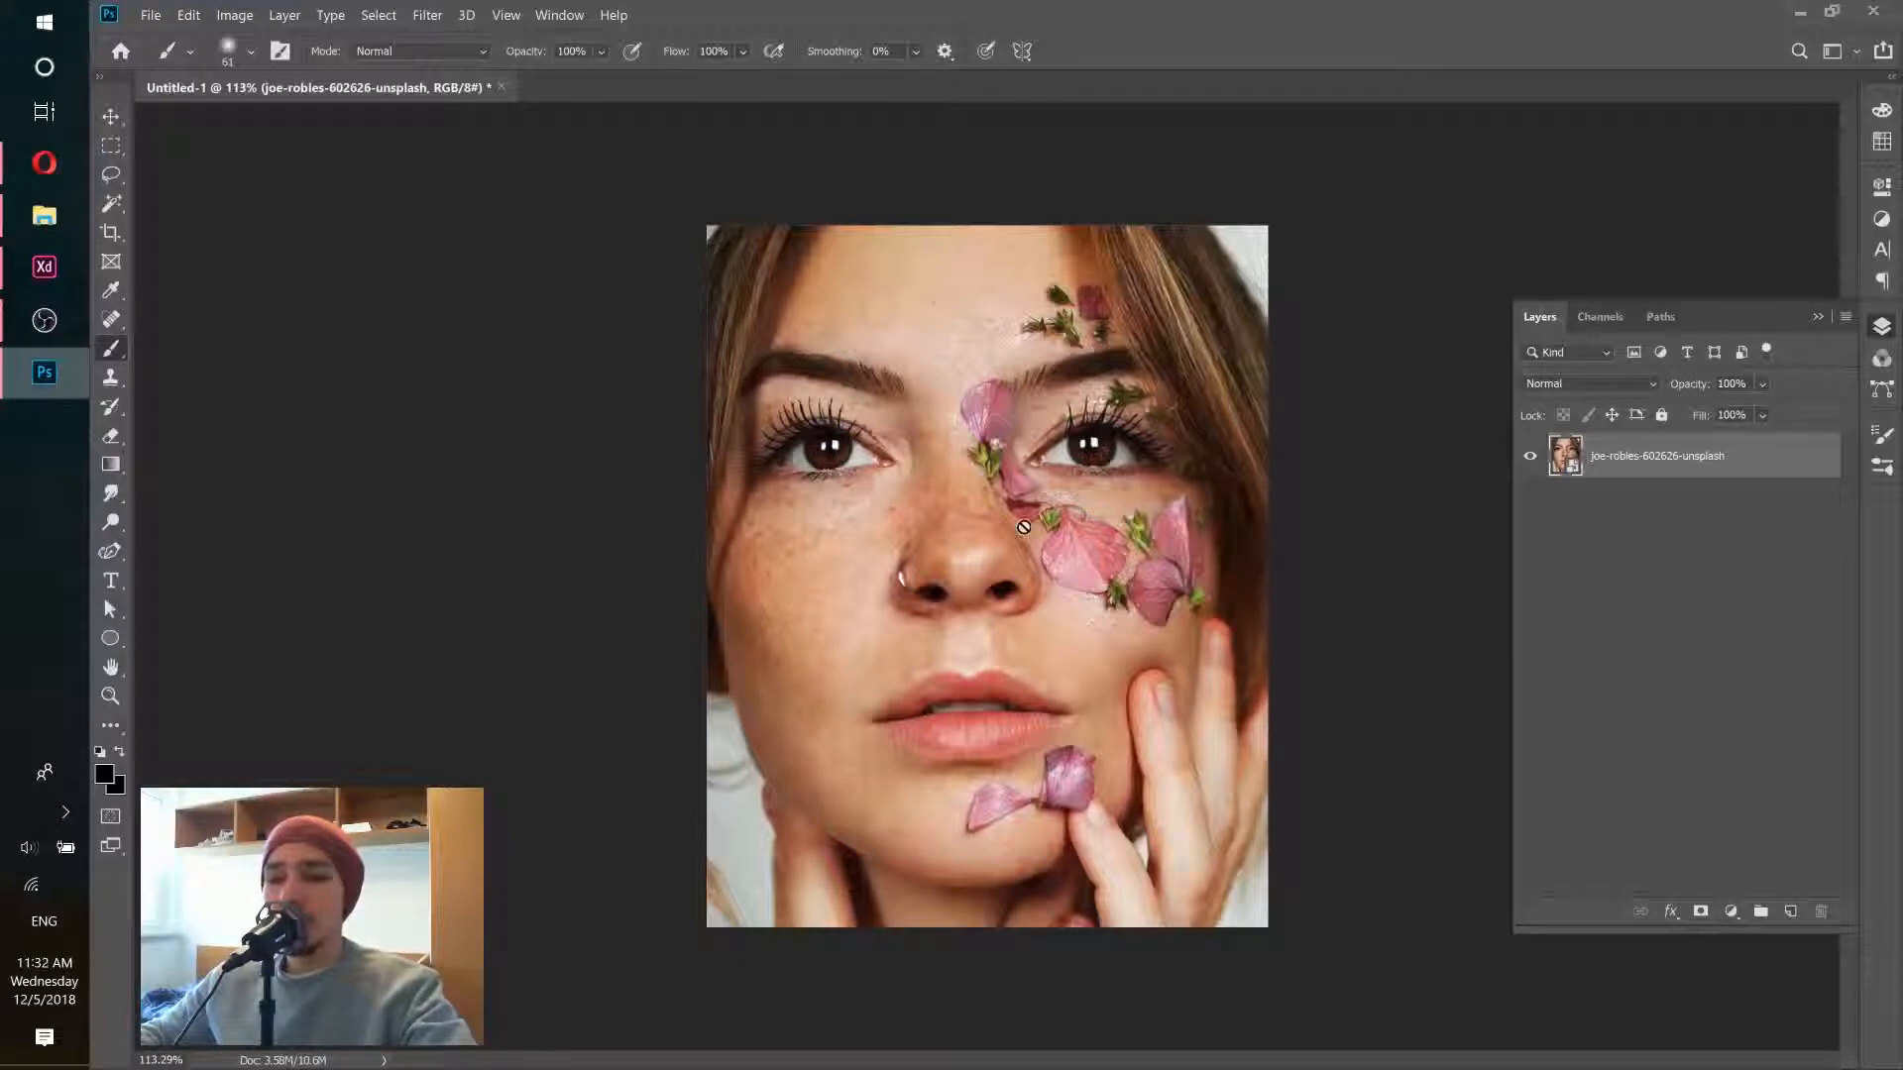
{"action": "left_click", "coordinate": [107, 118]}
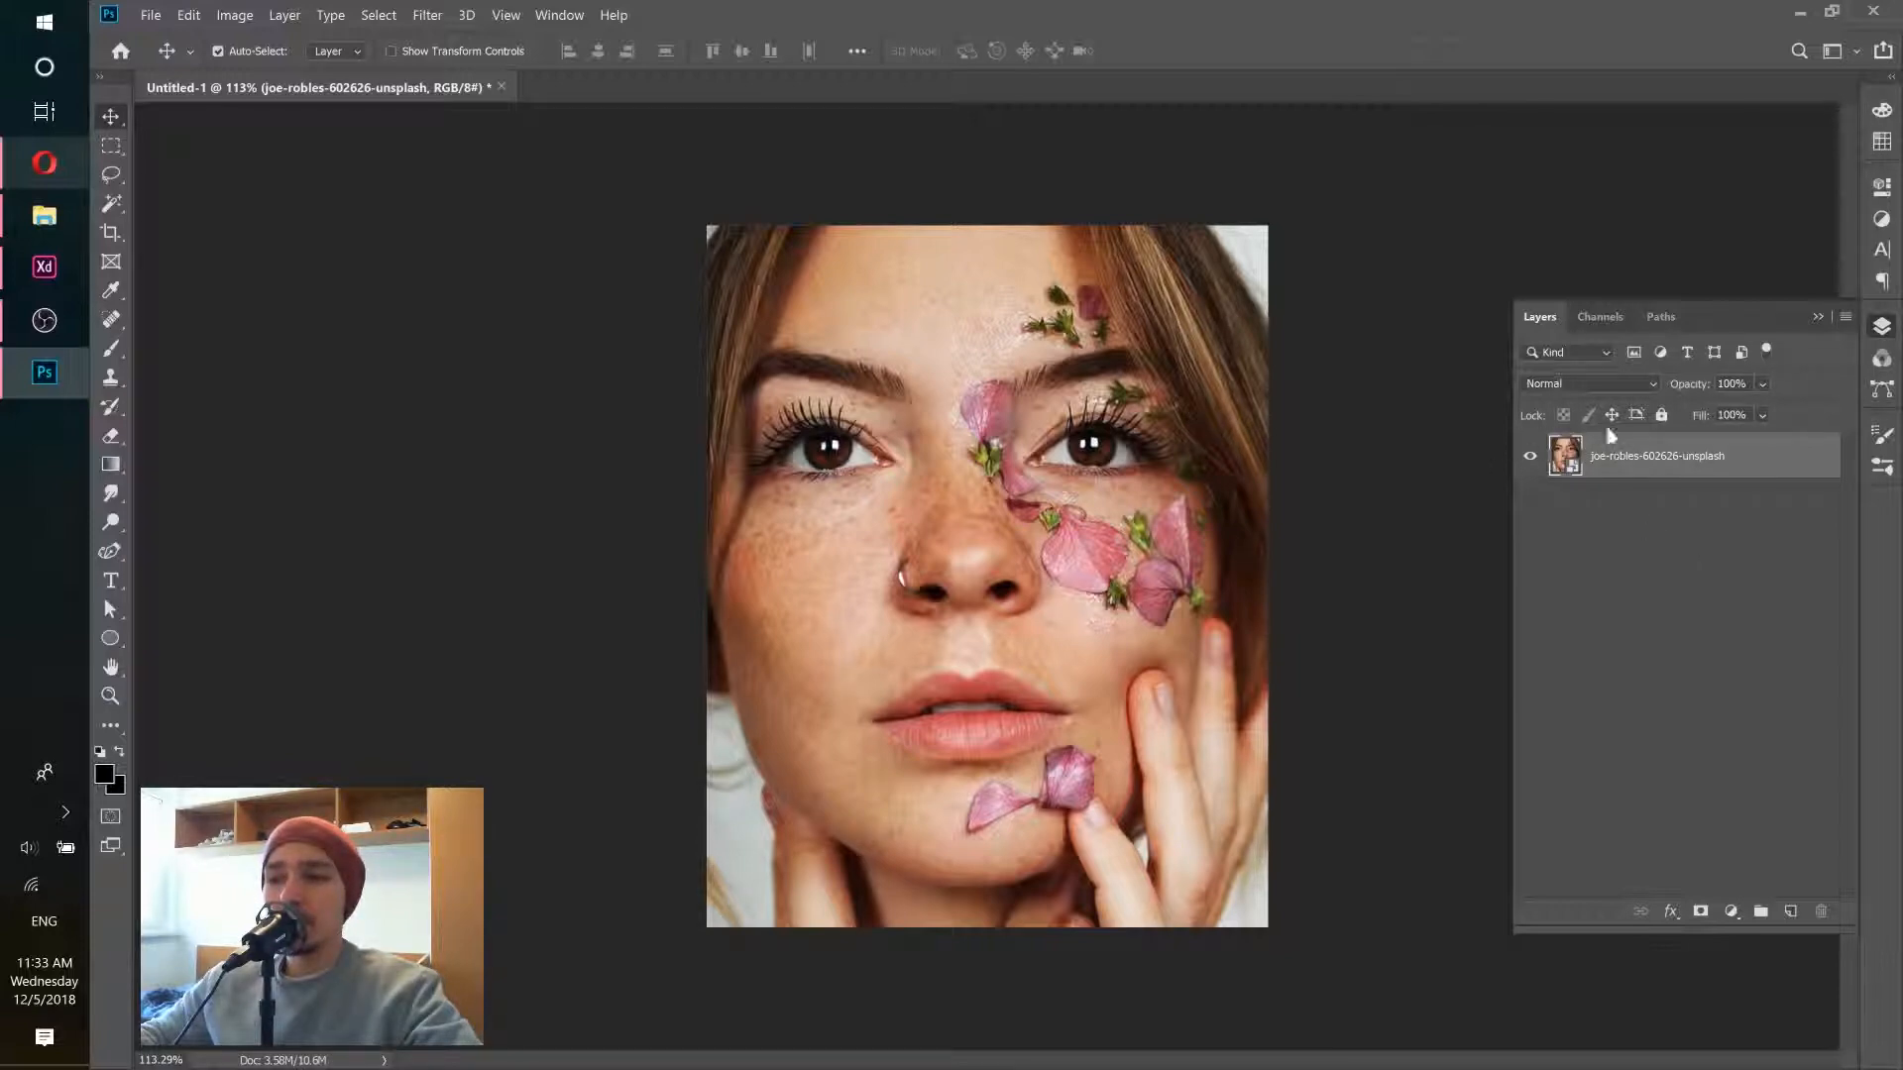
{"action": "left_click", "coordinate": [1791, 910]}
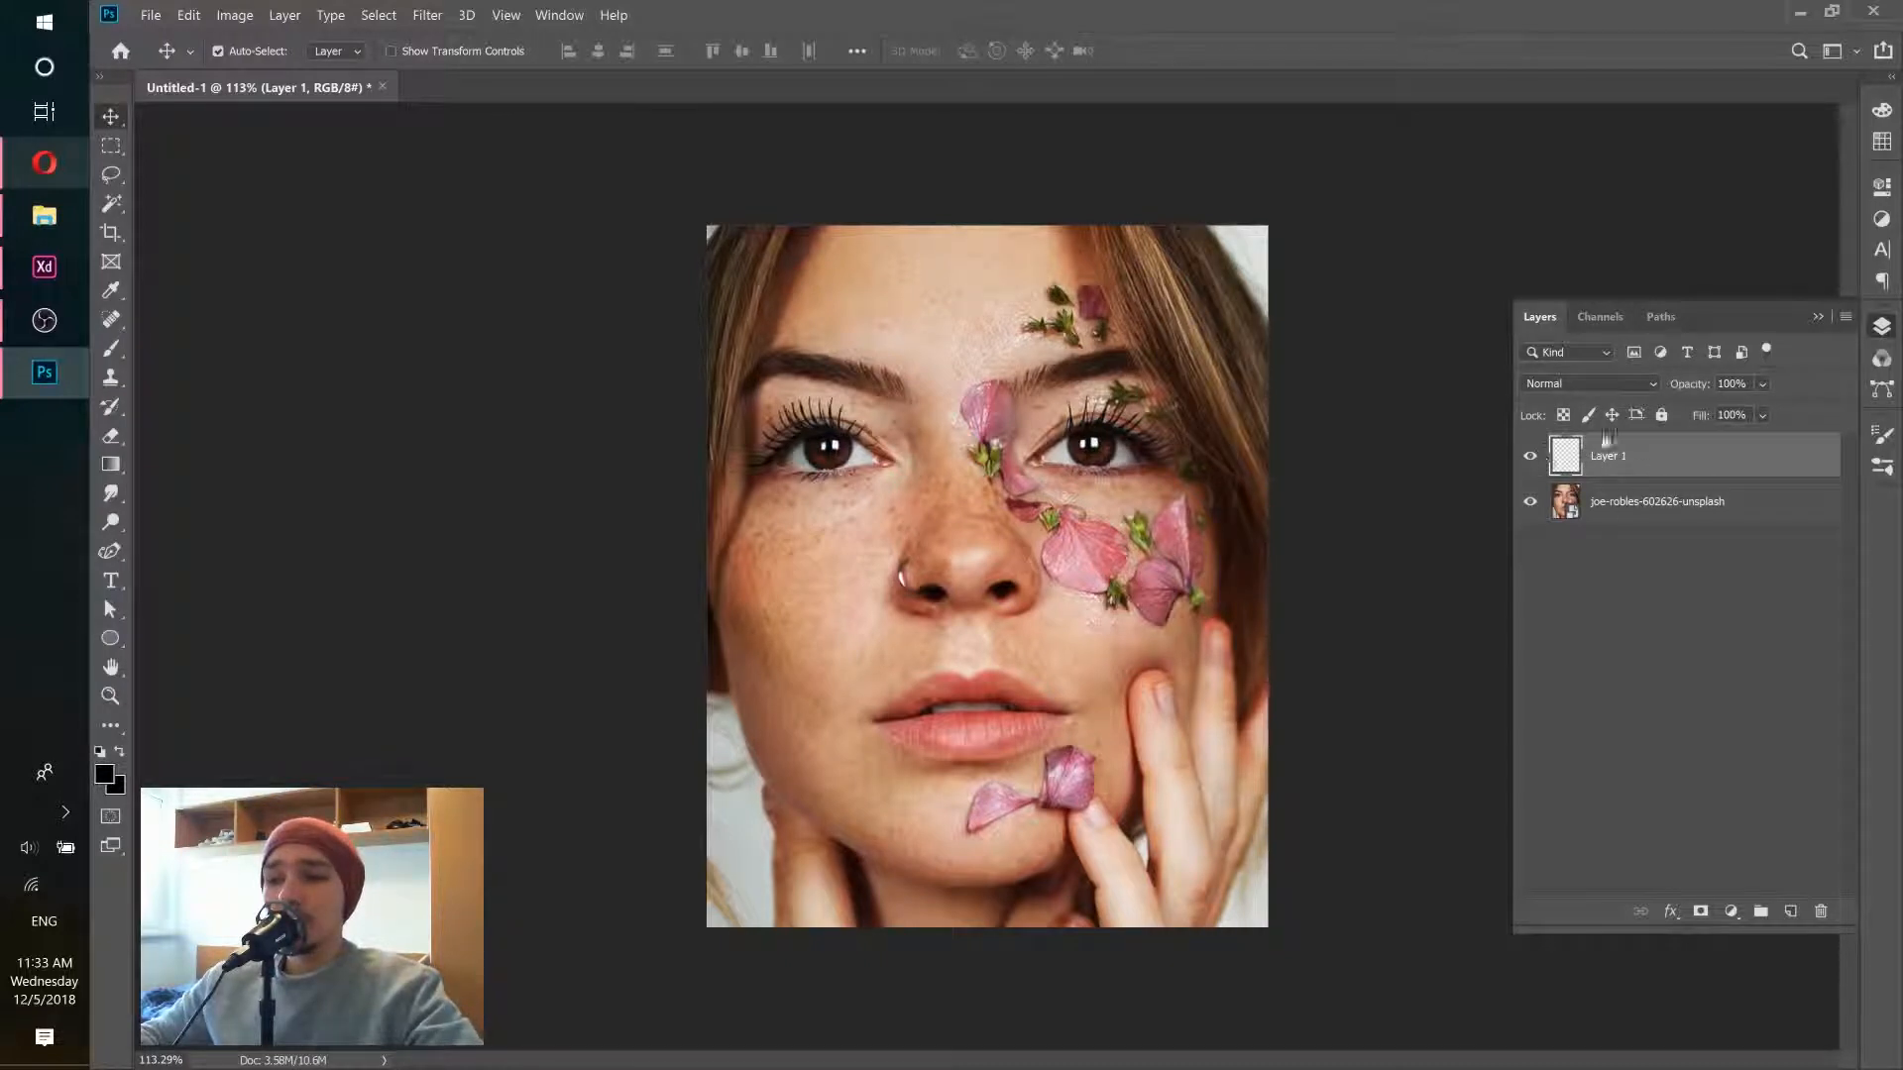
Step: Paint both irises black on Layer 1 with a 61 px Soft Round brush at 0% hardness, and compare with the layer hidden
{"action": "left_click", "coordinate": [106, 354]}
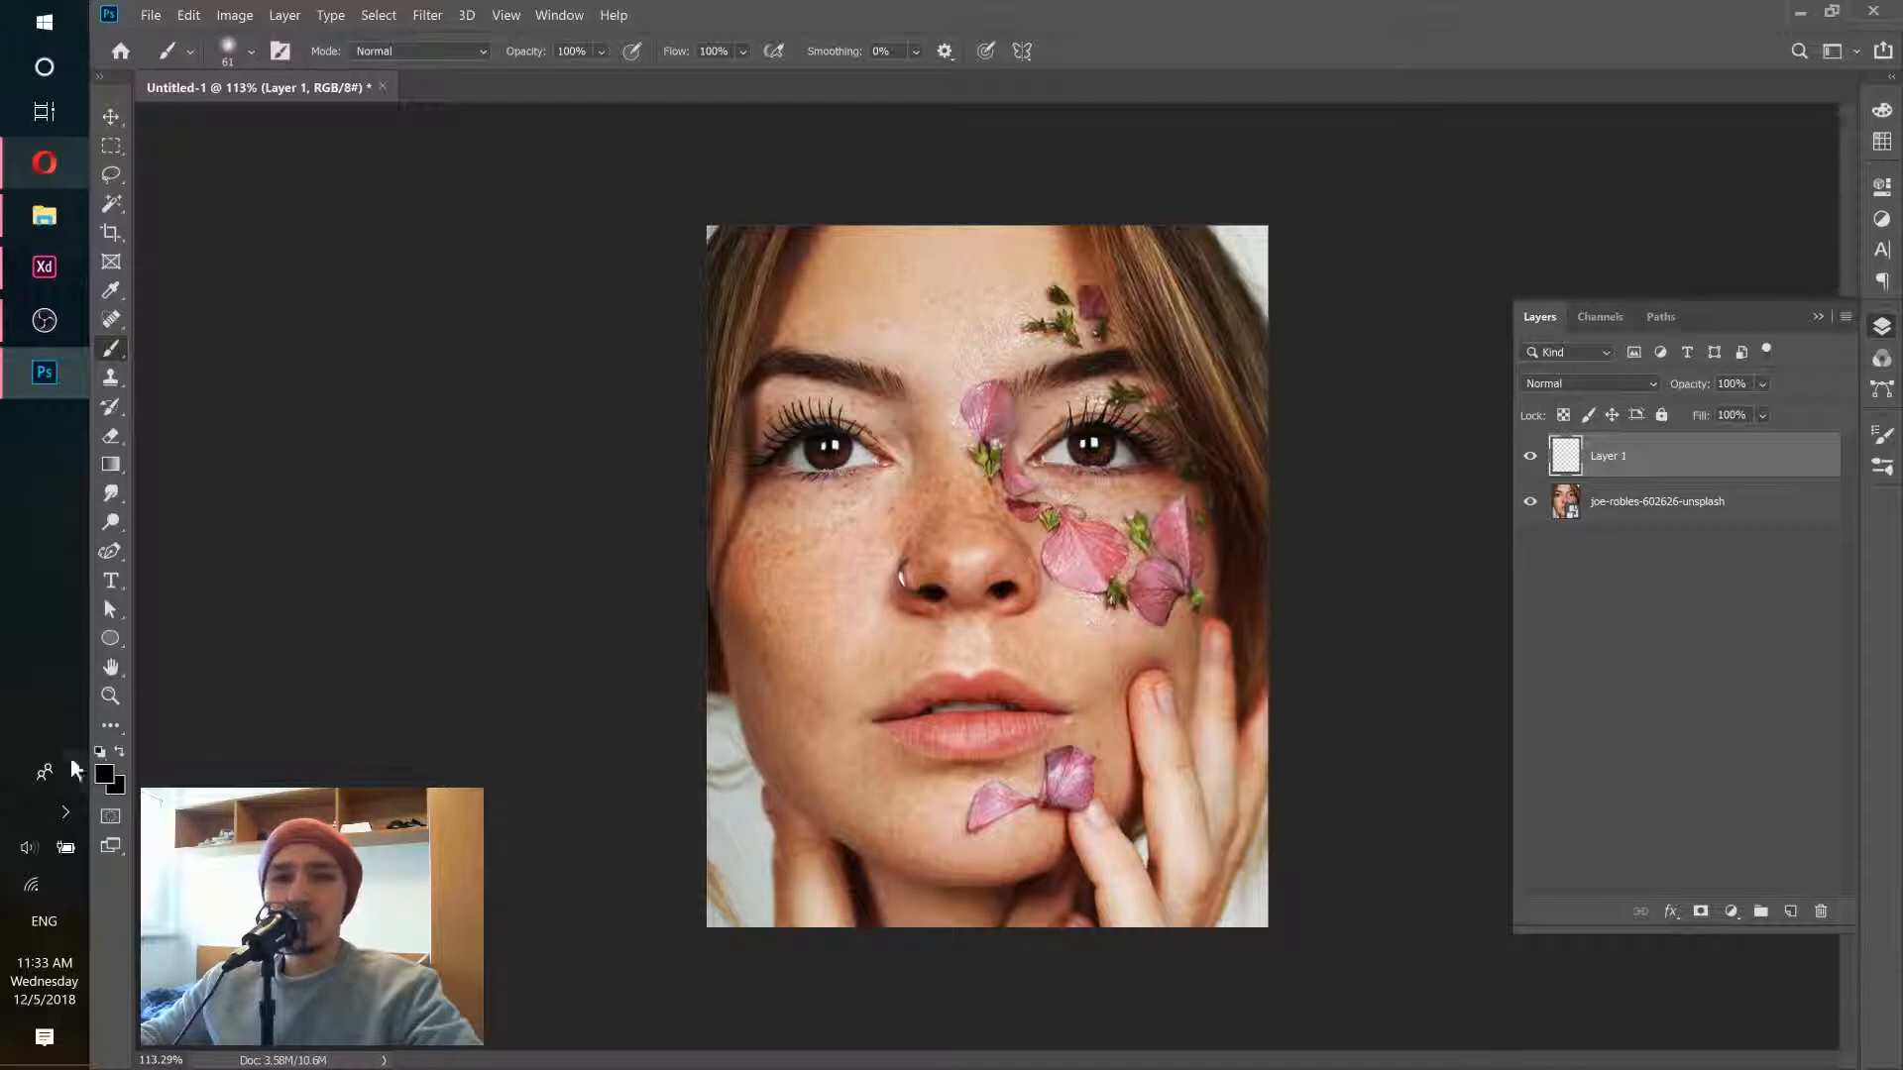
{"action": "left_click", "coordinate": [252, 50]}
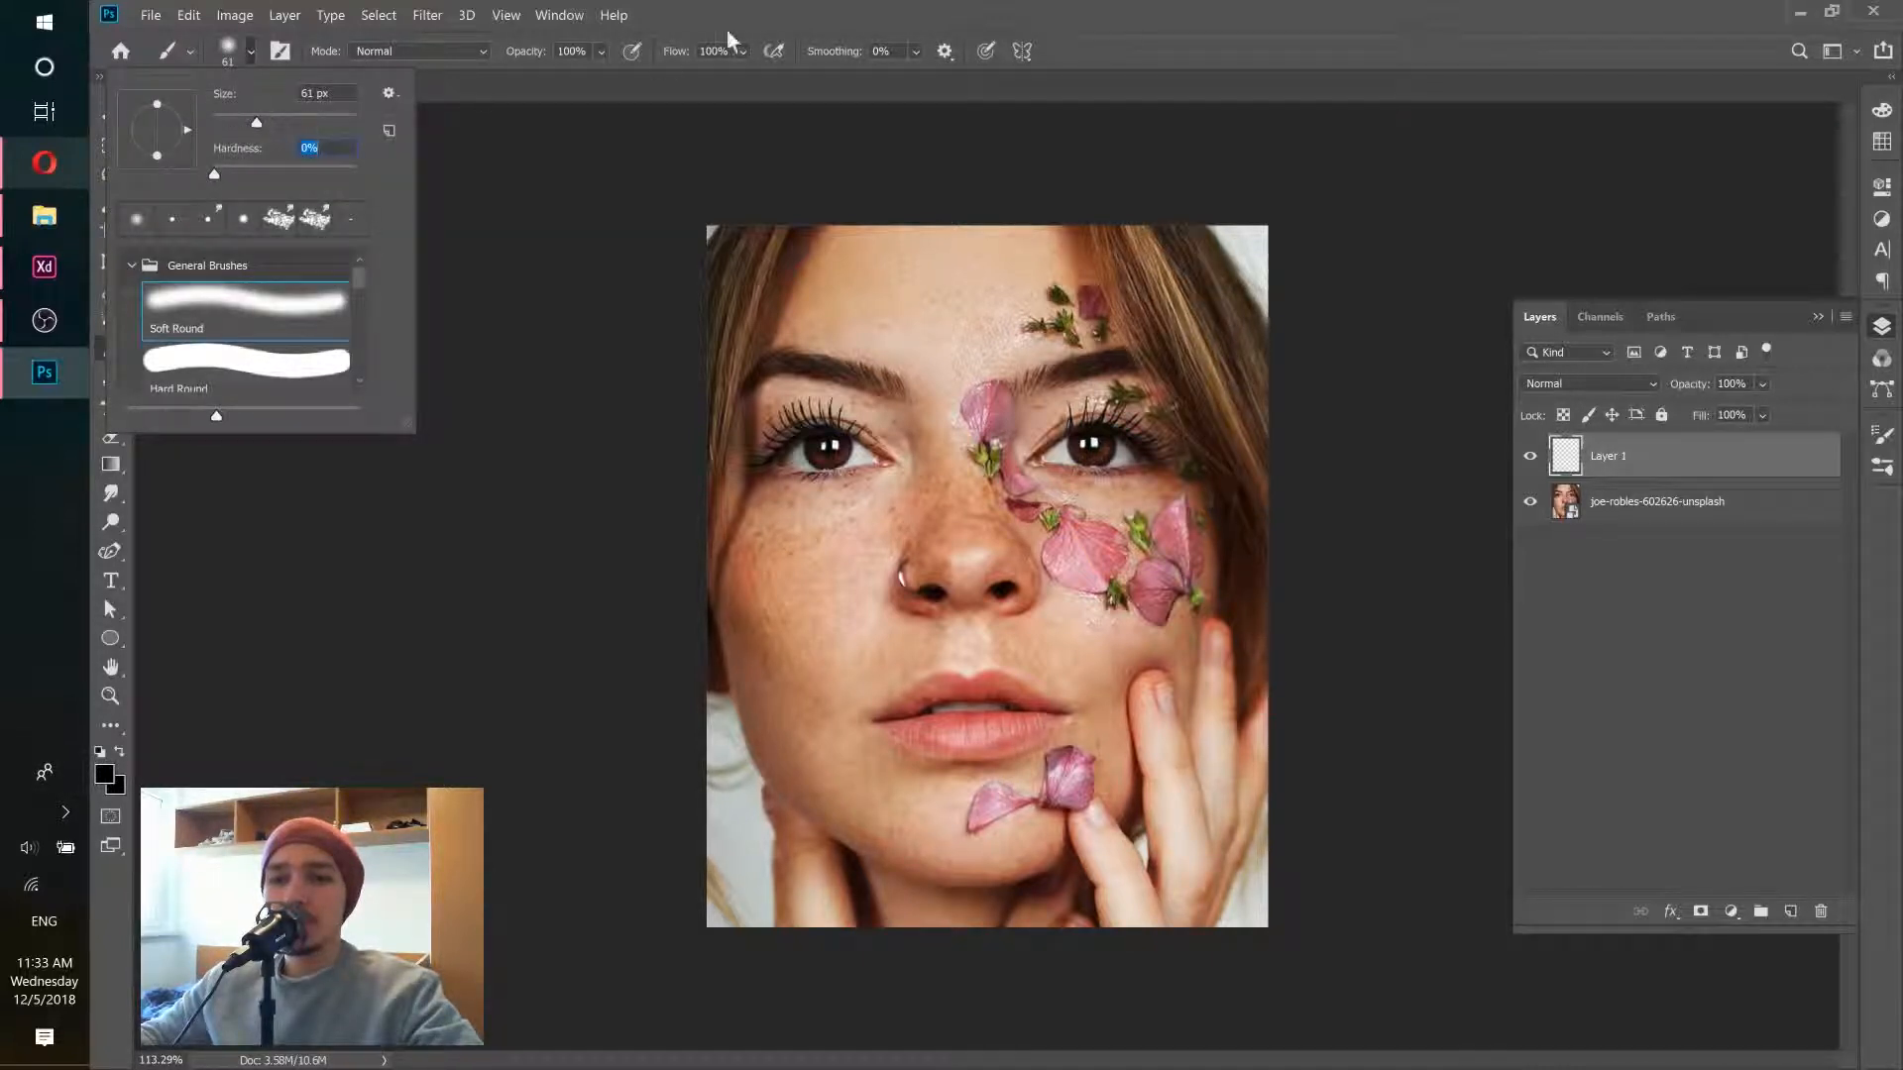
{"action": "left_click", "coordinate": [814, 8]}
{"action": "scroll", "coordinate": [836, 452], "scroll_direction": "up", "scroll_amount": 8}
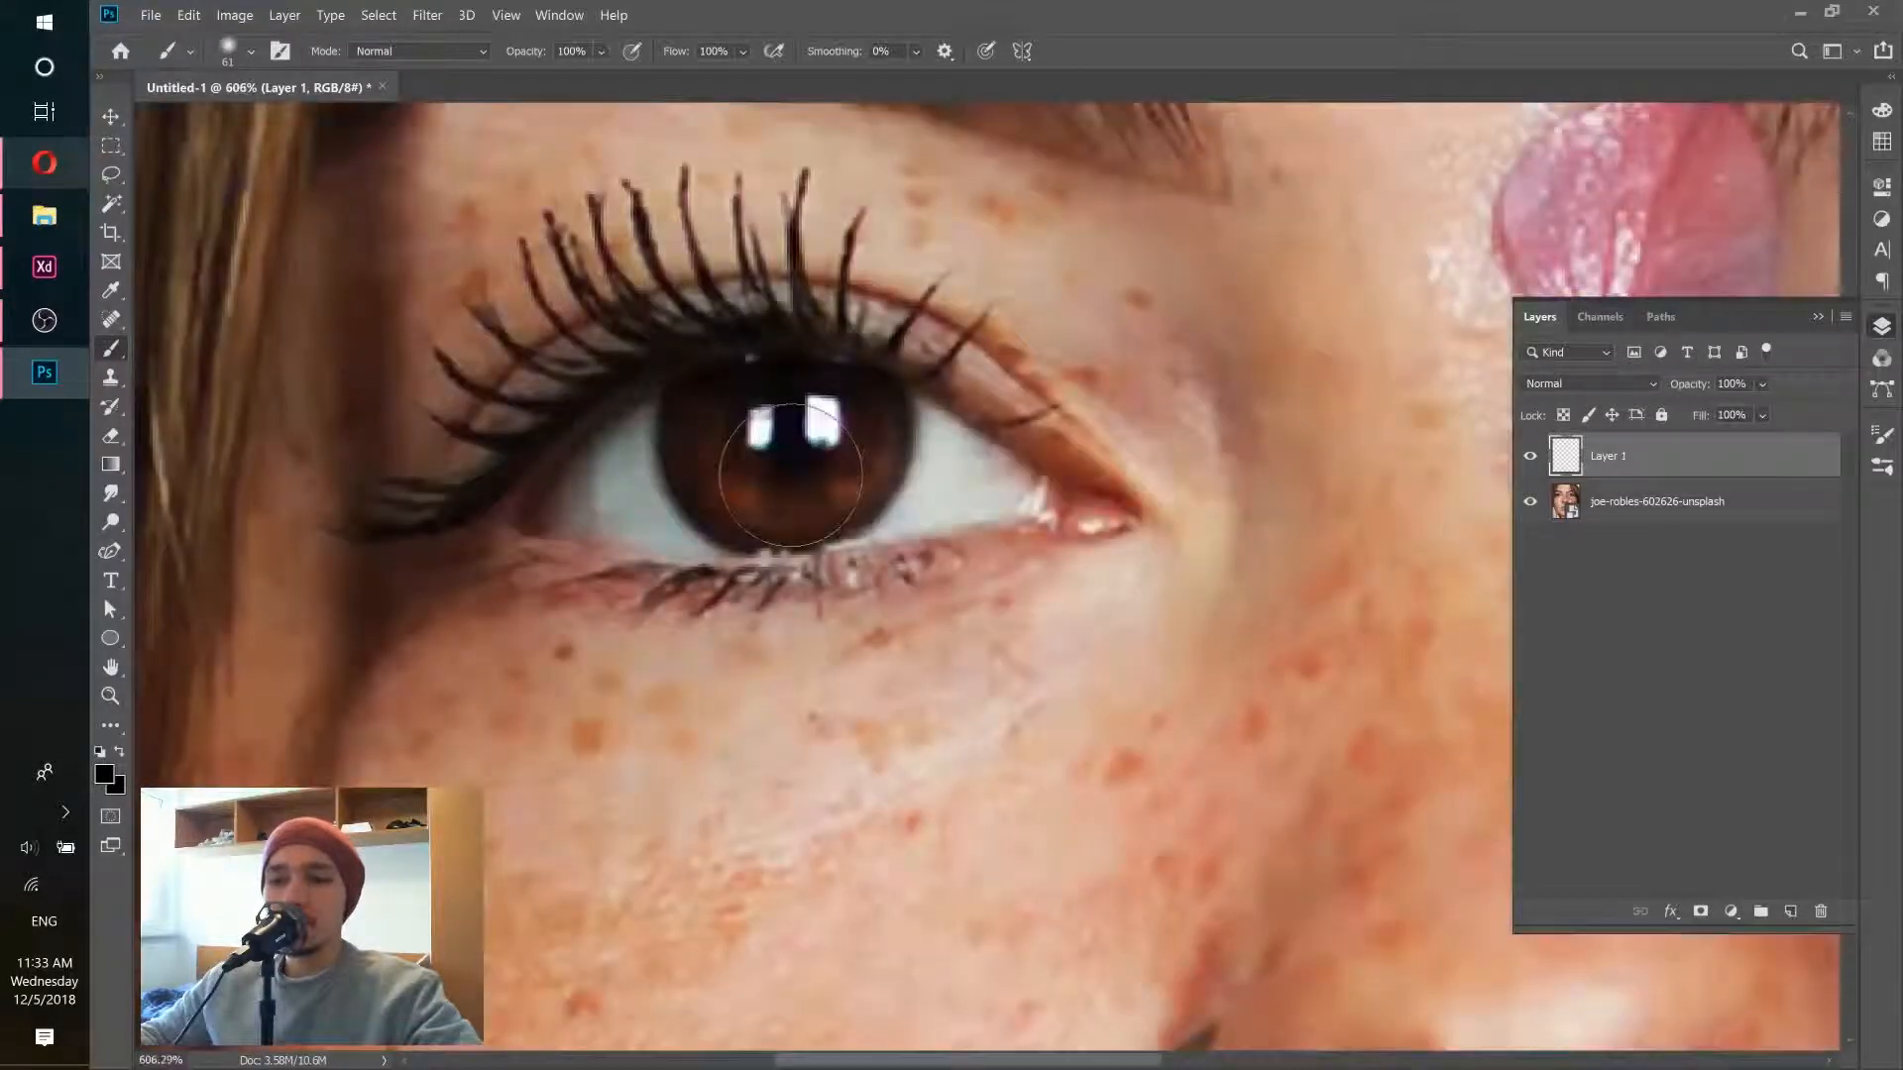
{"action": "mouse_move", "coordinate": [791, 476]}
{"action": "left_mouse_down"}
{"action": "mouse_move", "coordinate": [758, 429]}
{"action": "mouse_move", "coordinate": [793, 441]}
{"action": "mouse_move", "coordinate": [780, 462]}
{"action": "mouse_move", "coordinate": [744, 424]}
{"action": "mouse_move", "coordinate": [853, 455]}
{"action": "mouse_move", "coordinate": [833, 466]}
{"action": "left_mouse_up"}
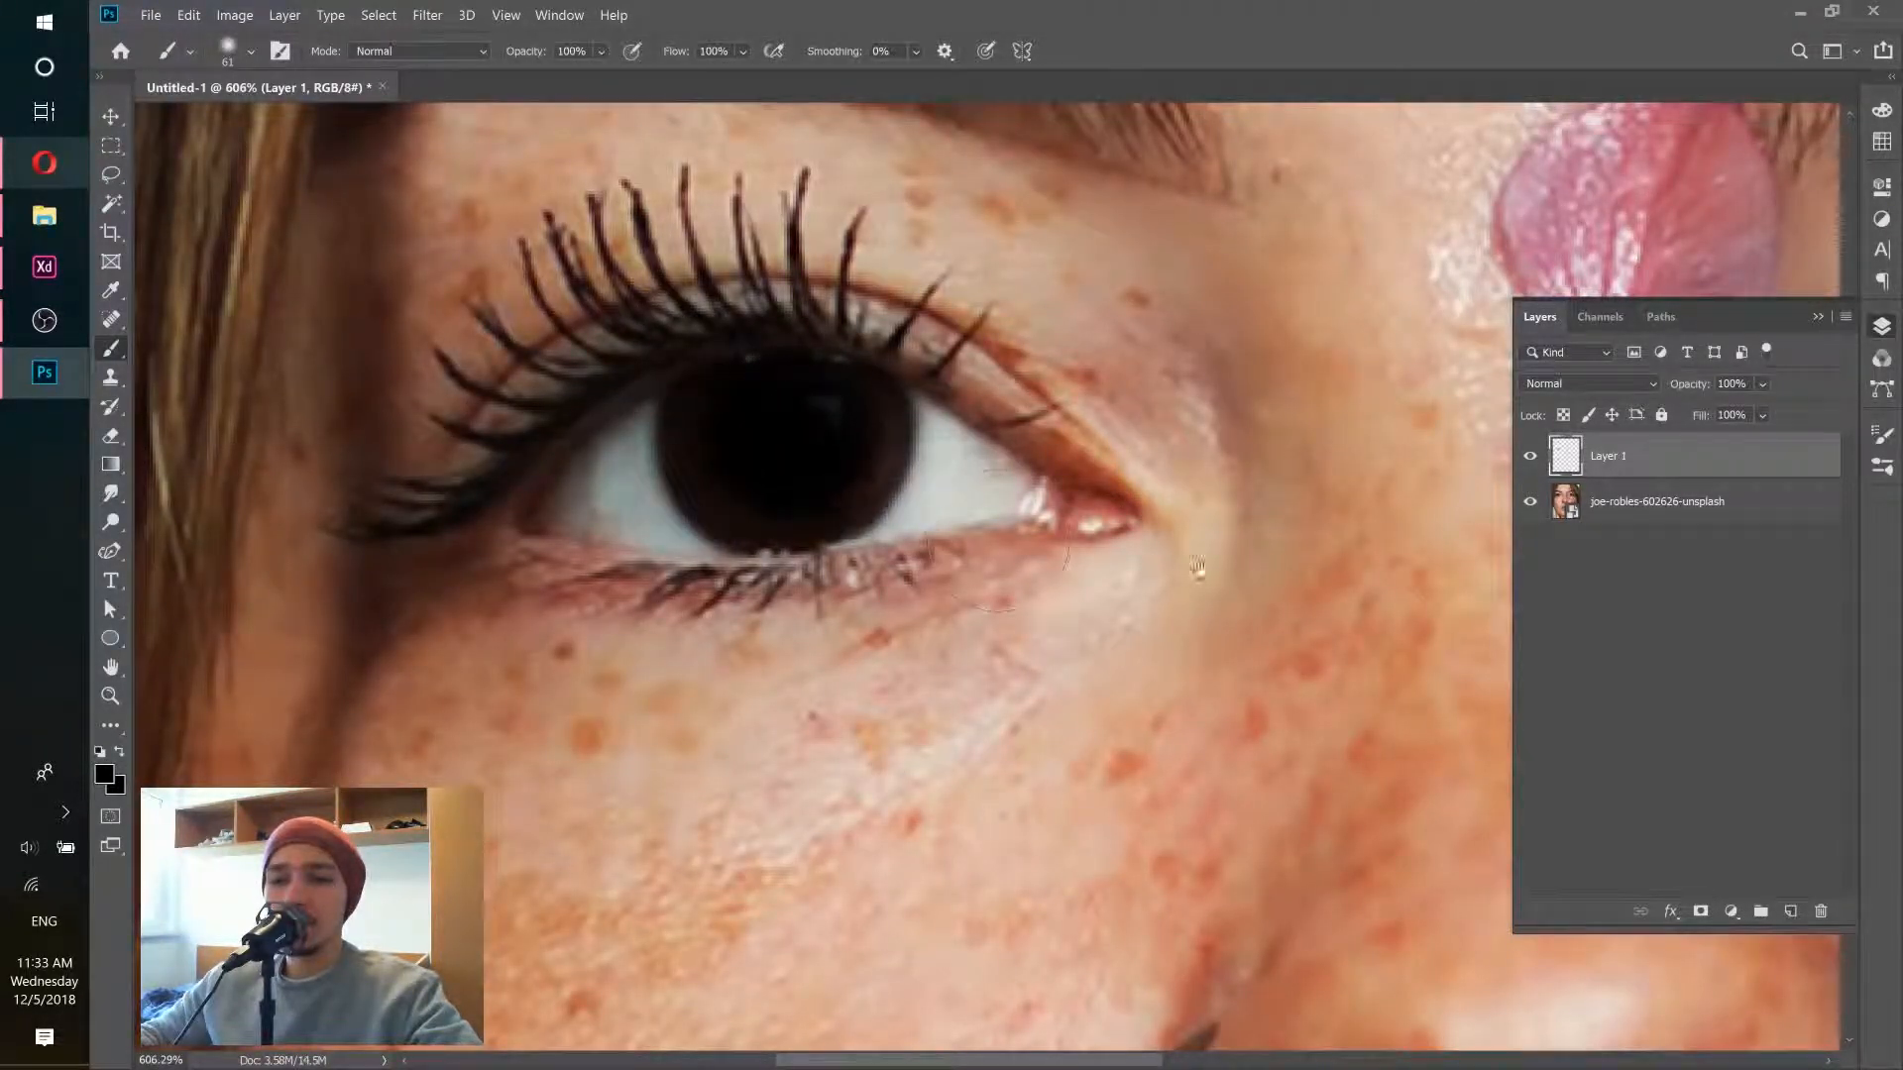
{"action": "left_click_drag", "start_coordinate": [1197, 567], "coordinate": [463, 612]}
{"action": "left_click_drag", "start_coordinate": [1030, 620], "coordinate": [584, 644]}
{"action": "mouse_move", "coordinate": [991, 518]}
{"action": "left_mouse_down"}
{"action": "mouse_move", "coordinate": [966, 515]}
{"action": "mouse_move", "coordinate": [1033, 503]}
{"action": "mouse_move", "coordinate": [505, 575]}
{"action": "left_mouse_up"}
{"action": "left_click_drag", "start_coordinate": [897, 354], "coordinate": [1031, 467]}
{"action": "left_click", "coordinate": [1532, 459]}
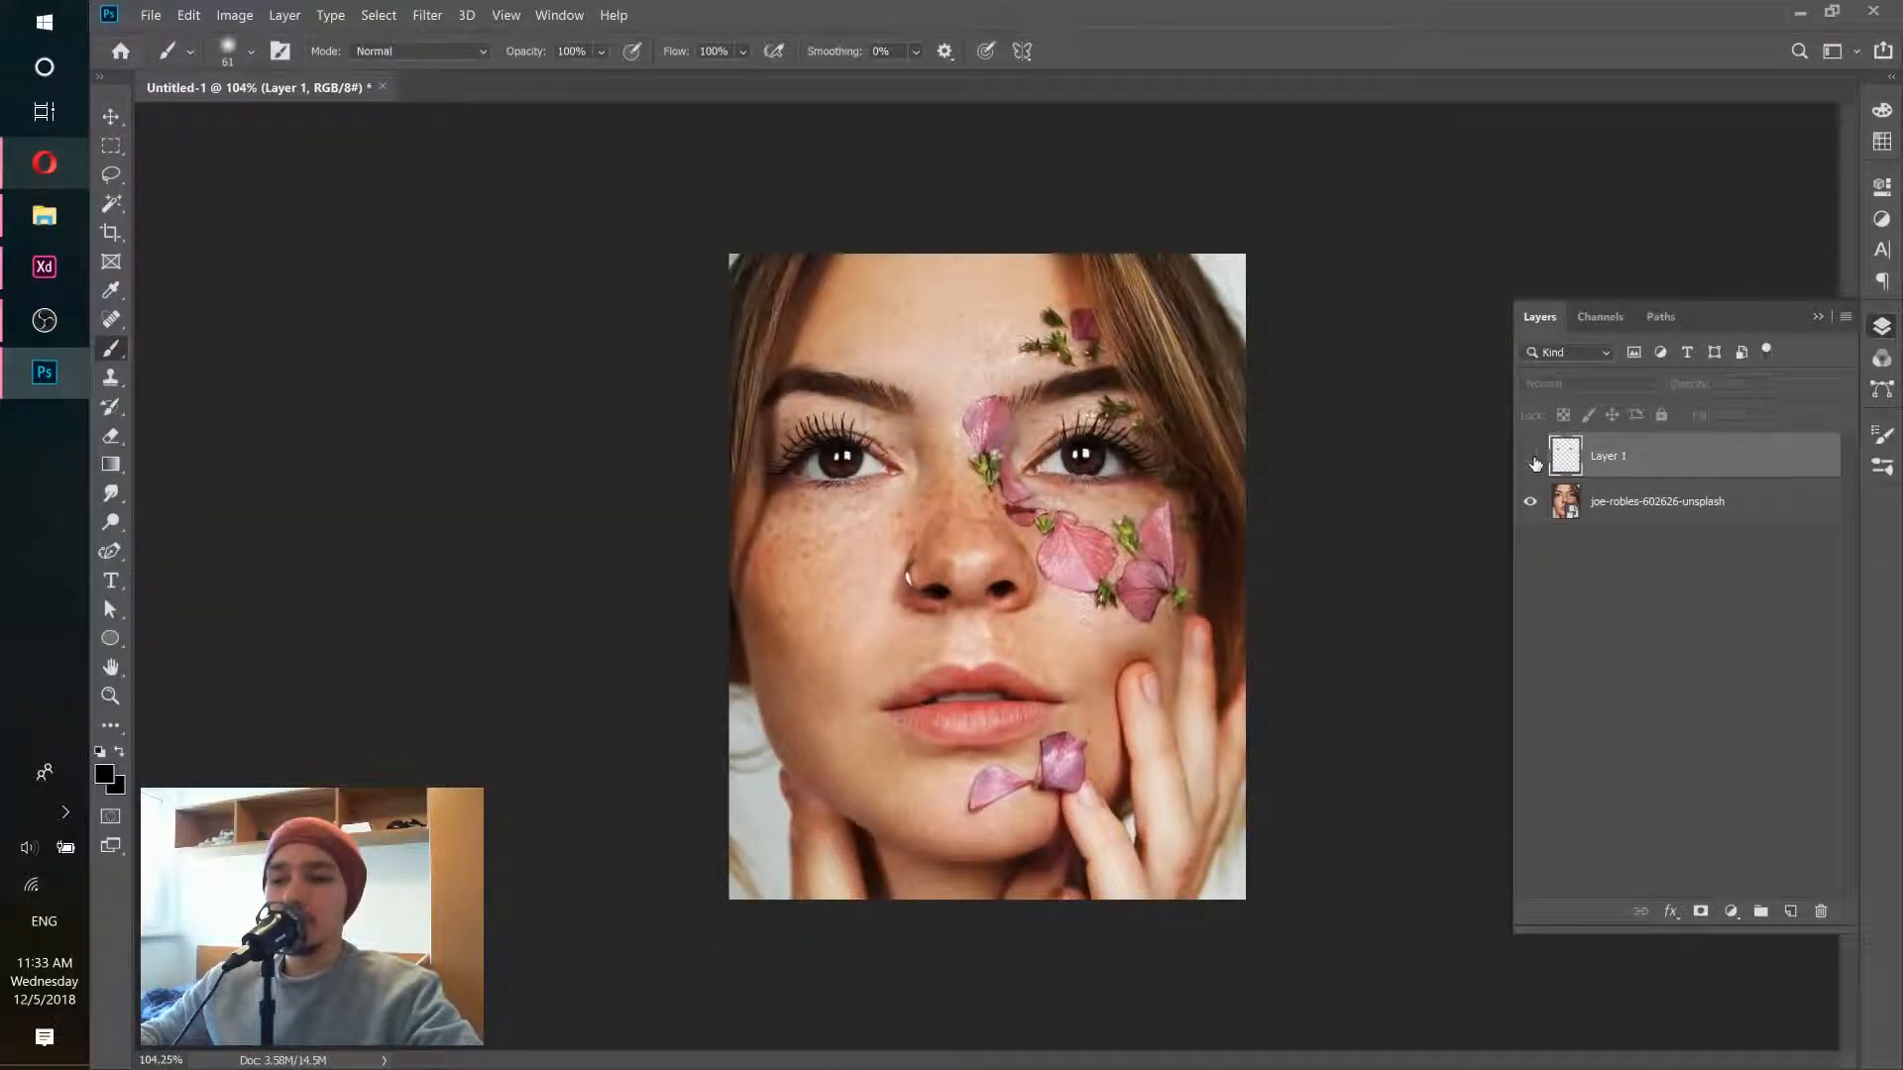
{"action": "left_click", "coordinate": [1532, 459]}
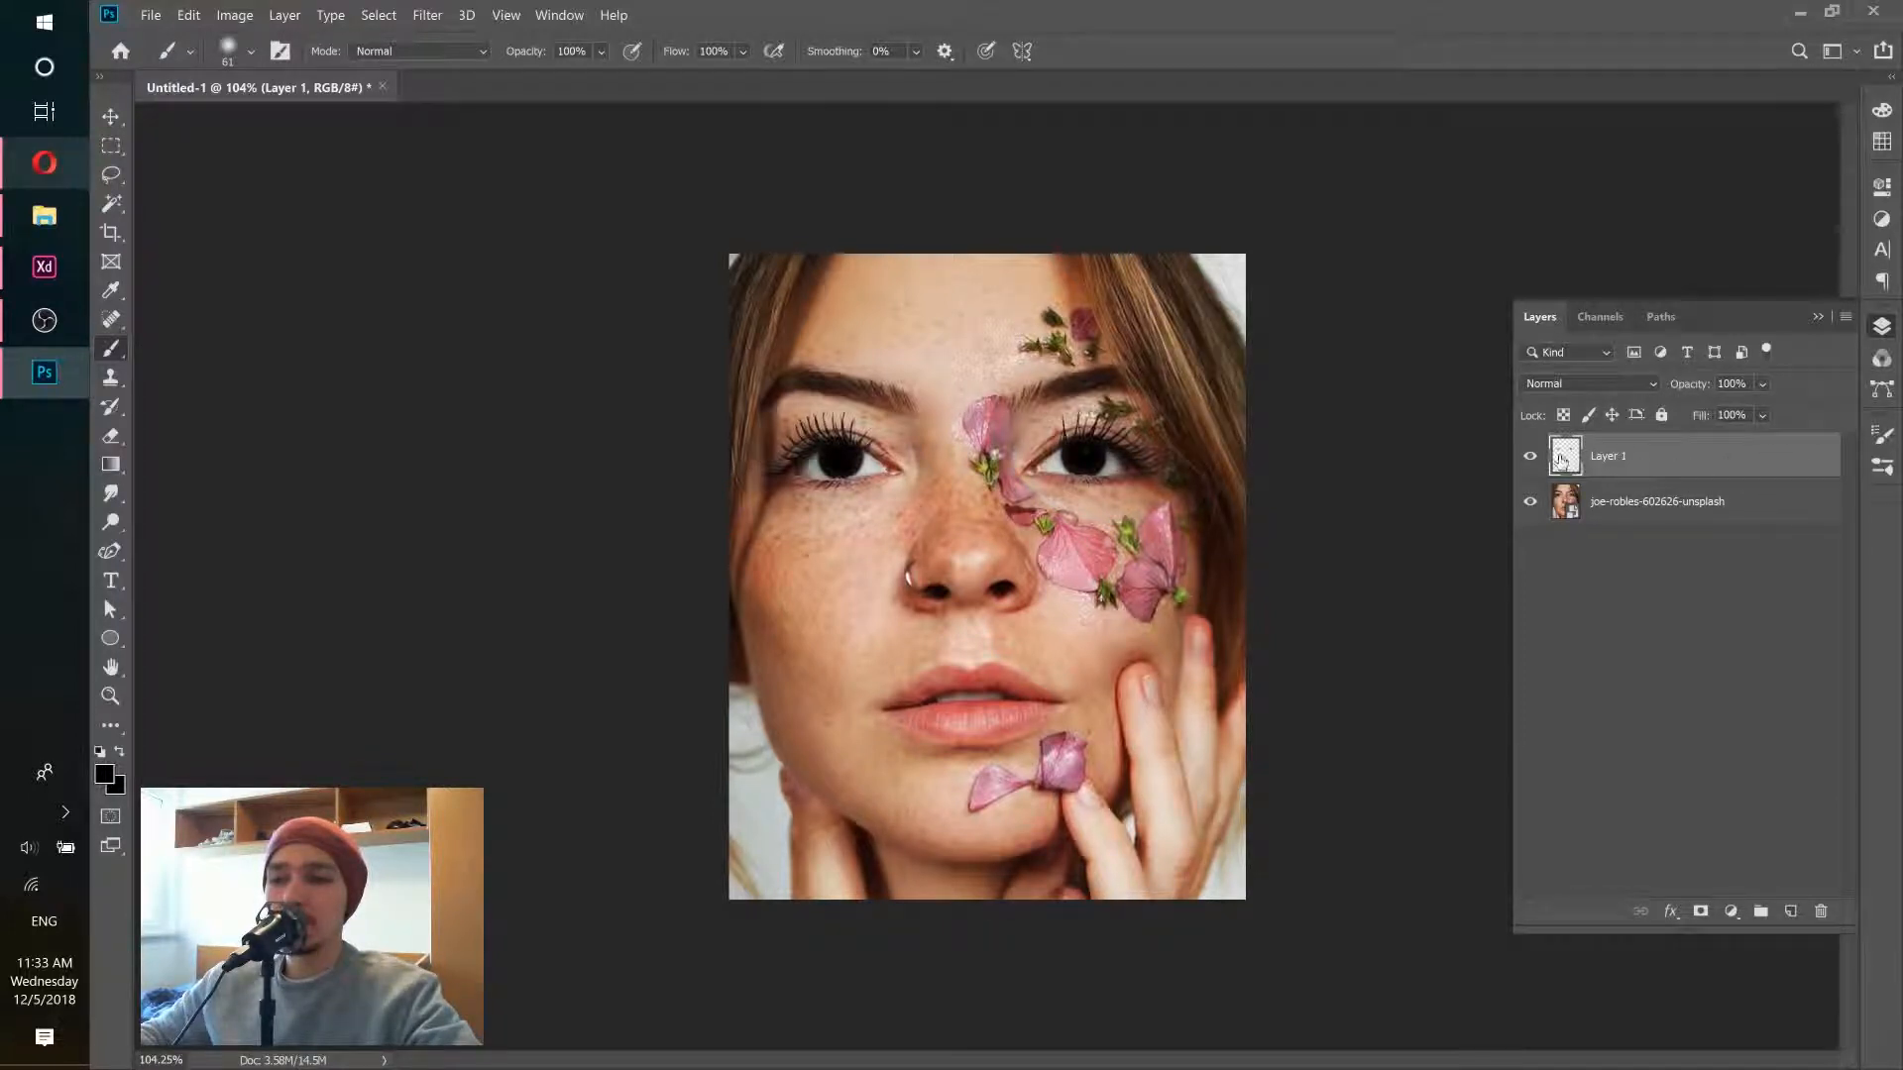
Step: Open the blending options of Layer 1 and enable a light blue Color Overlay on the painted irises
{"action": "double_click", "coordinate": [1749, 461]}
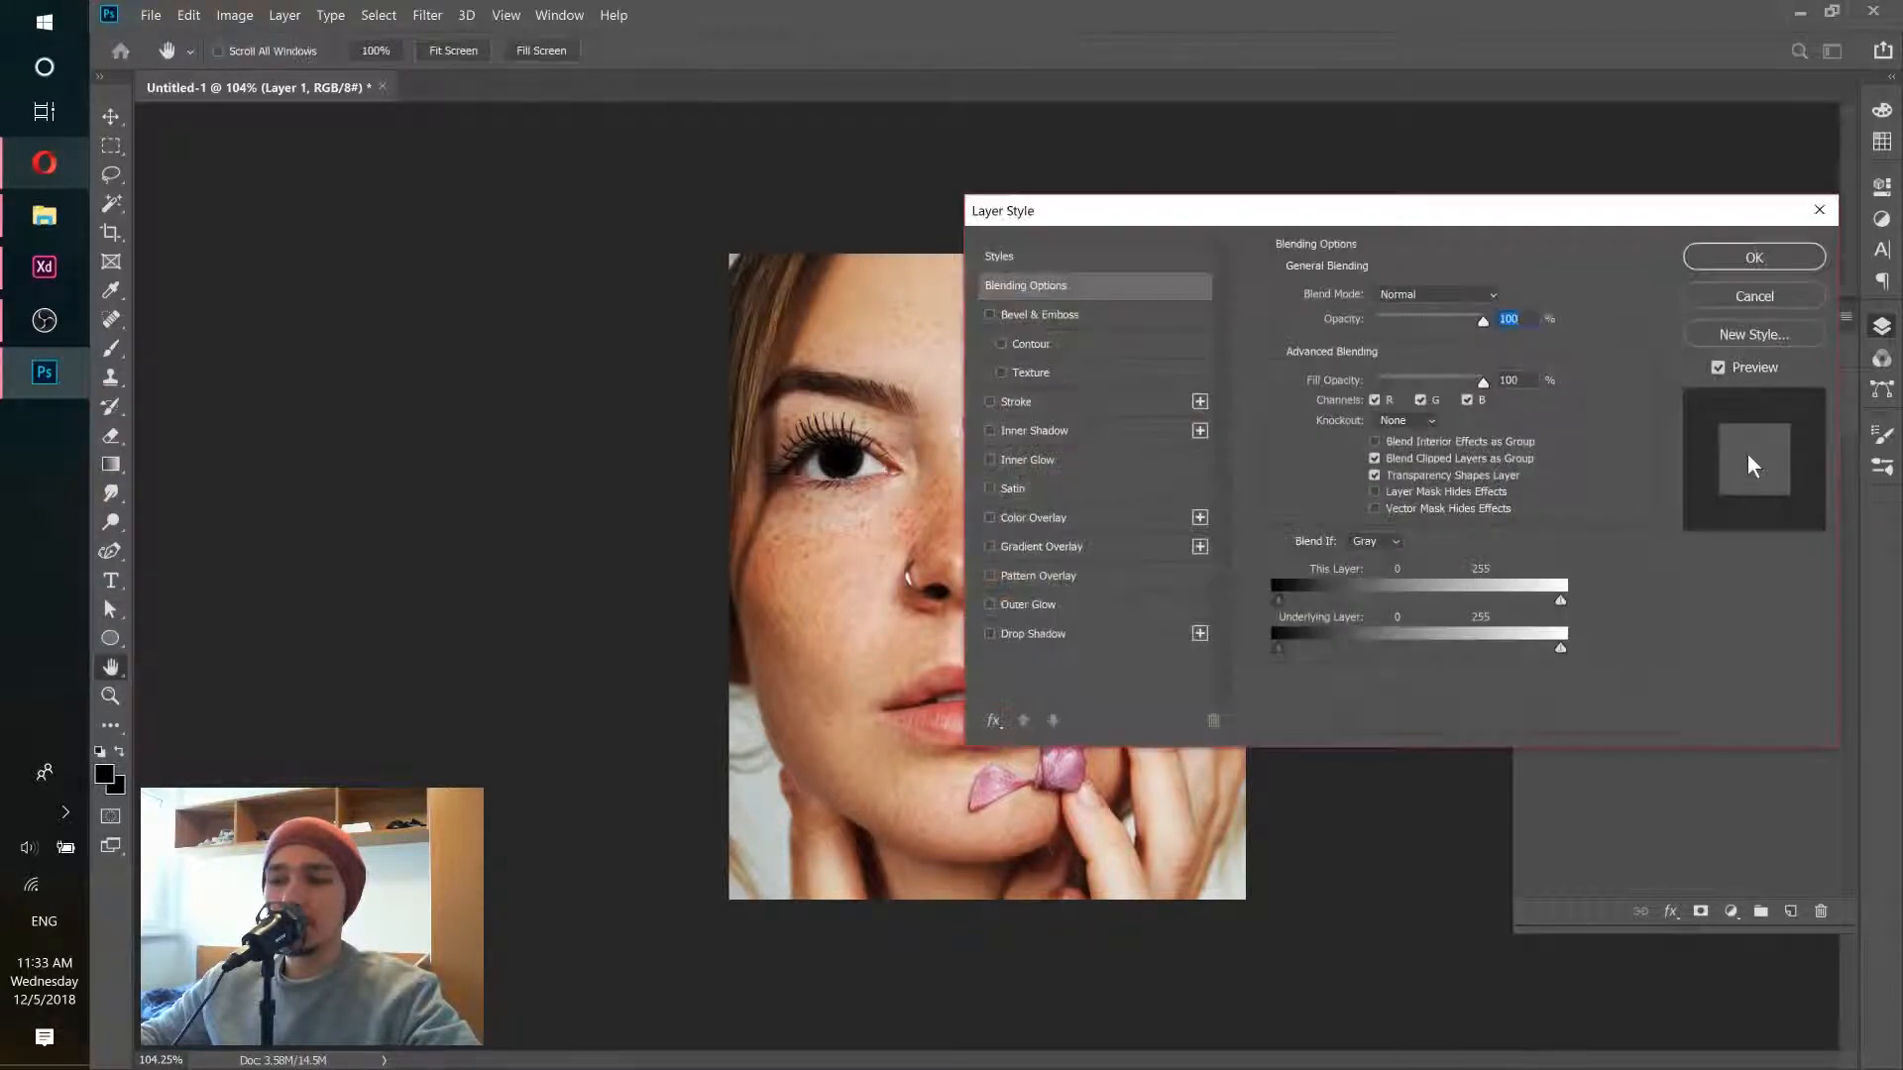
{"action": "left_click", "coordinate": [1745, 301]}
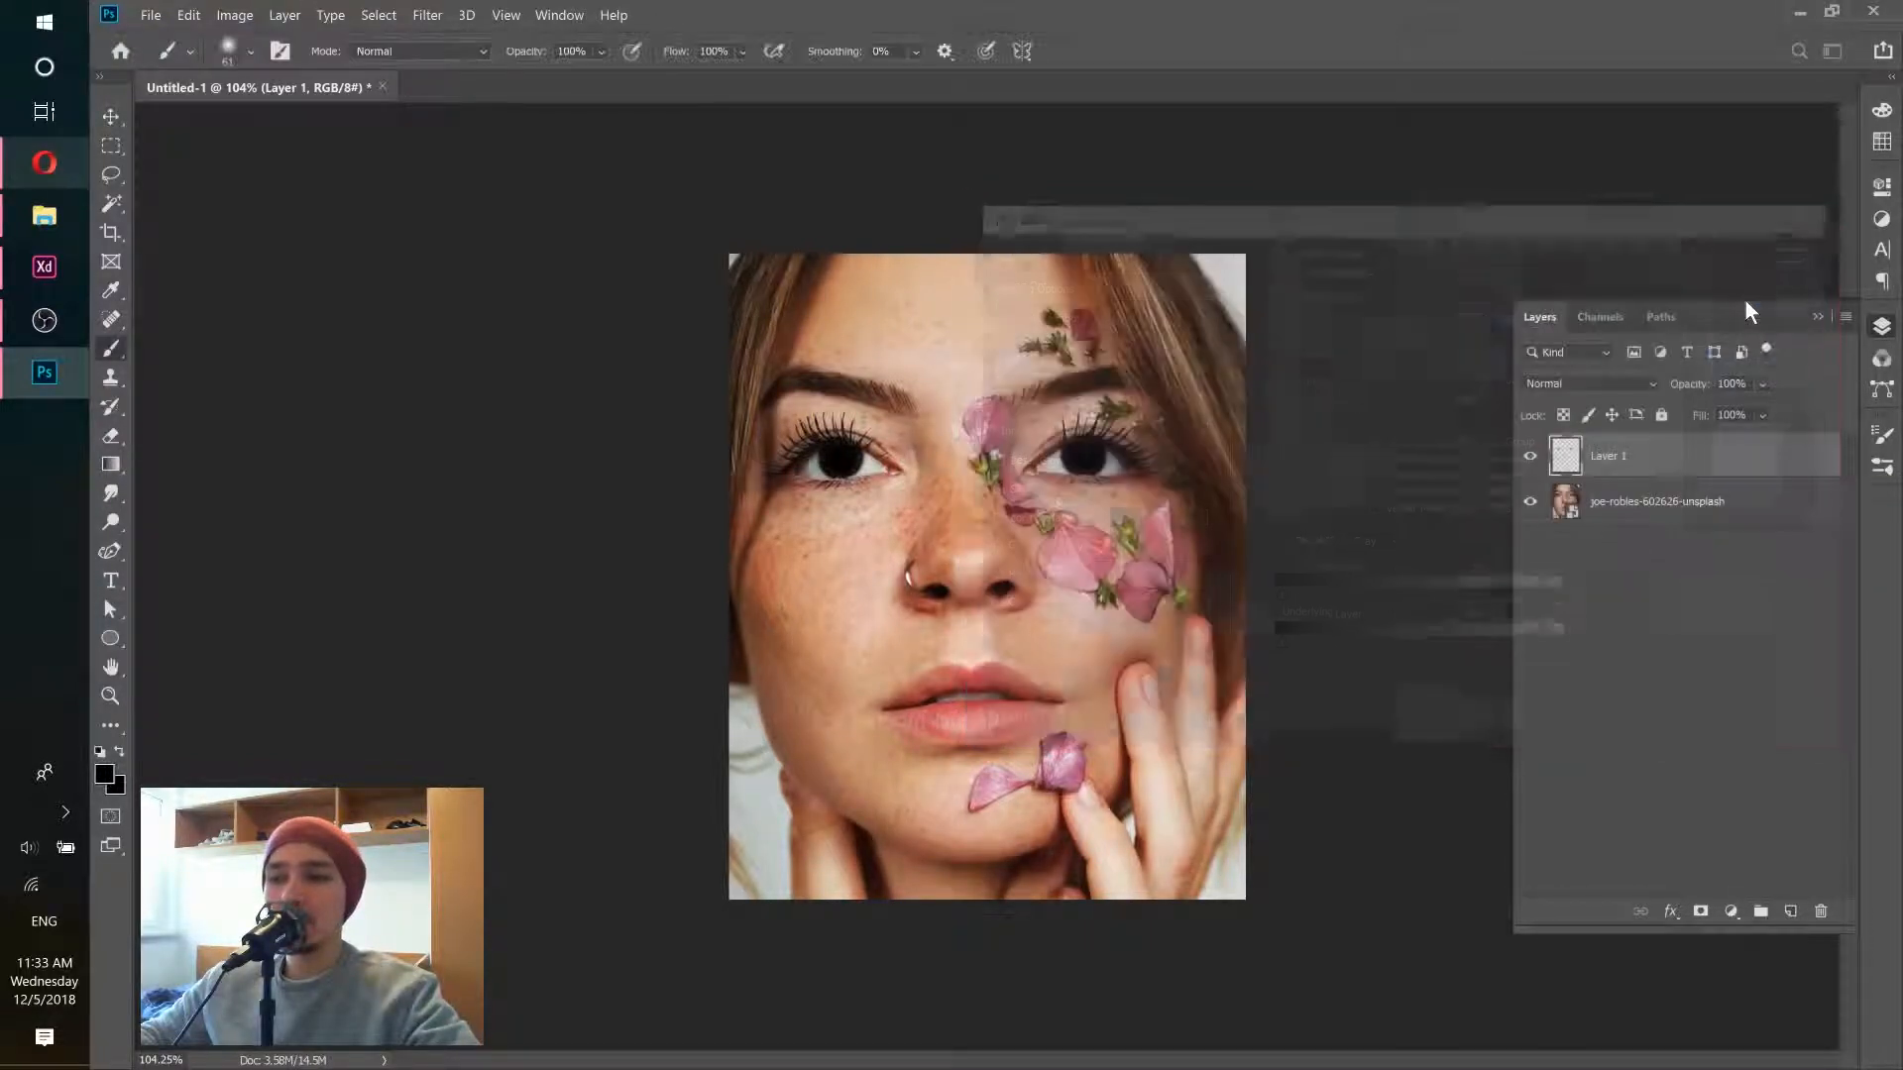
{"action": "right_click", "coordinate": [1741, 451]}
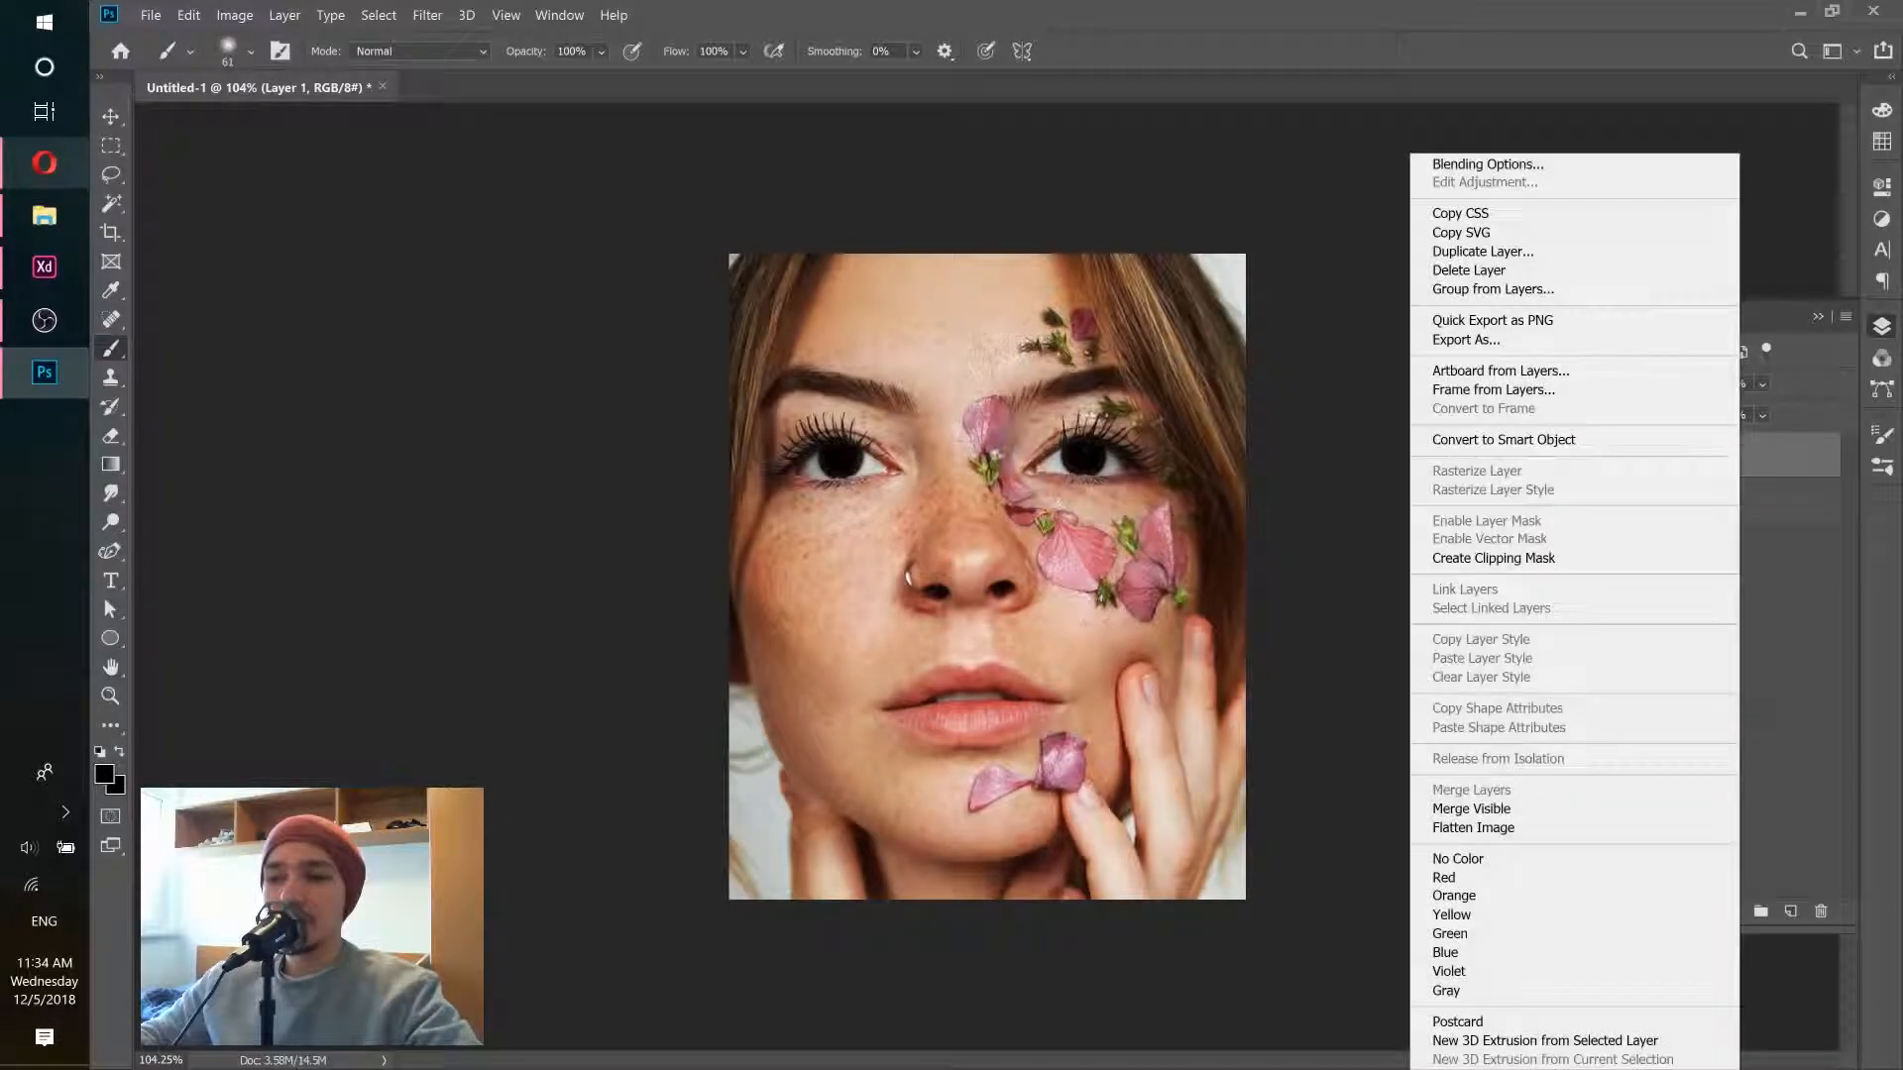
{"action": "left_click", "coordinate": [1509, 165]}
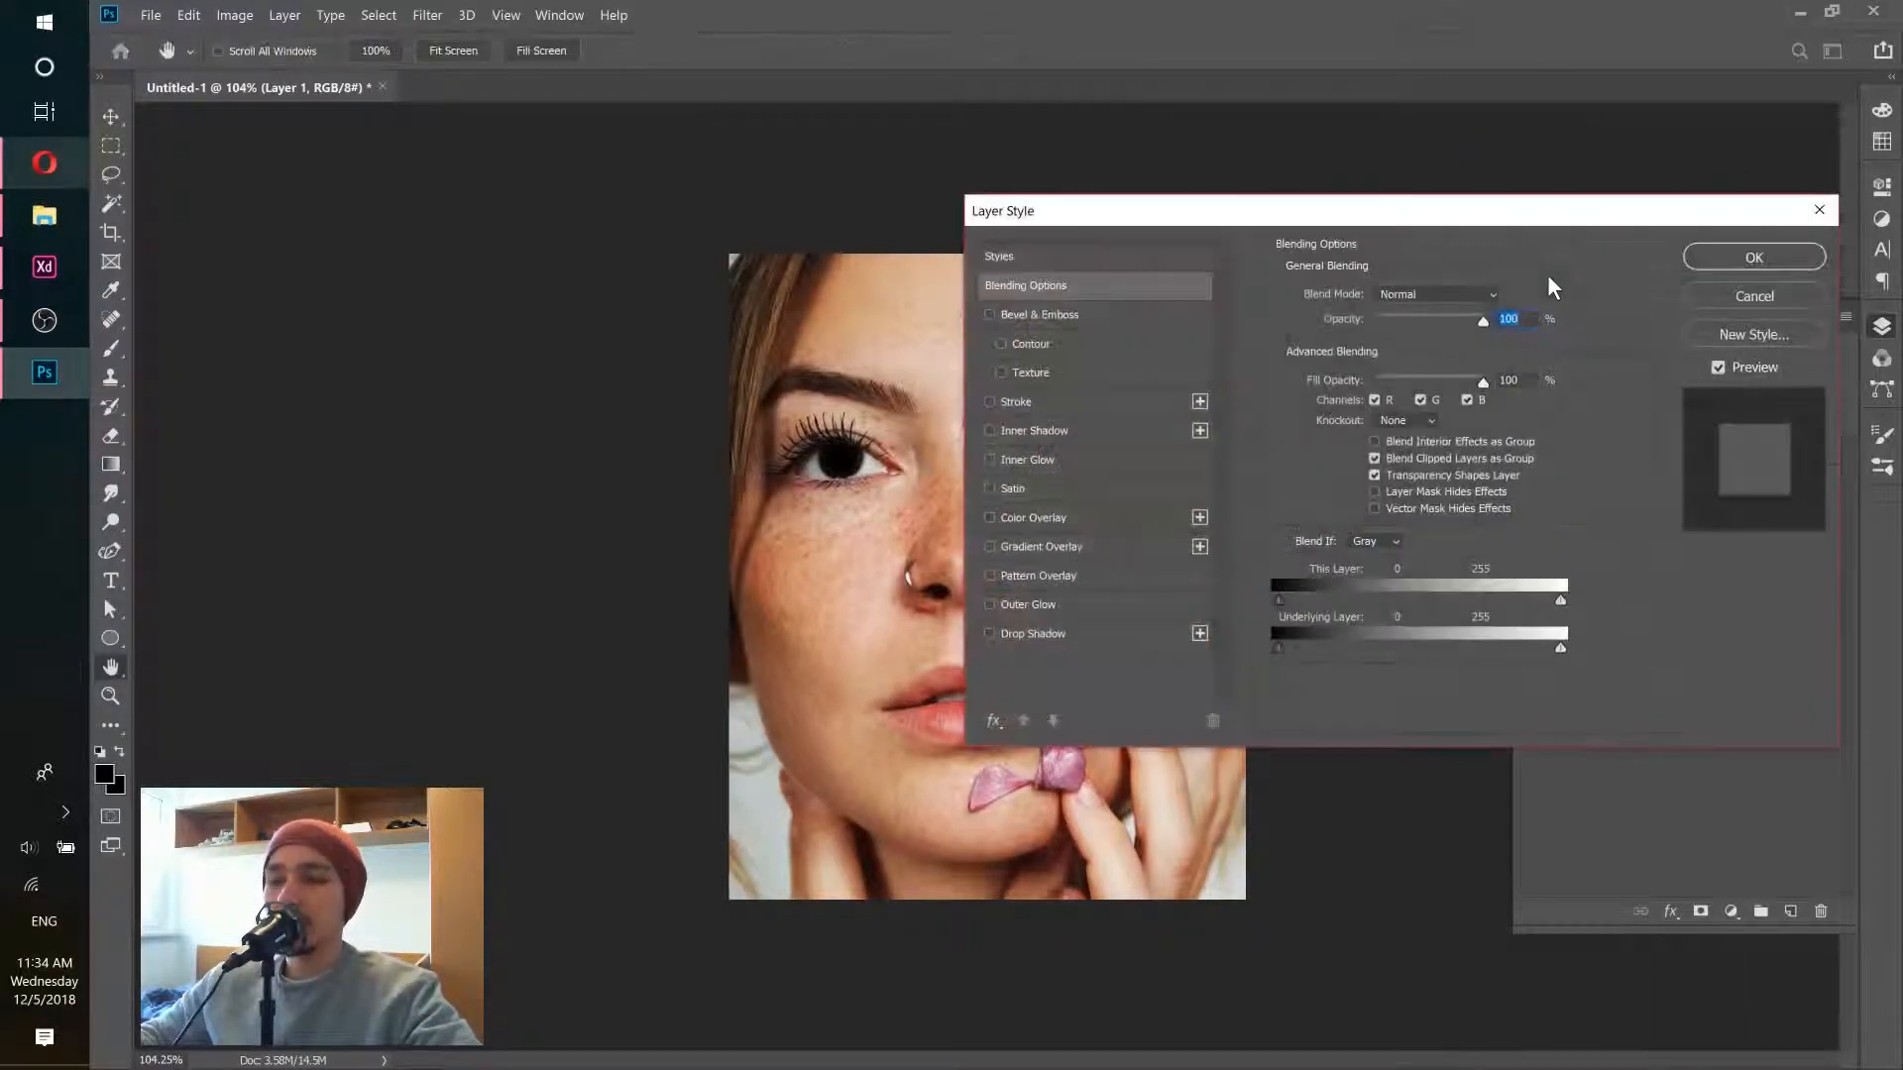
{"action": "left_click", "coordinate": [1120, 517]}
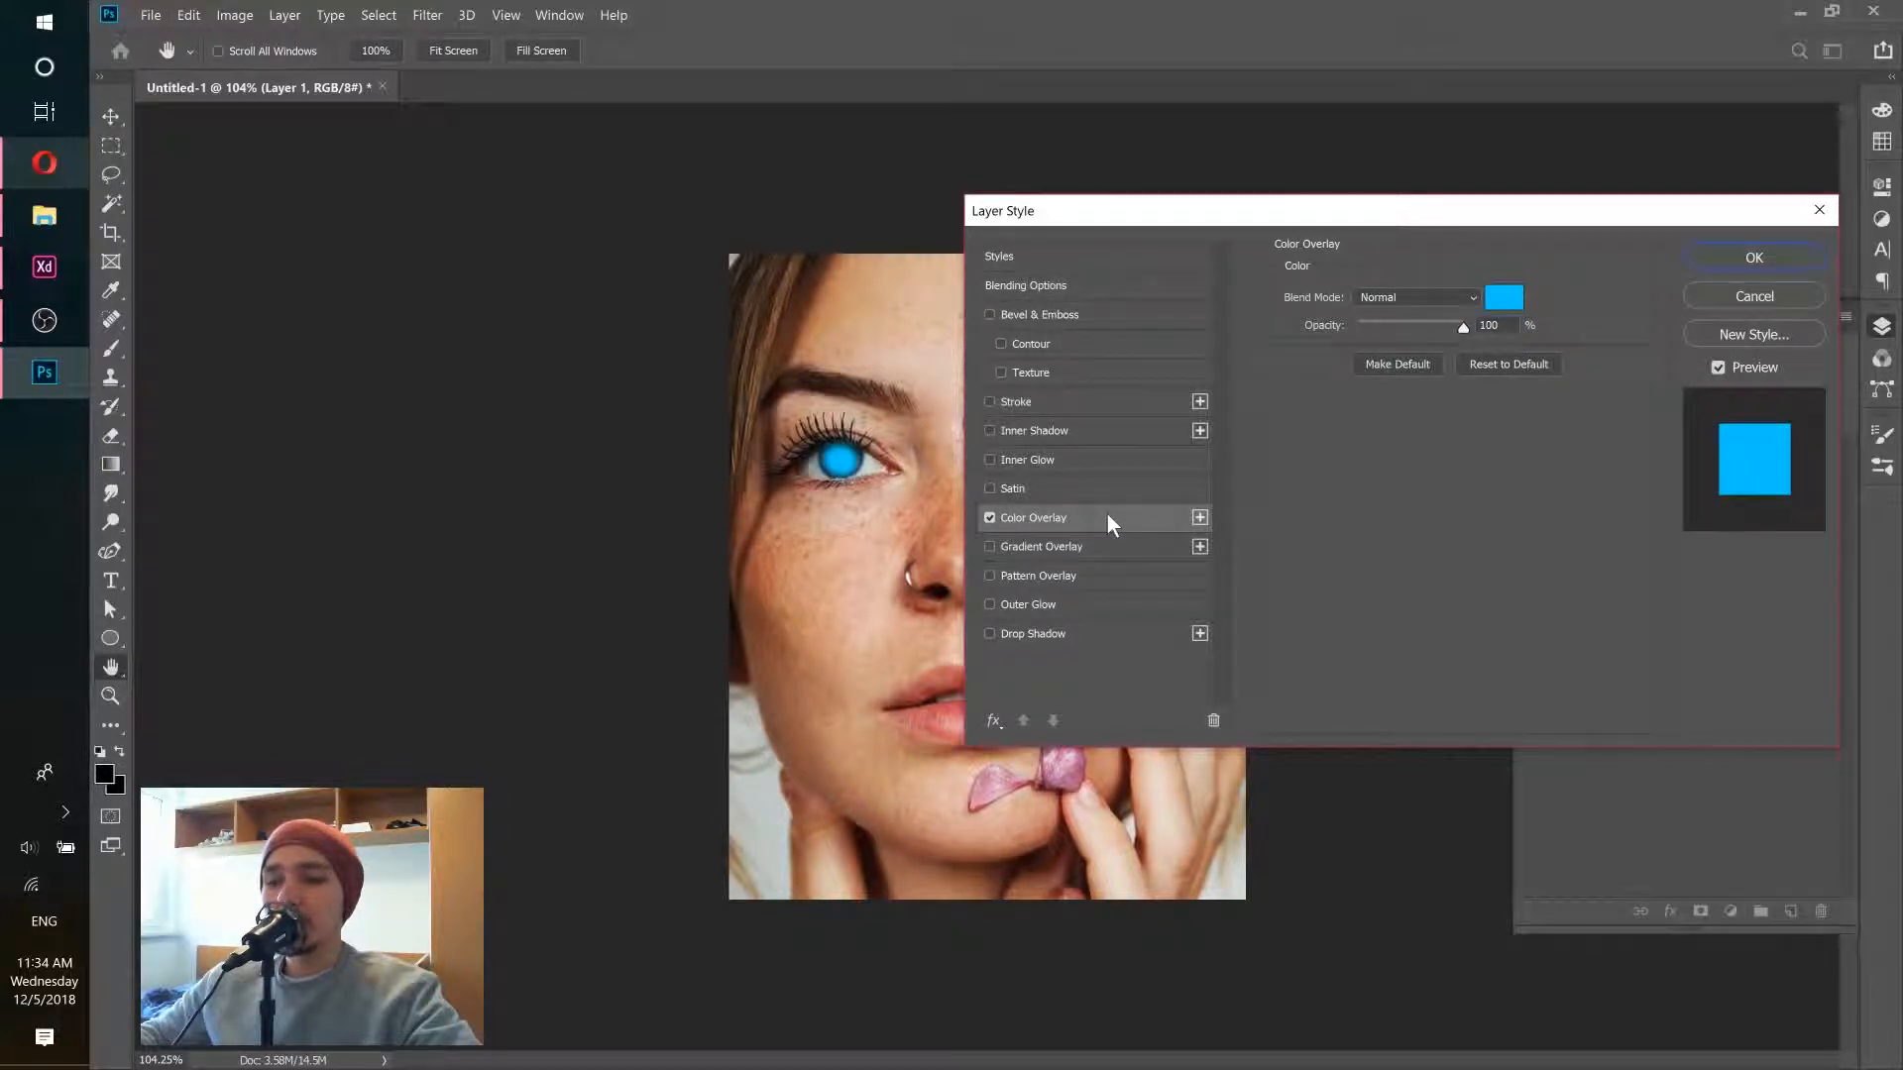
{"action": "left_click", "coordinate": [989, 517]}
{"action": "left_click", "coordinate": [989, 517]}
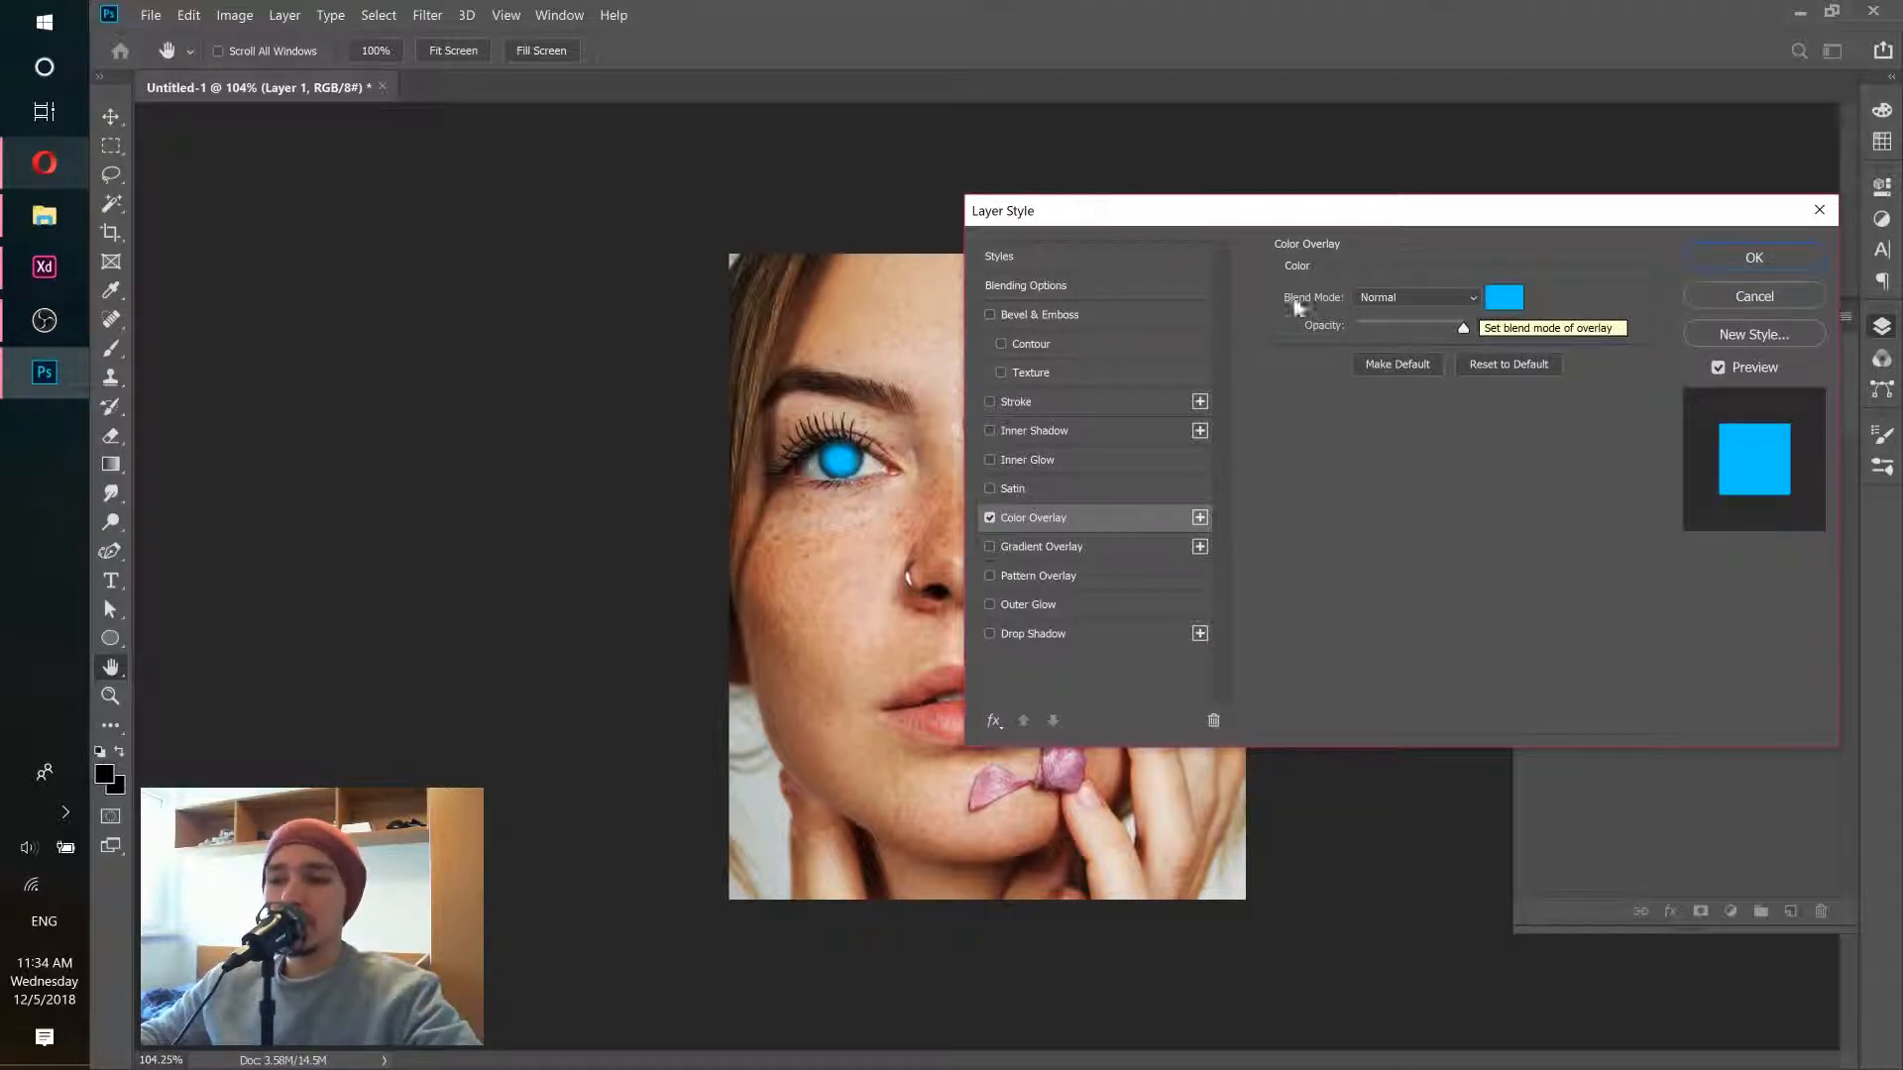
Step: Try the Multiply blend mode for the Color Overlay, set it back to Normal, and apply the layer style
{"action": "left_click", "coordinate": [1421, 302]}
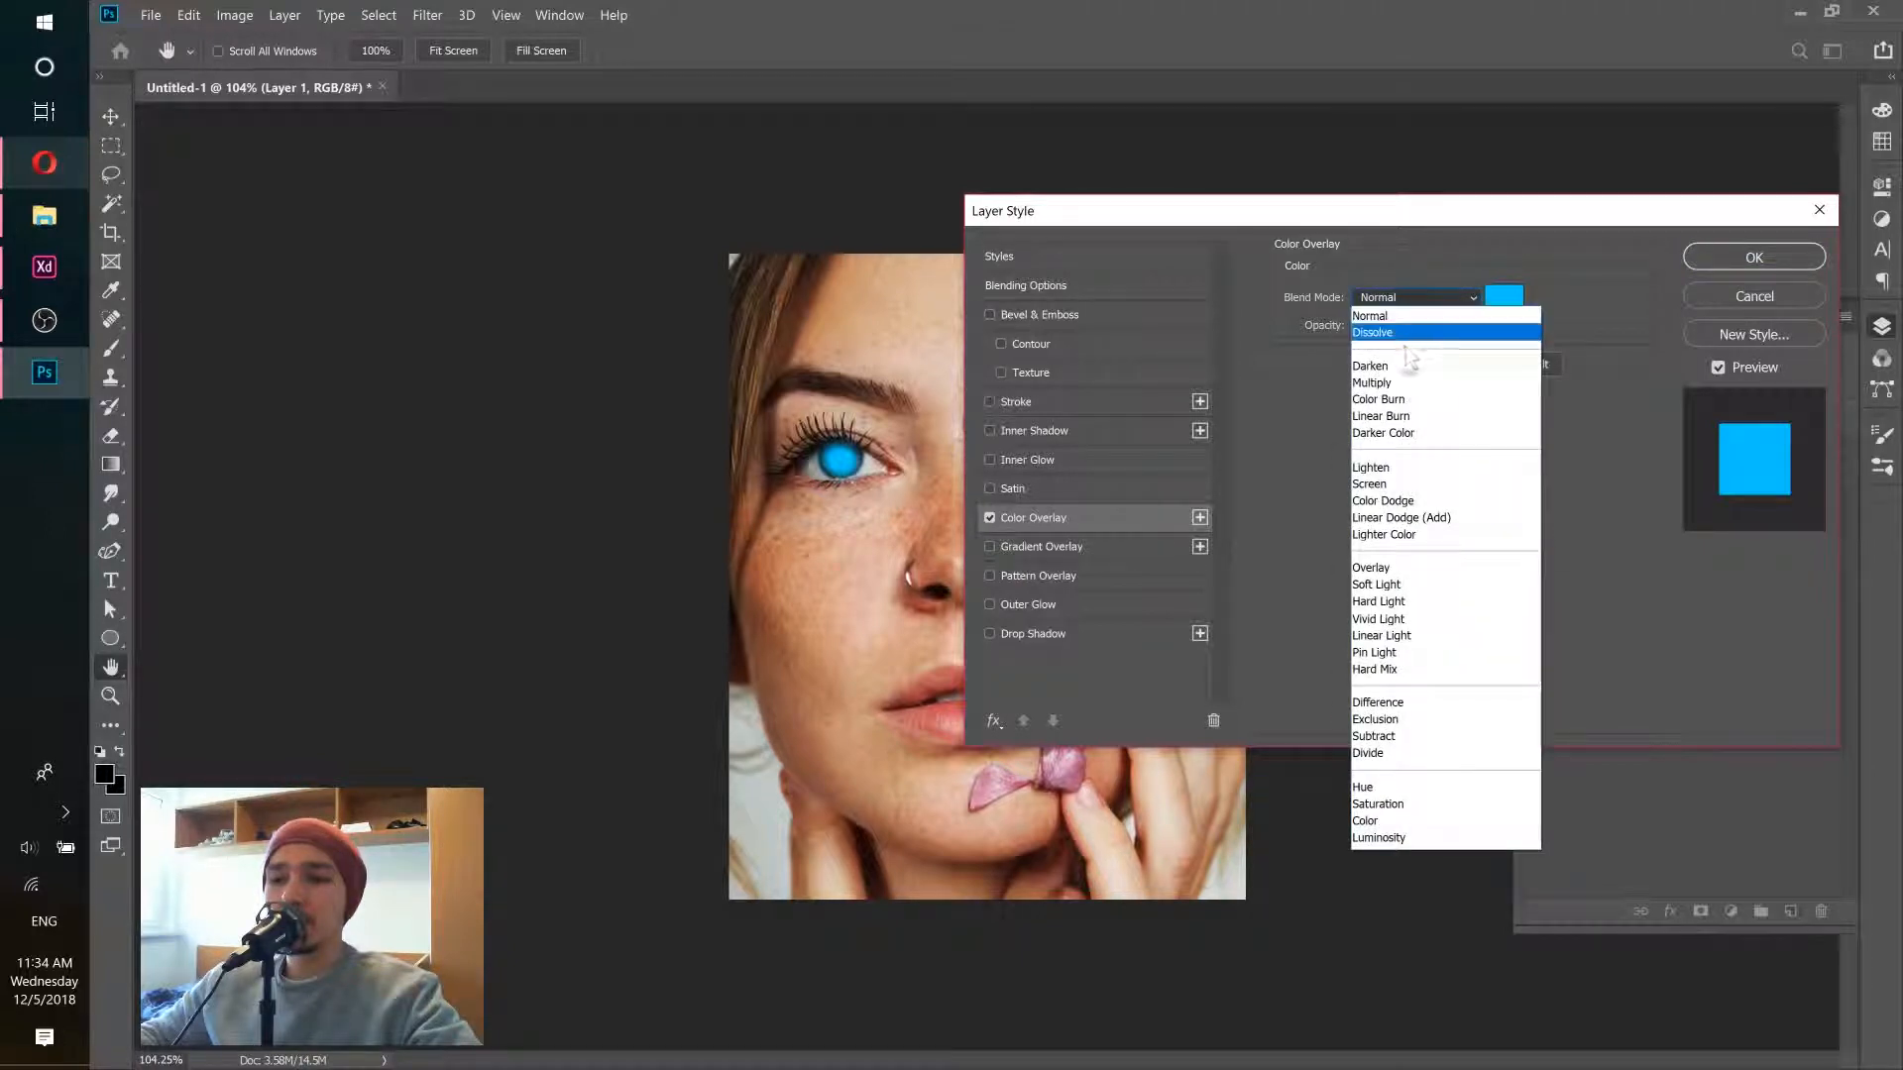
{"action": "left_click", "coordinate": [1412, 387]}
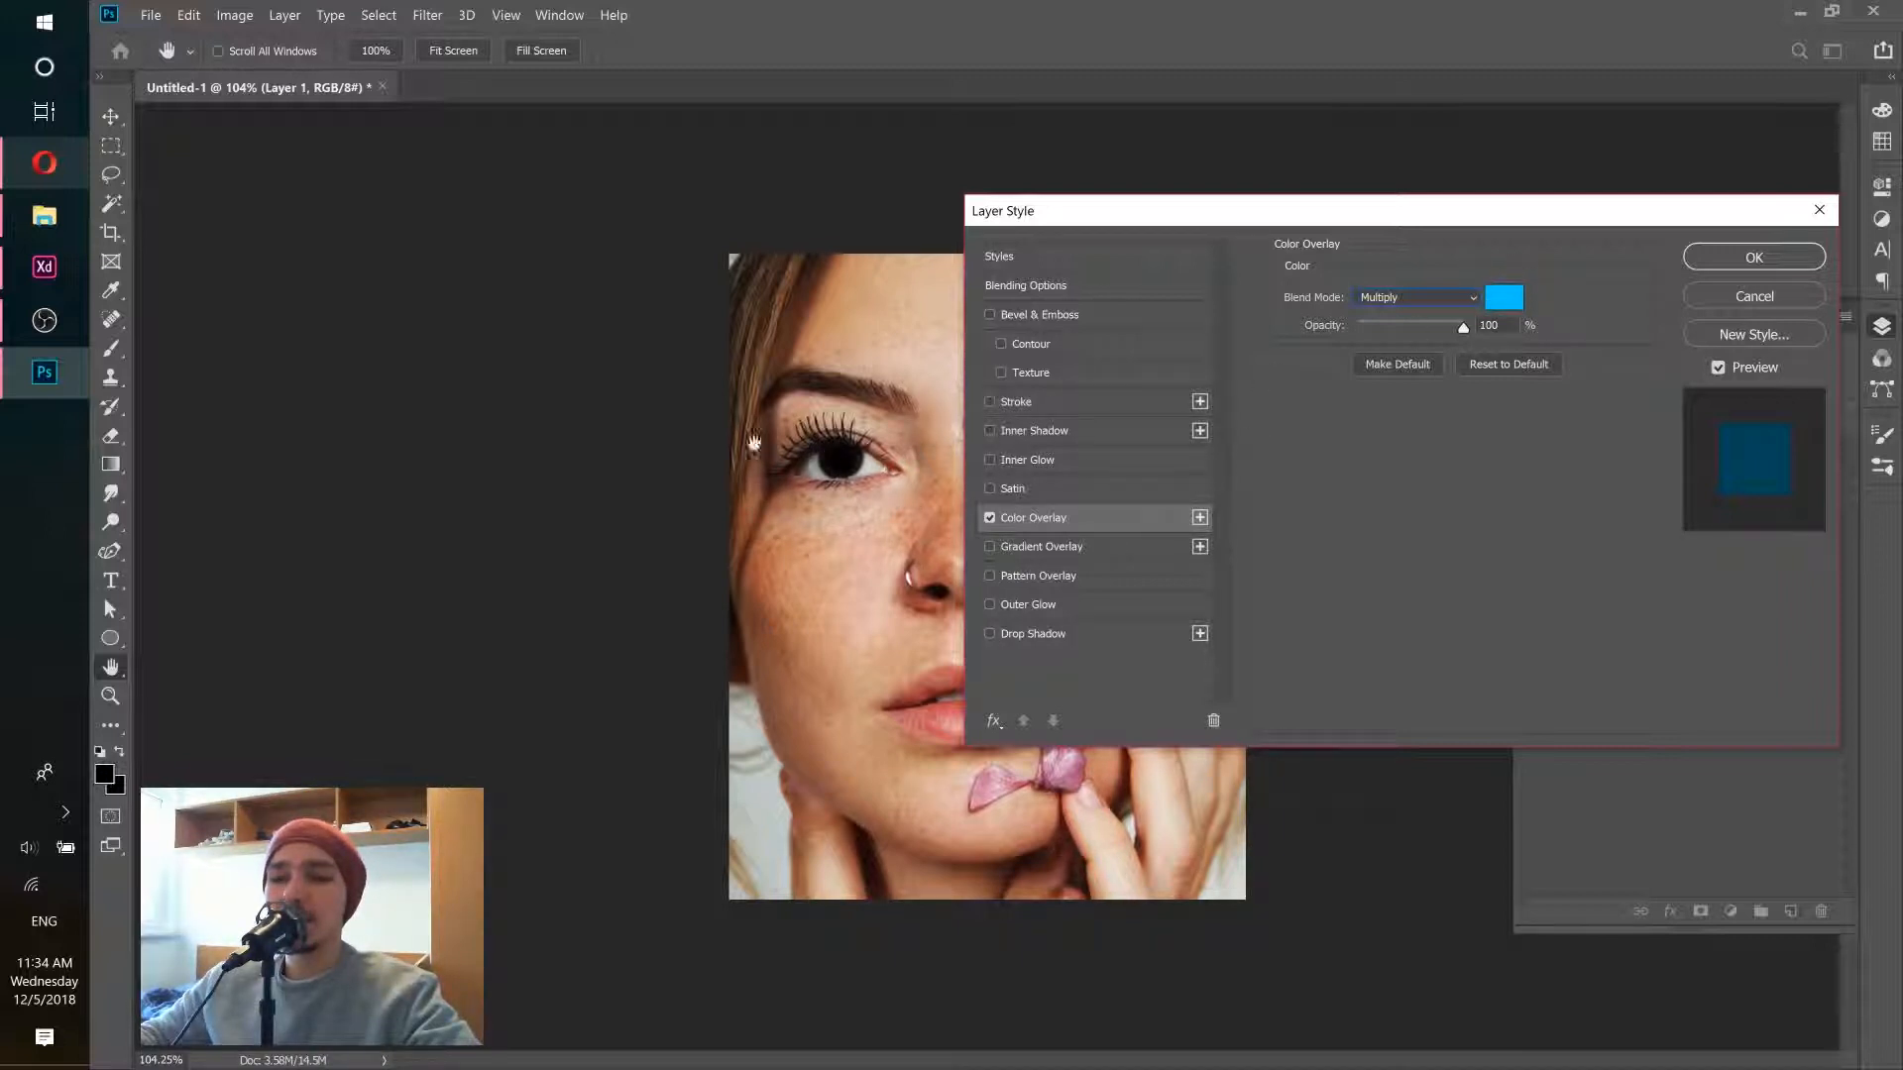
{"action": "left_click", "coordinate": [1437, 299]}
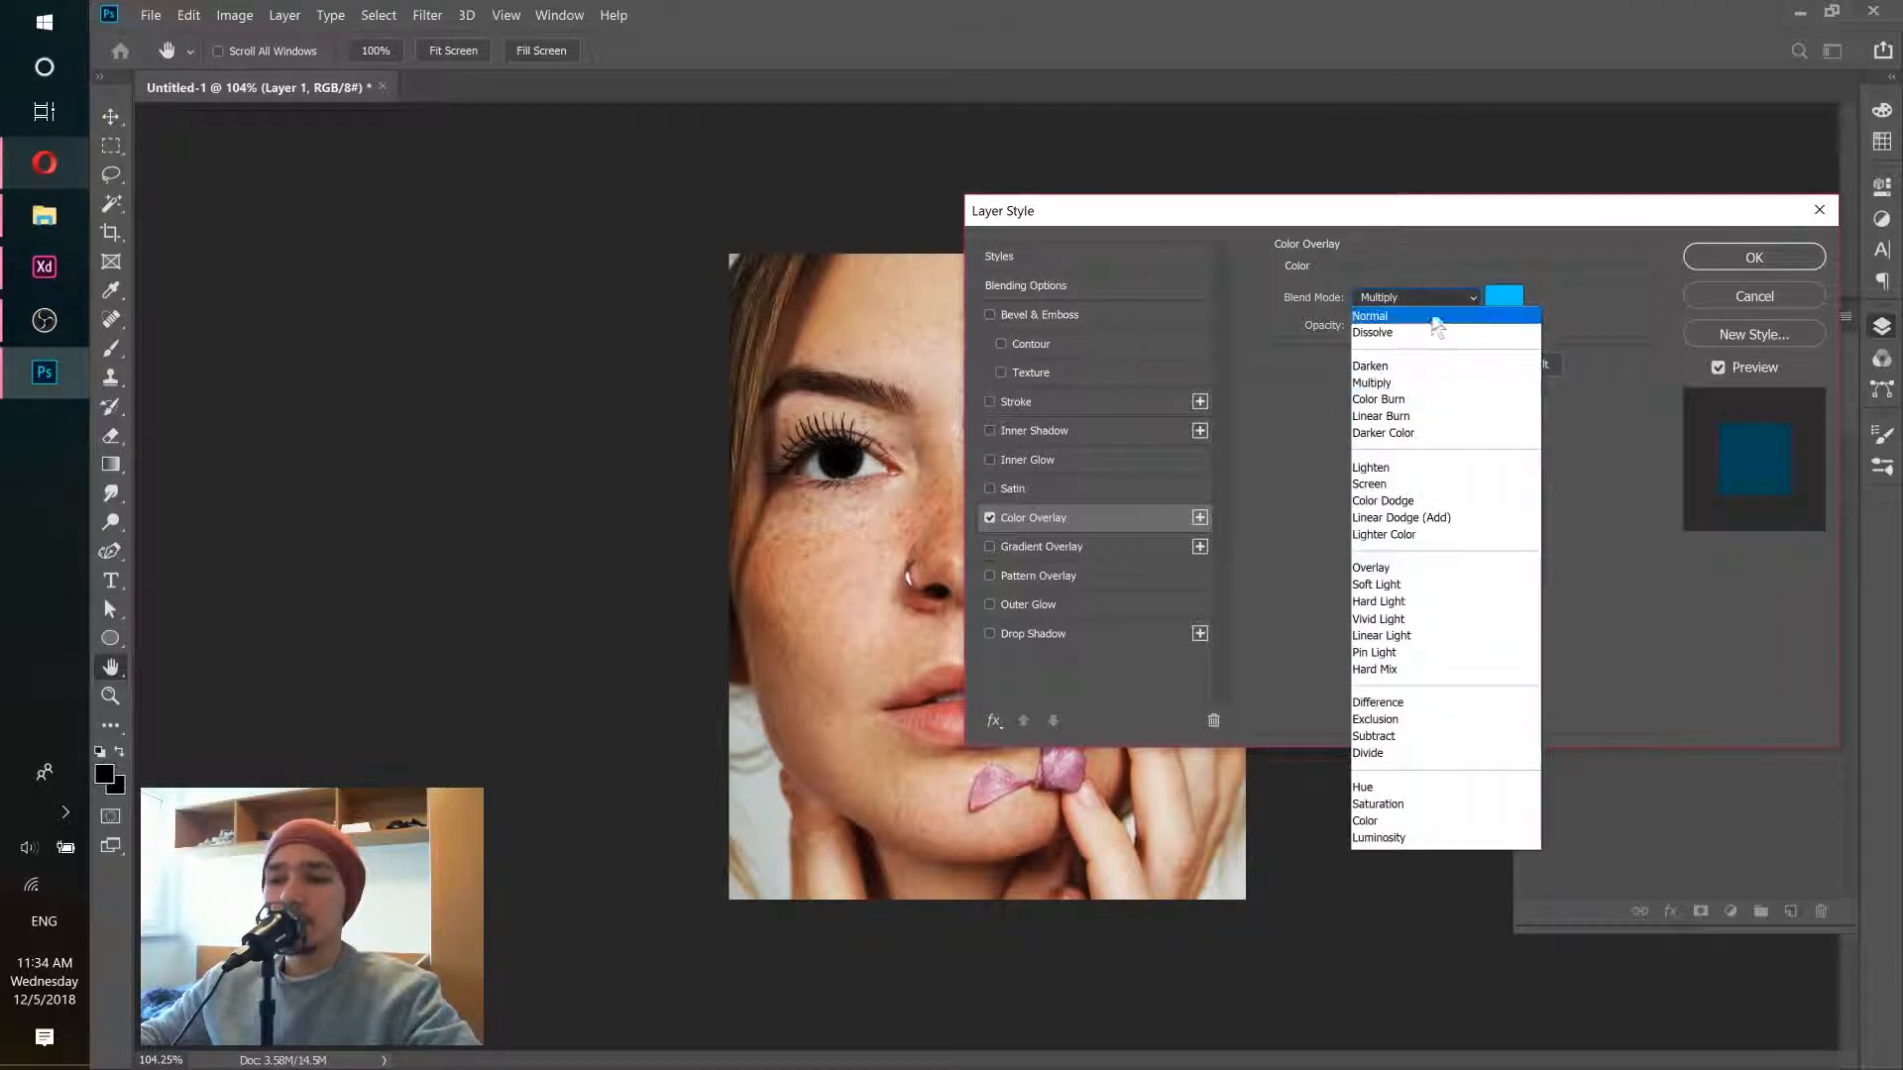
{"action": "left_click", "coordinate": [1433, 315]}
{"action": "left_click", "coordinate": [1752, 259]}
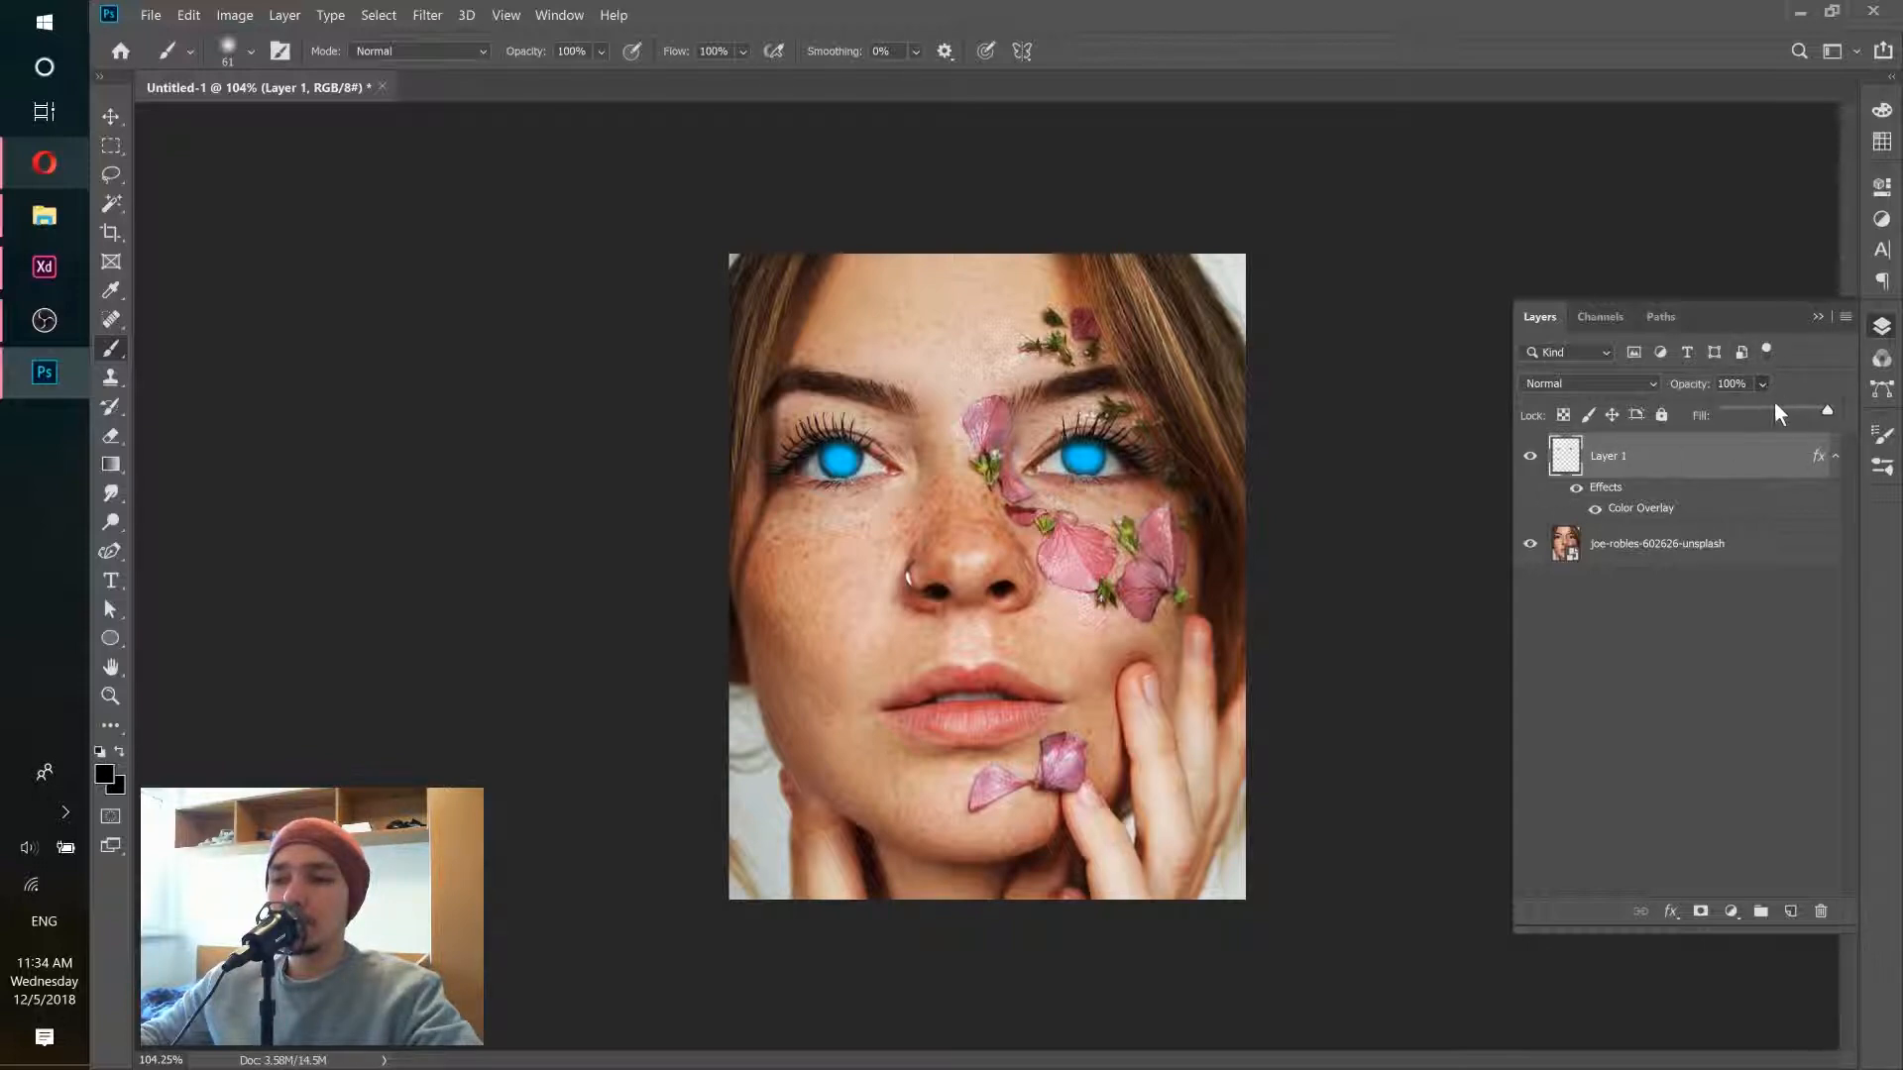
Step: Try reducing the opacity of Layer 1 to 48% and restore it to 100%
{"action": "left_click", "coordinate": [1774, 406]}
{"action": "scroll", "coordinate": [953, 448], "scroll_direction": "up", "scroll_amount": 8}
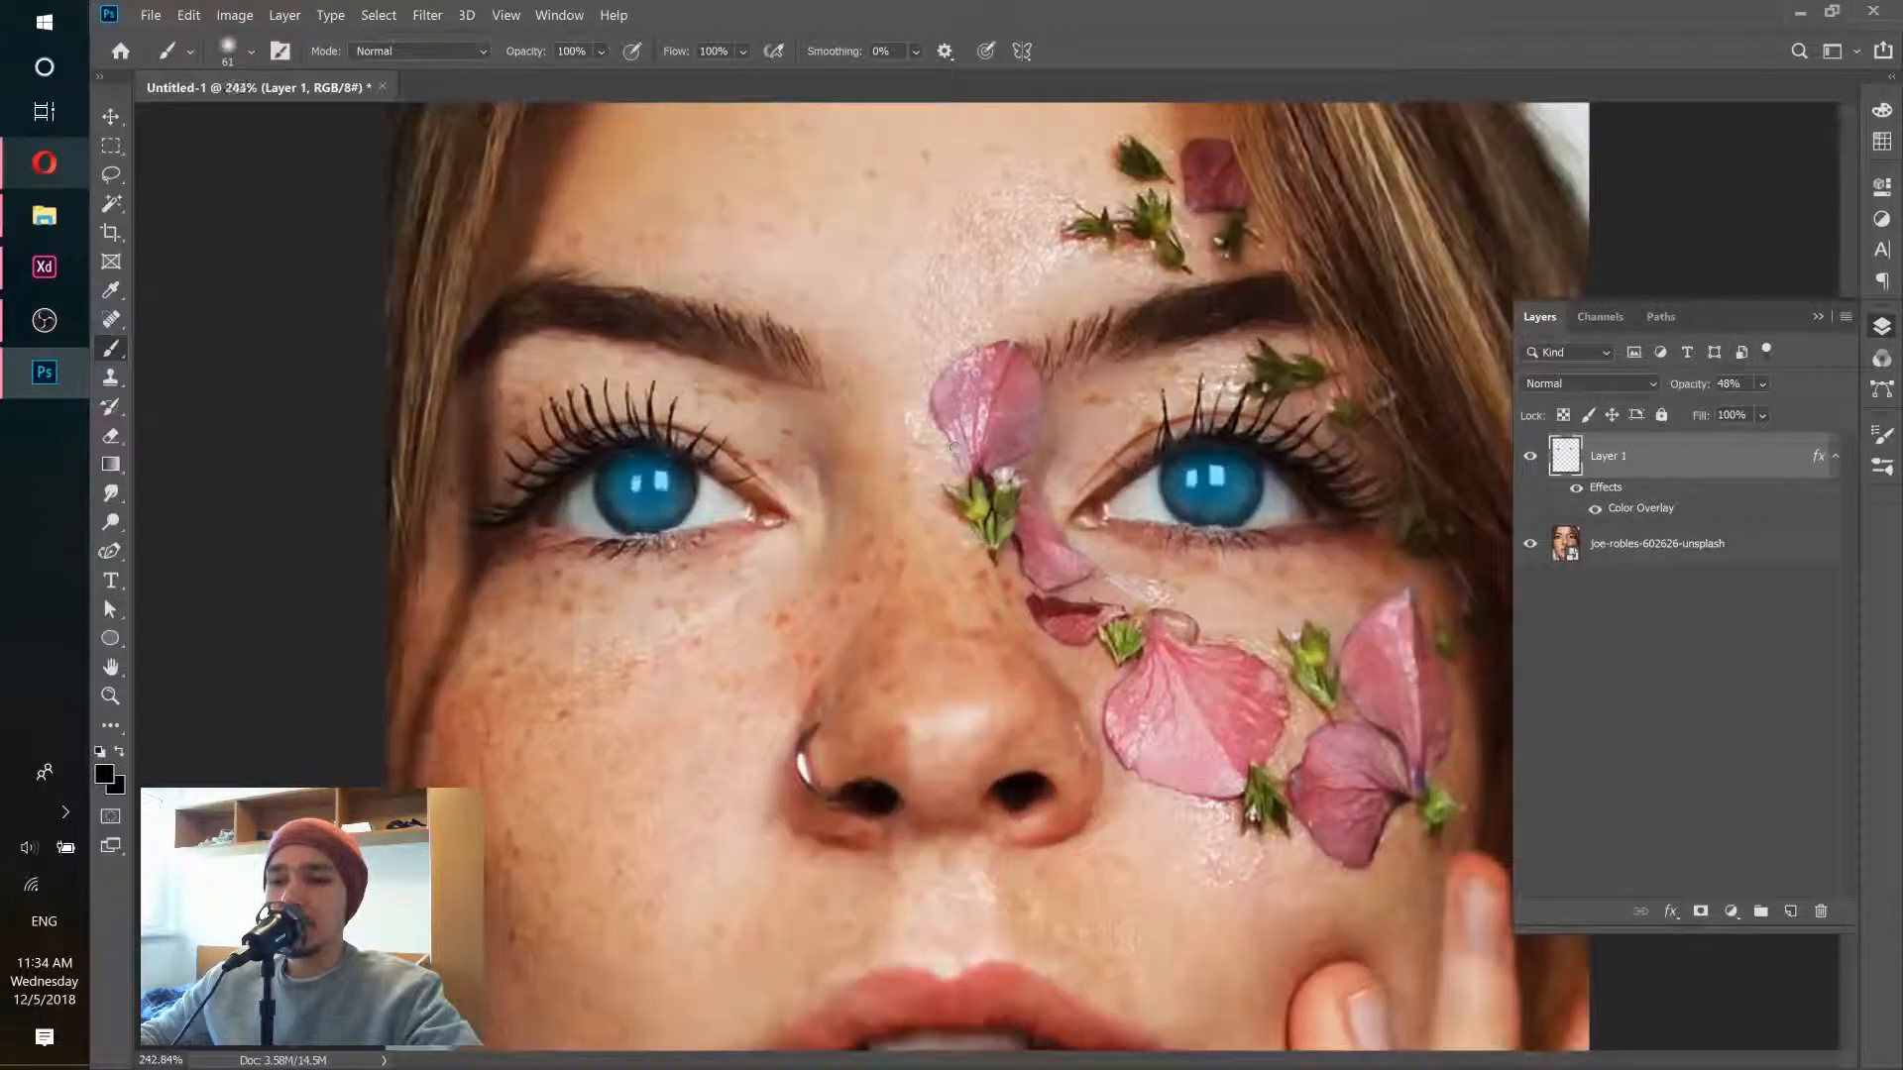
{"action": "left_click_drag", "start_coordinate": [1796, 408], "coordinate": [1880, 414]}
{"action": "left_click", "coordinate": [1831, 376]}
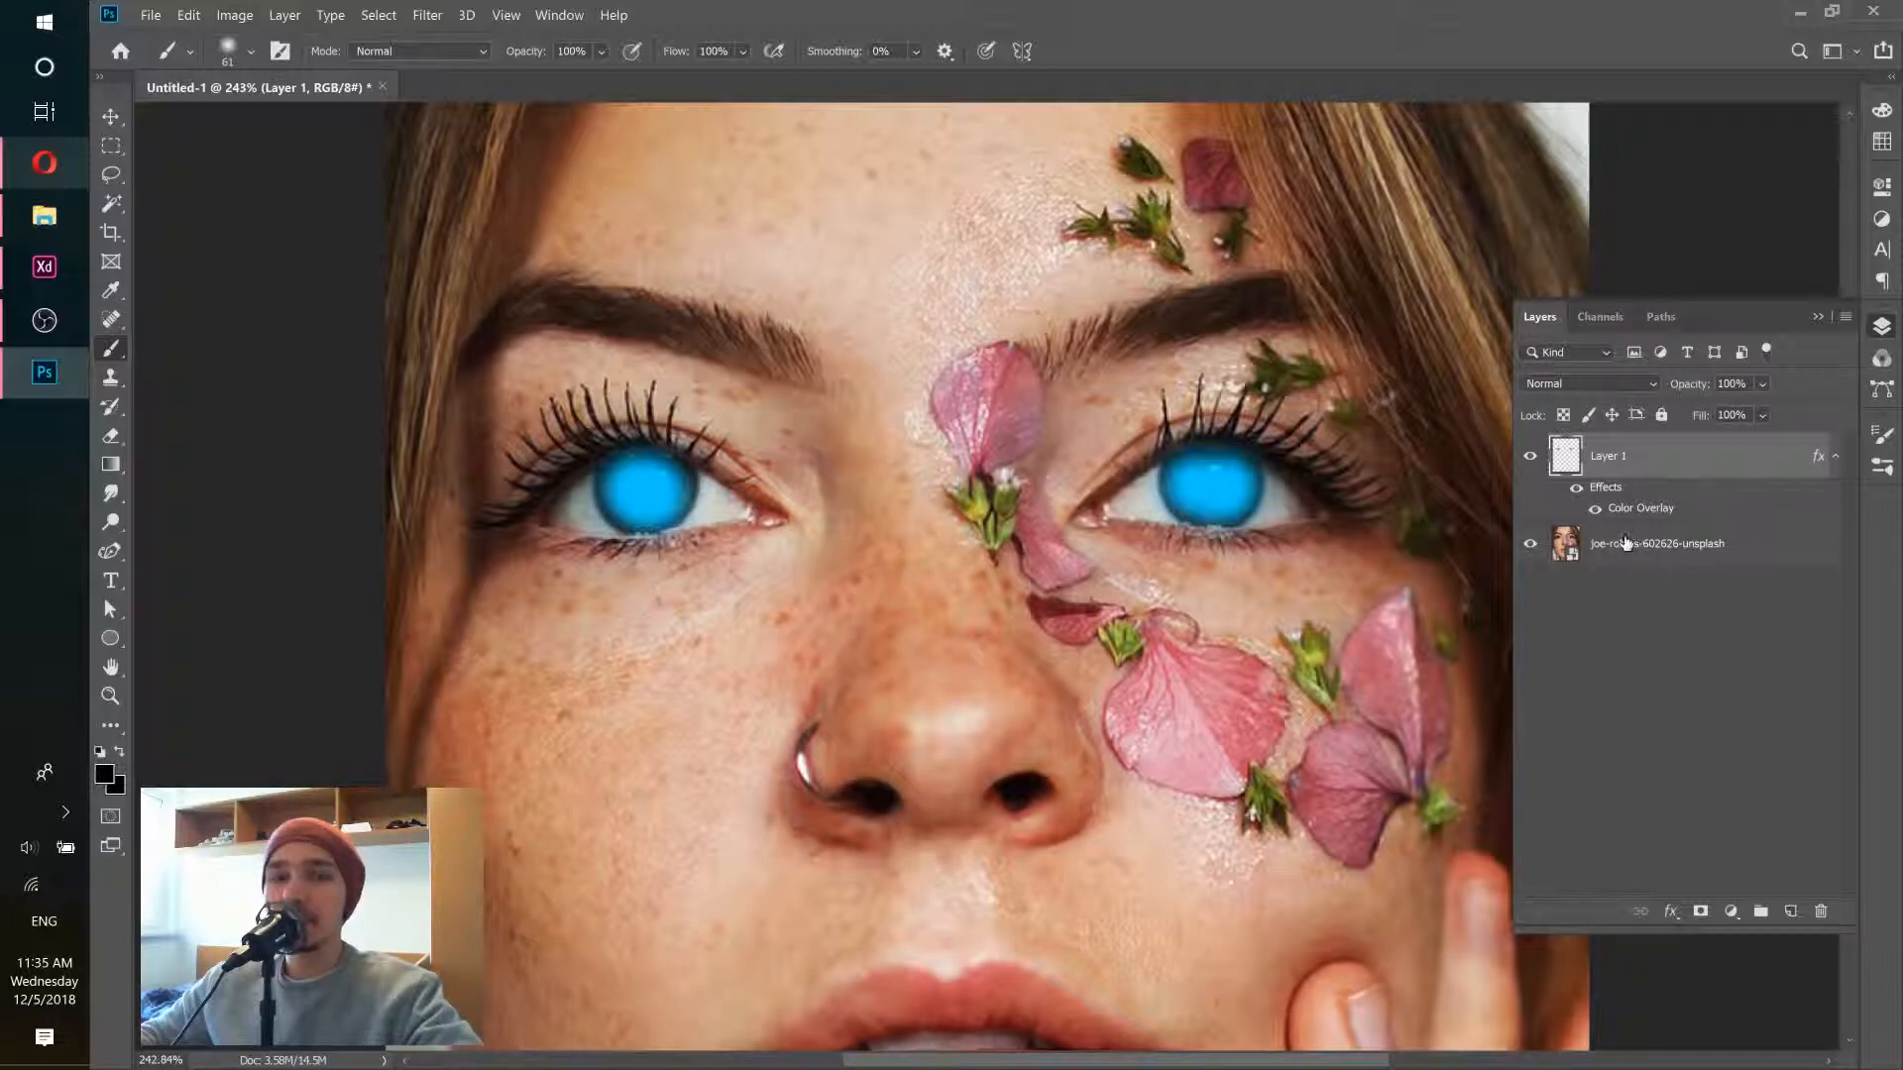
Step: Set the fill of Layer 1 to 0% while keeping its opacity at 100%
{"action": "left_click", "coordinate": [1761, 416]}
{"action": "left_click_drag", "start_coordinate": [1760, 443], "coordinate": [1661, 454]}
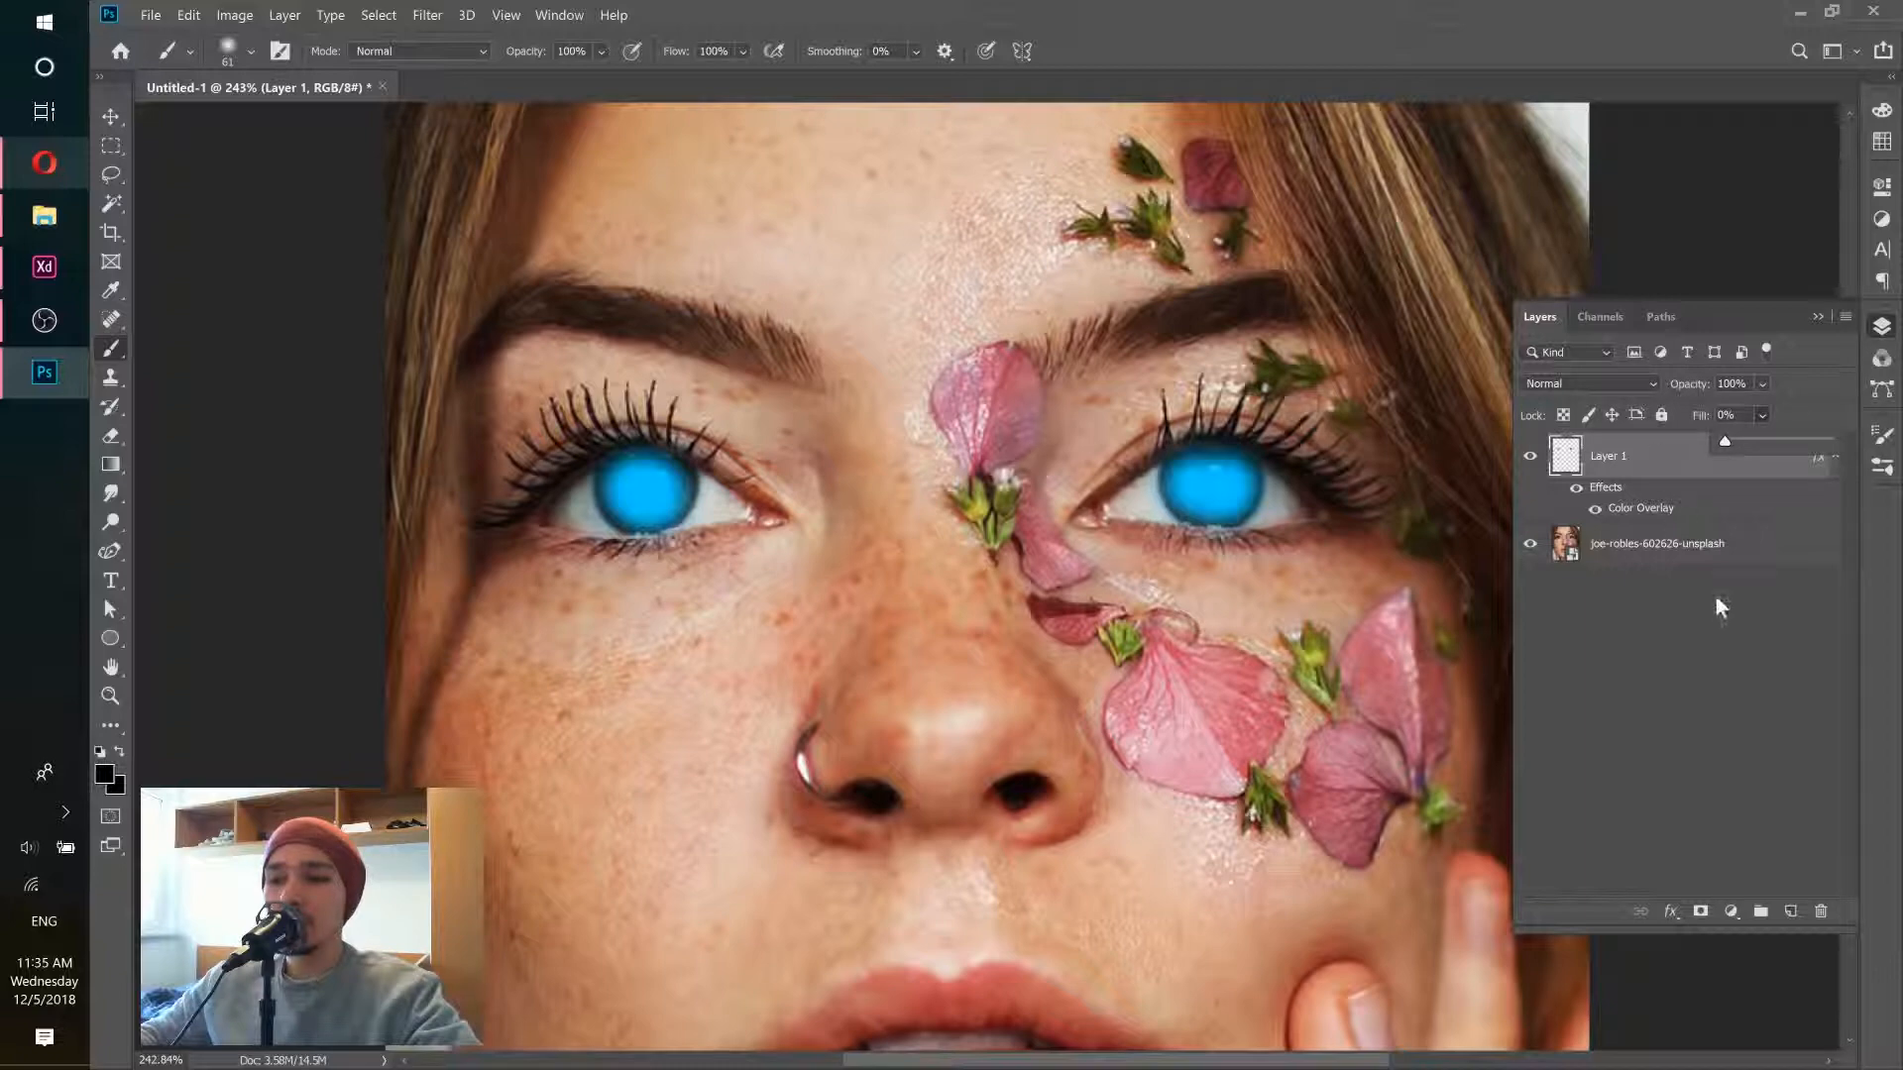
{"action": "left_click", "coordinate": [1713, 615]}
{"action": "left_click", "coordinate": [1645, 455]}
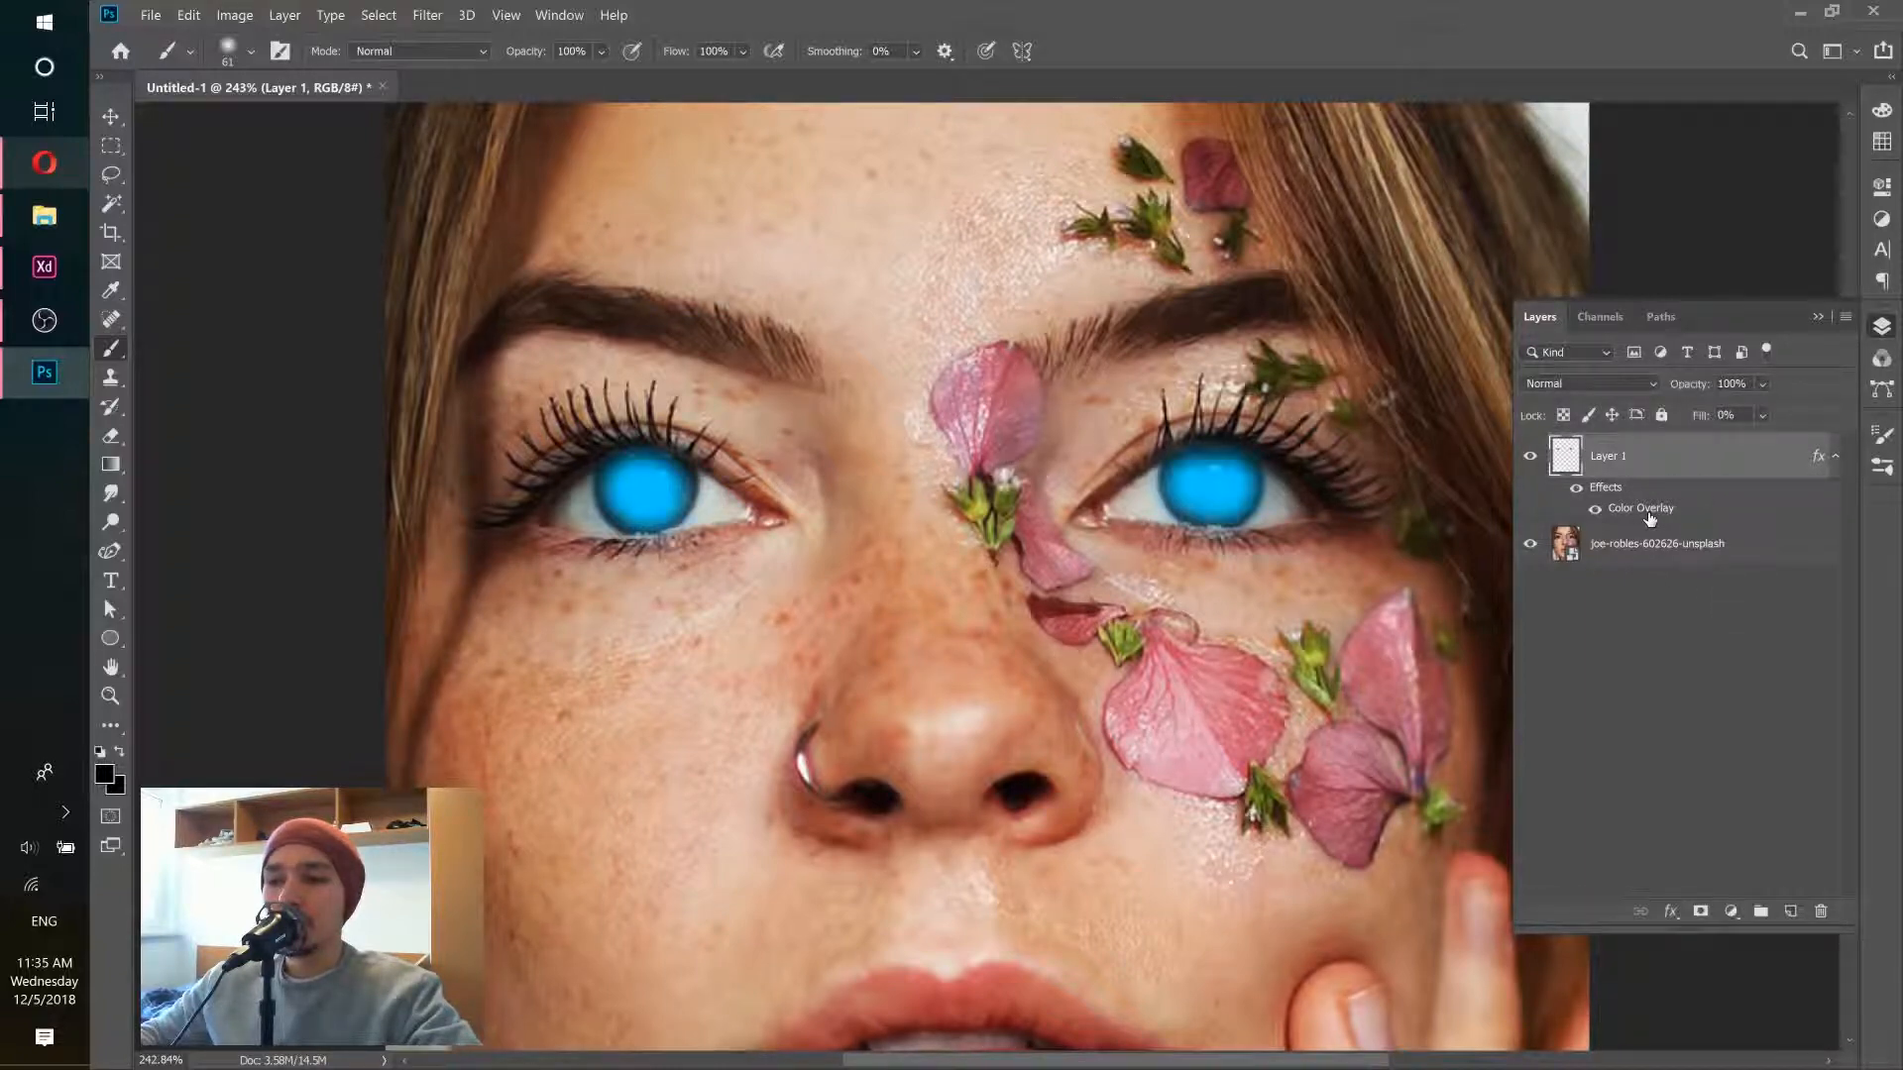
Step: Reopen the Color Overlay of Layer 1, set its blend mode to Multiply, and move the dialog clear of the eyes
{"action": "double_click", "coordinate": [1648, 516]}
{"action": "left_click", "coordinate": [1731, 291]}
{"action": "double_click", "coordinate": [1633, 514]}
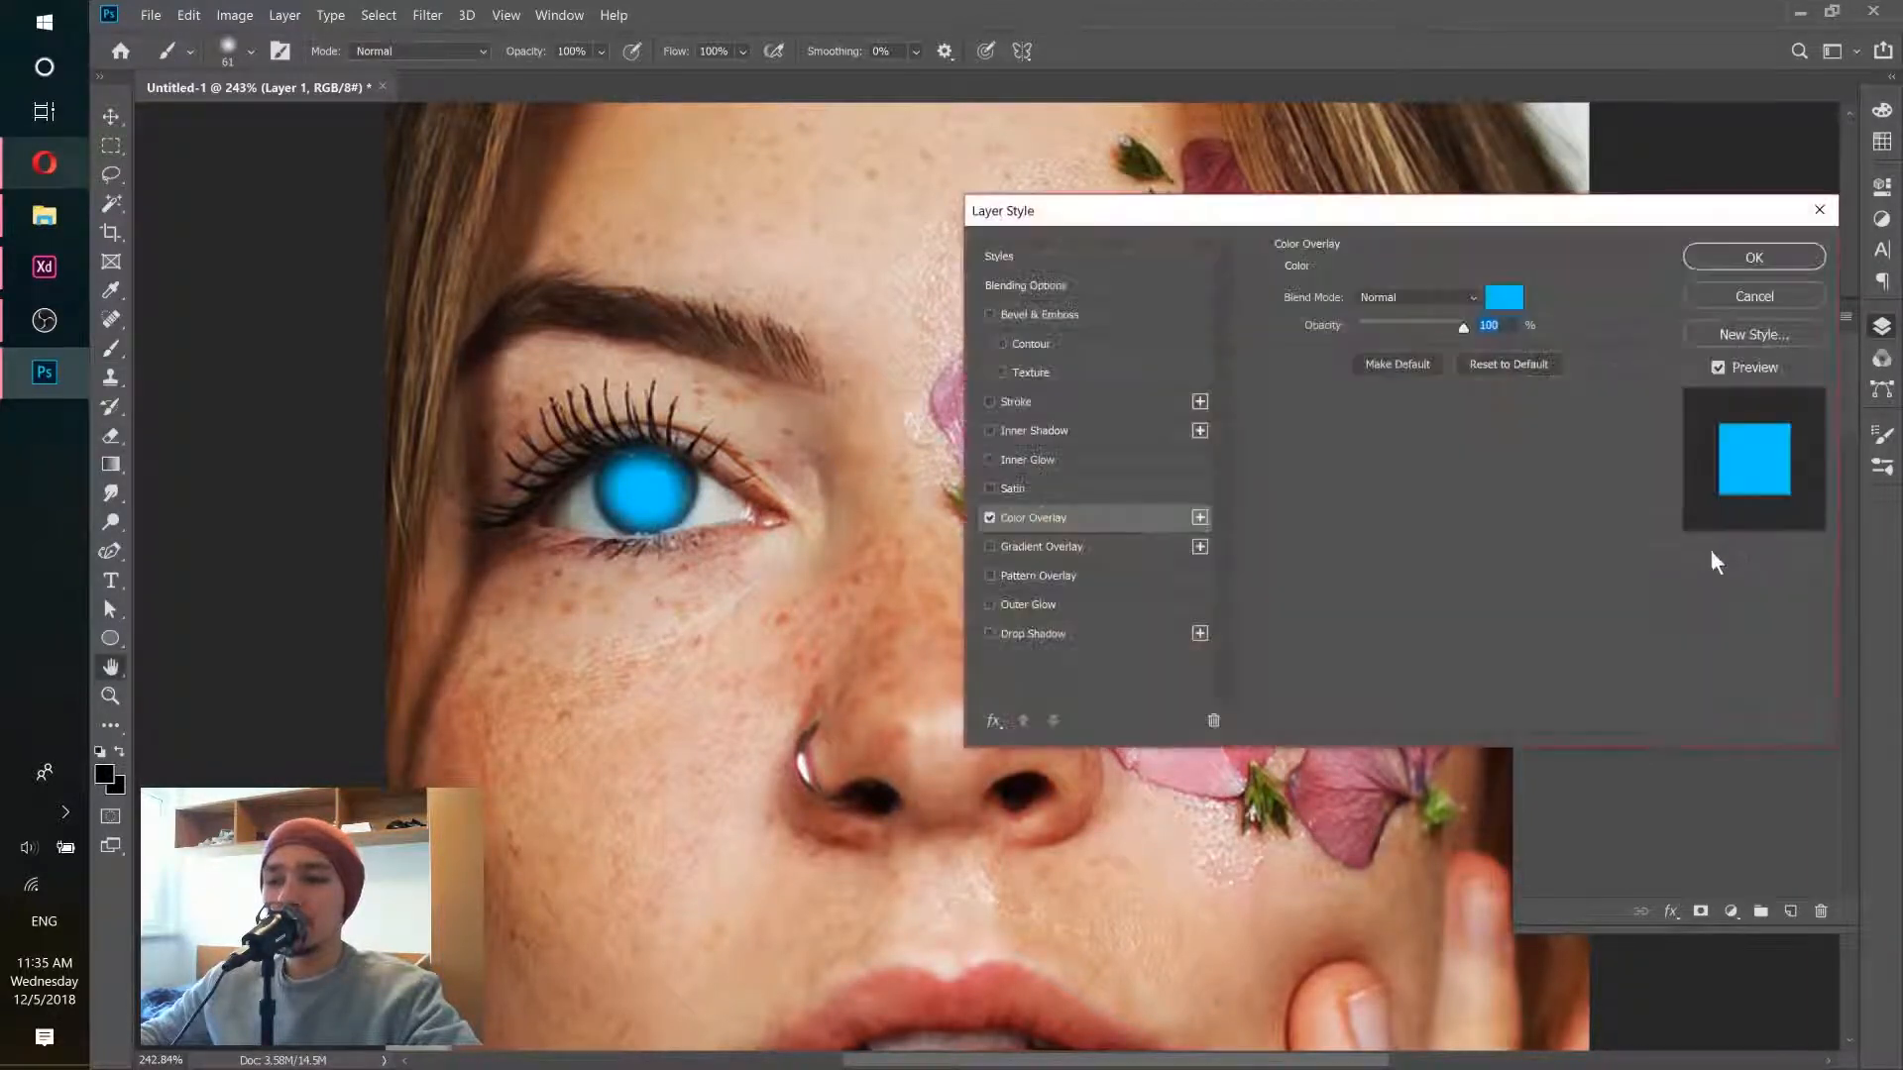
{"action": "left_click_drag", "start_coordinate": [1269, 220], "coordinate": [1607, 281]}
{"action": "left_click", "coordinate": [1714, 357]}
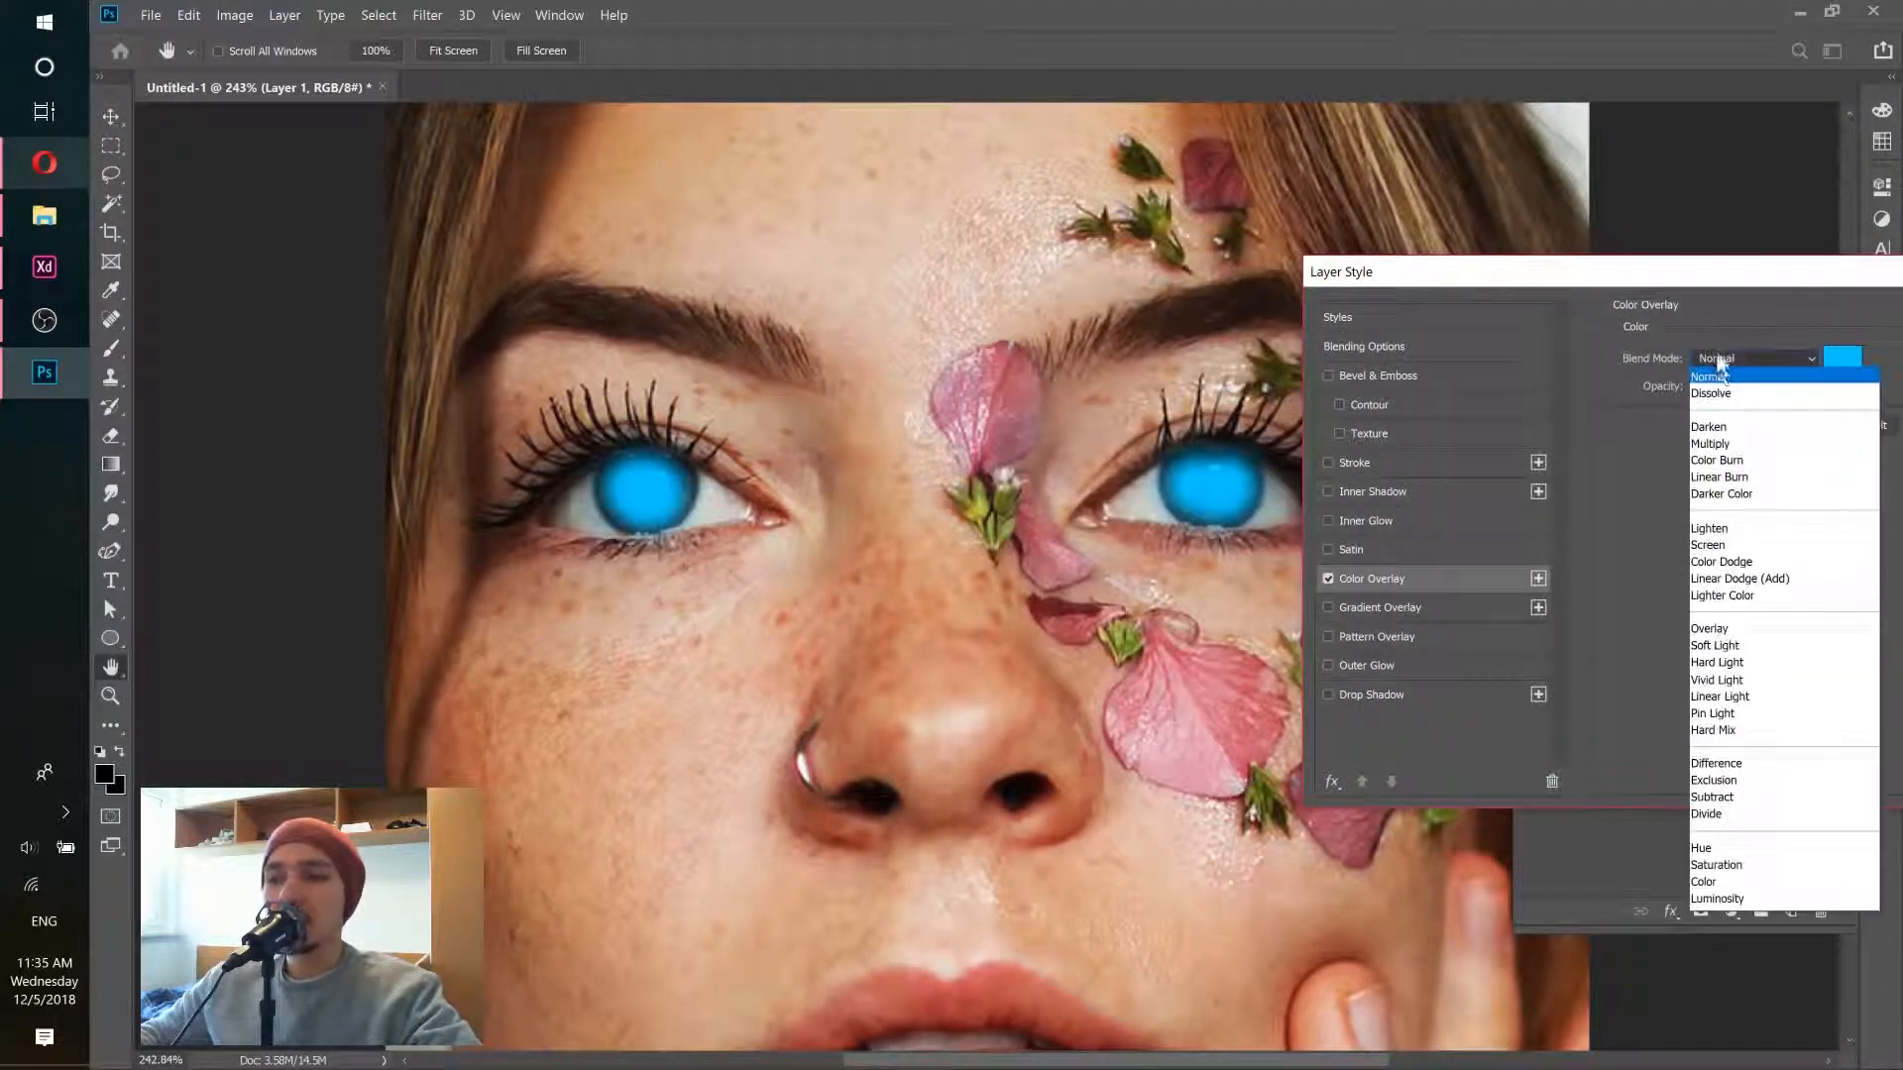
{"action": "left_click", "coordinate": [1712, 446]}
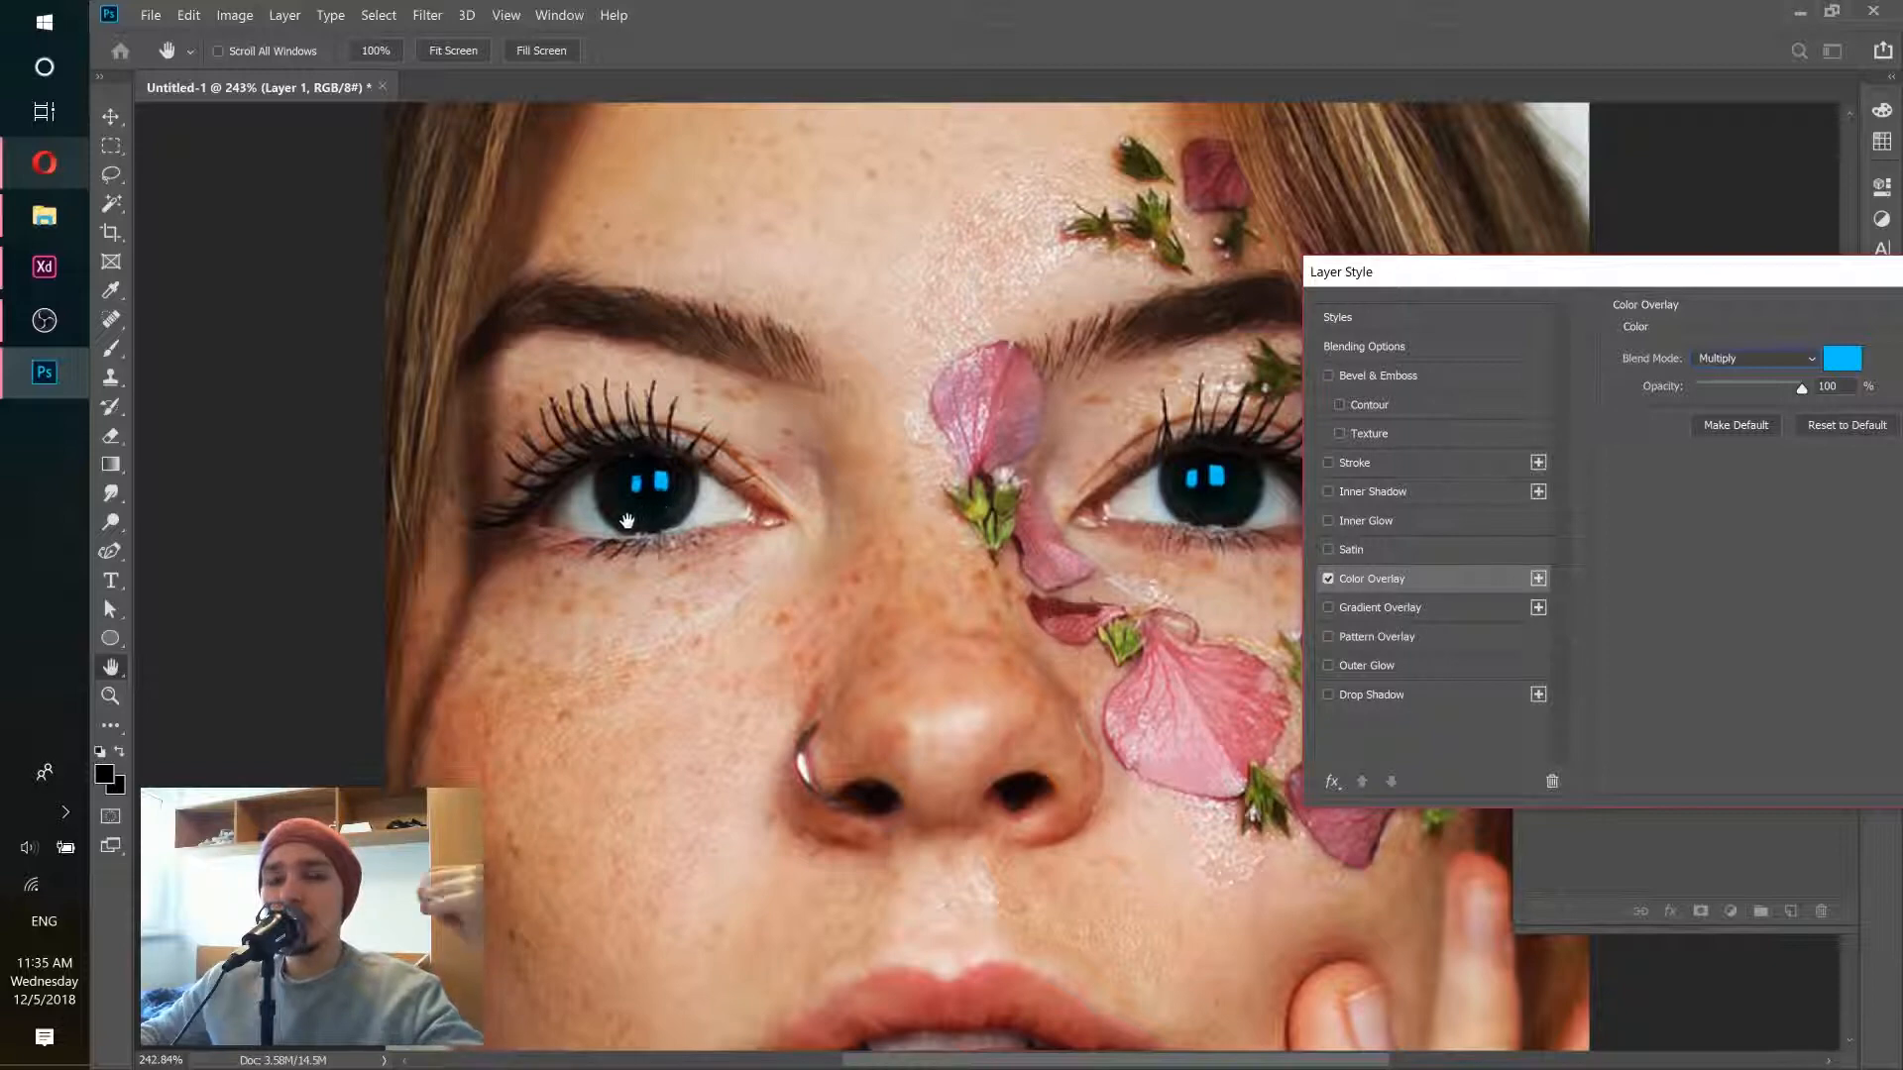
{"action": "left_click_drag", "start_coordinate": [1516, 272], "coordinate": [1070, 615]}
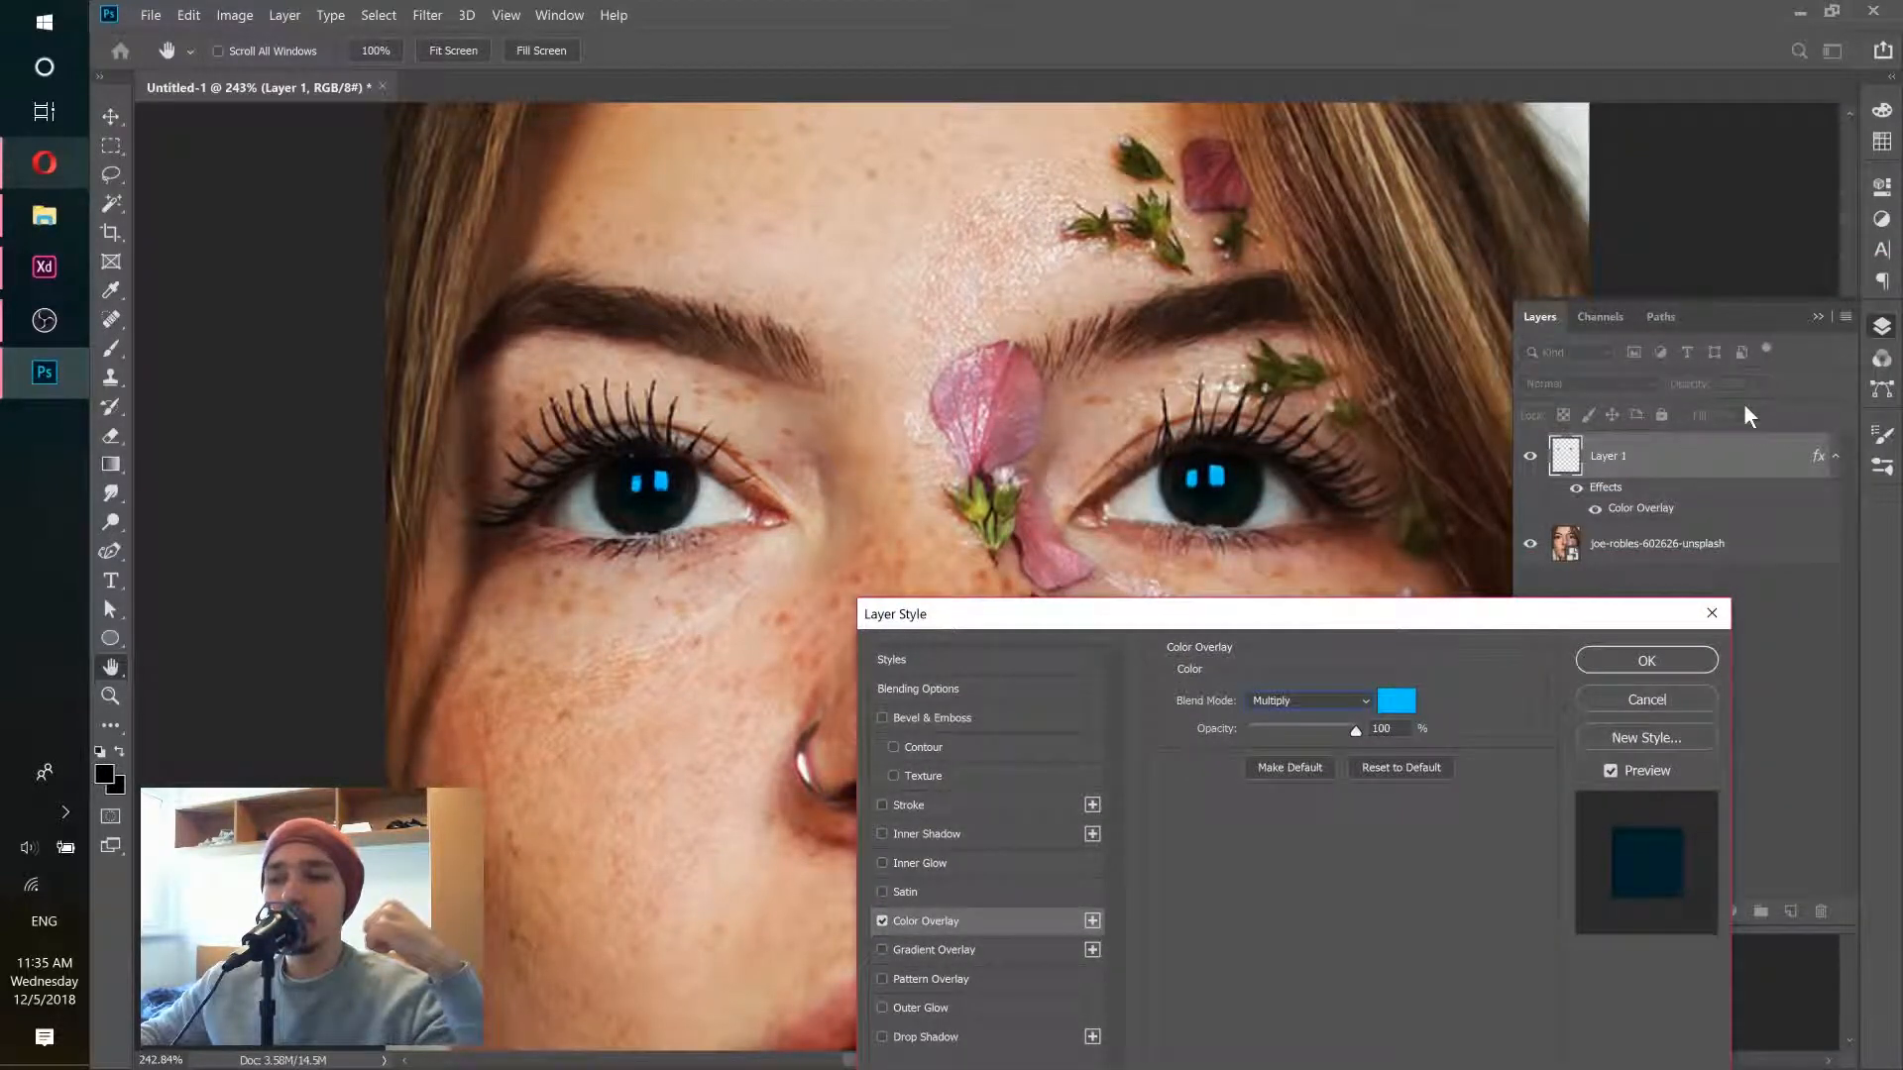
Step: Change the Color Overlay colour to pinkish red ff0054, apply the layer style, and return to the Brush tool
{"action": "left_click", "coordinate": [1394, 704]}
{"action": "left_click_drag", "start_coordinate": [1552, 513], "coordinate": [1548, 536]}
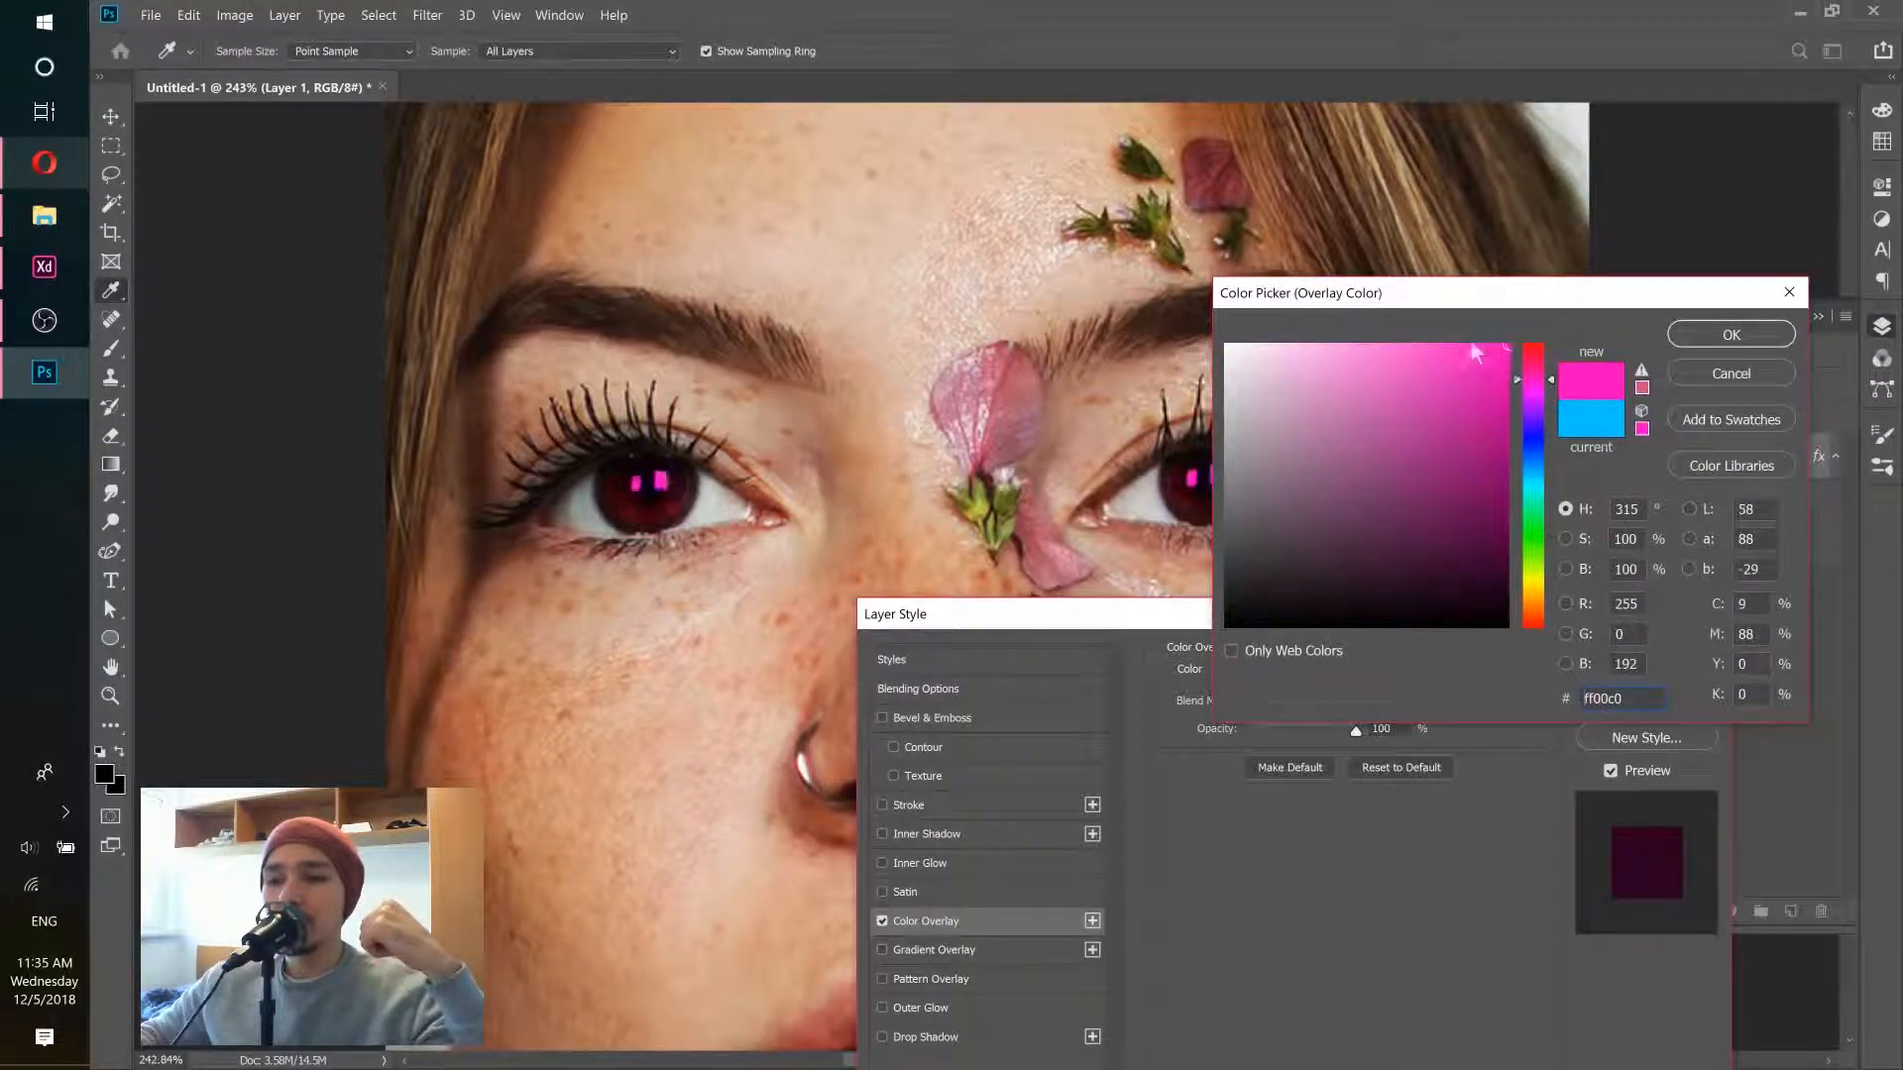
{"action": "left_click", "coordinate": [1533, 359]}
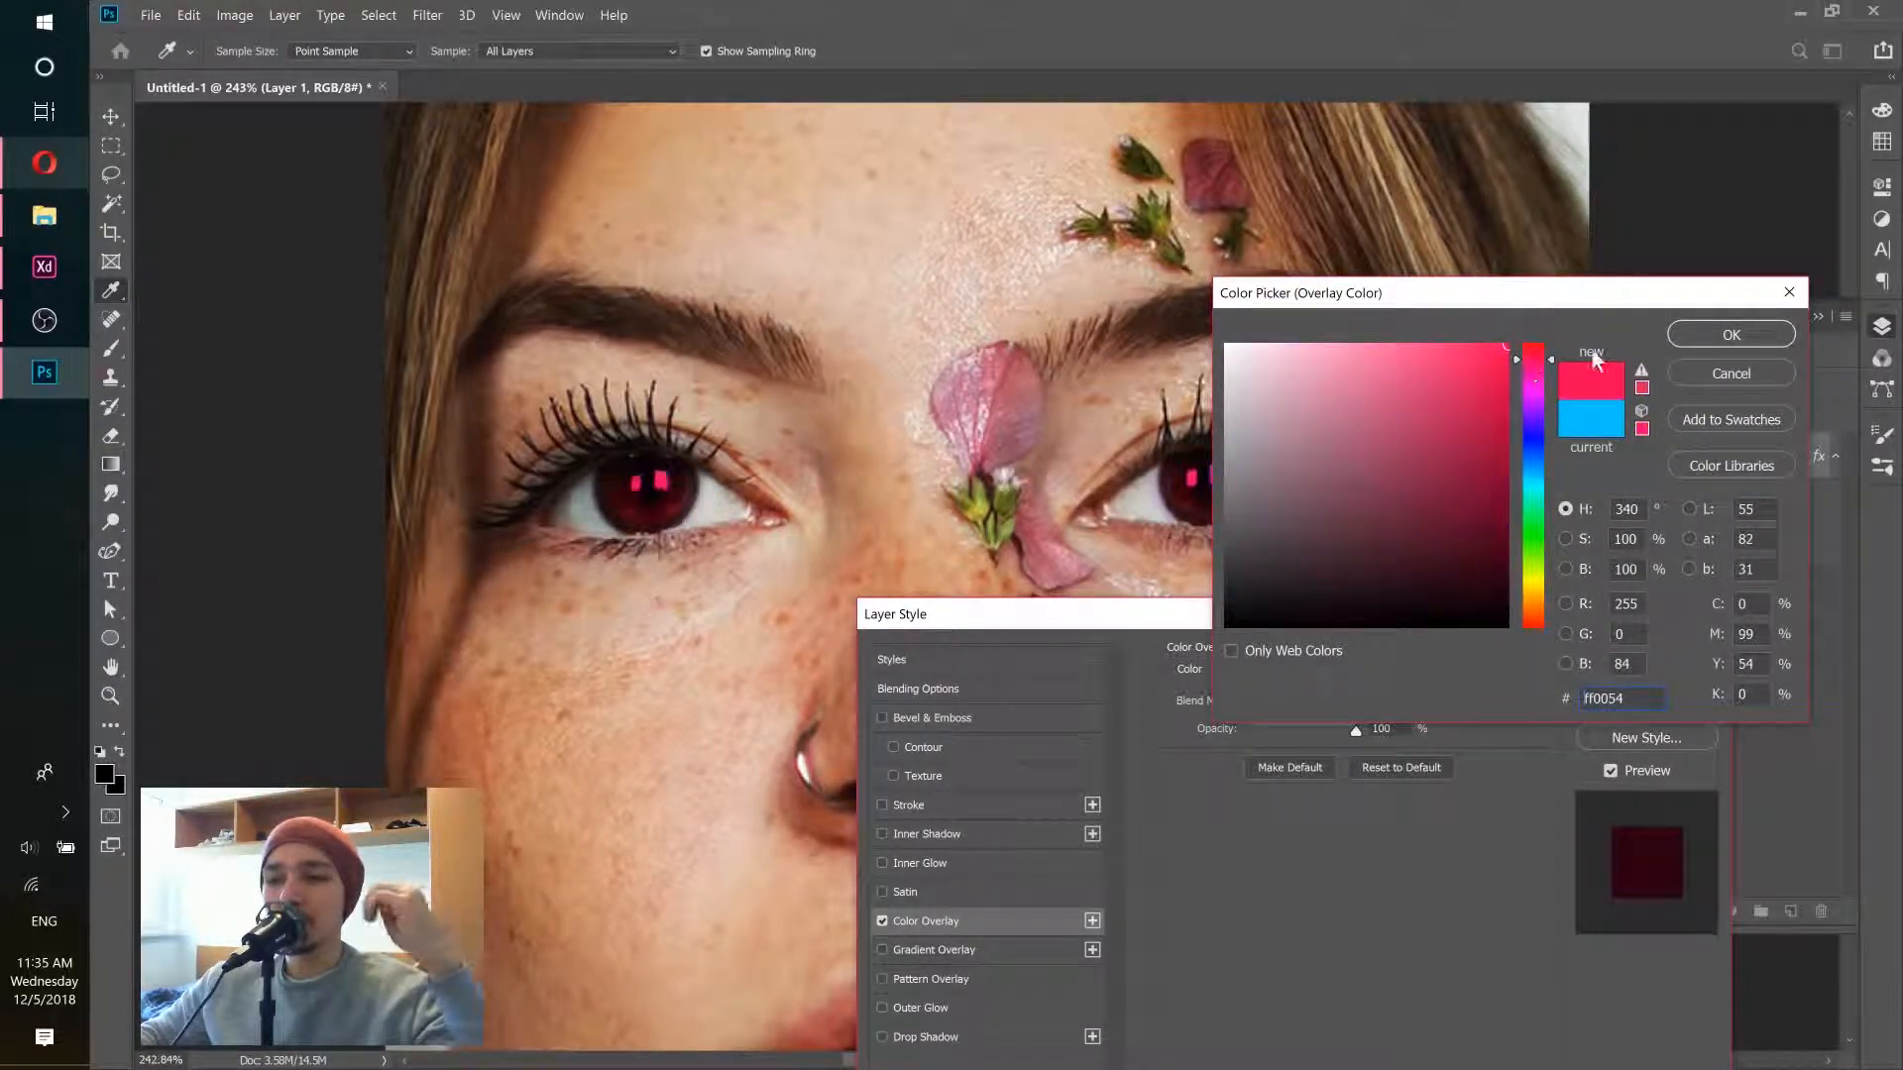
{"action": "left_click", "coordinate": [1731, 334]}
{"action": "left_click", "coordinate": [1644, 658]}
{"action": "key", "text": "b"}
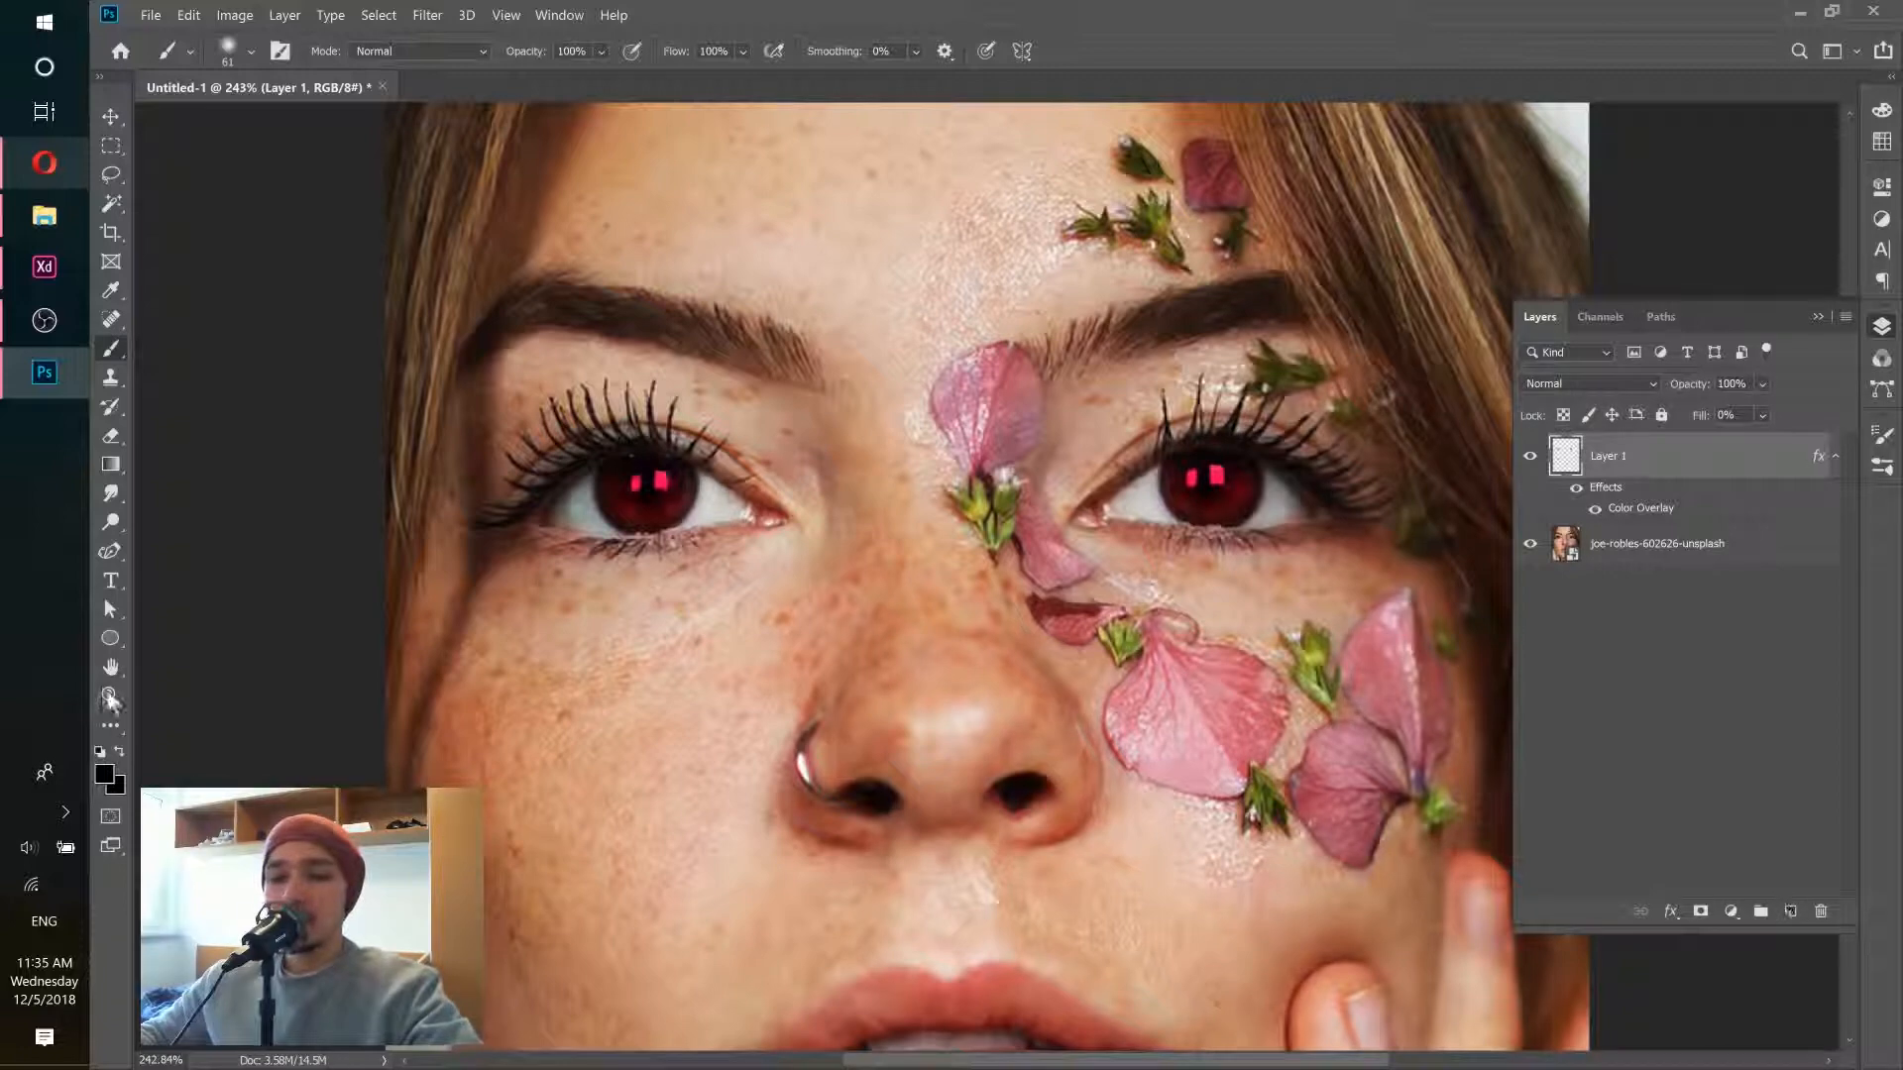
Step: Draw a 214 × 214 px gradient-filled circle with the Ellipse tool on the cheek beside the nose ring and show the layers
{"action": "left_click", "coordinate": [110, 637]}
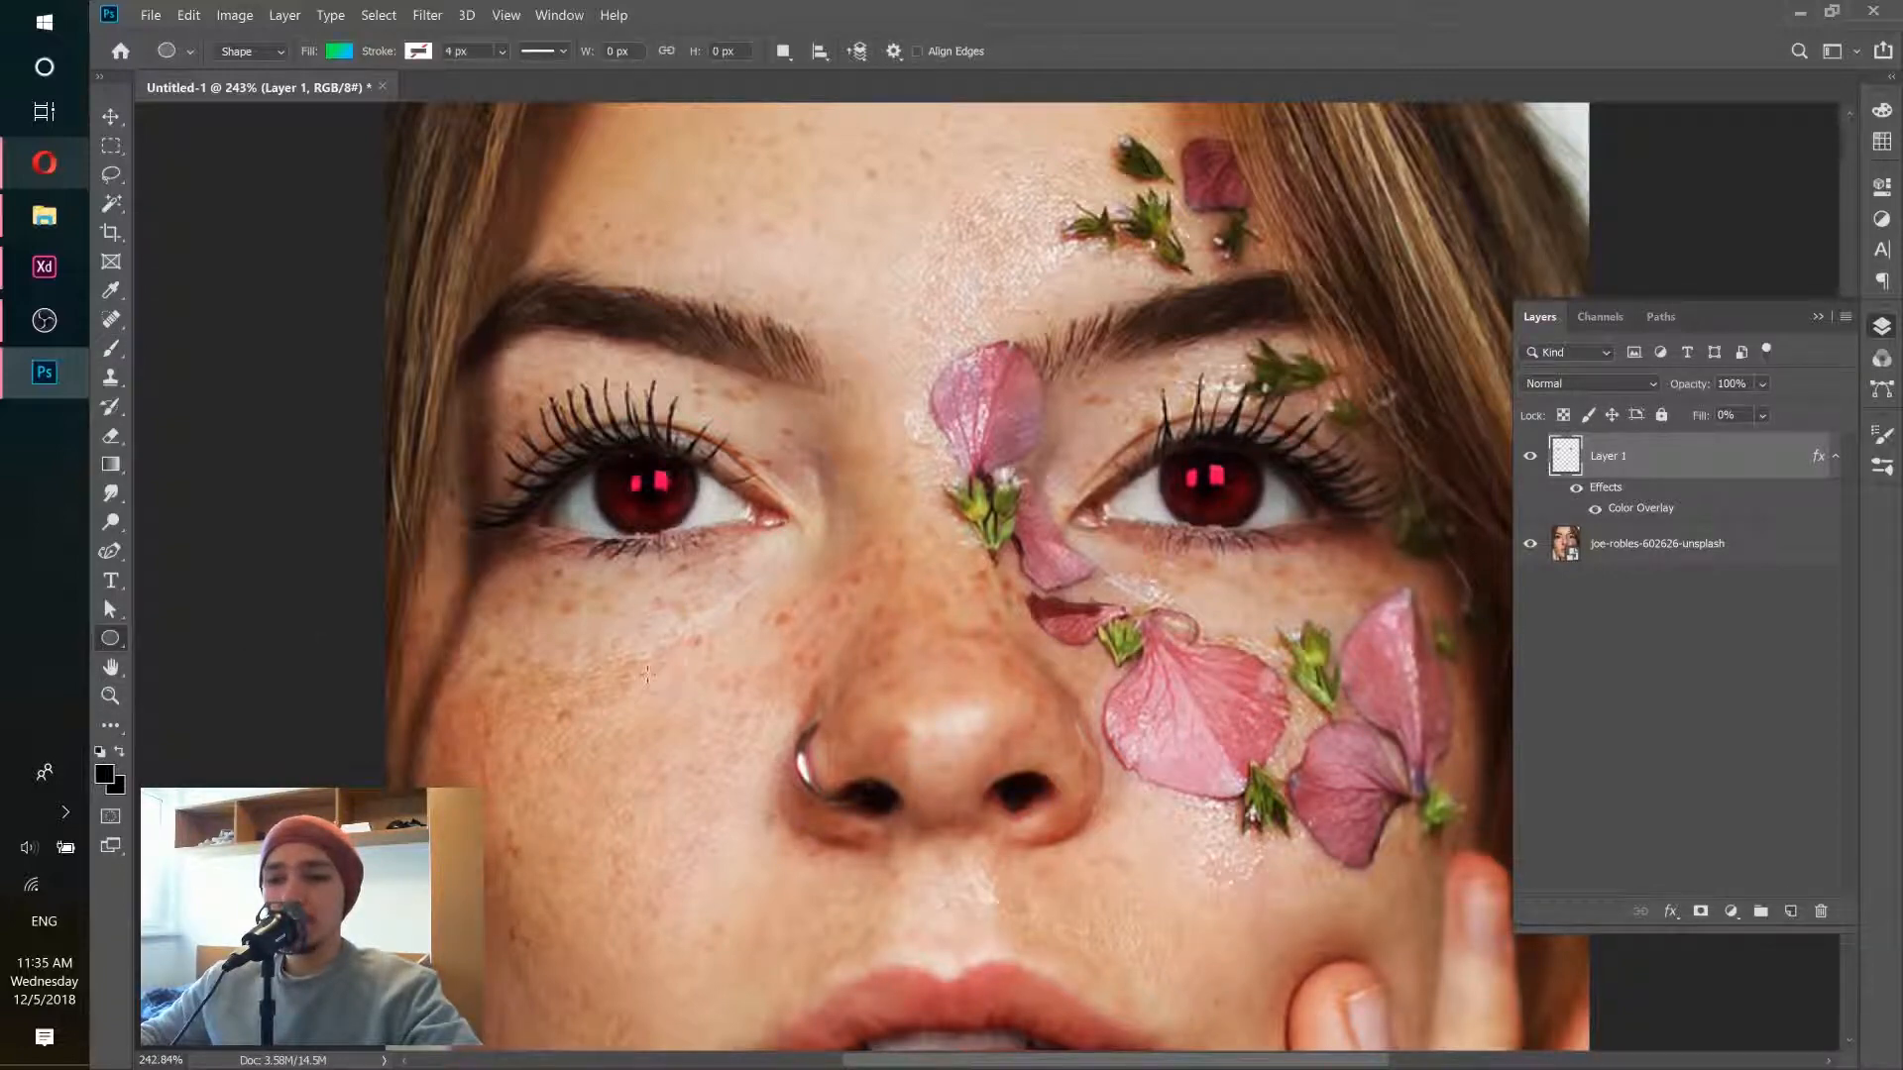
{"action": "left_click_drag", "start_coordinate": [592, 644], "coordinate": [847, 899]}
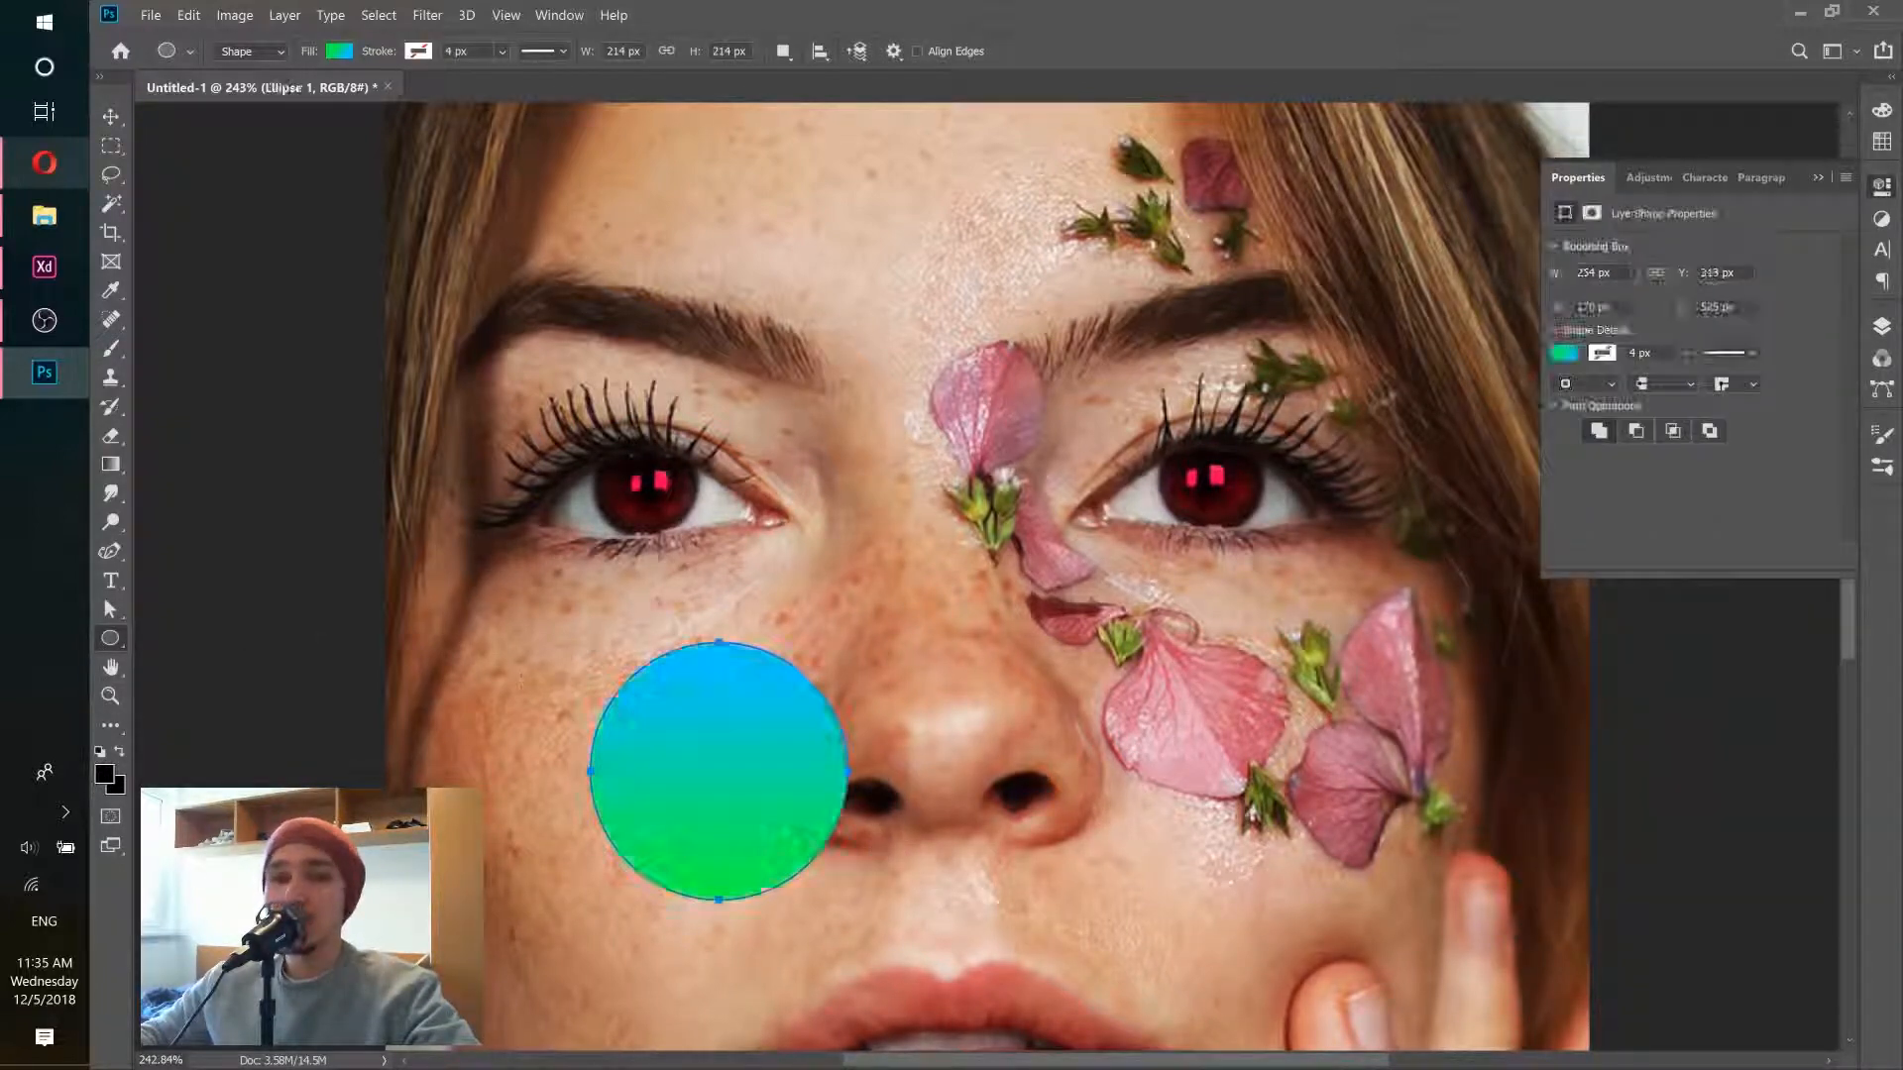
{"action": "left_click", "coordinate": [1880, 329]}
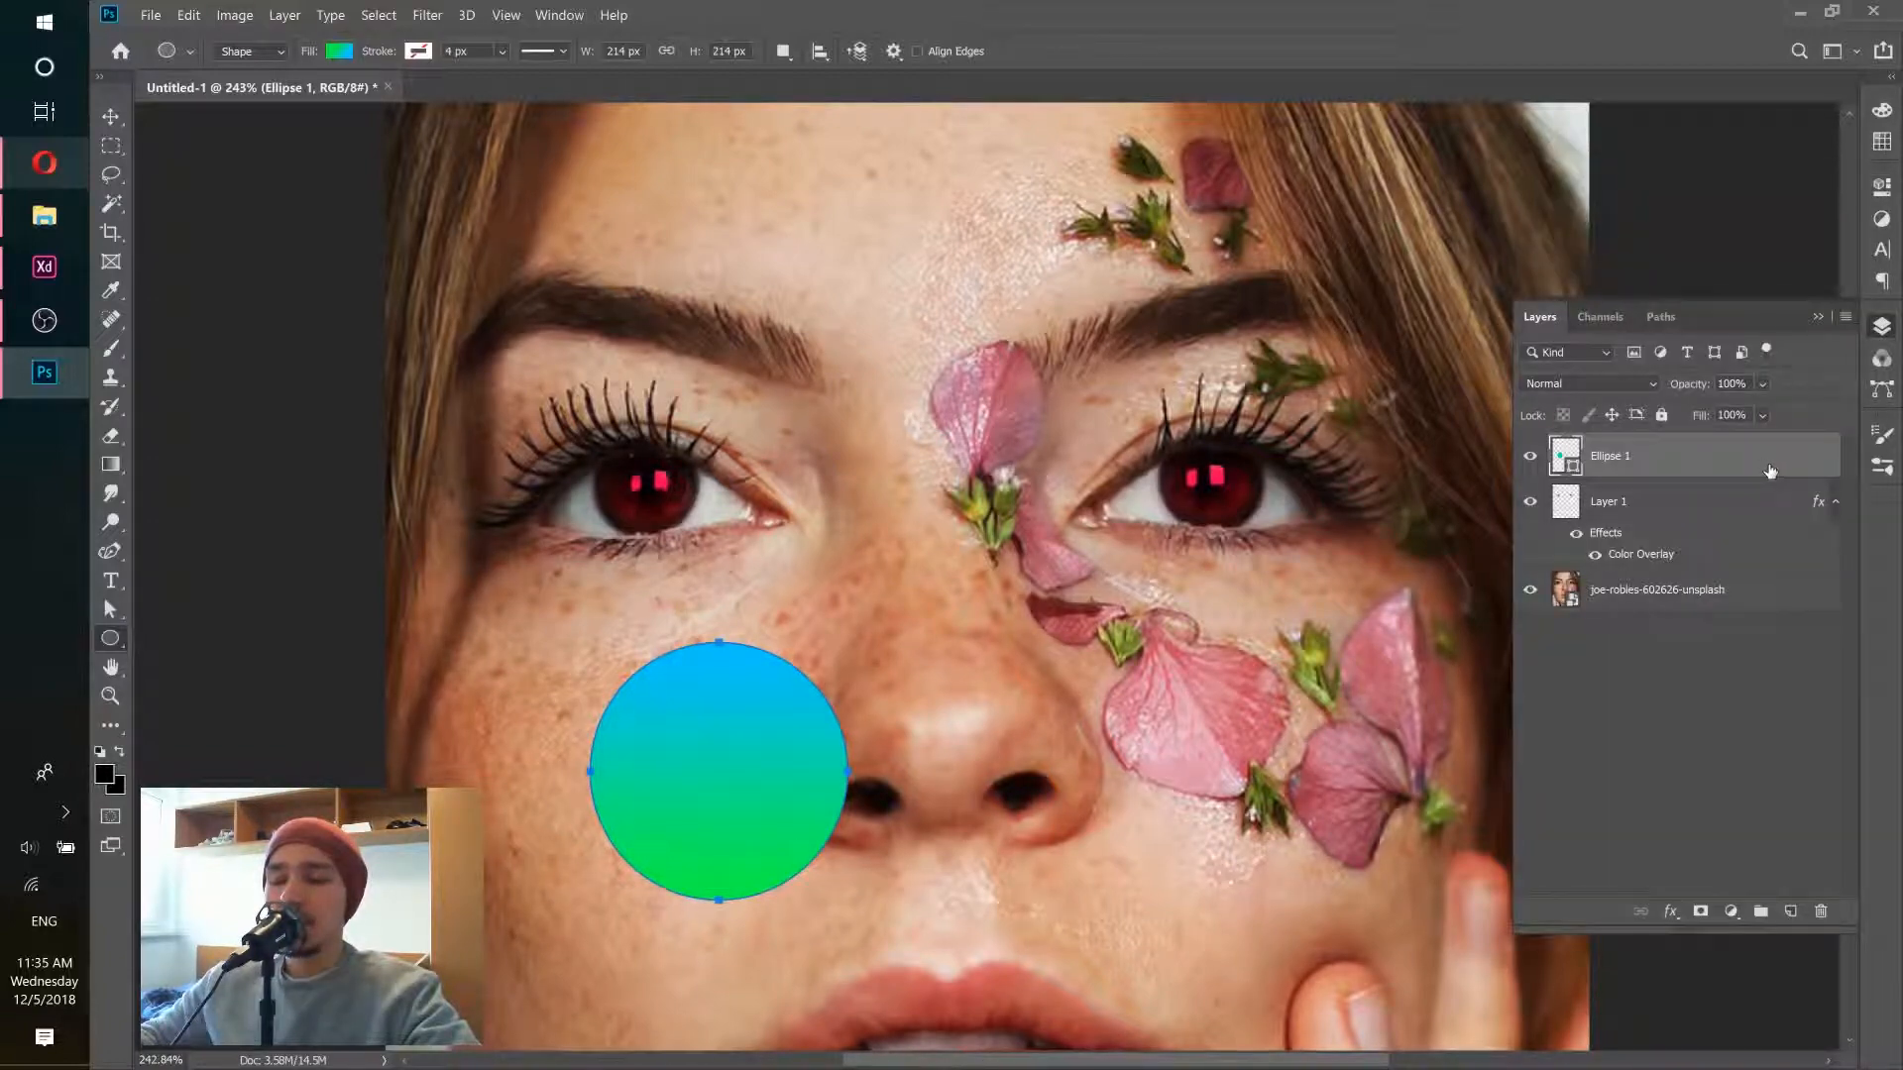
Step: Add a Drop Shadow to the Ellipse 1 layer with 69% opacity, 10 px size and an increased distance
{"action": "double_click", "coordinate": [1770, 472]}
{"action": "left_click", "coordinate": [1009, 945]}
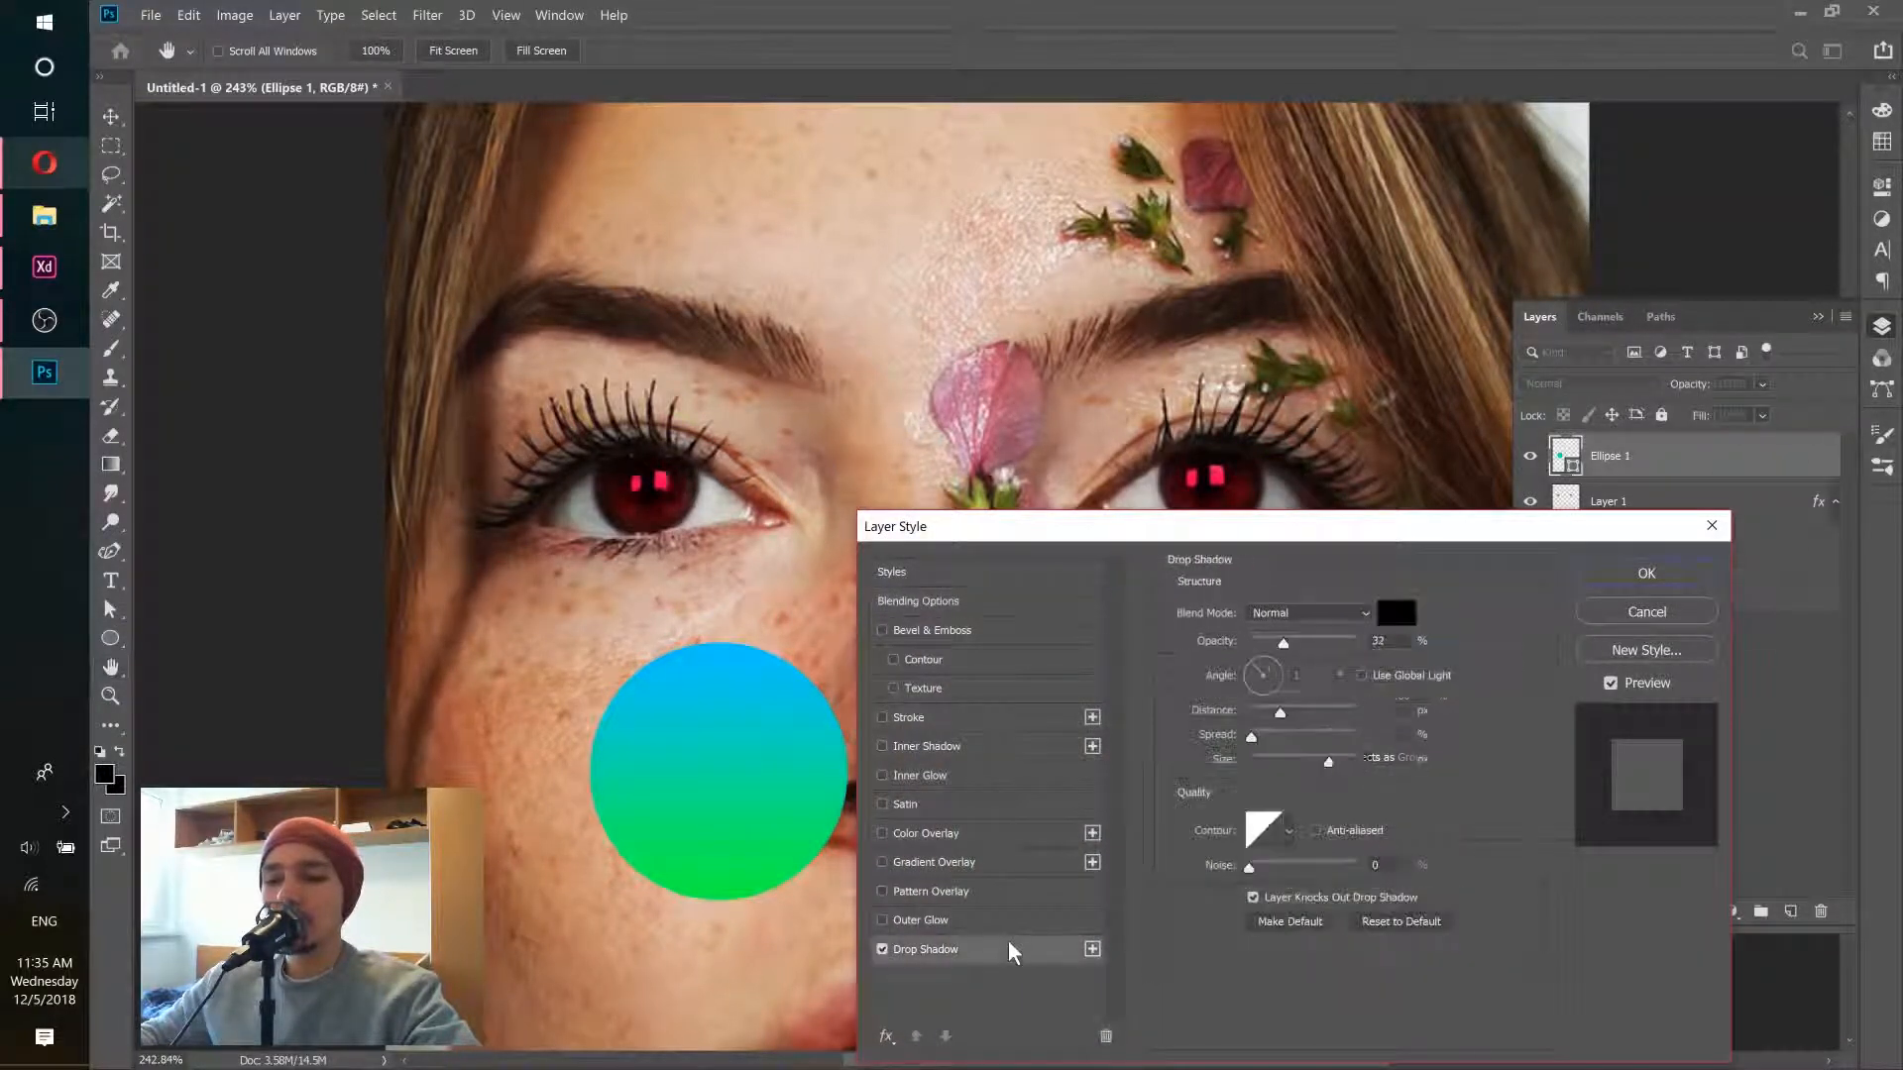
{"action": "left_click_drag", "start_coordinate": [1290, 761], "coordinate": [1260, 760]}
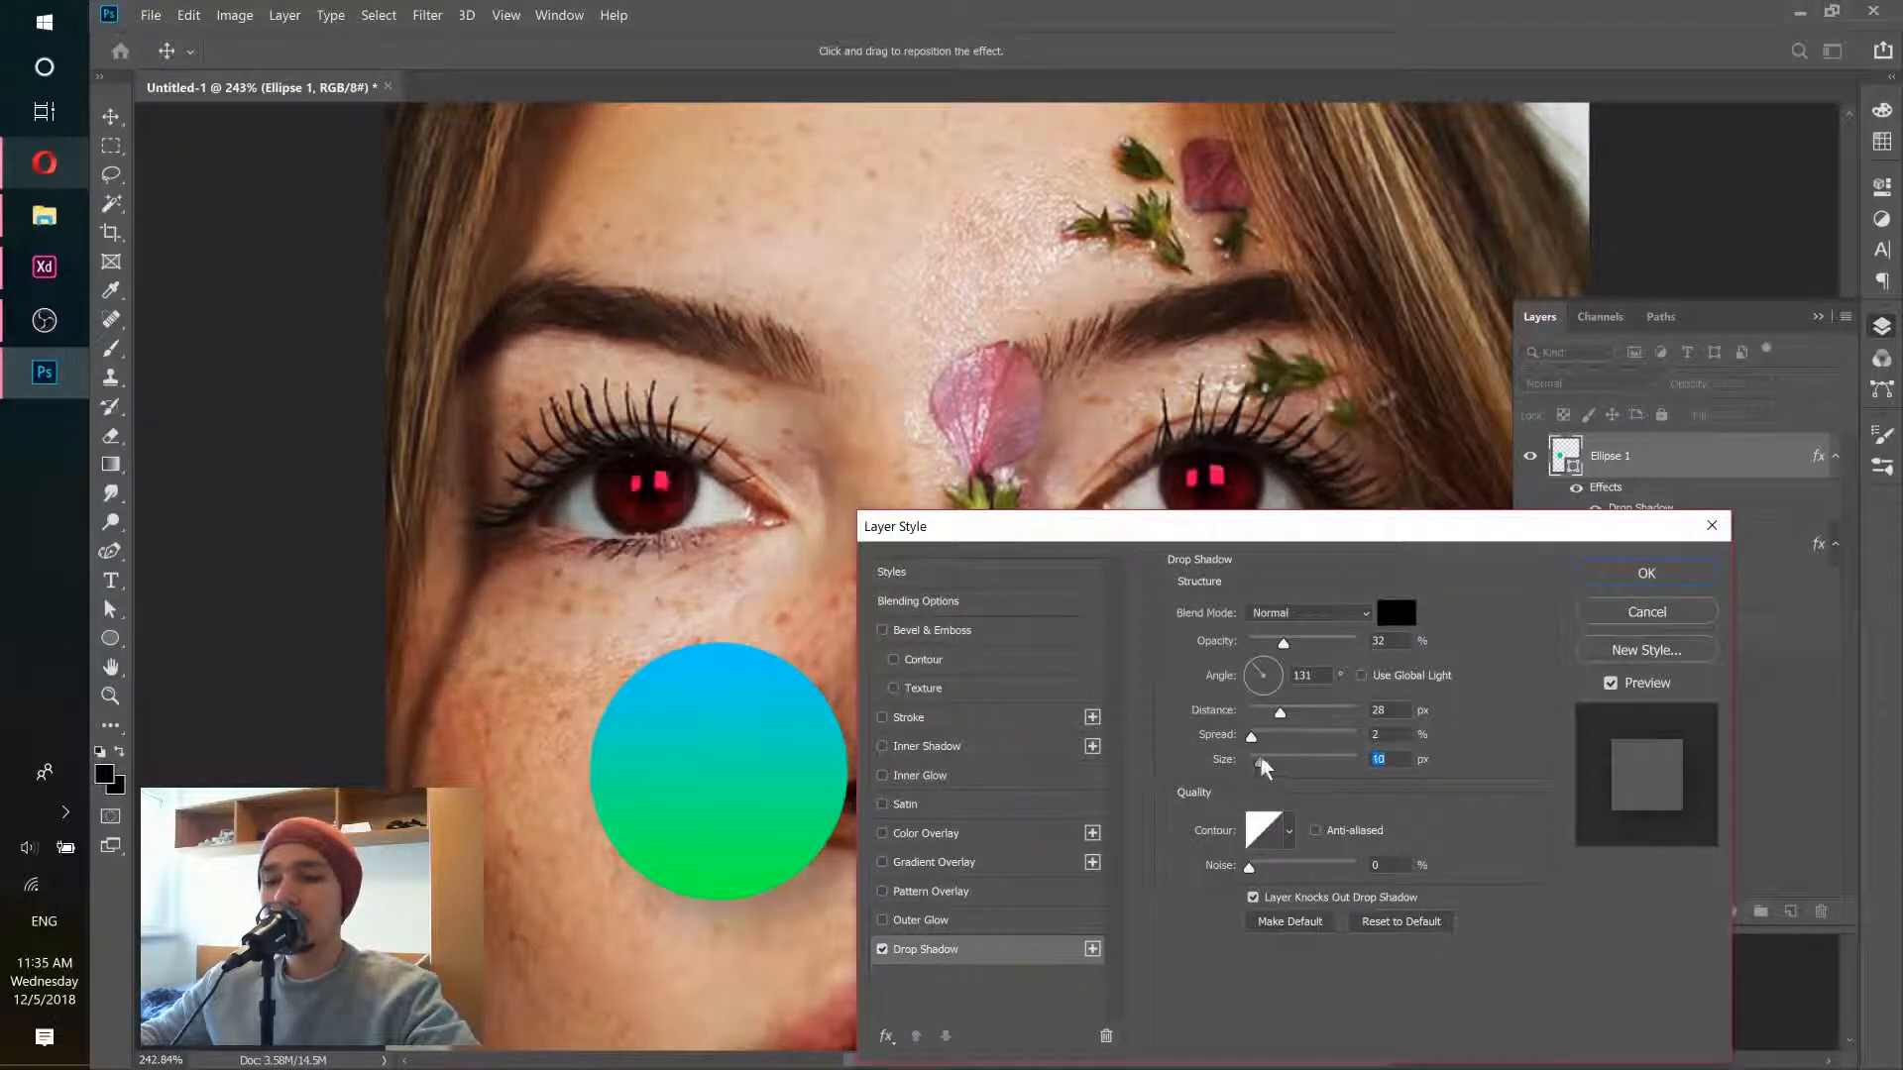
{"action": "left_click_drag", "start_coordinate": [1283, 643], "coordinate": [1323, 645]}
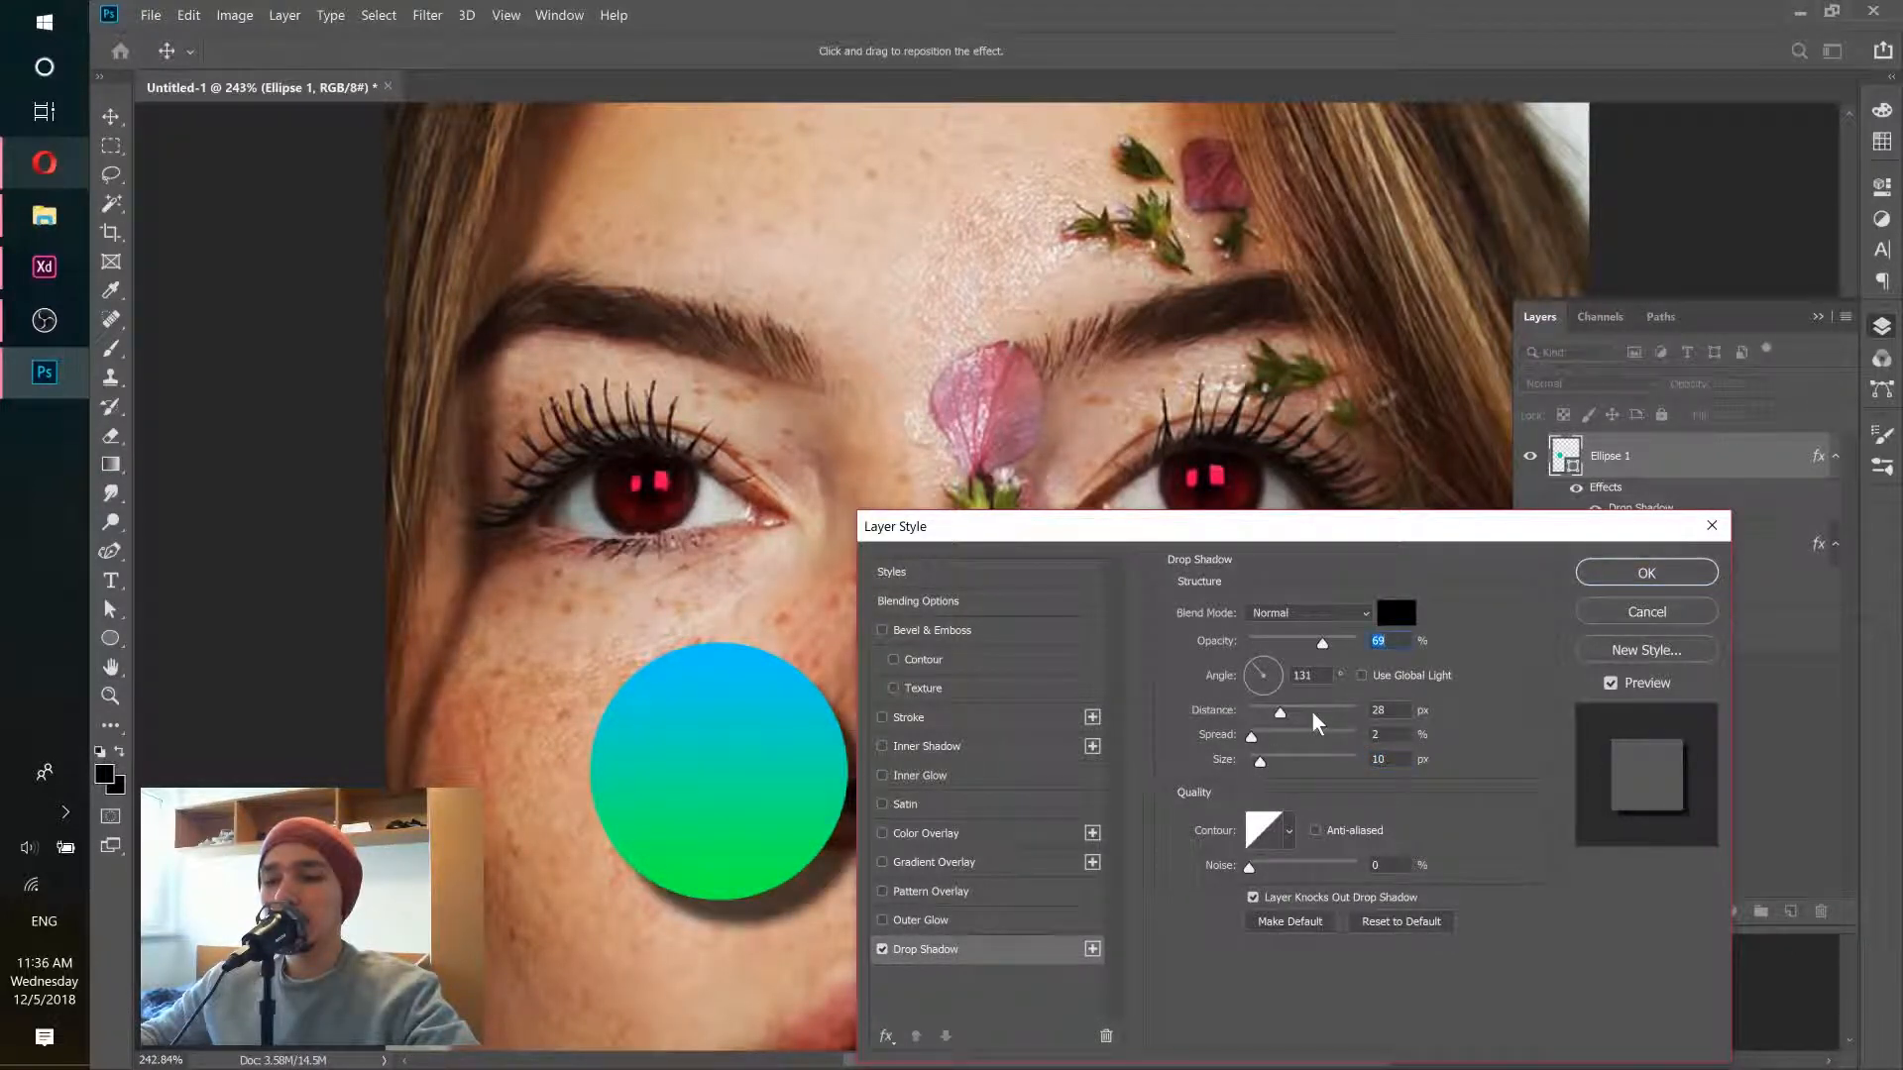
{"action": "left_click_drag", "start_coordinate": [1313, 713], "coordinate": [1314, 714]}
{"action": "left_click", "coordinate": [1612, 573]}
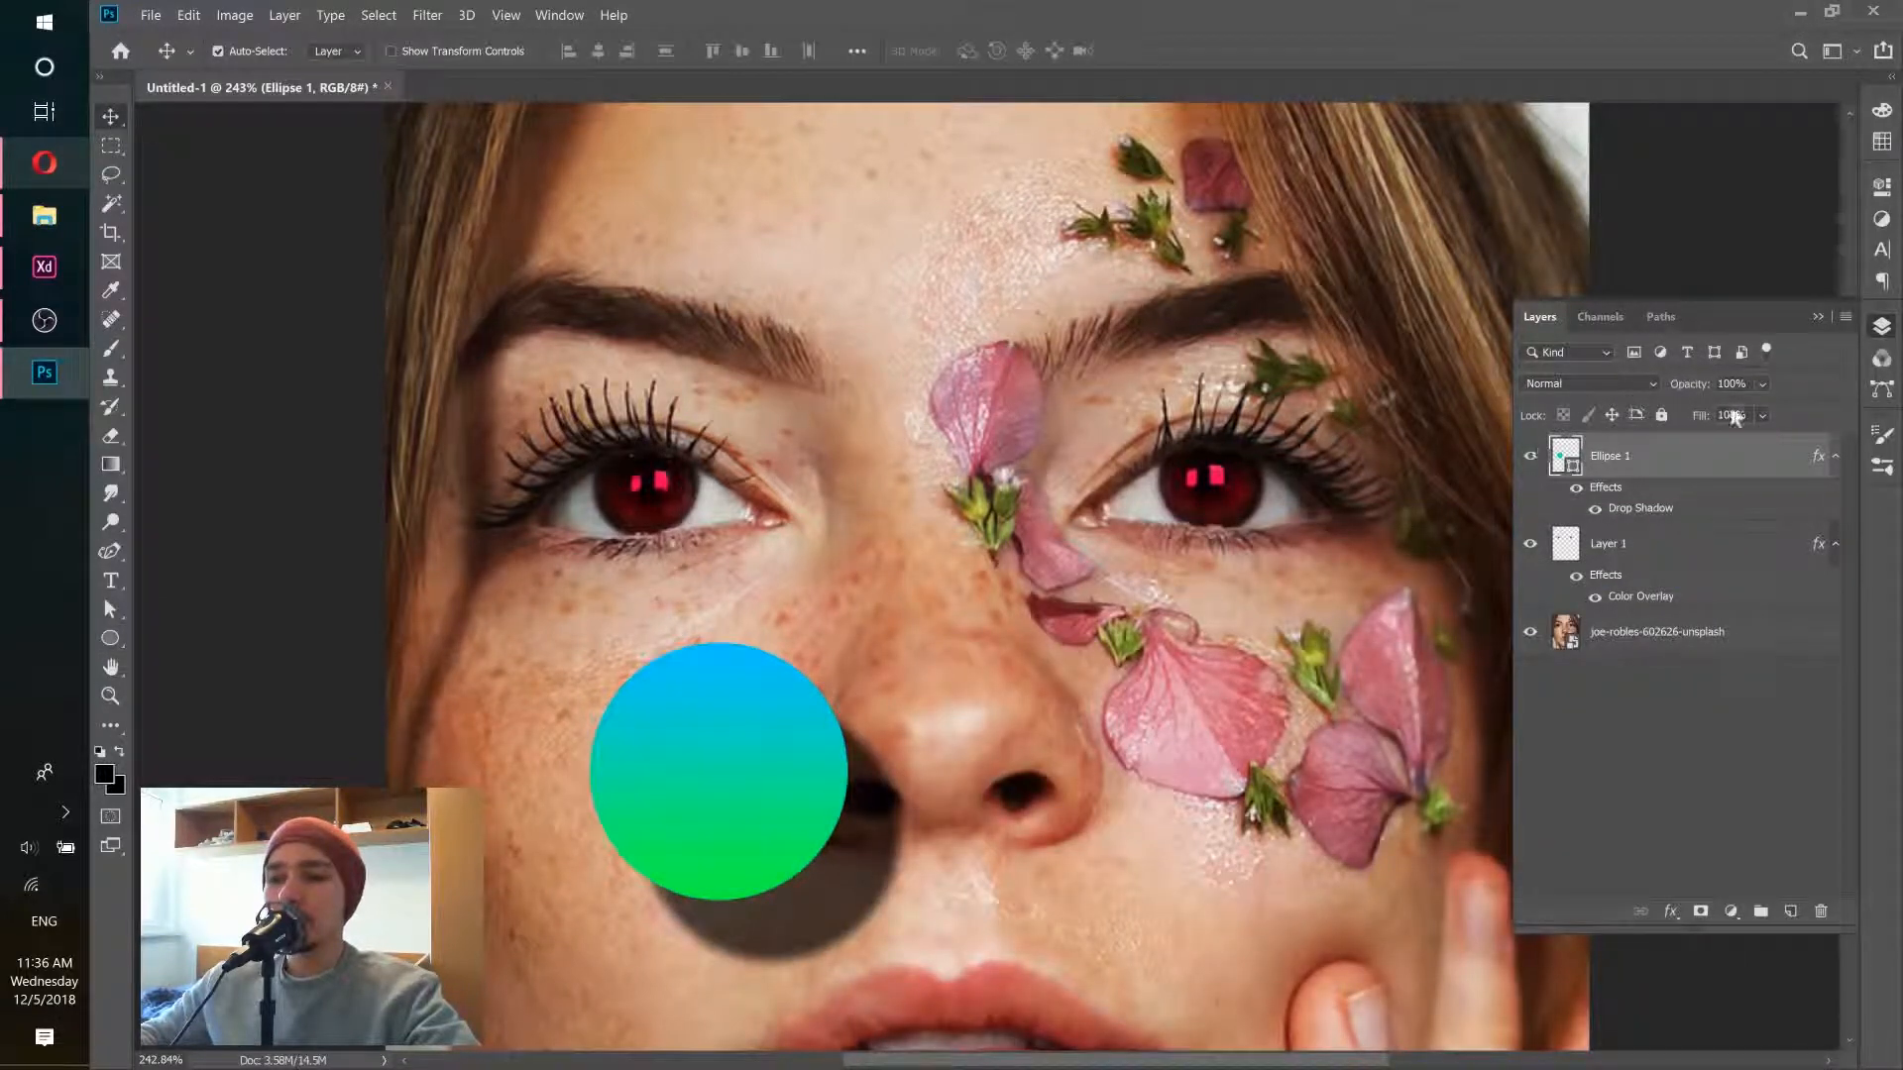
Step: Try the Ellipse 1 layer at 38% opacity, restore it to 100%, and set its fill to 0%
{"action": "left_click", "coordinate": [1761, 416]}
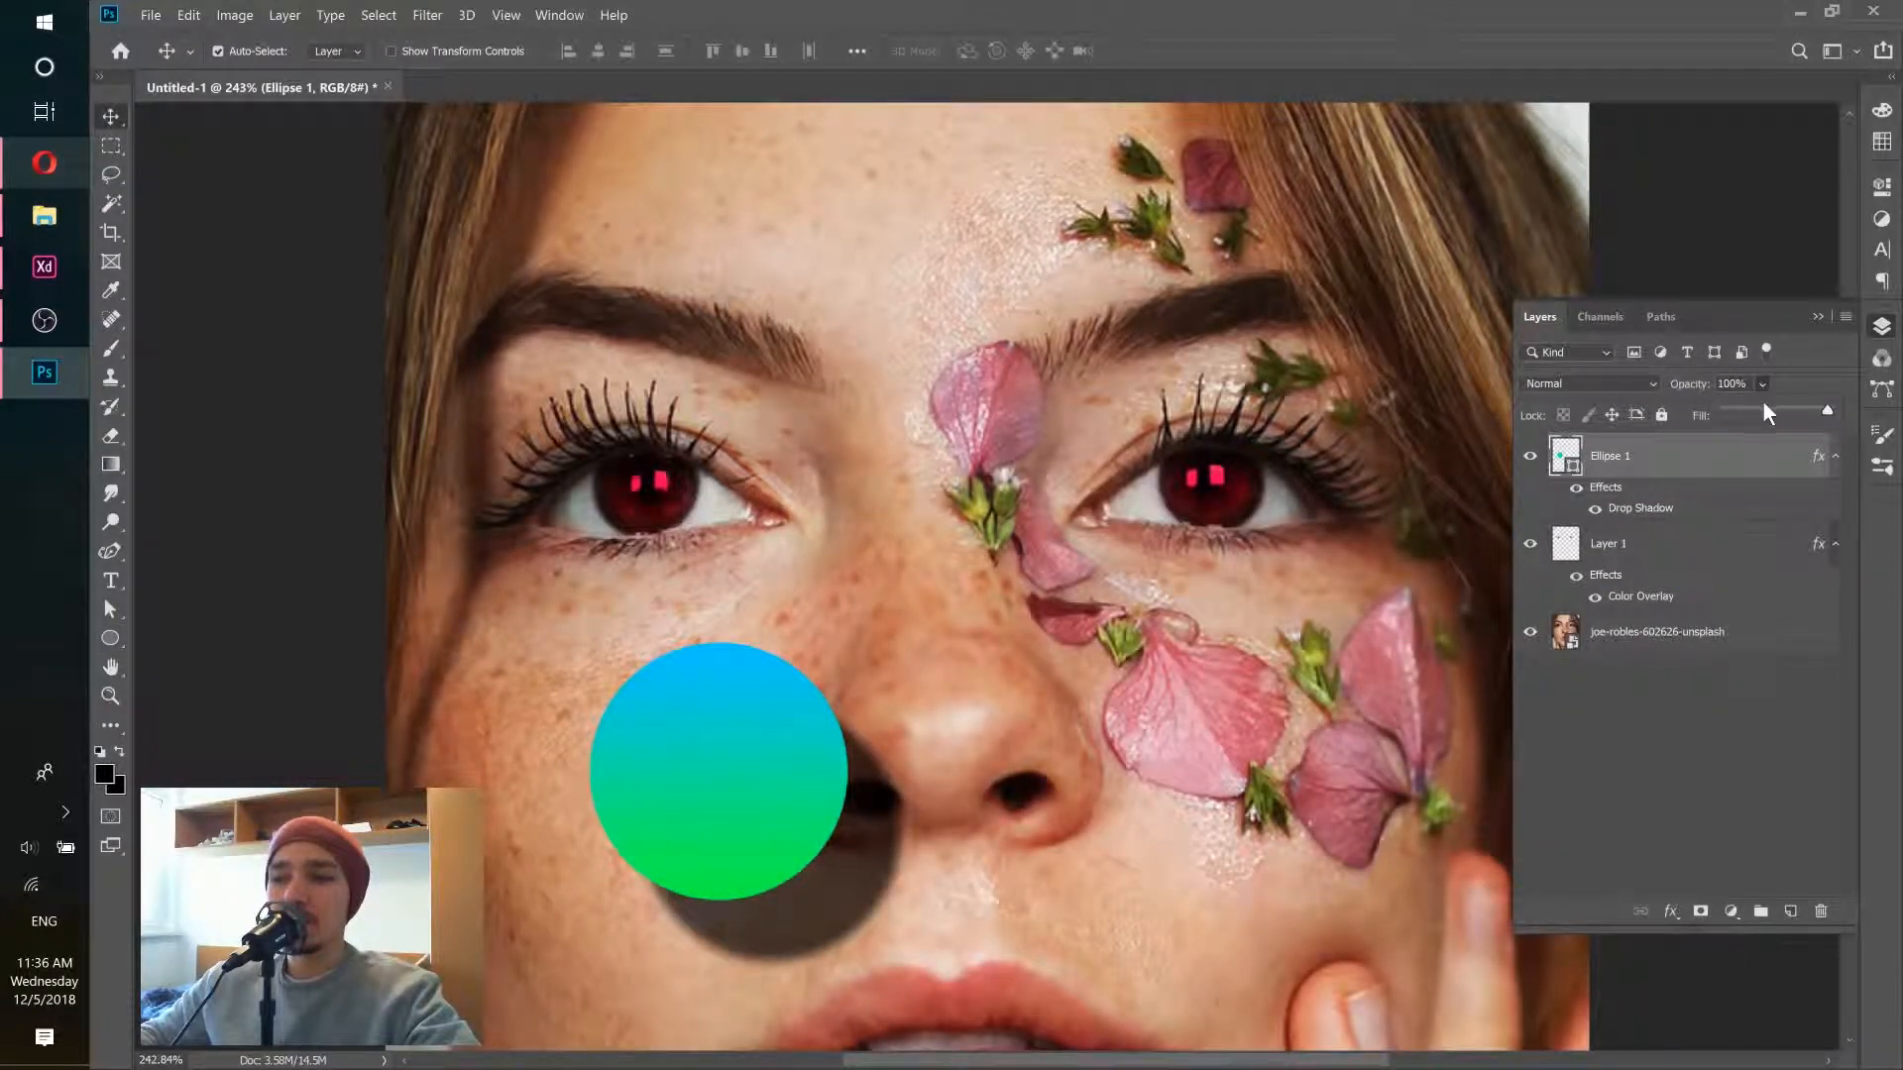
{"action": "left_click", "coordinate": [1763, 411]}
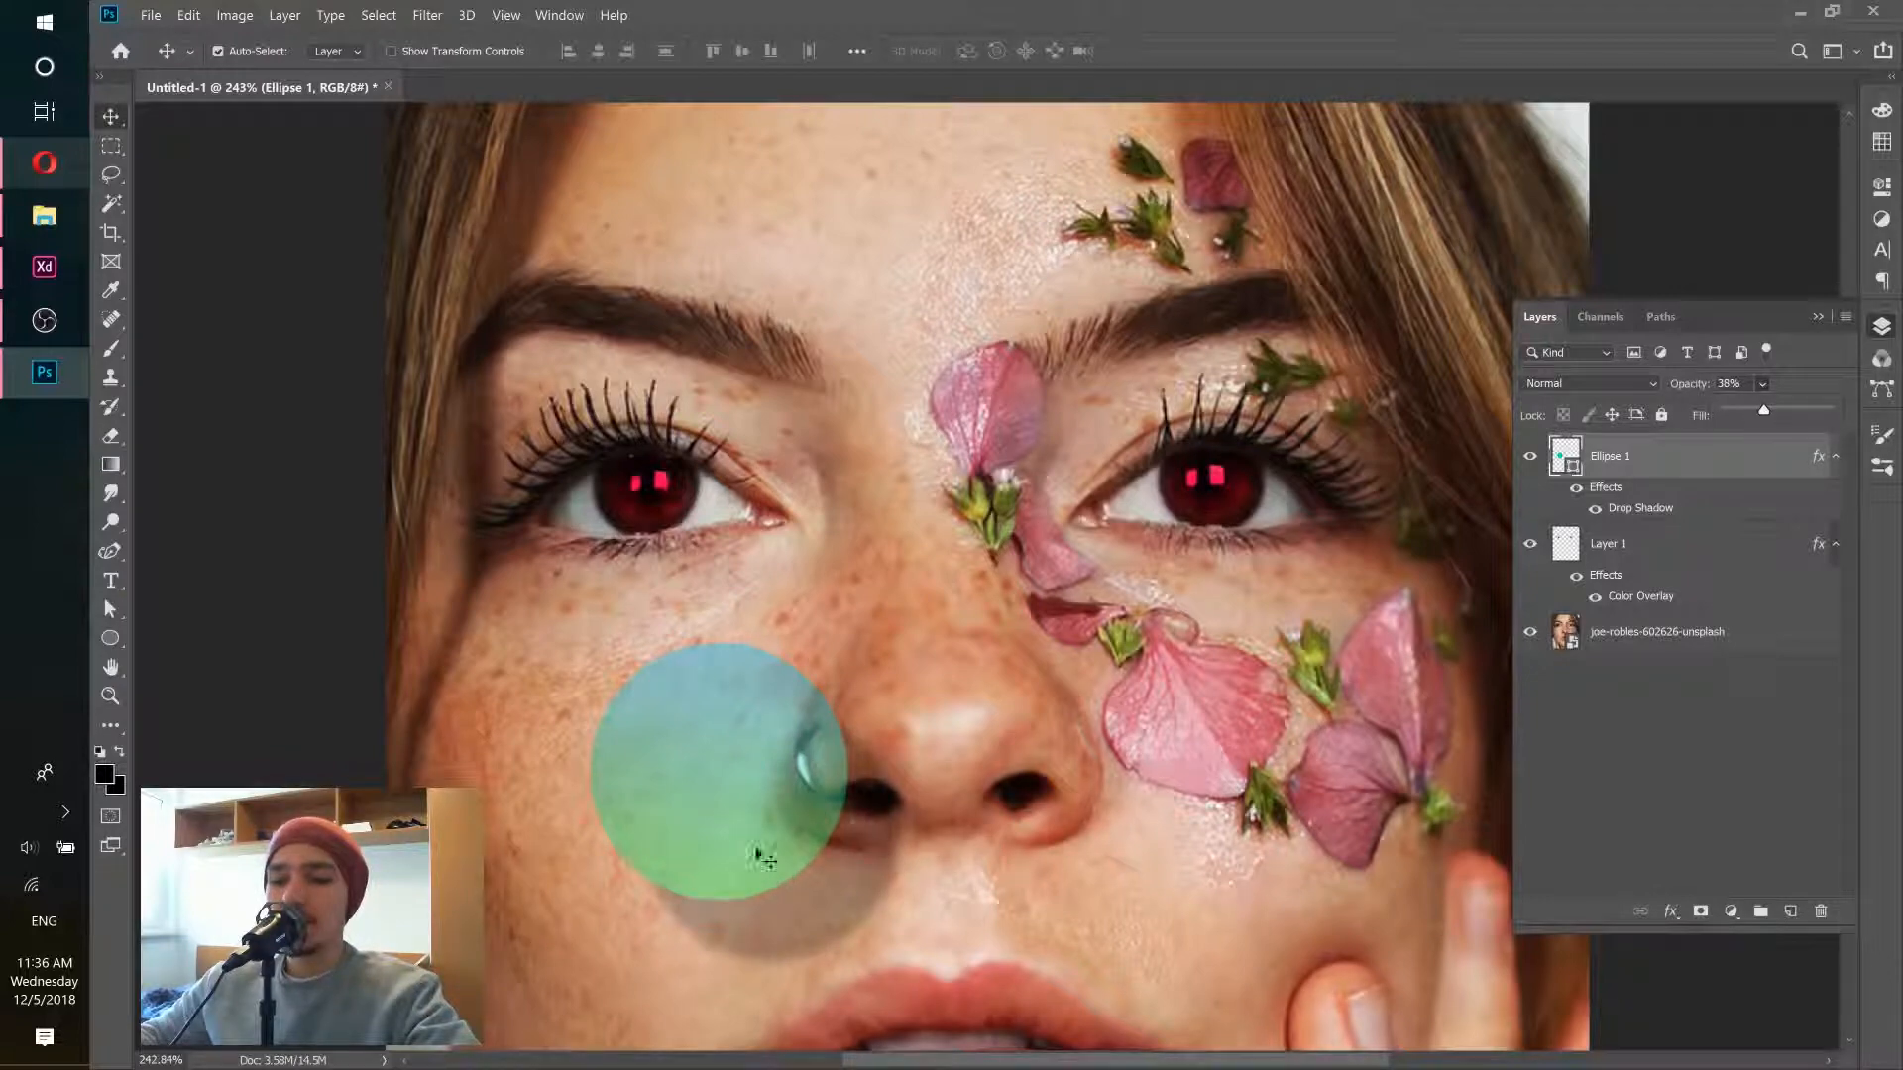
{"action": "left_click_drag", "start_coordinate": [1746, 417], "coordinate": [1840, 371]}
{"action": "left_click", "coordinate": [1840, 371]}
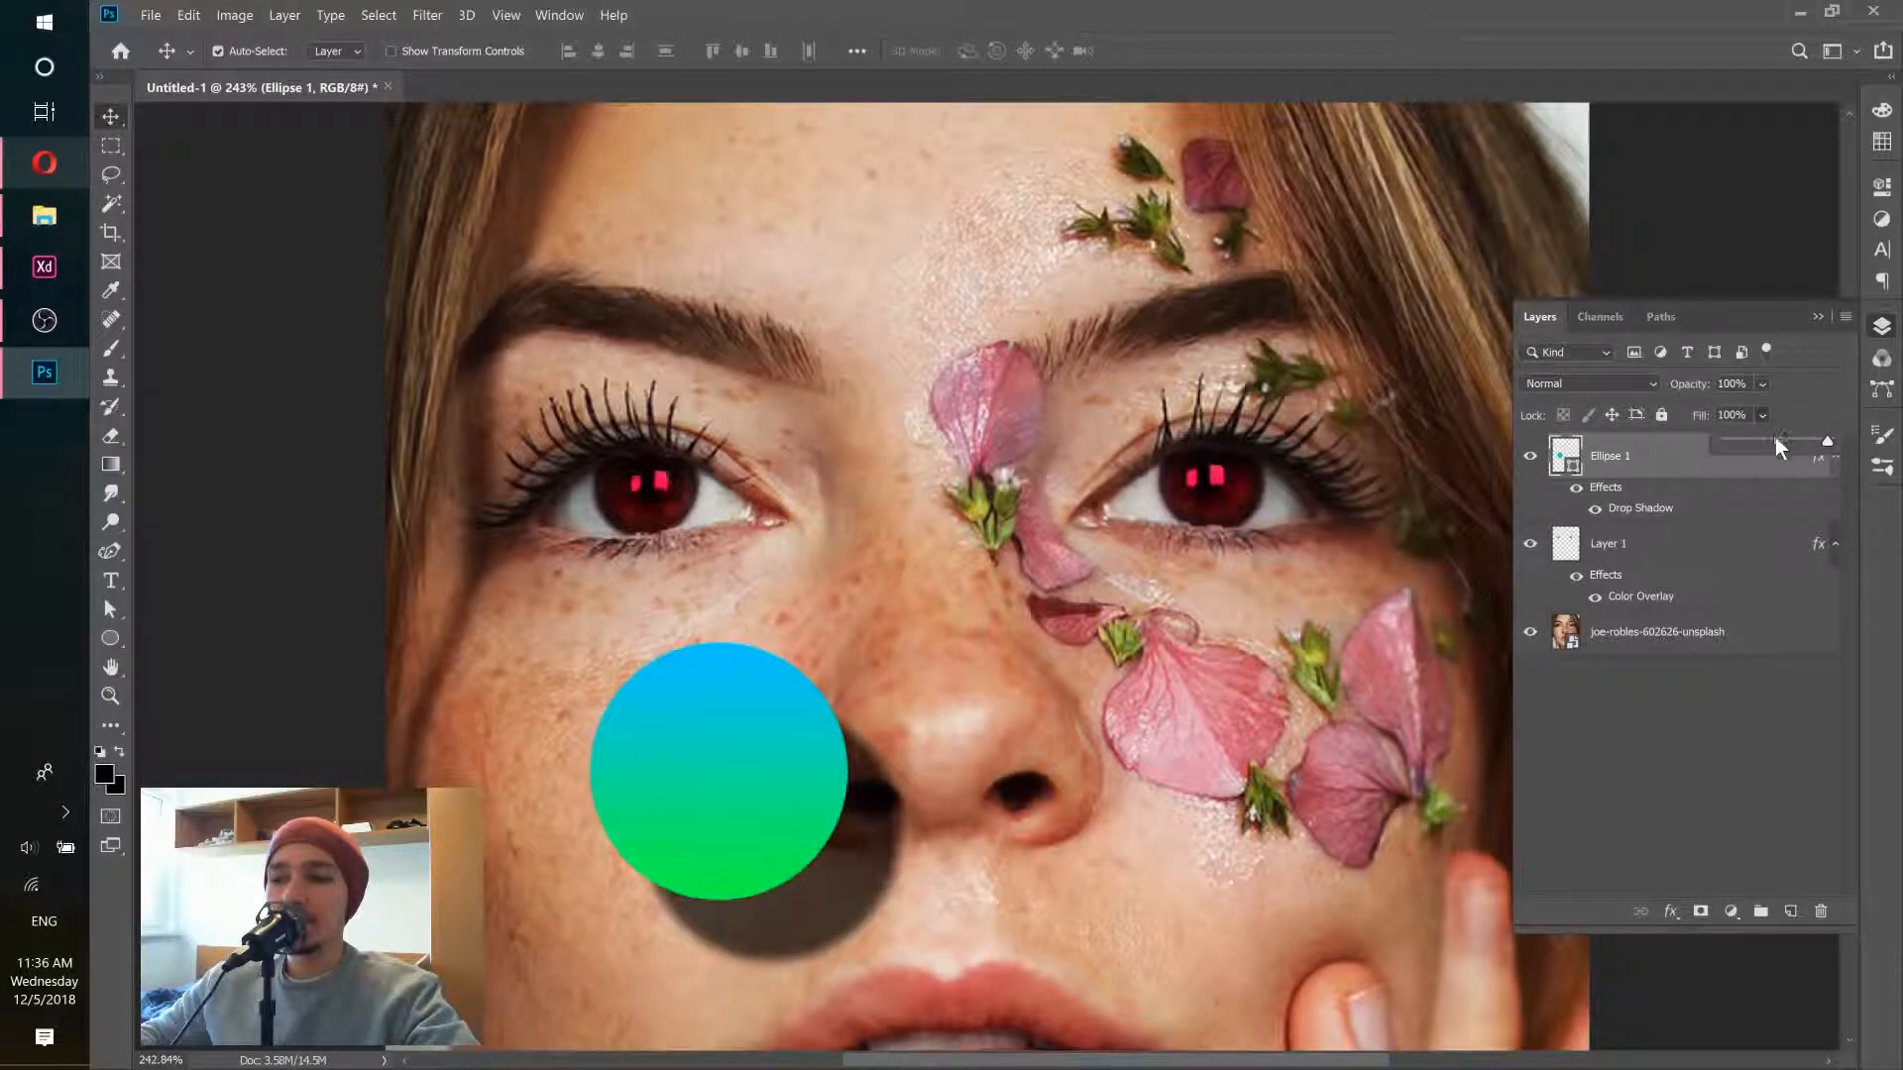
{"action": "left_click_drag", "start_coordinate": [1778, 448], "coordinate": [1656, 438]}
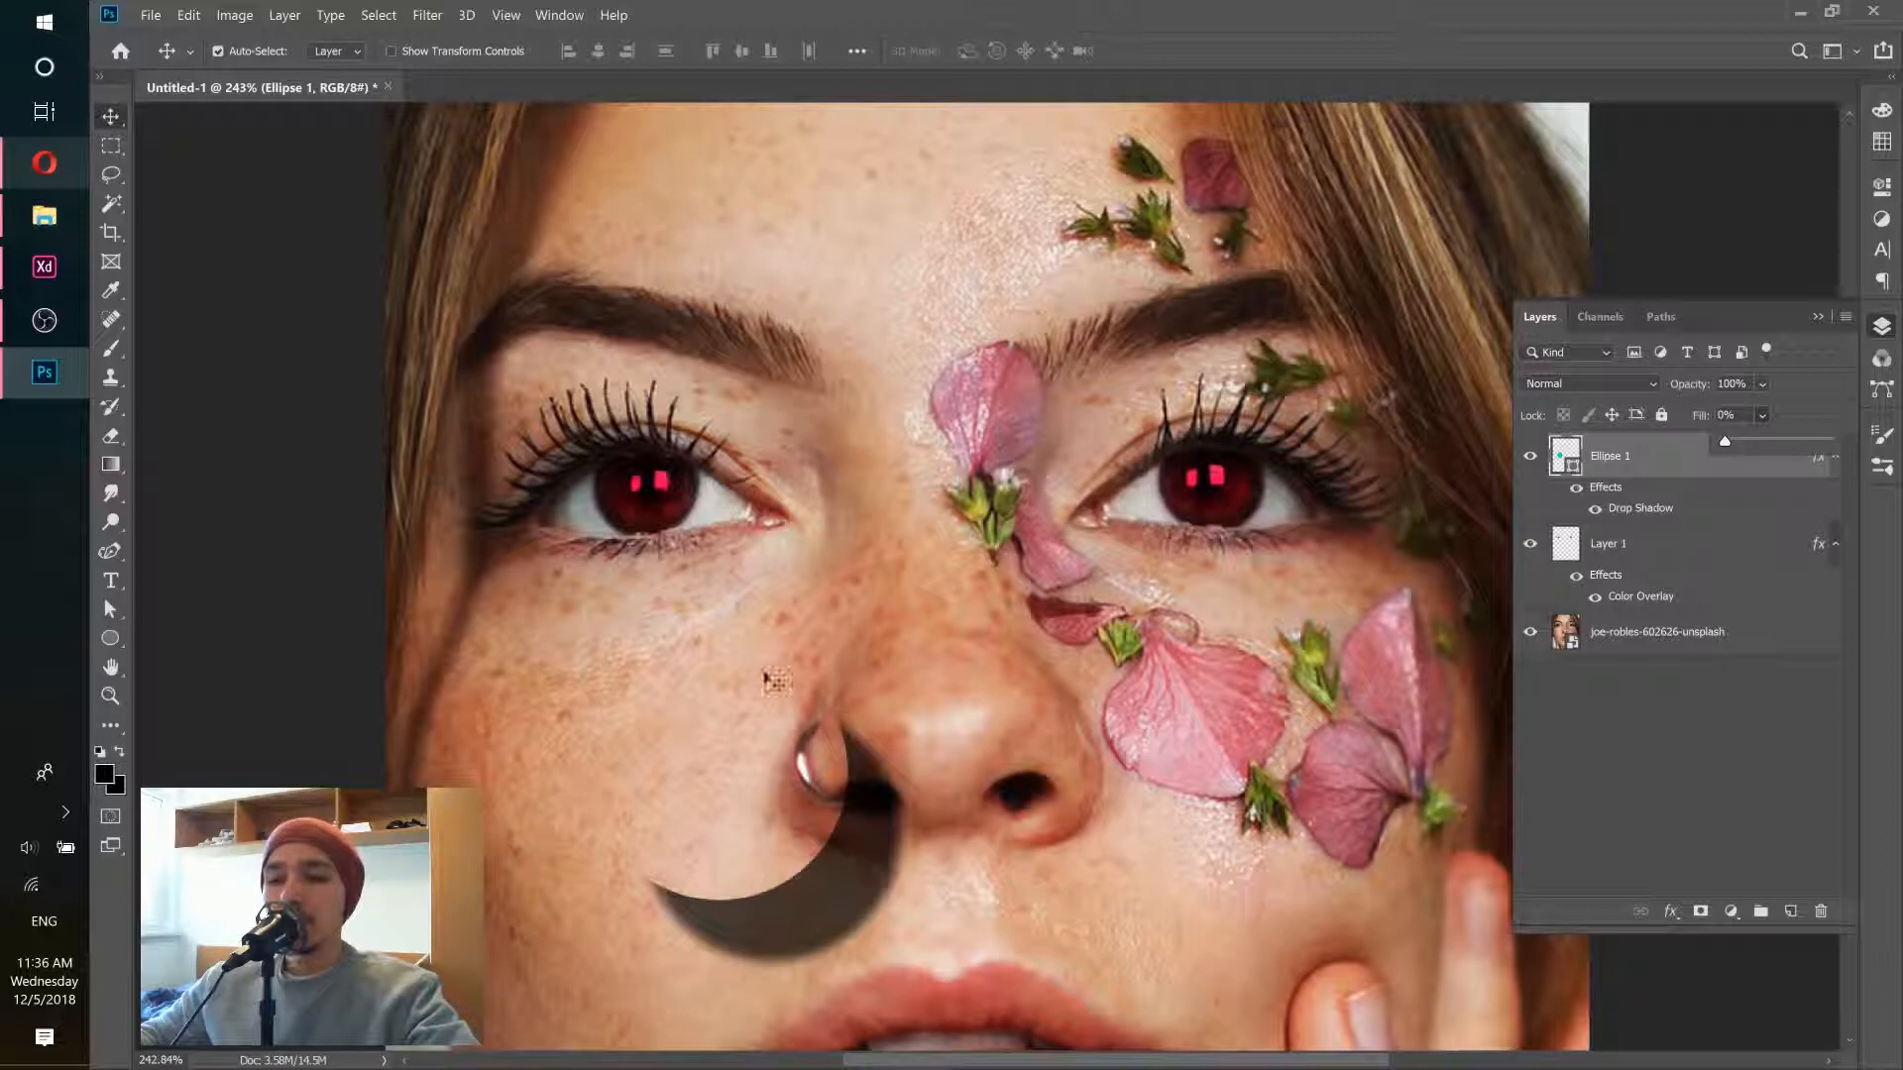
{"action": "mouse_move", "coordinate": [1661, 462]}
{"action": "left_mouse_down"}
{"action": "mouse_move", "coordinate": [1627, 578]}
{"action": "mouse_move", "coordinate": [1641, 474]}
{"action": "left_mouse_up"}
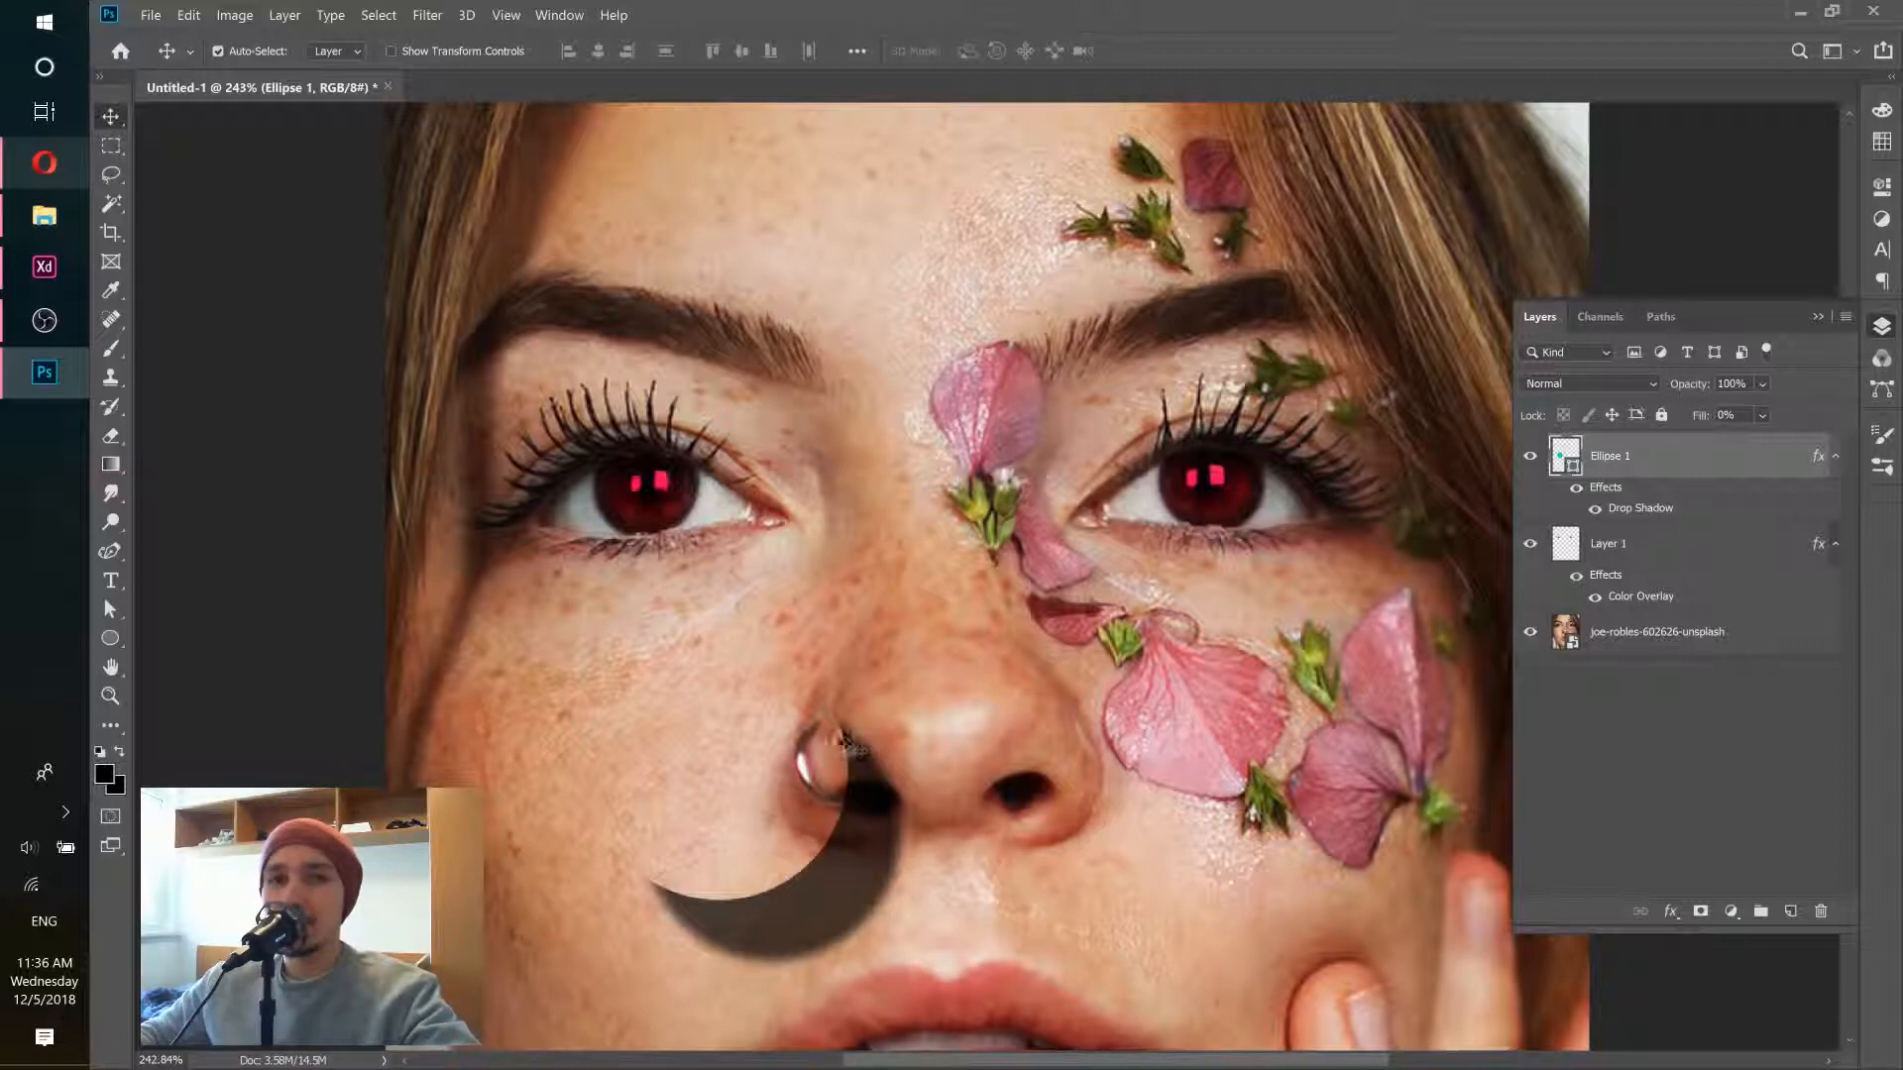
Step: Delete the Ellipse 1 layer together with its drop shadow
{"action": "left_click", "coordinate": [1650, 556]}
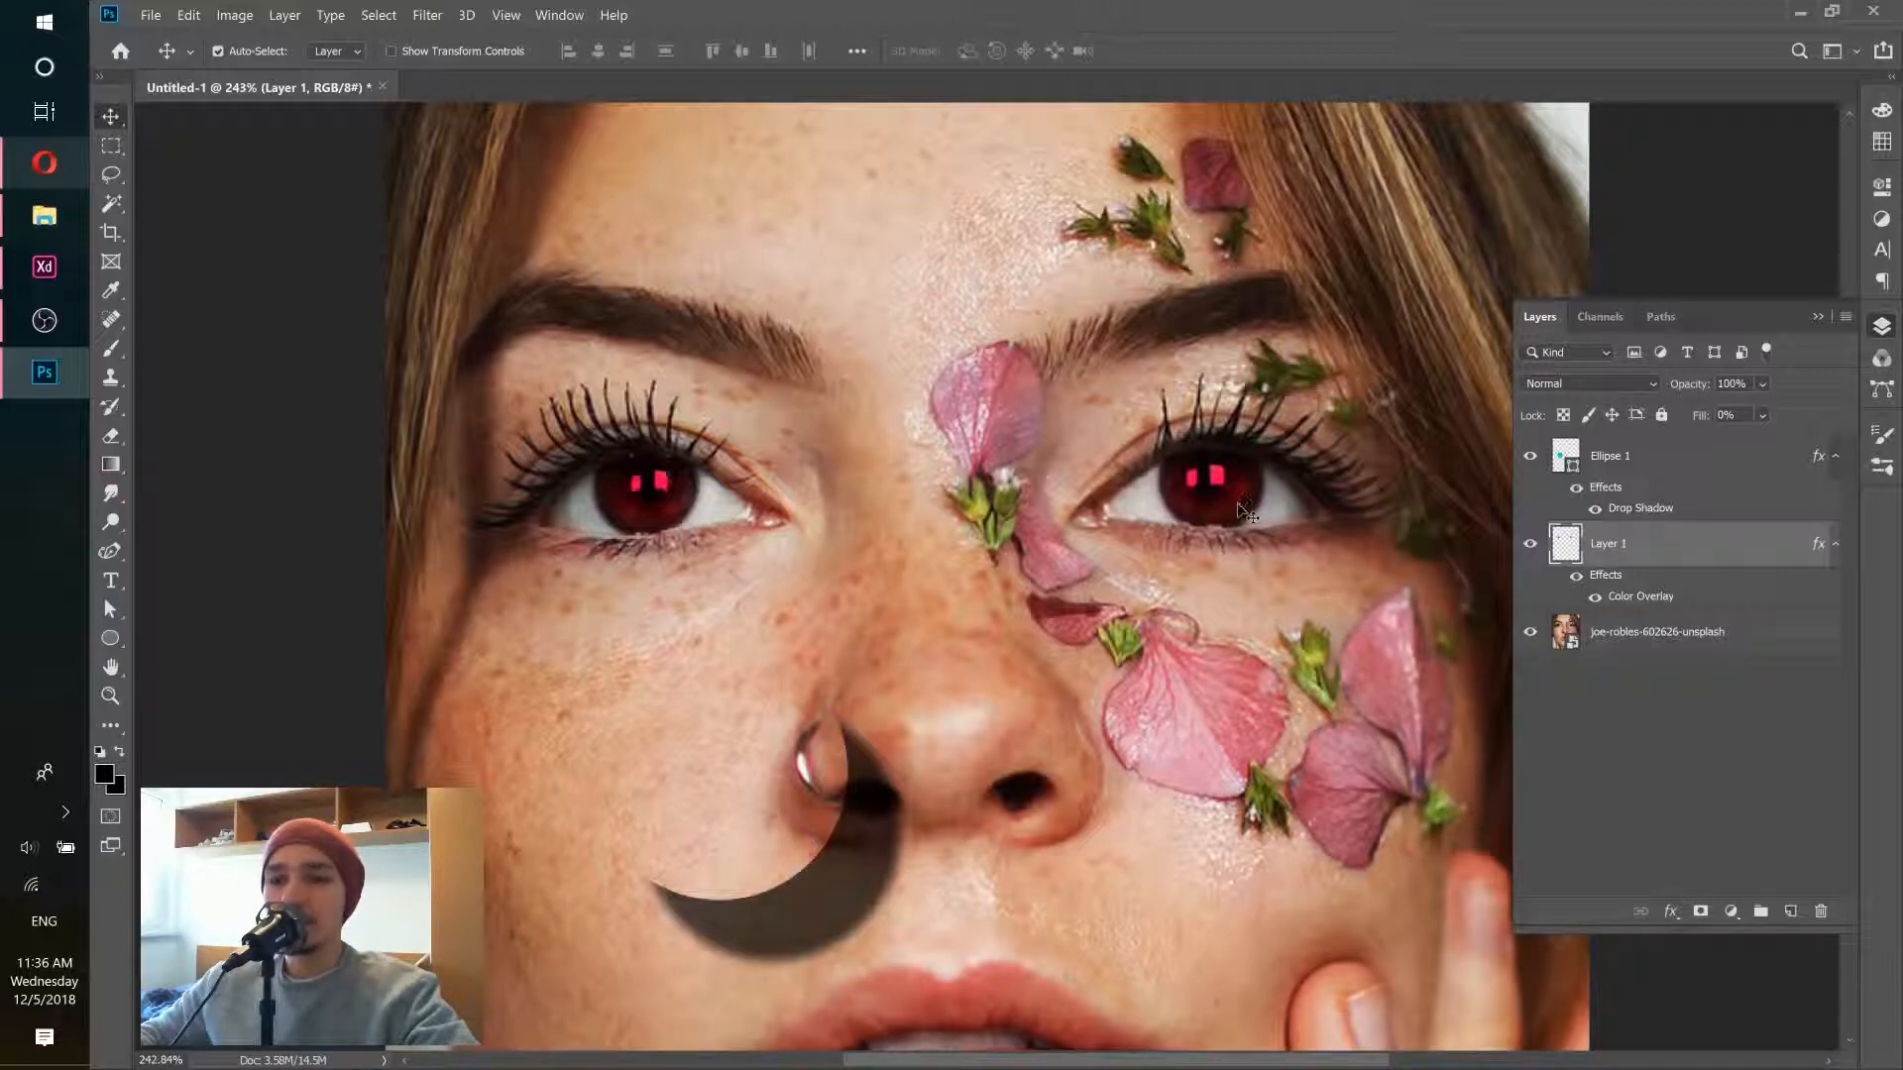
{"action": "left_click", "coordinate": [1733, 472]}
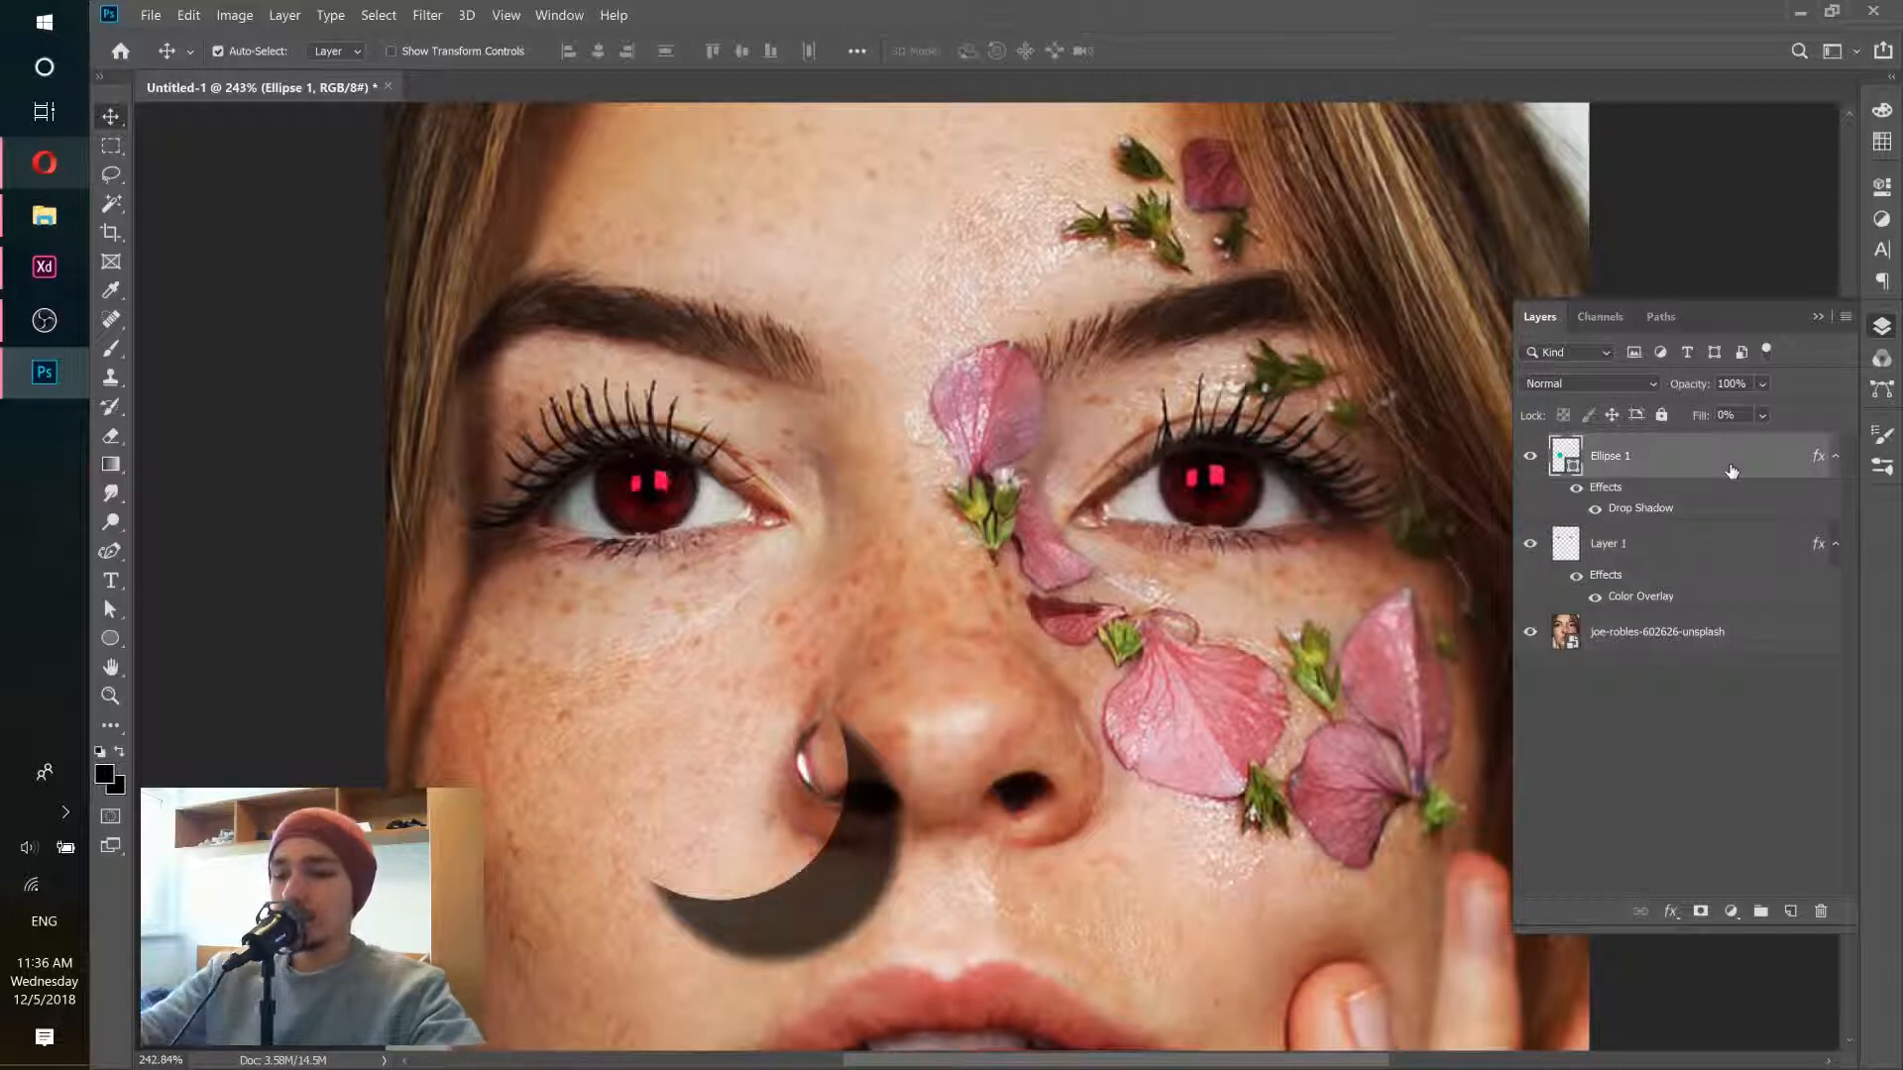
{"action": "key", "text": "Delete"}
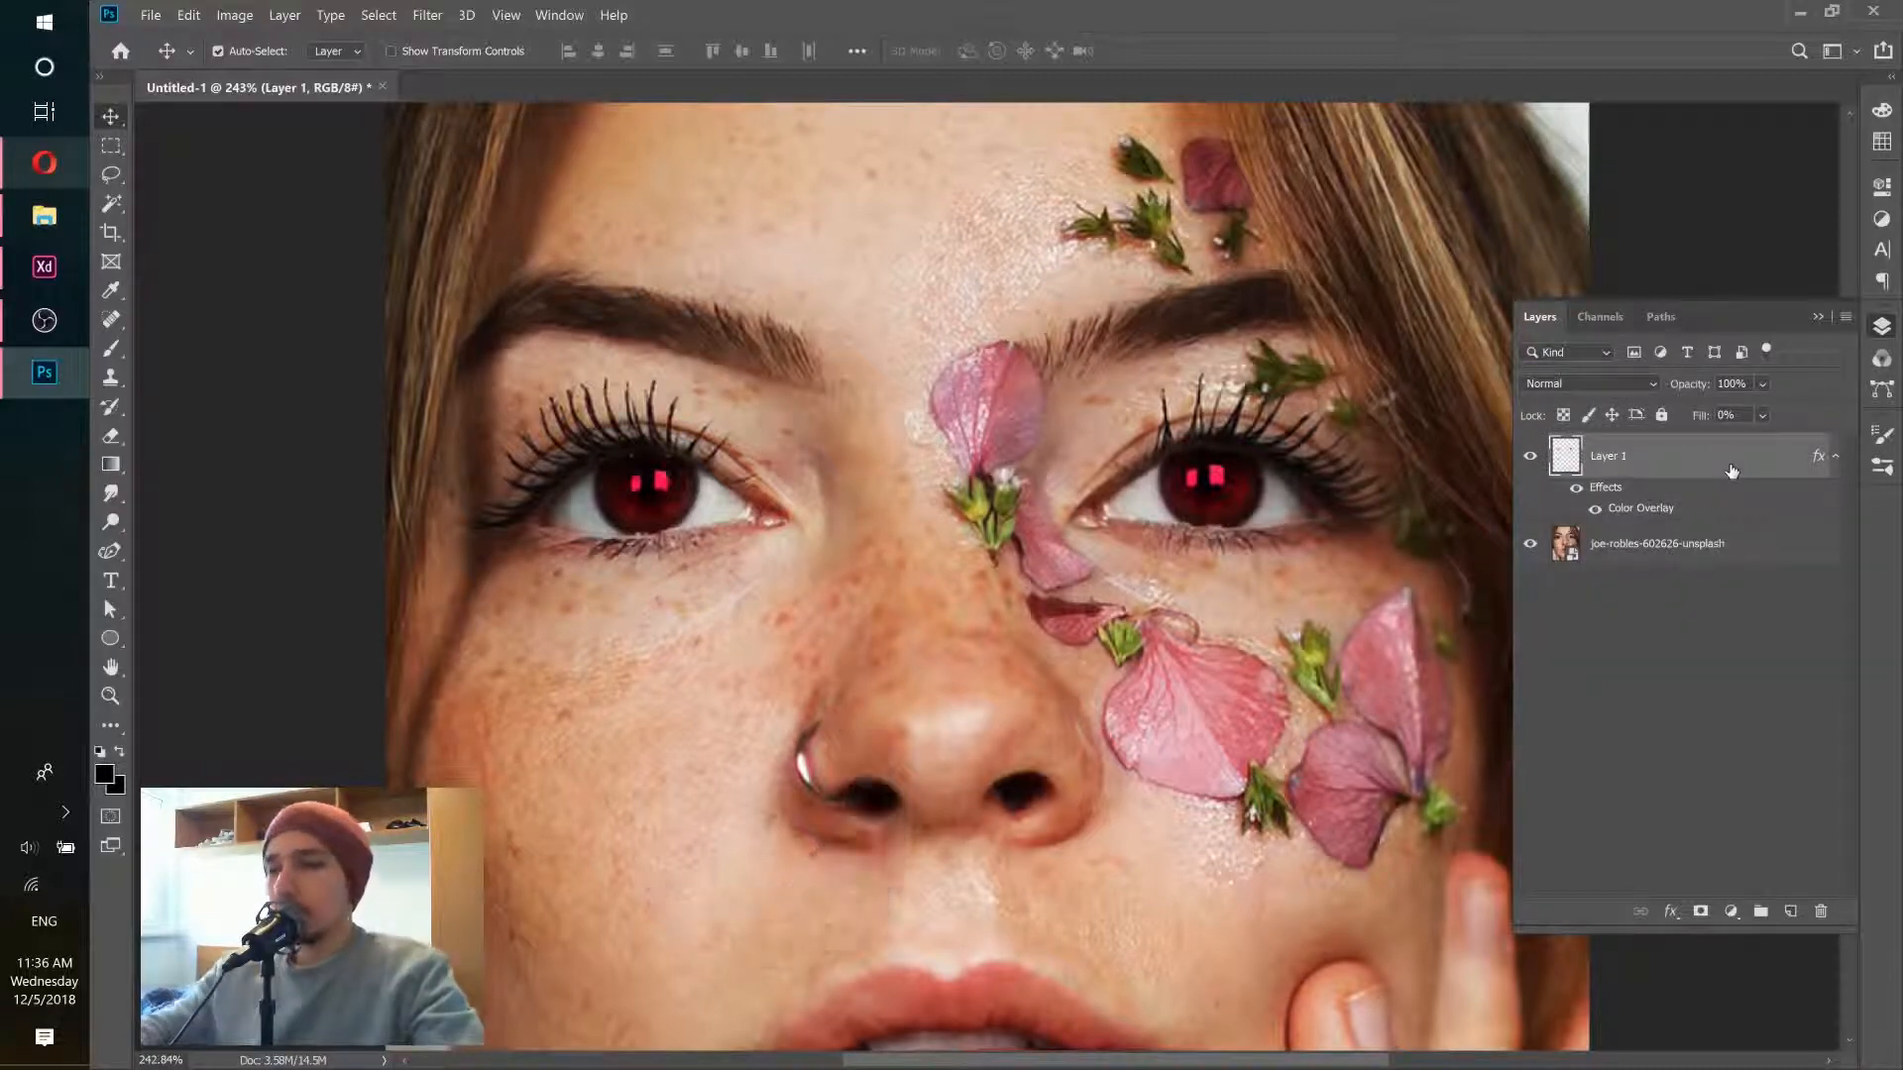
Step: Change the Color Overlay colour of Layer 1 to bright blue and apply the layer style
{"action": "double_click", "coordinate": [1645, 510]}
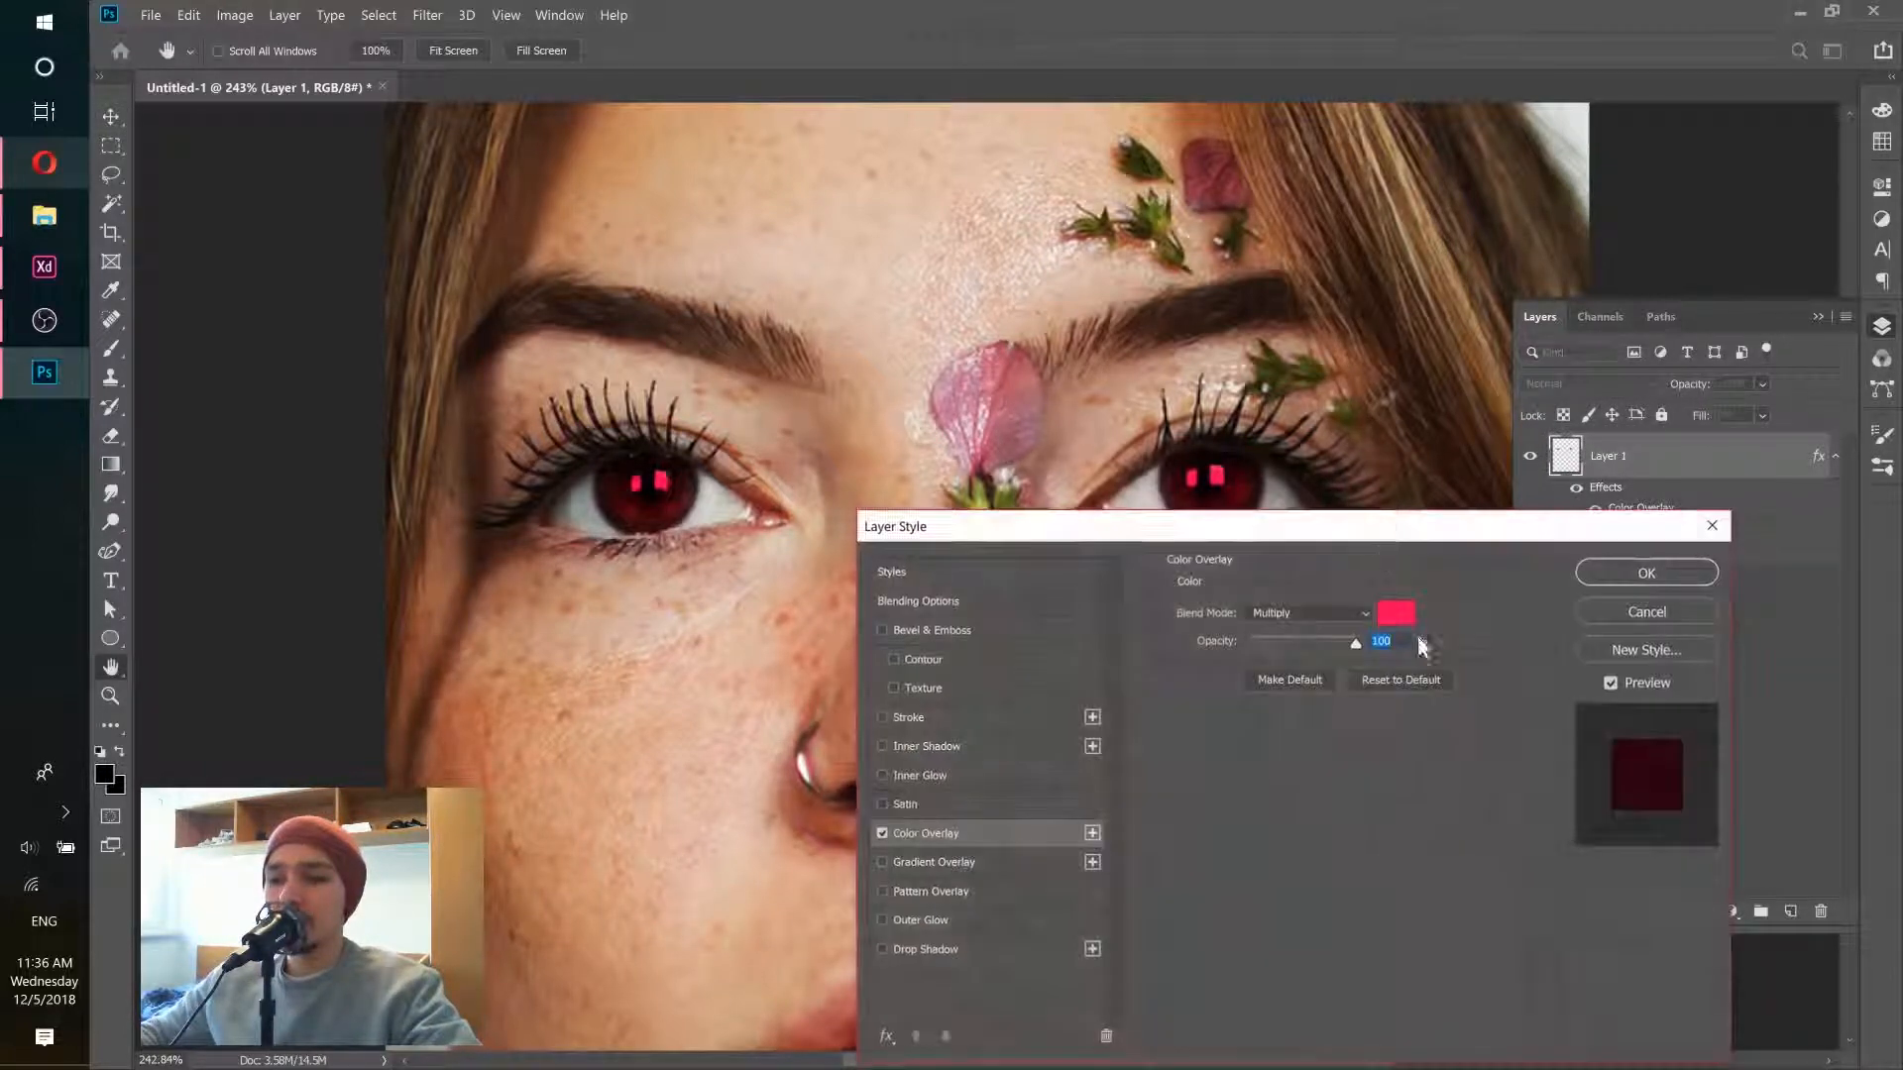
{"action": "left_click", "coordinate": [1395, 615]}
{"action": "left_click", "coordinate": [1537, 471]}
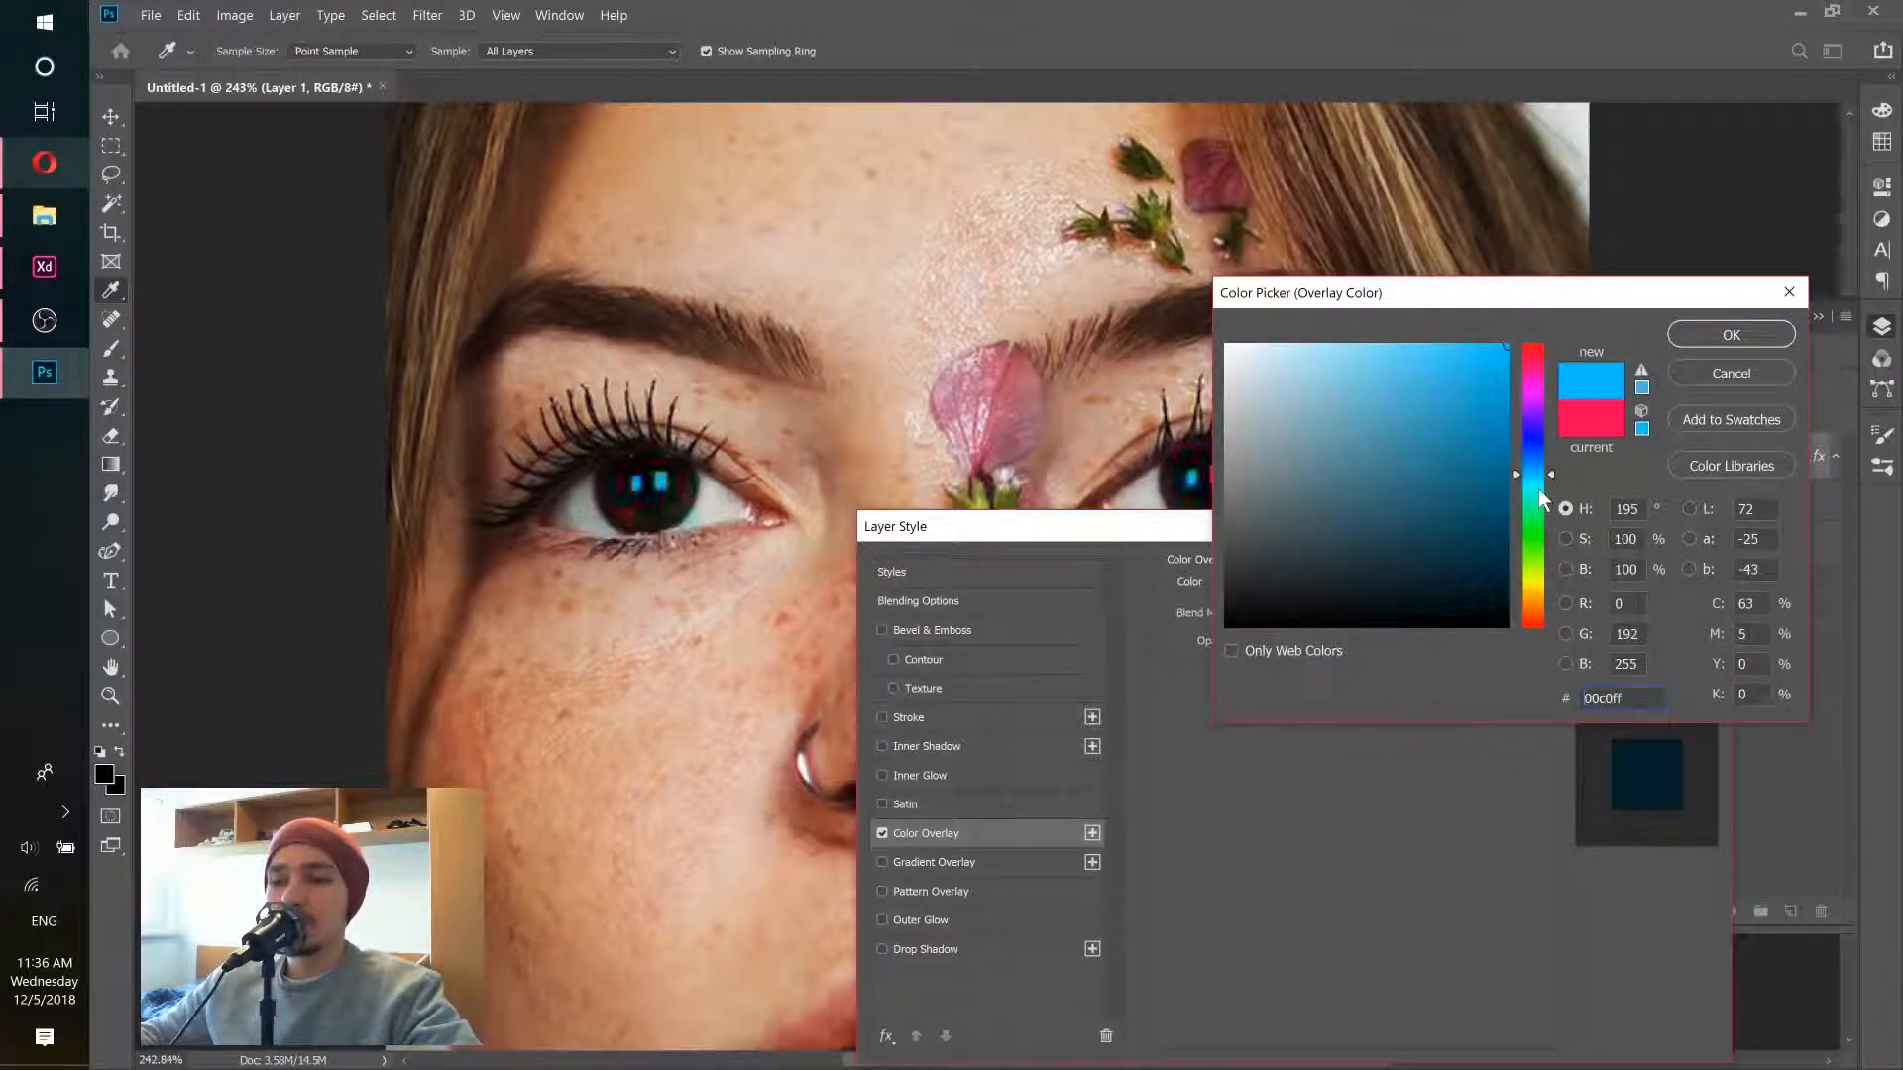
{"action": "left_click", "coordinate": [1731, 335]}
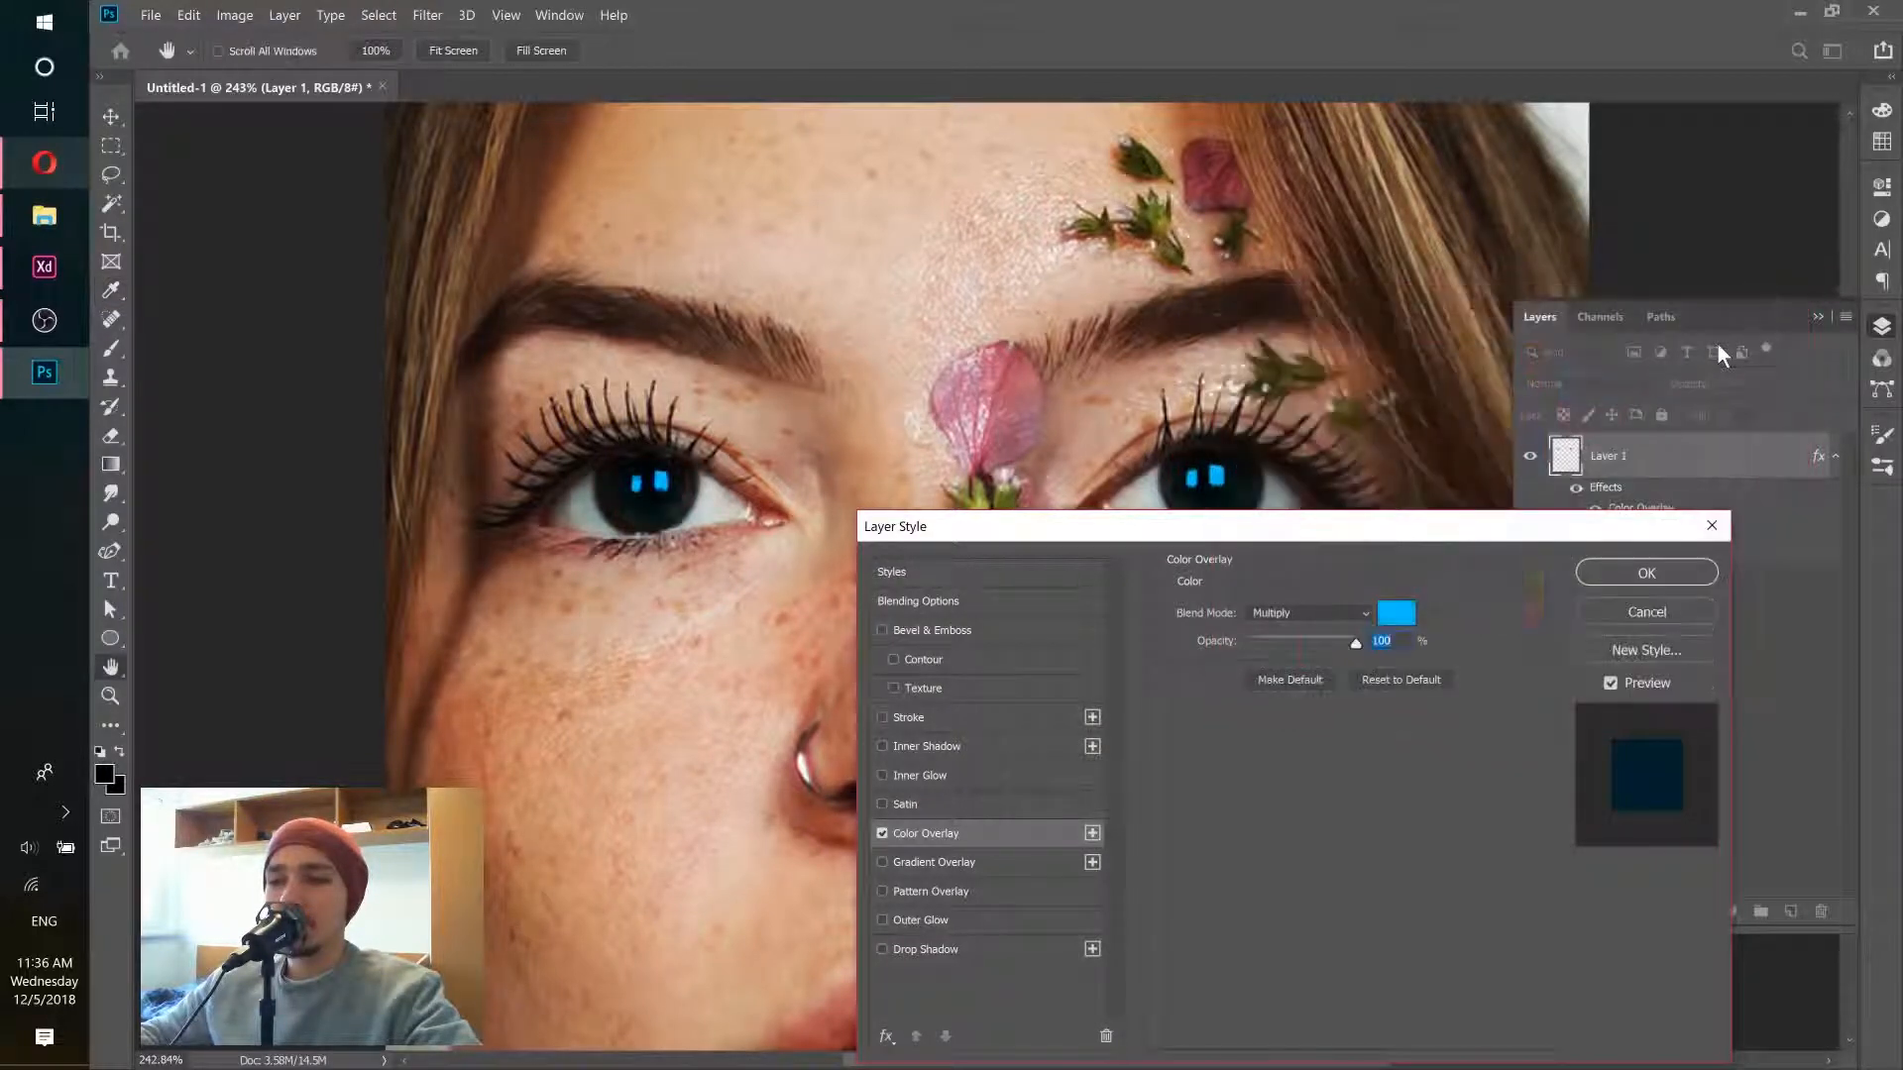
{"action": "left_click", "coordinate": [1650, 567]}
{"action": "key", "text": "ctrl+0"}
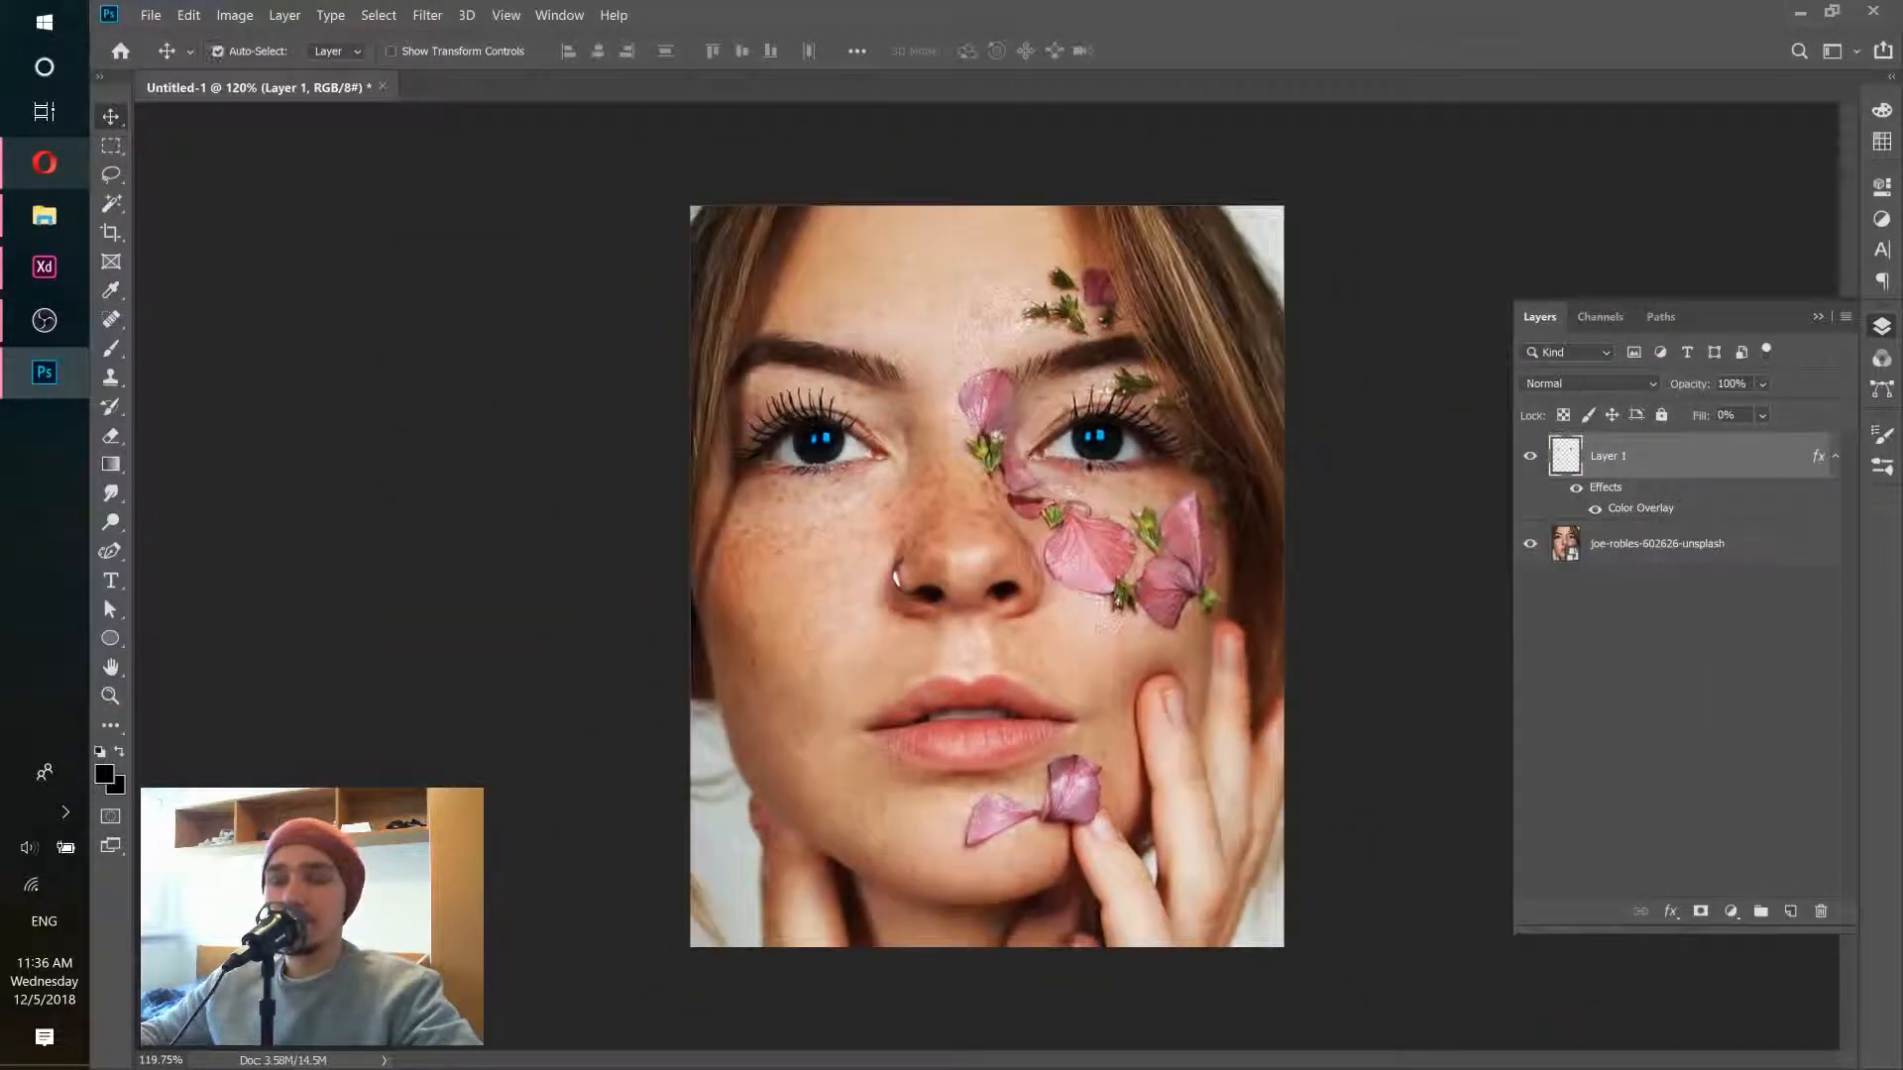
{"action": "left_click", "coordinate": [17, 326]}
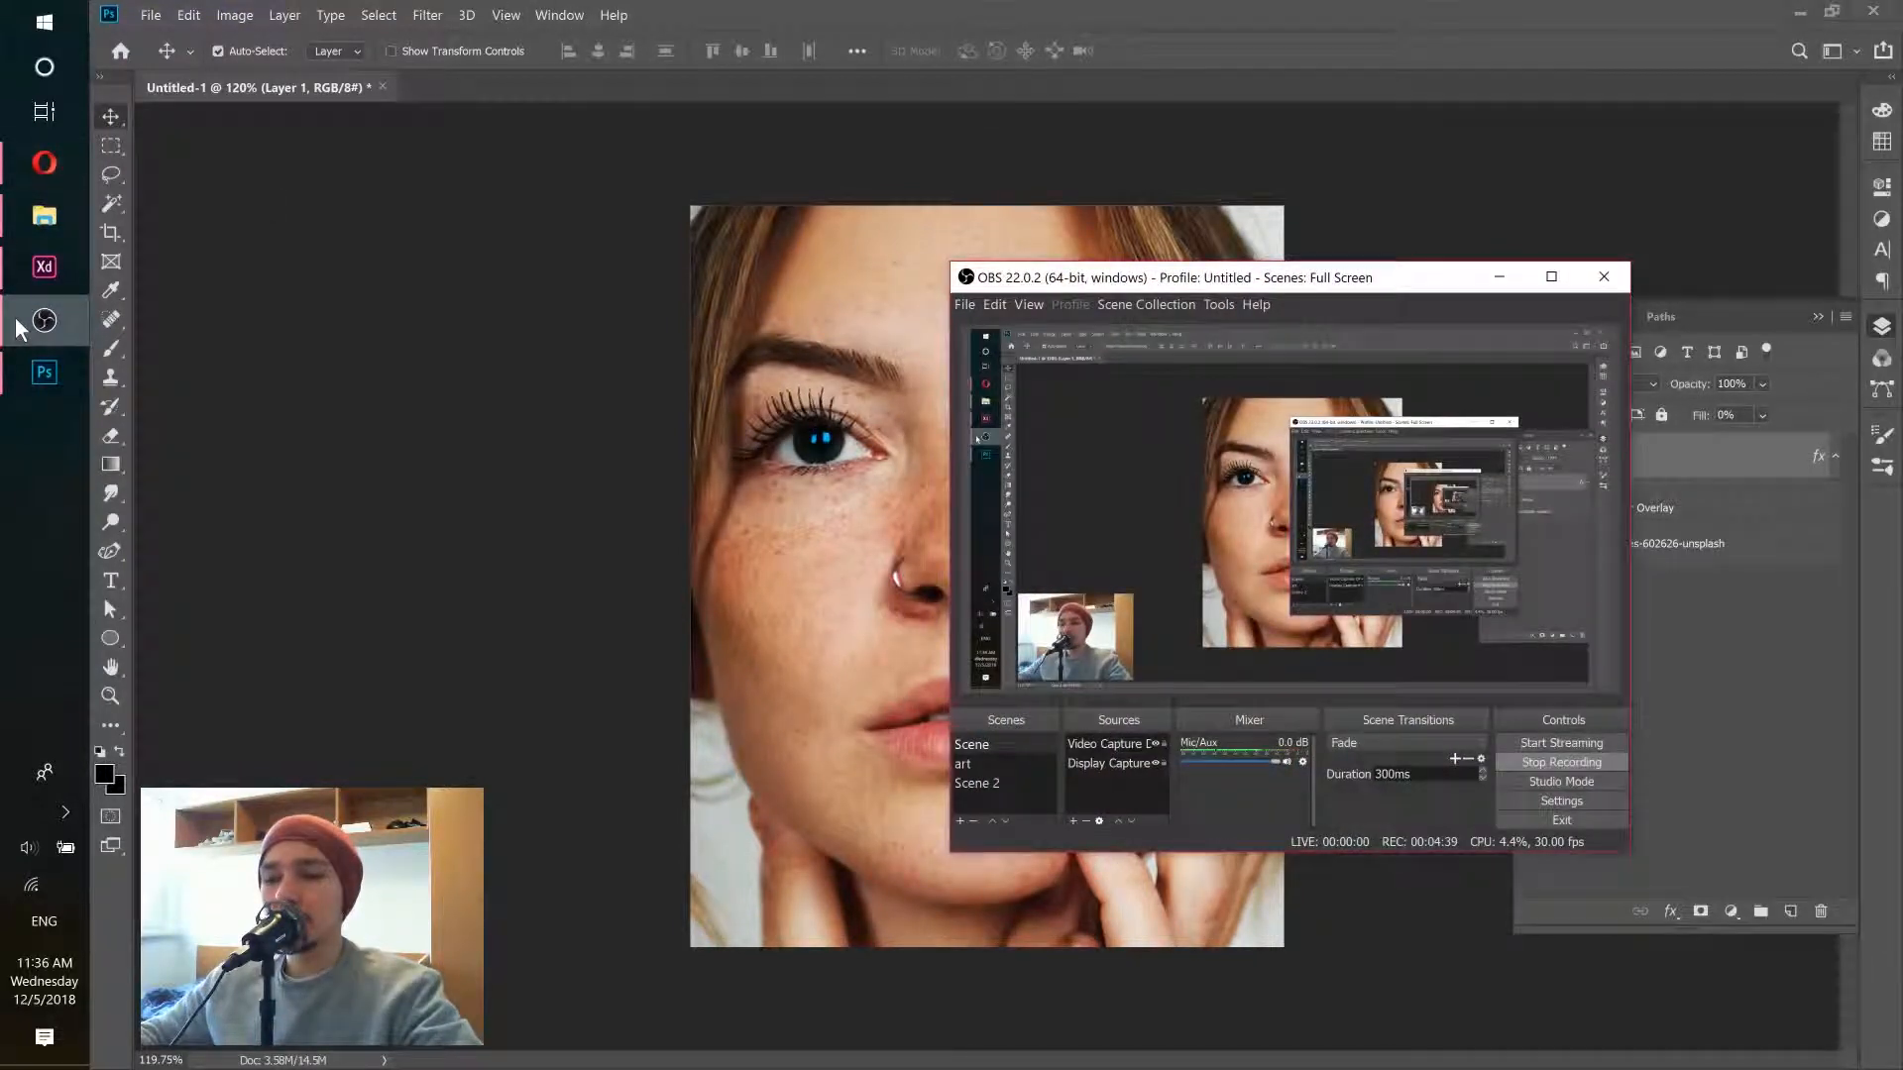
{"action": "left_click", "coordinate": [17, 326]}
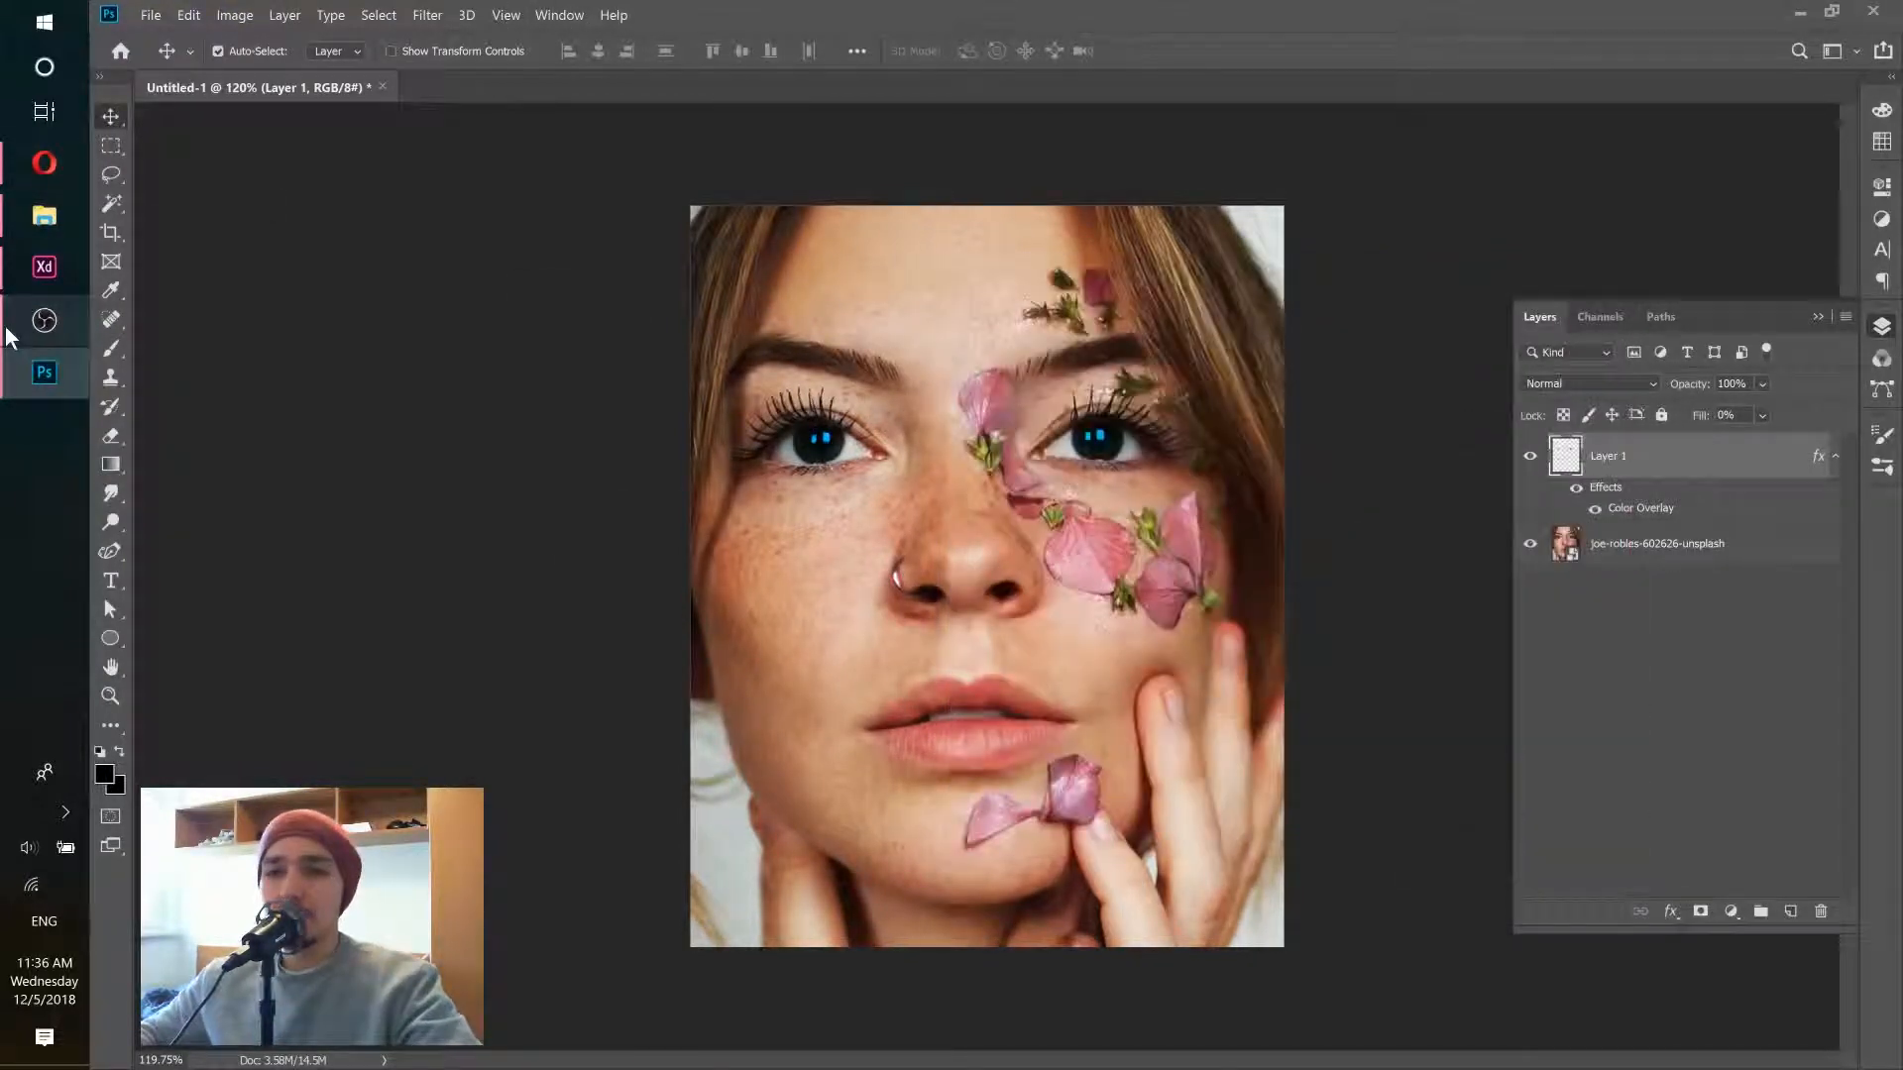
Step: Show the Timeline, create a video timeline from the two layers, and collapse the Layers panel to uncover its full width
{"action": "left_click", "coordinate": [561, 16]}
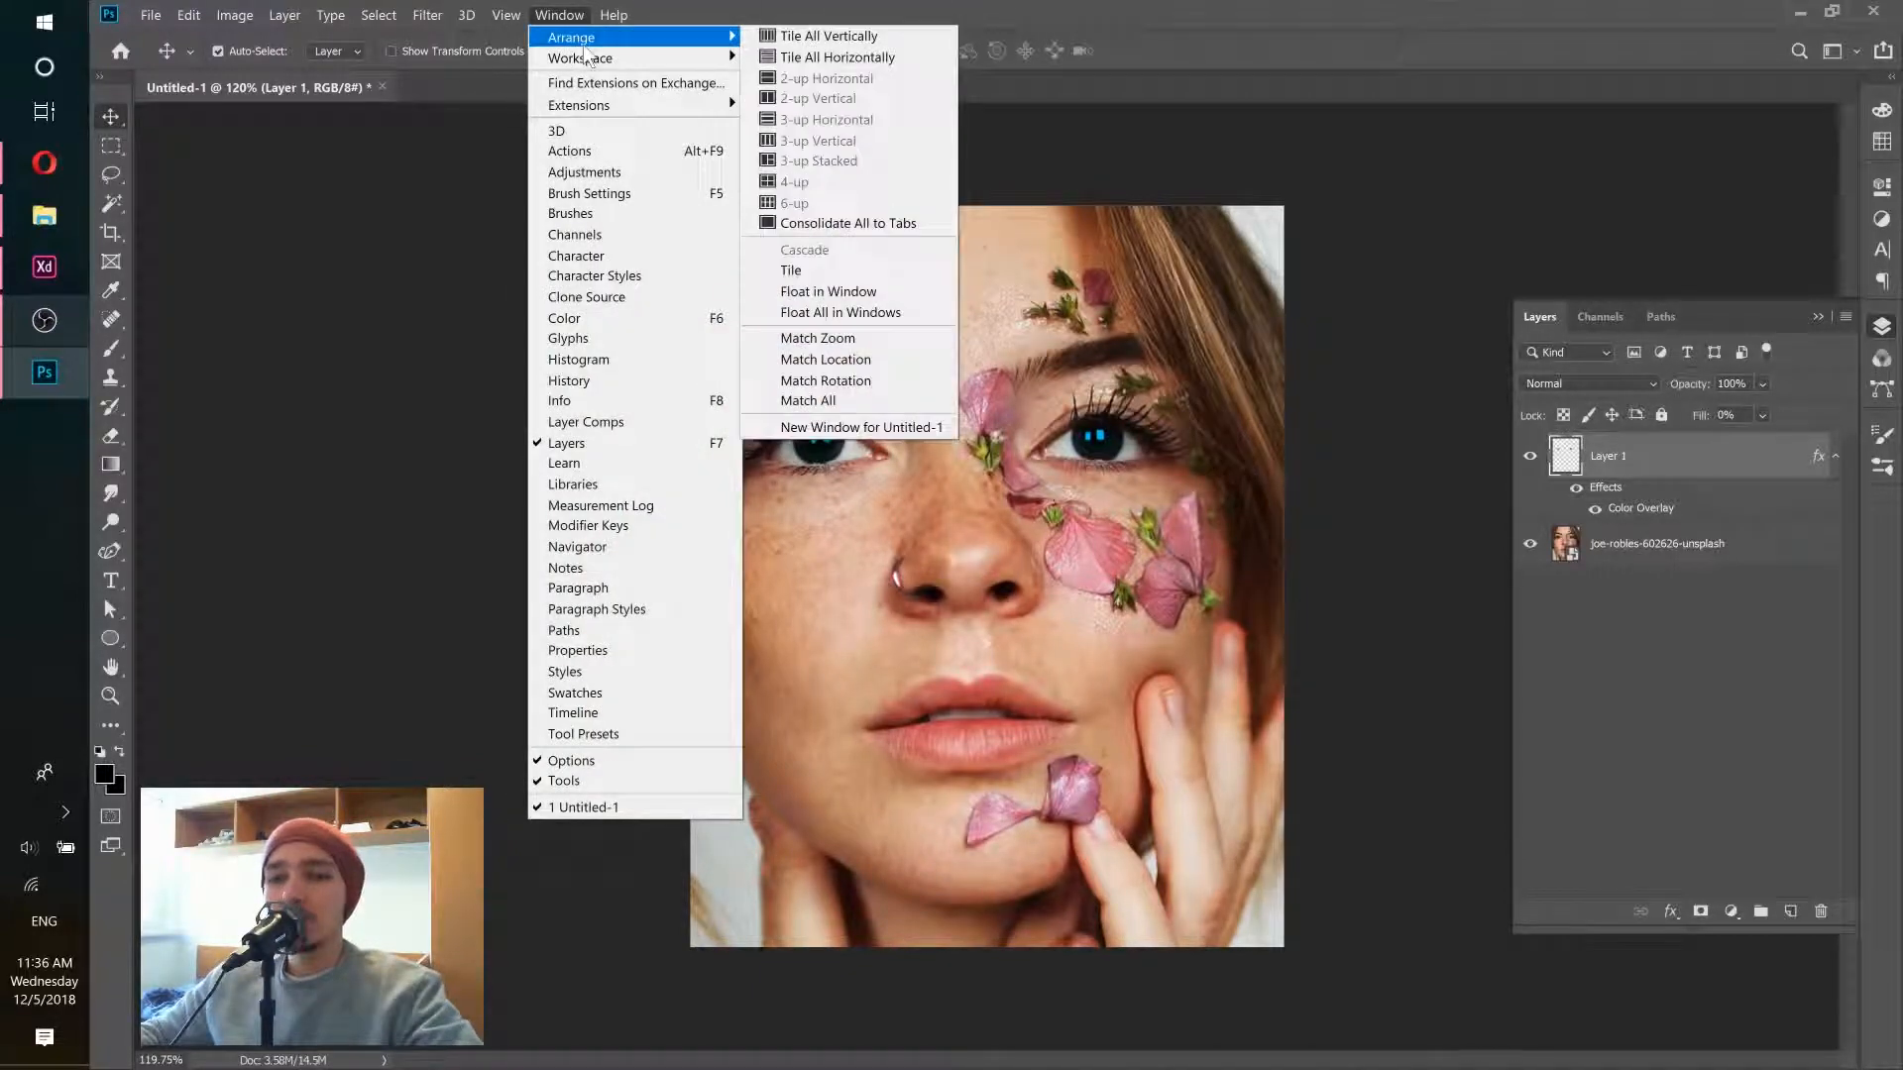
{"action": "left_click", "coordinate": [570, 712]}
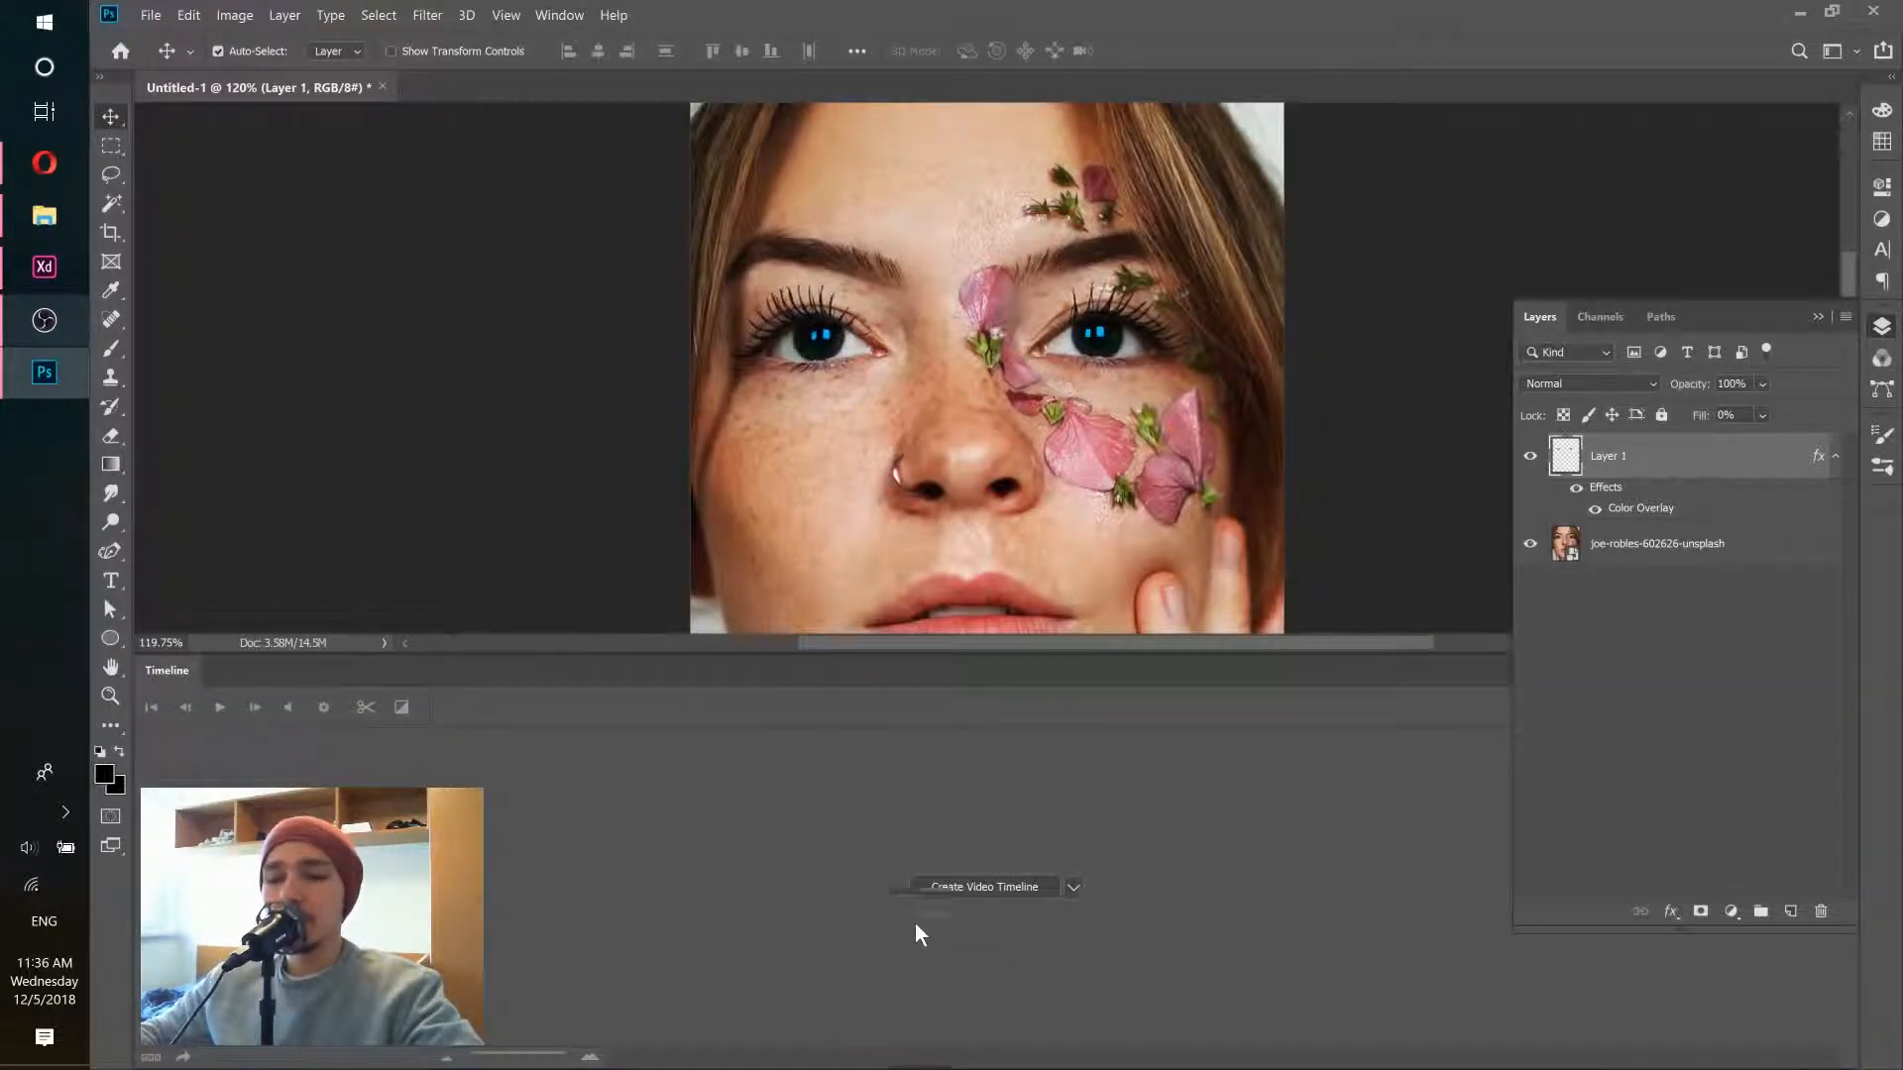
{"action": "left_click", "coordinate": [973, 892]}
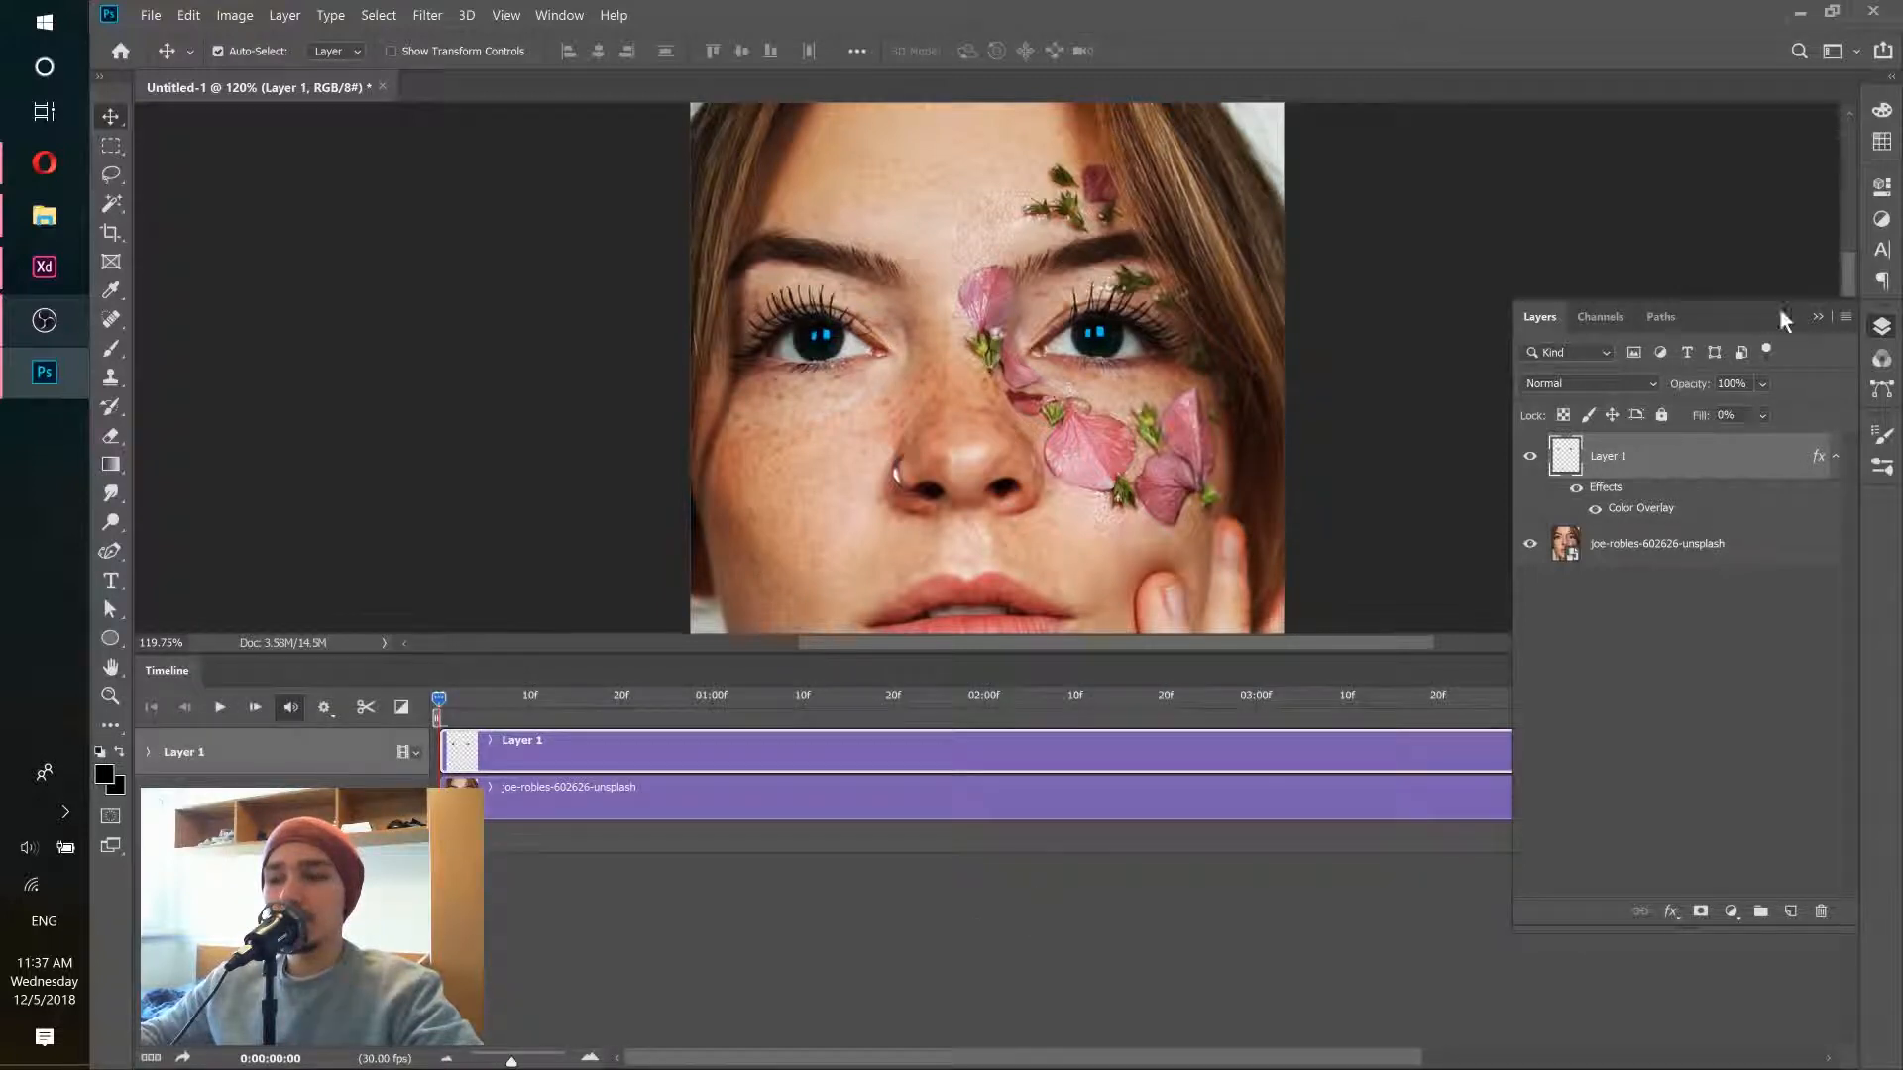
{"action": "left_click", "coordinate": [1817, 317]}
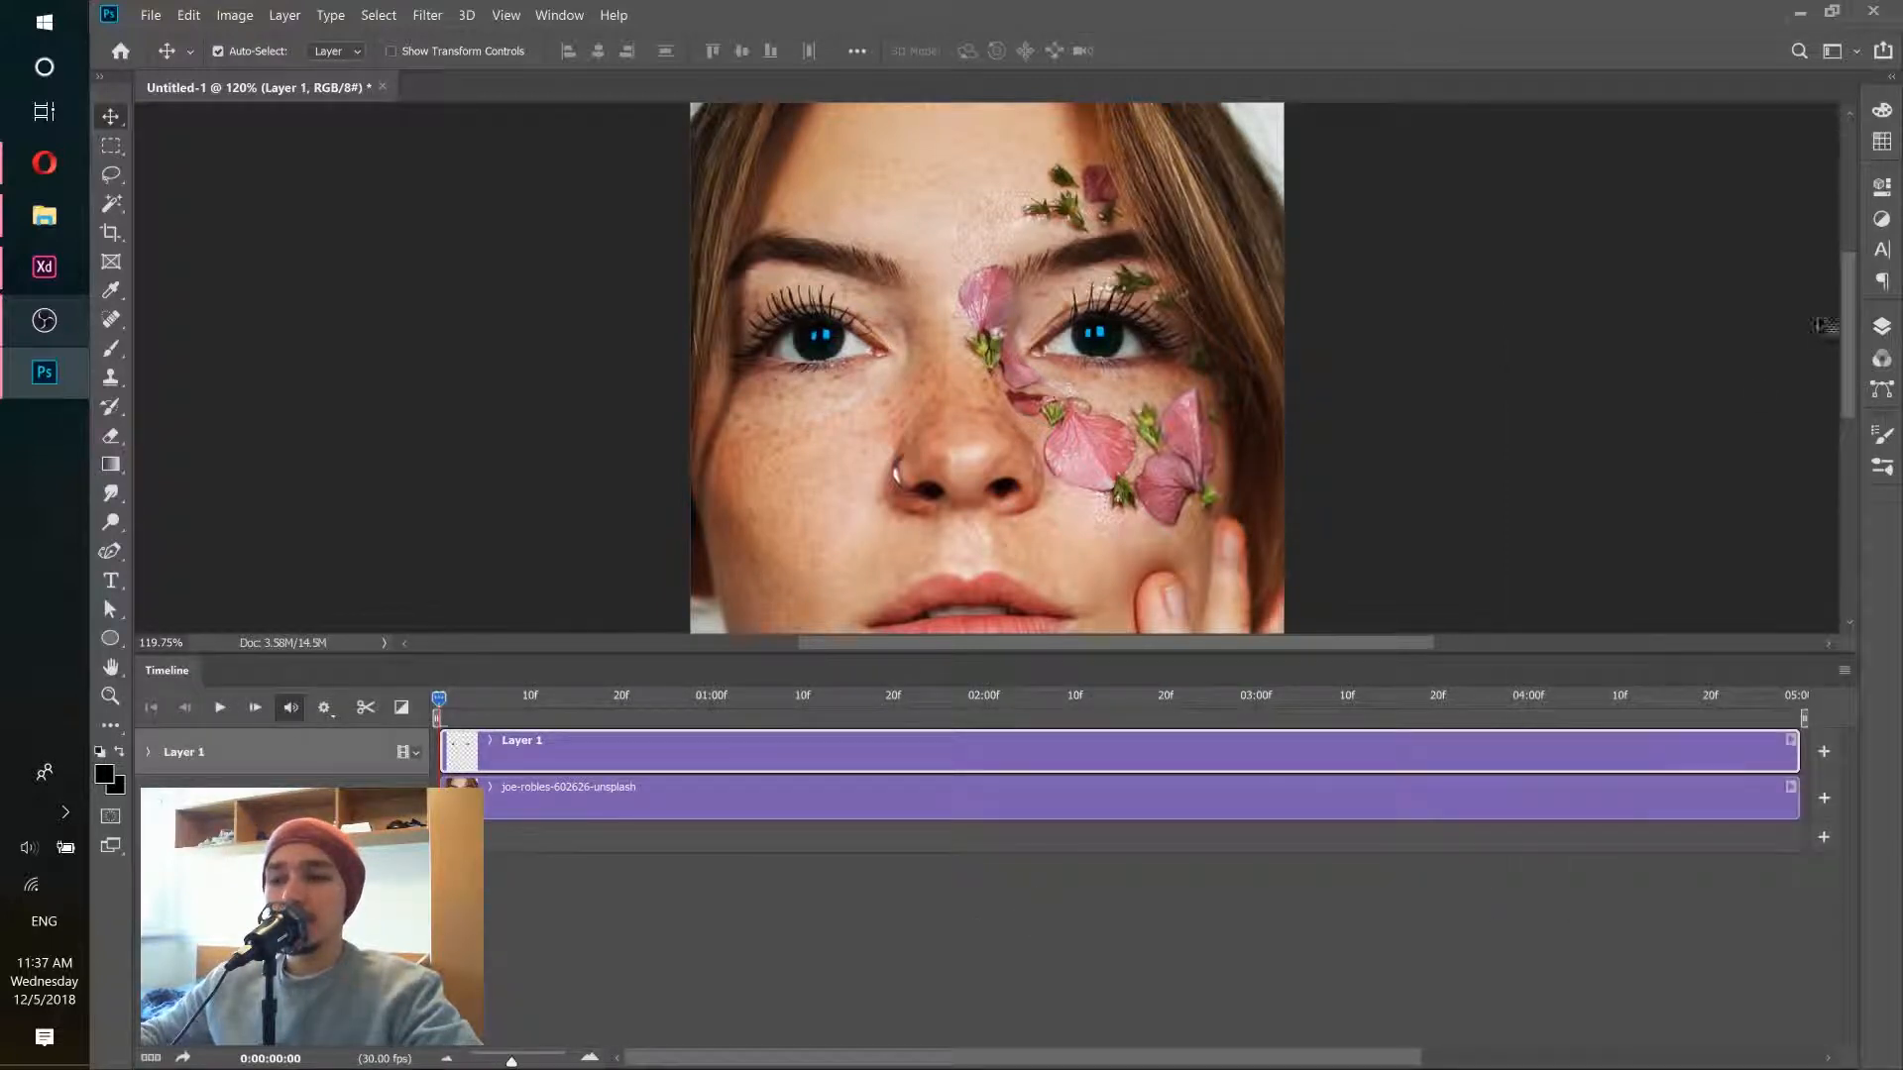
{"action": "left_click", "coordinate": [1882, 327]}
{"action": "left_click", "coordinate": [1817, 316]}
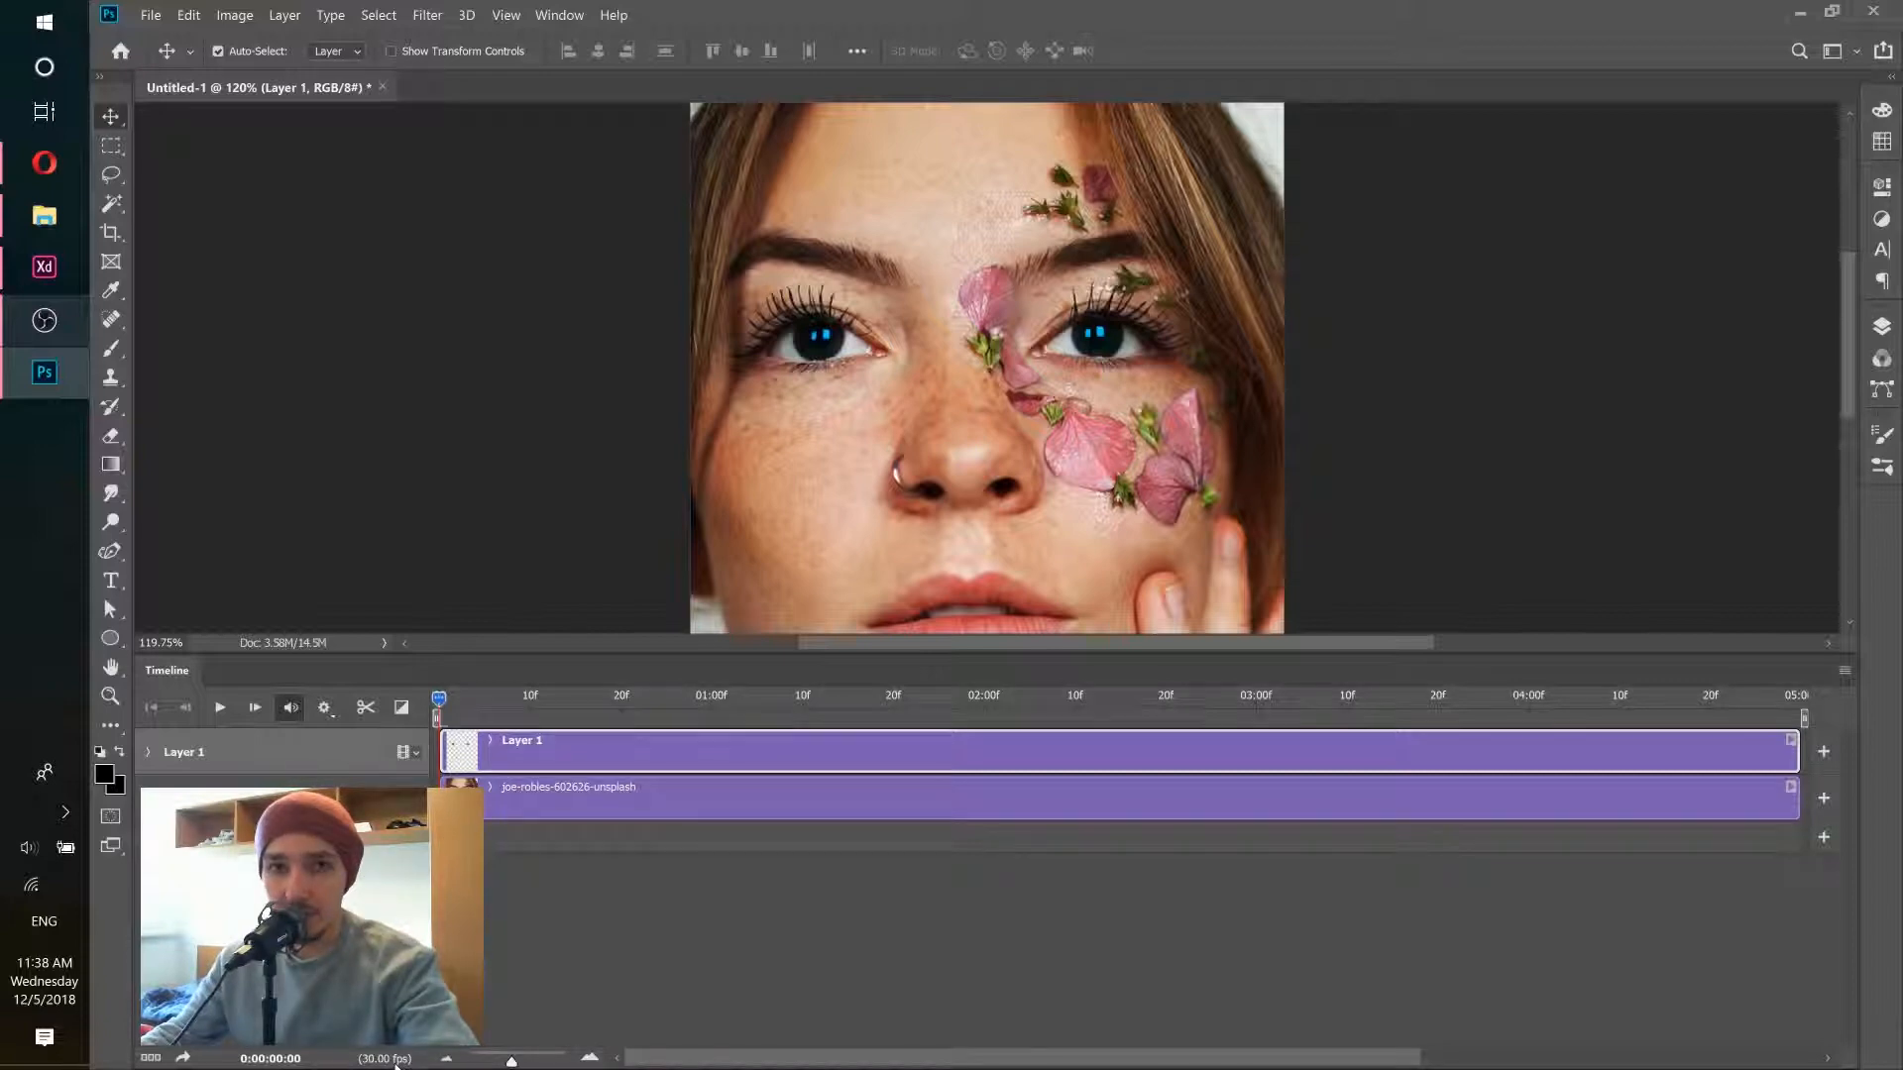
Step: Scrub the timeline playhead from the start through the one-second mark to 0:00:01:13
{"action": "left_click", "coordinate": [452, 699]}
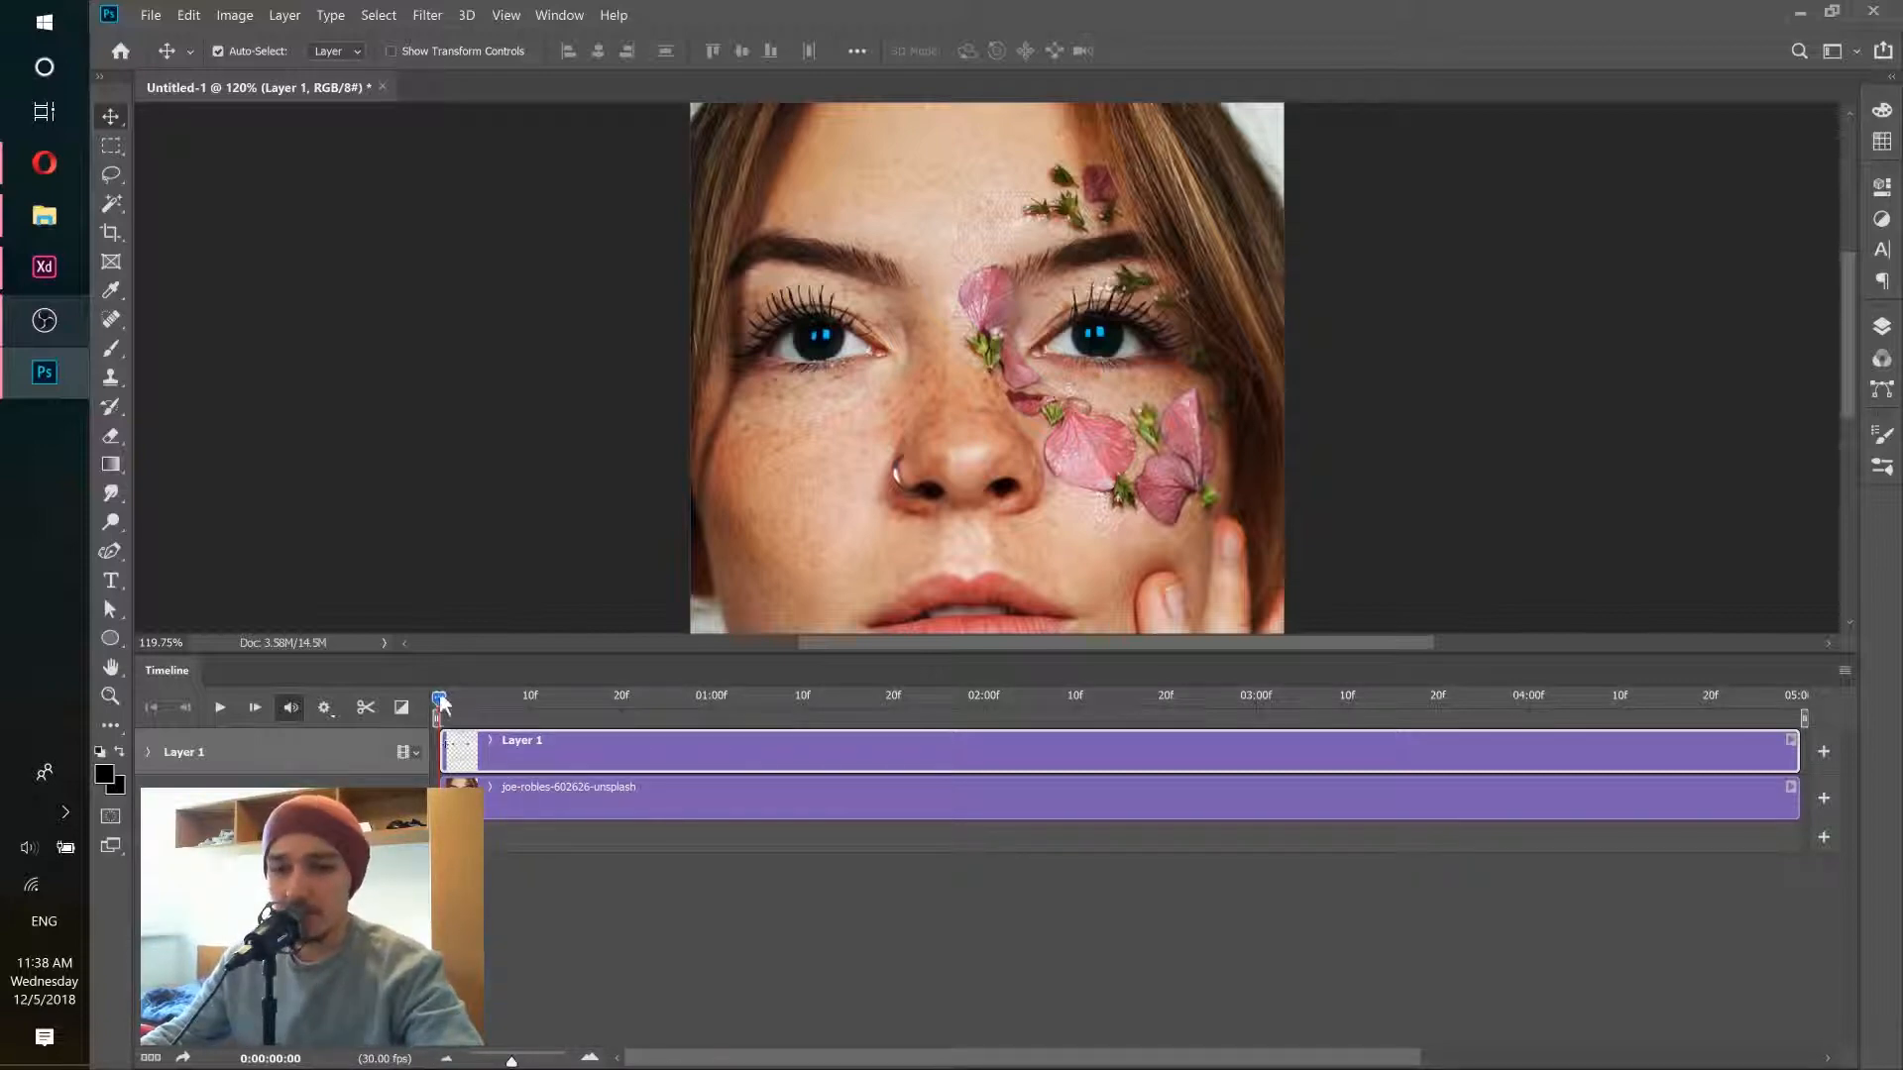
{"action": "left_click_drag", "start_coordinate": [507, 698], "coordinate": [583, 696]}
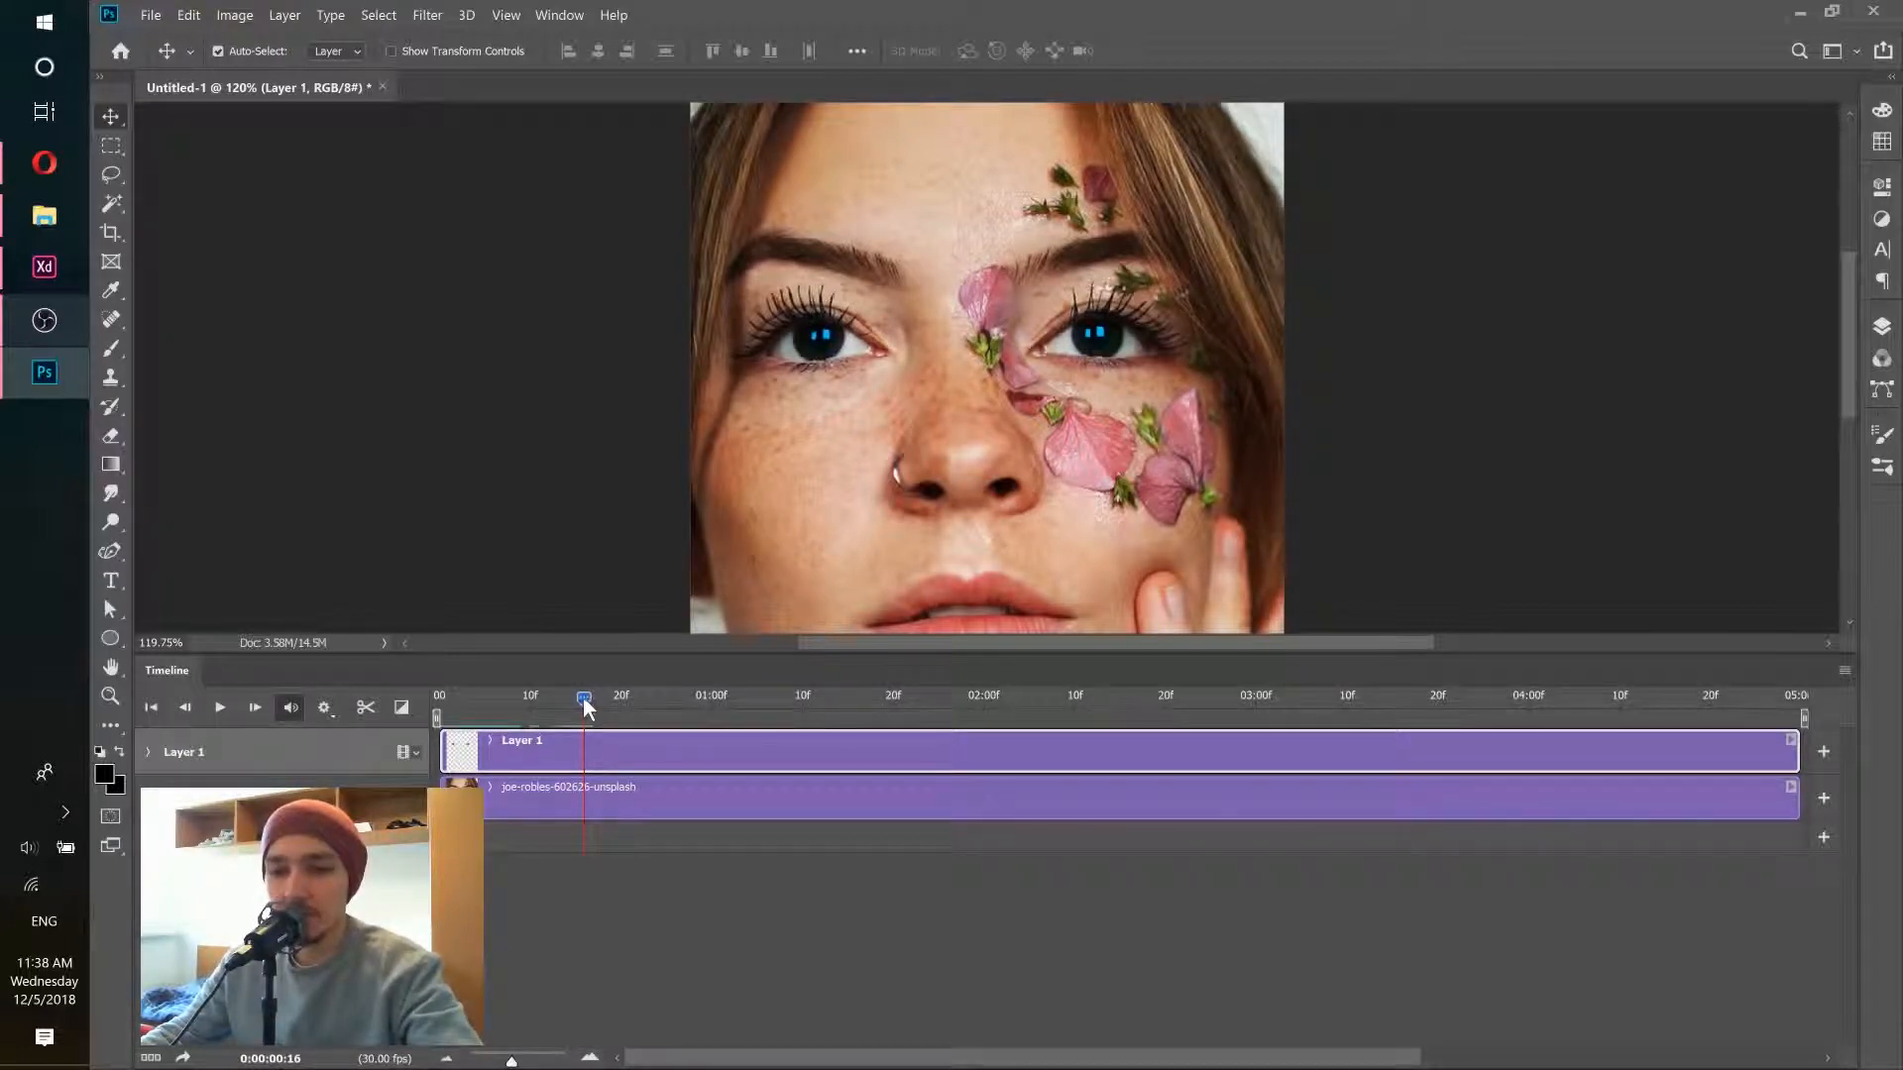
{"action": "left_click_drag", "start_coordinate": [585, 700], "coordinate": [712, 702]}
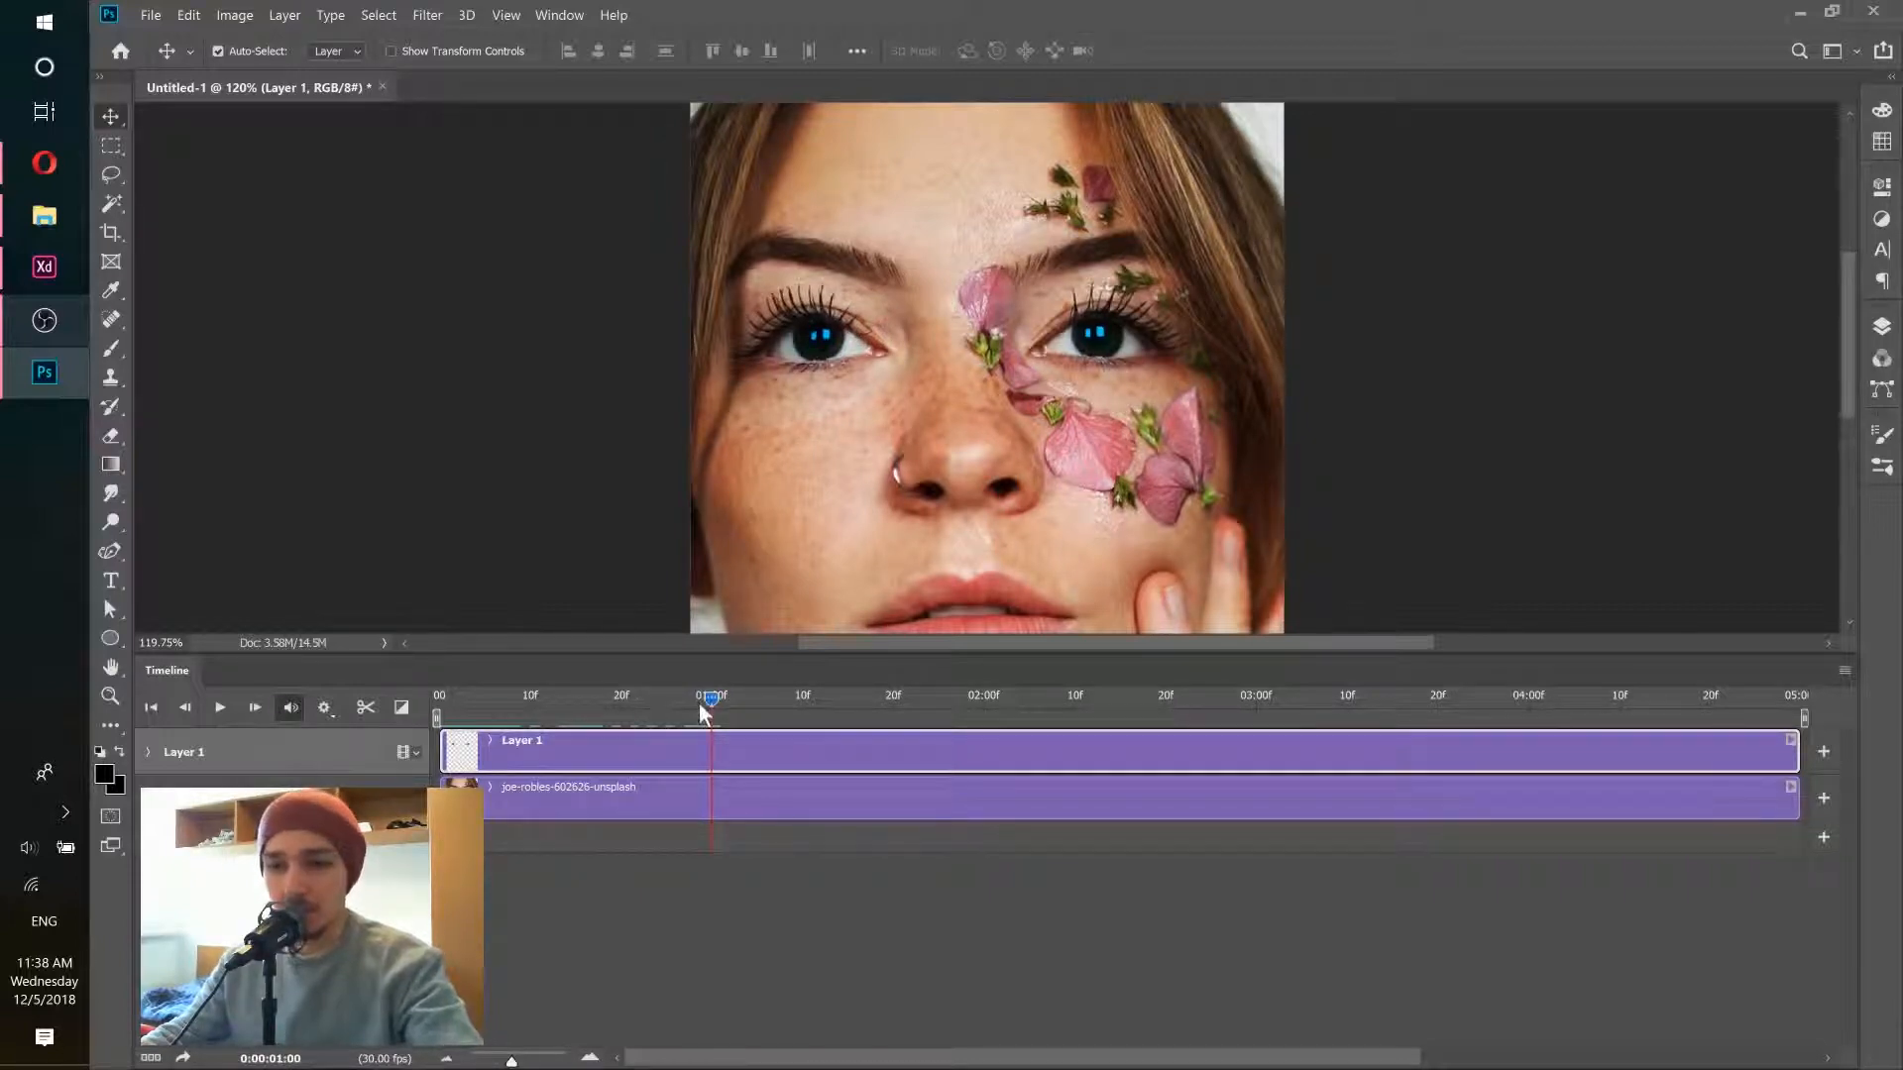
{"action": "left_click_drag", "start_coordinate": [725, 706], "coordinate": [830, 700]}
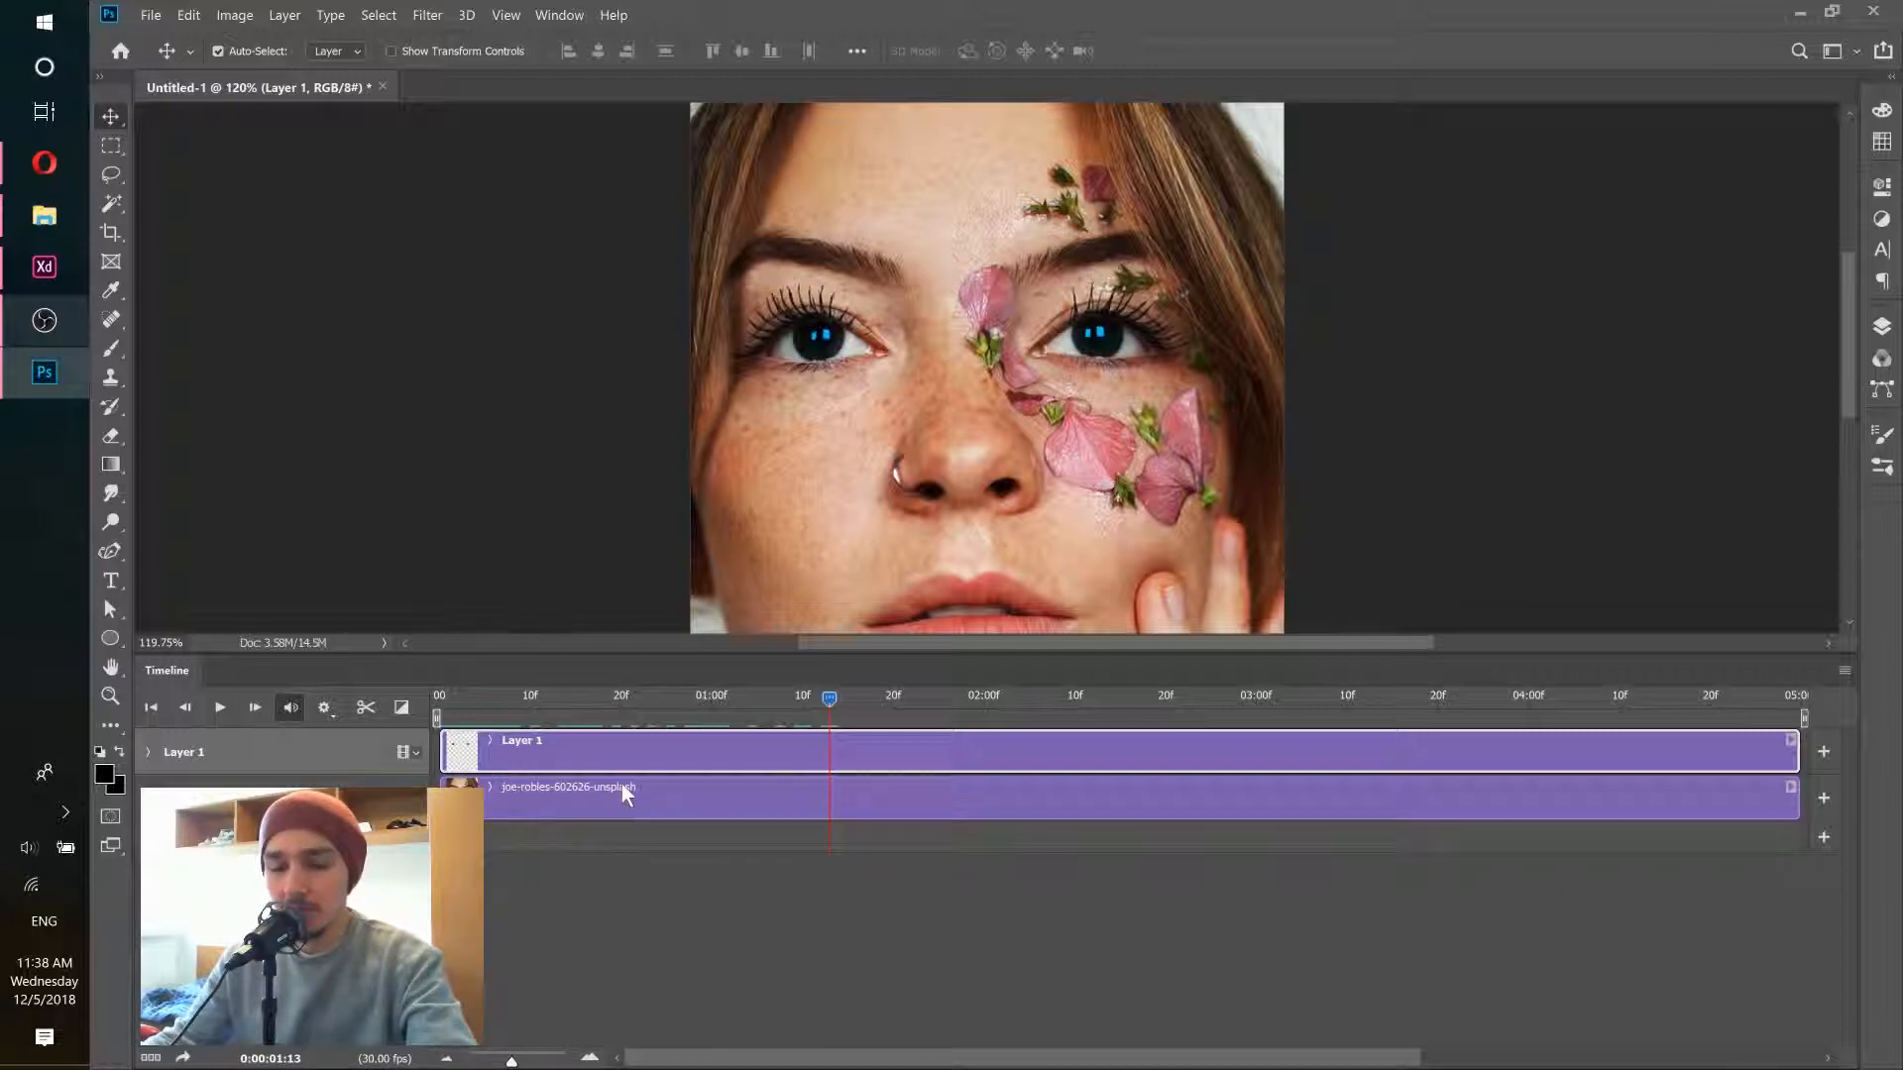
Step: Magnify the timeline until every single frame is marked and examine the frames around the one-second mark
{"action": "left_click", "coordinate": [588, 1061]}
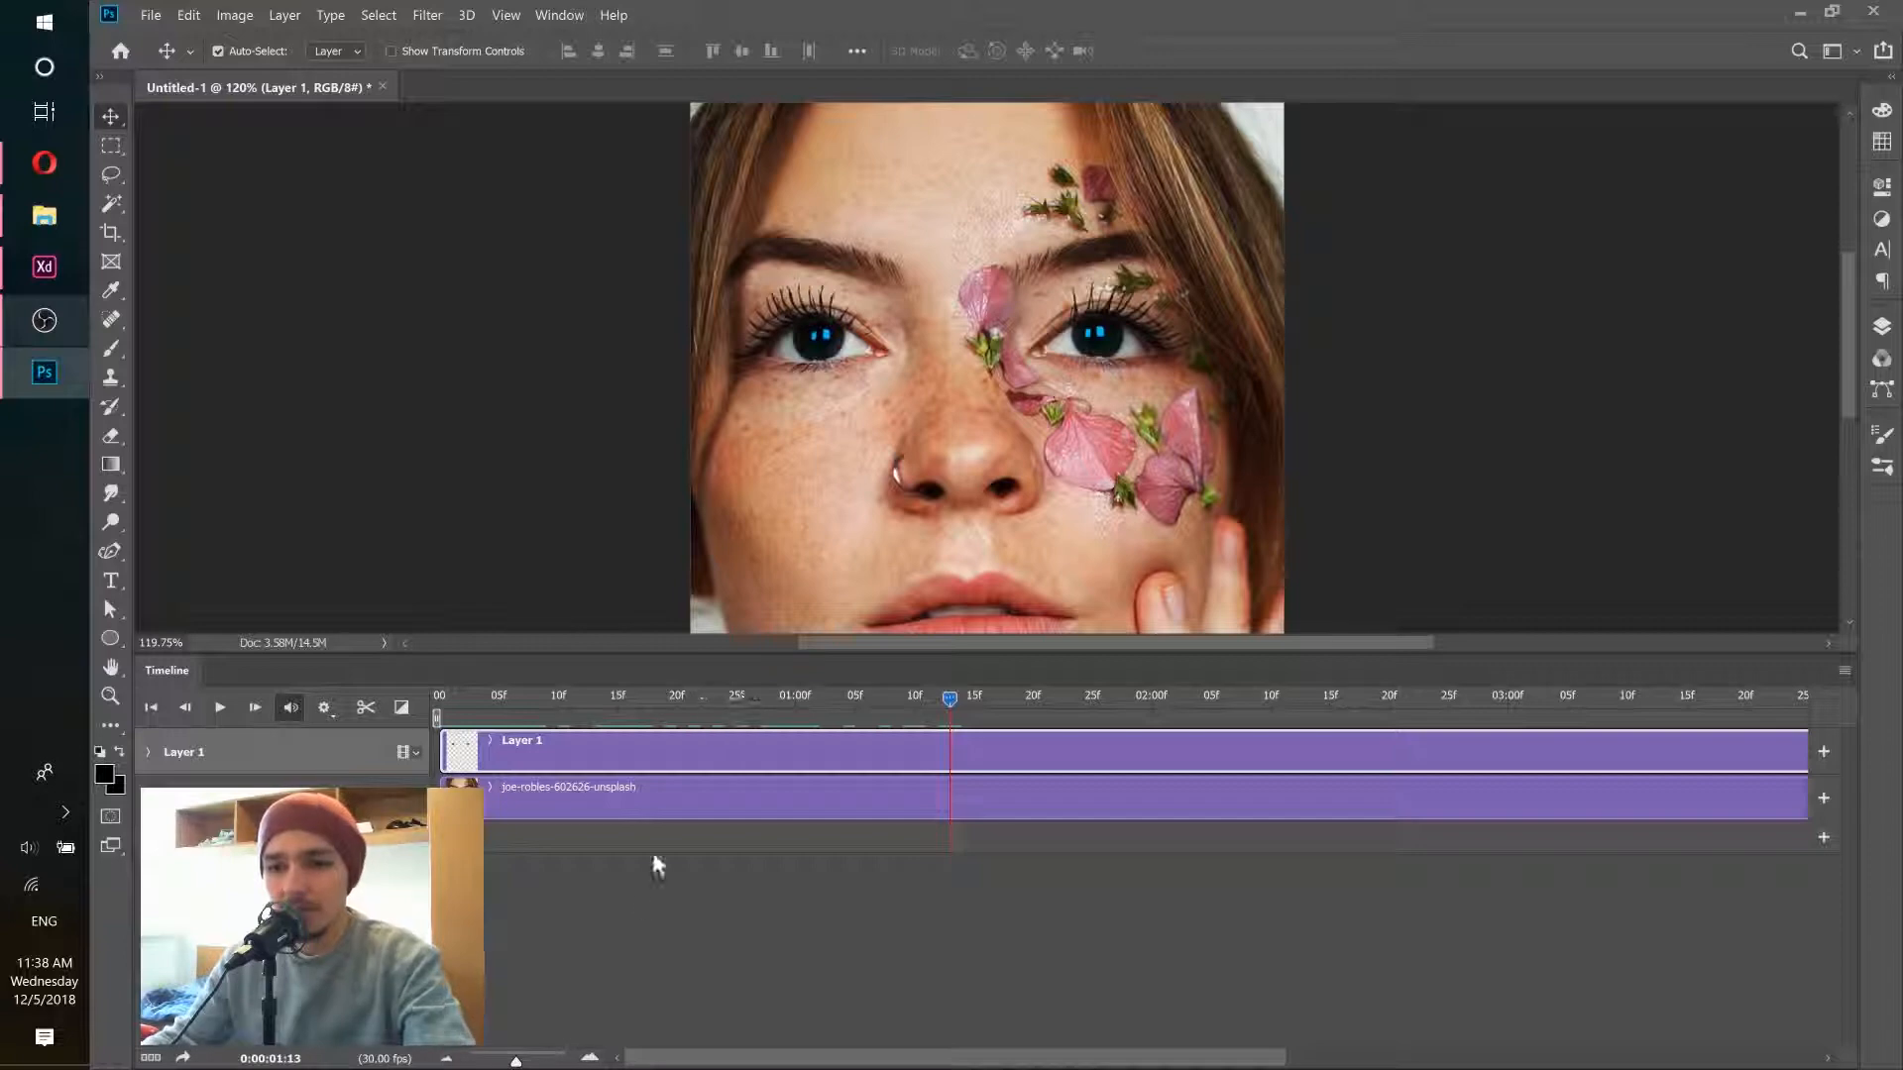
{"action": "left_click", "coordinate": [592, 1056]}
{"action": "left_click", "coordinate": [592, 1057]}
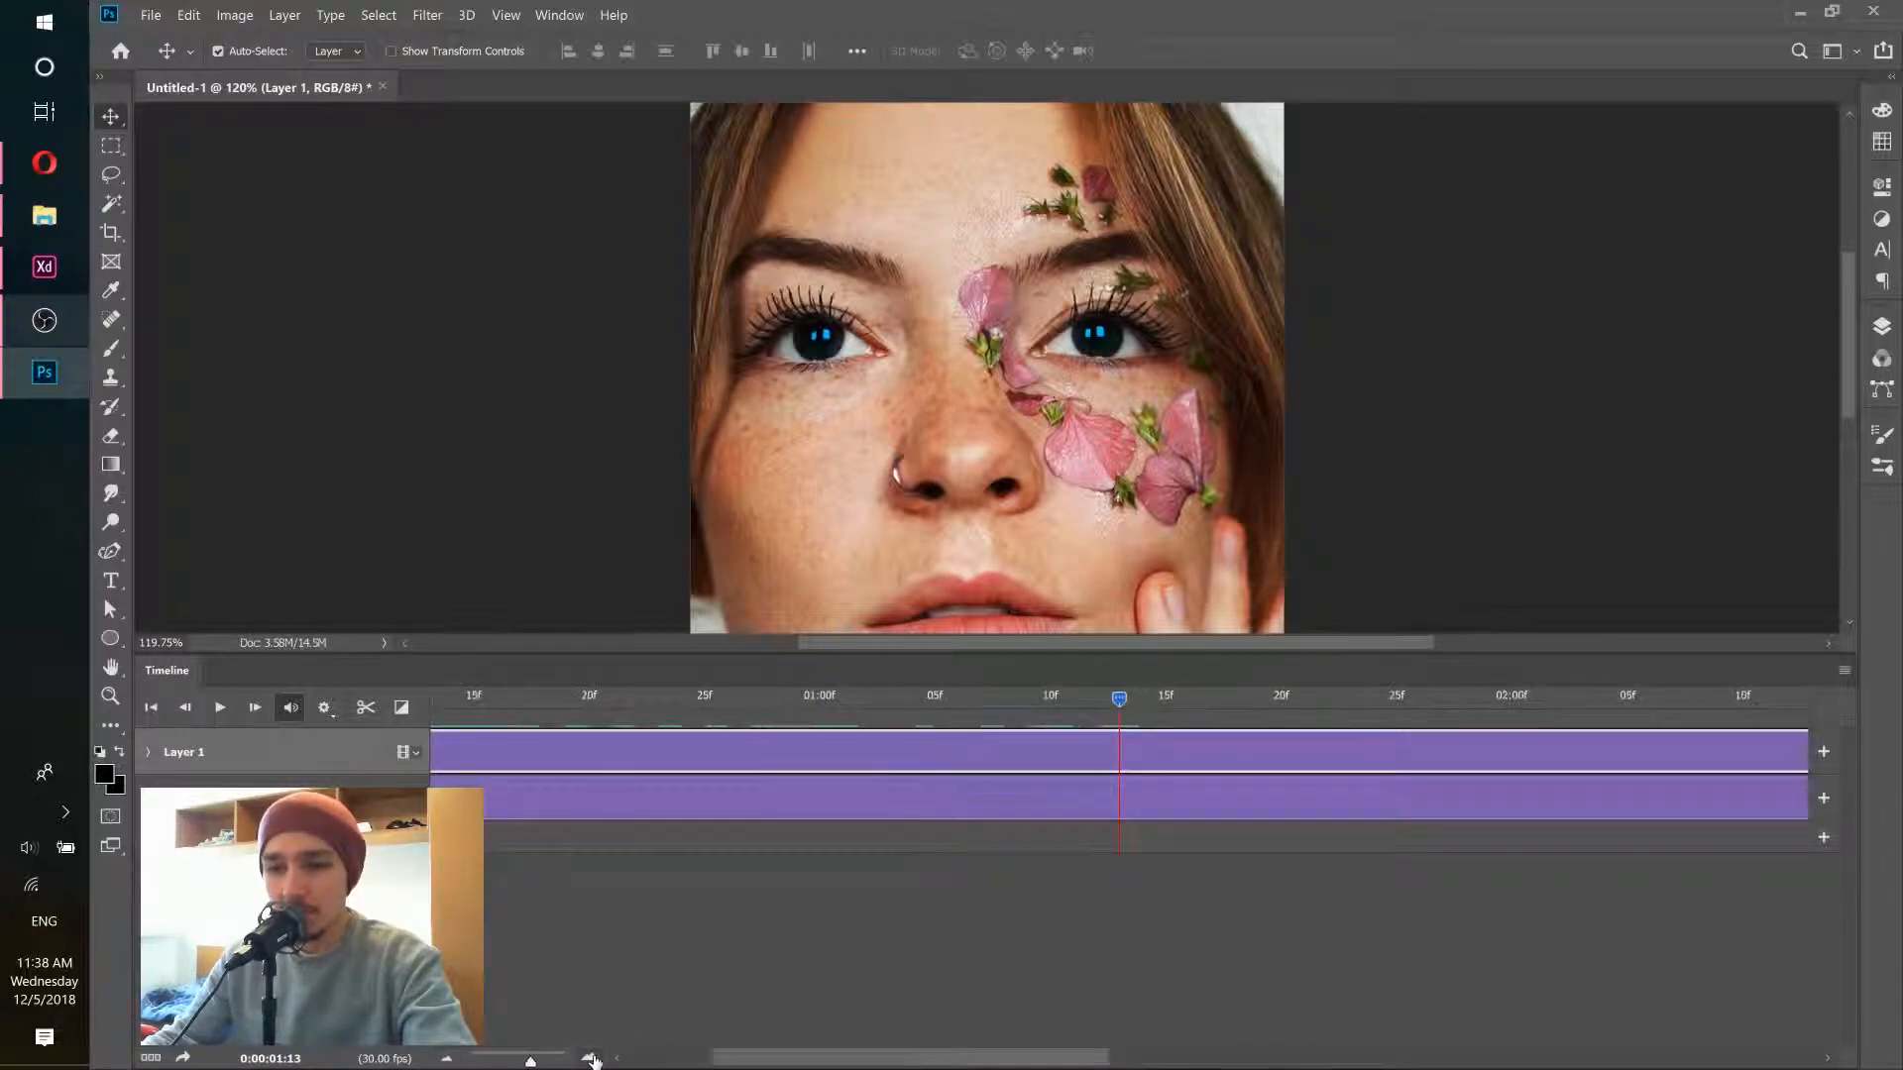
{"action": "left_click", "coordinate": [592, 1057]}
{"action": "left_click", "coordinate": [592, 1057]}
{"action": "left_click", "coordinate": [592, 1056]}
{"action": "left_click", "coordinate": [591, 1056]}
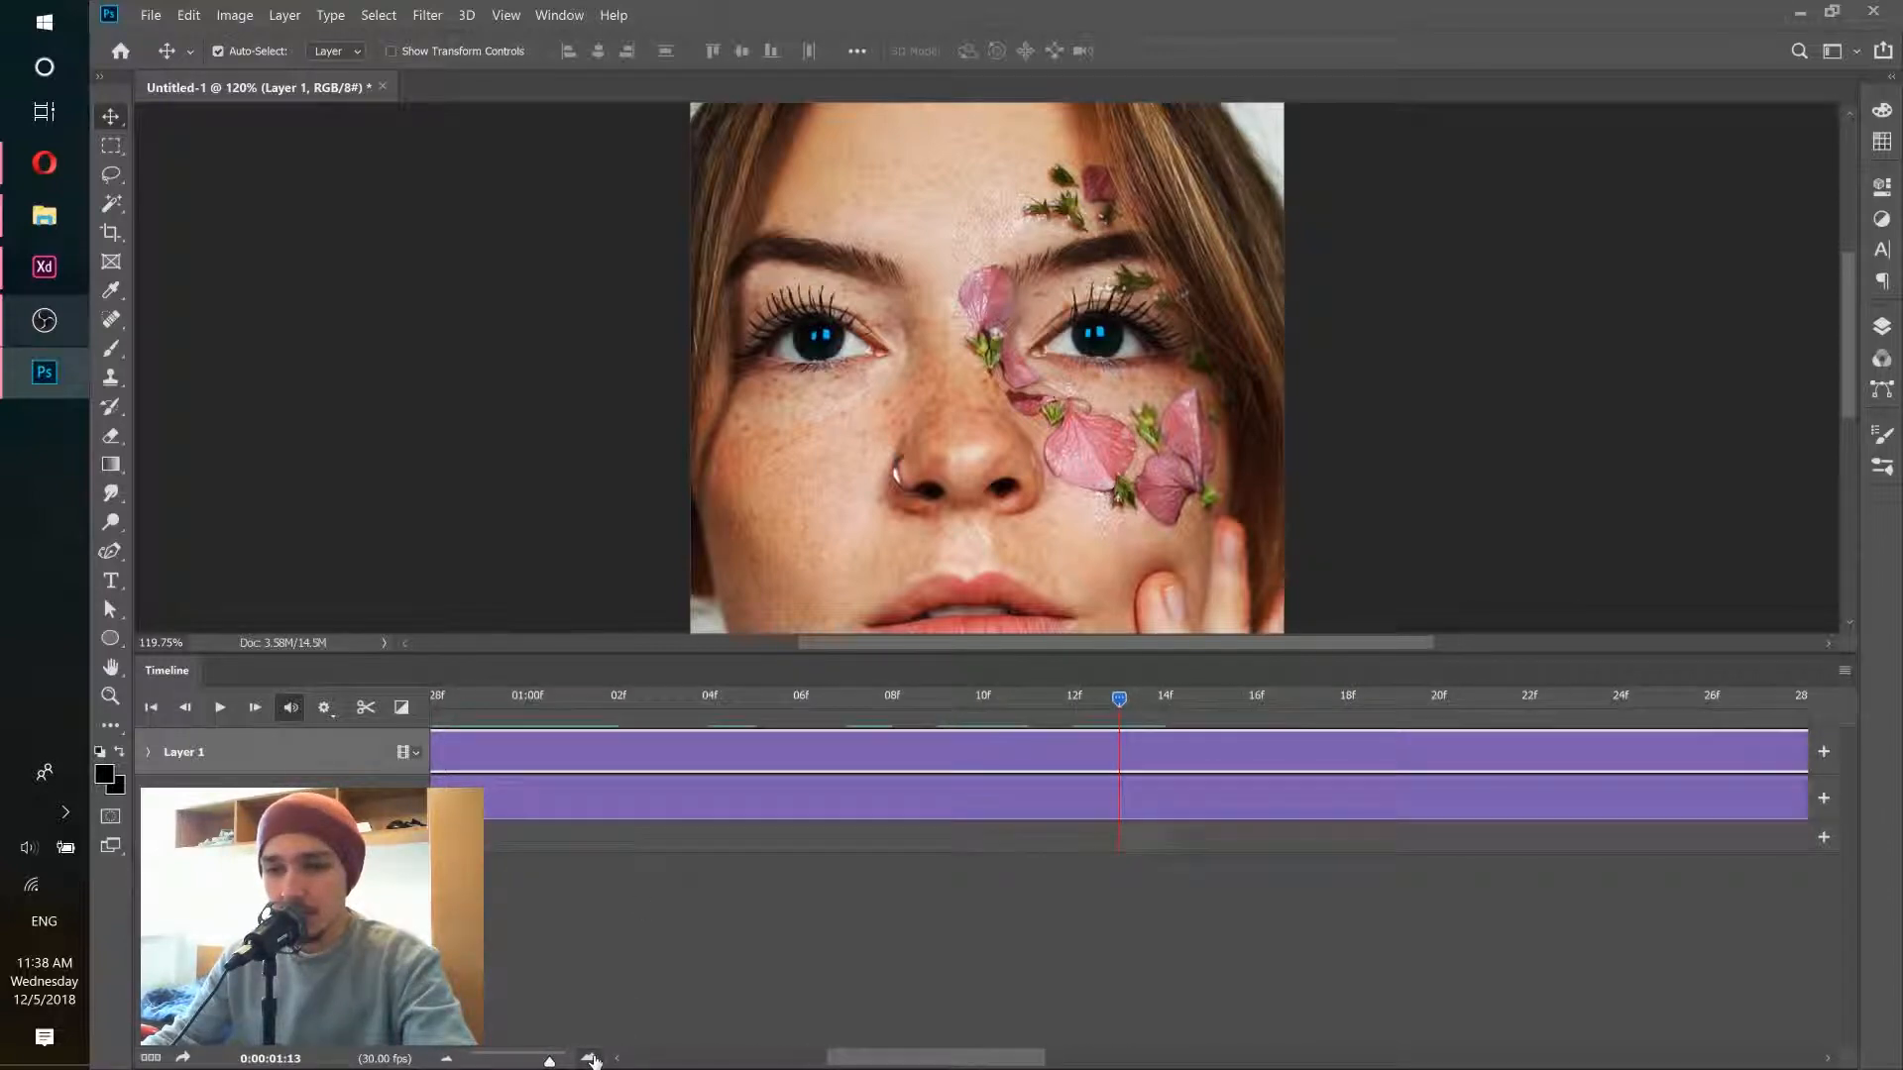
{"action": "left_click", "coordinate": [591, 1056]}
{"action": "left_click", "coordinate": [591, 1057]}
{"action": "left_click", "coordinate": [592, 1057]}
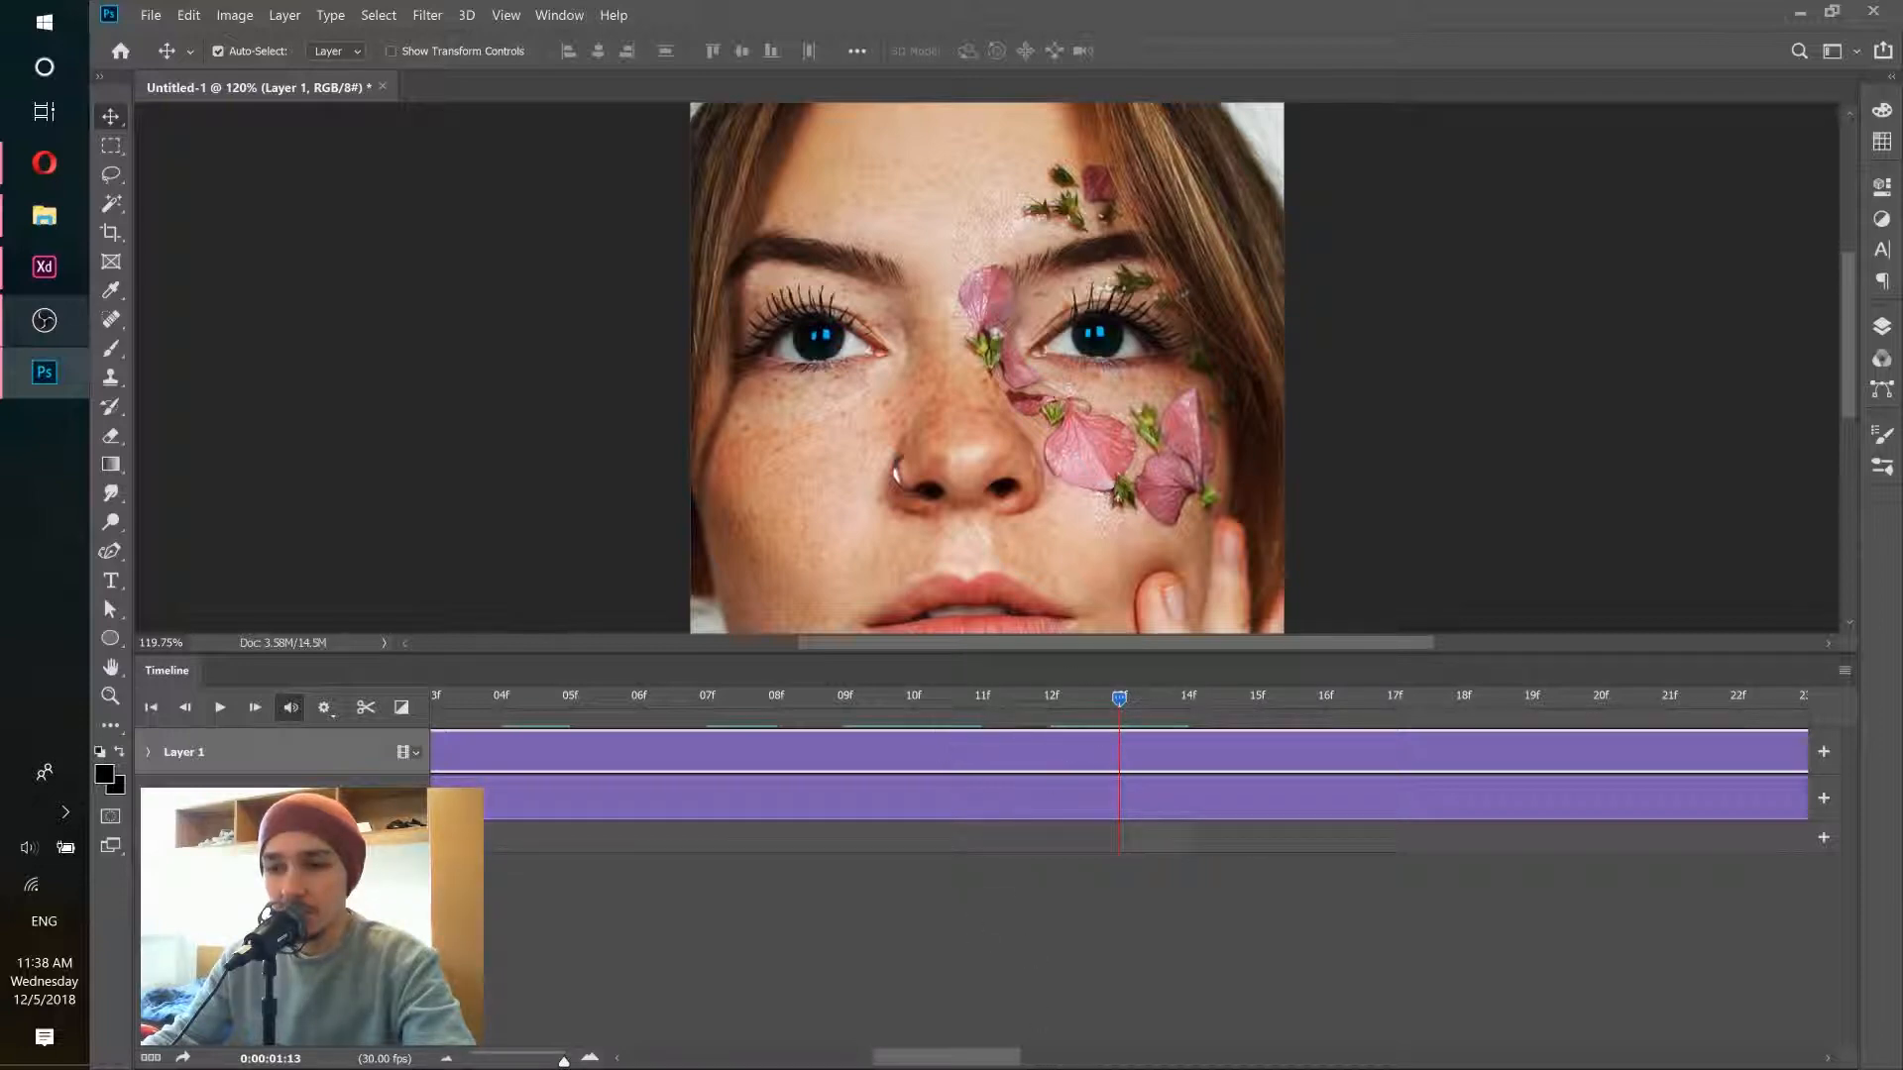
{"action": "left_click_drag", "start_coordinate": [996, 1063], "coordinate": [1109, 1062]}
{"action": "left_click_drag", "start_coordinate": [1085, 1064], "coordinate": [801, 1058]}
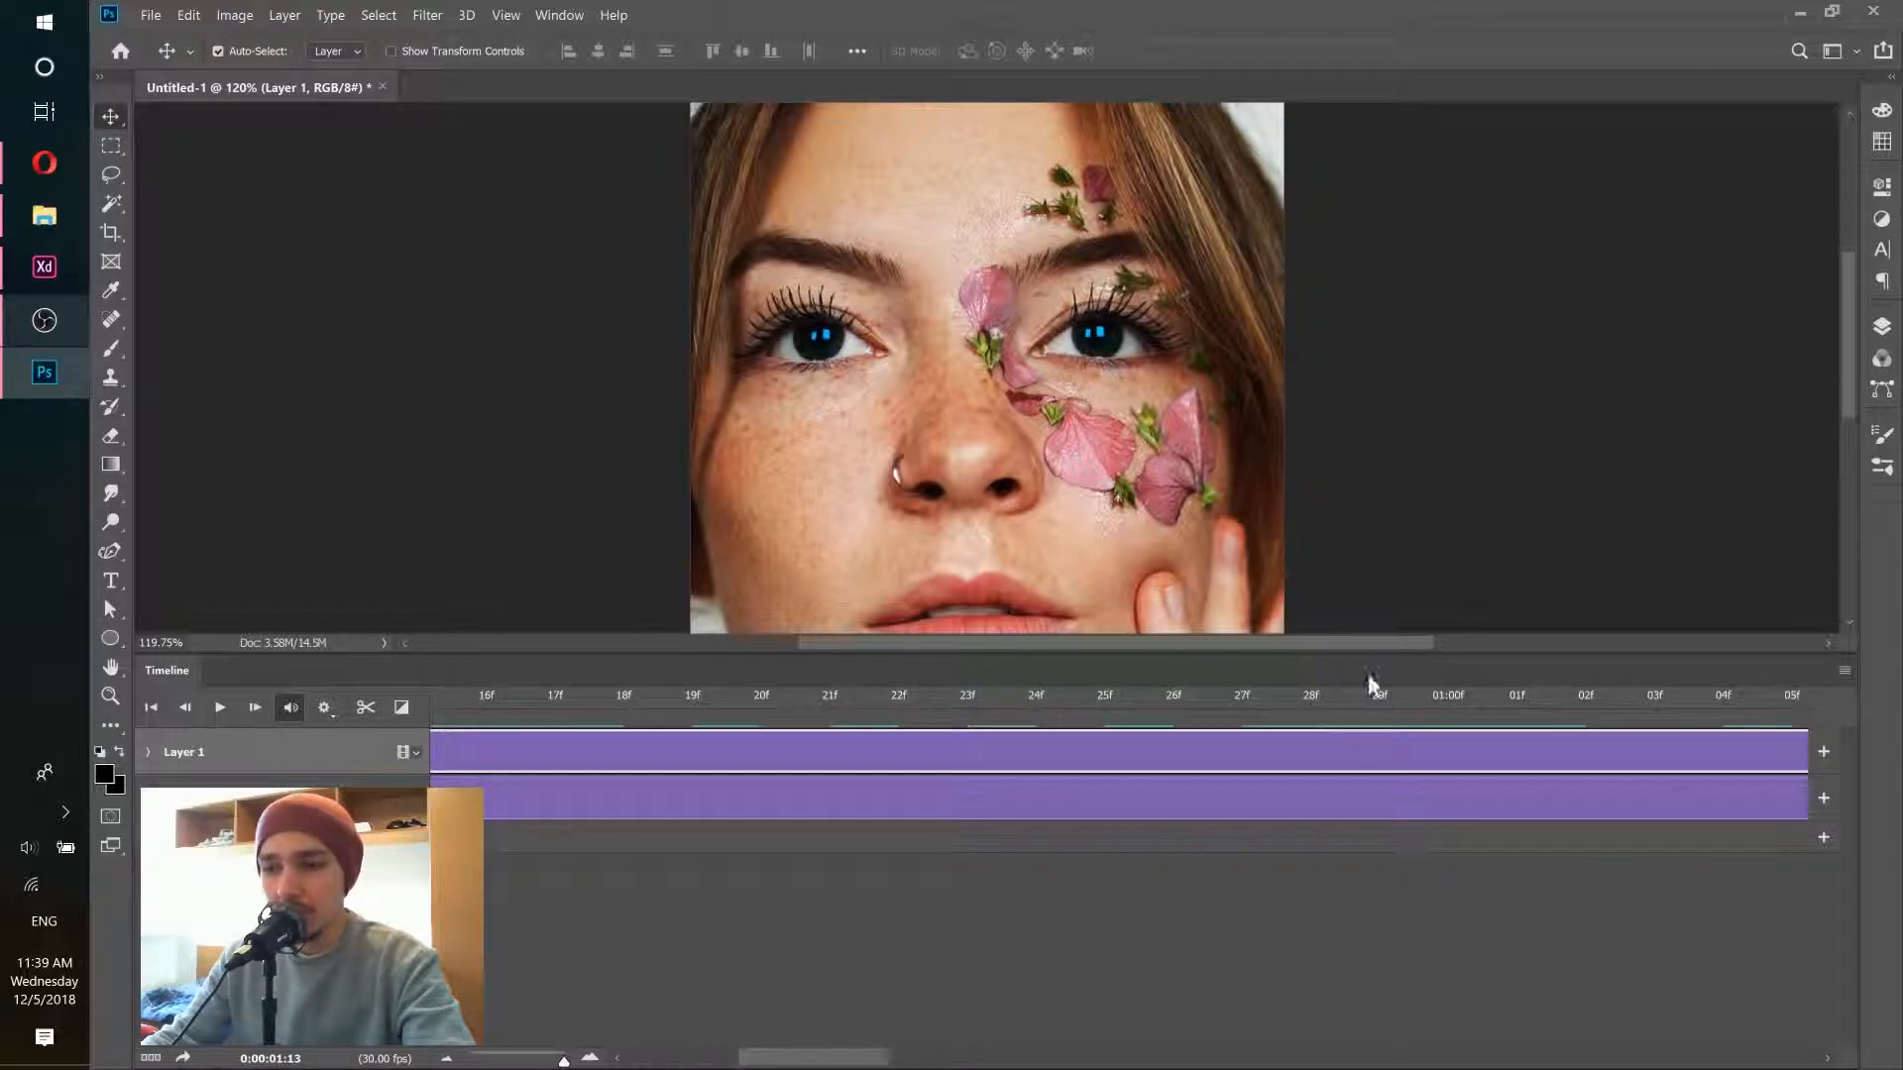
Step: Place the playhead at 0:00:01:00 and shrink the timeline scale until the full five-second clips fit in view
{"action": "left_click", "coordinate": [1449, 698]}
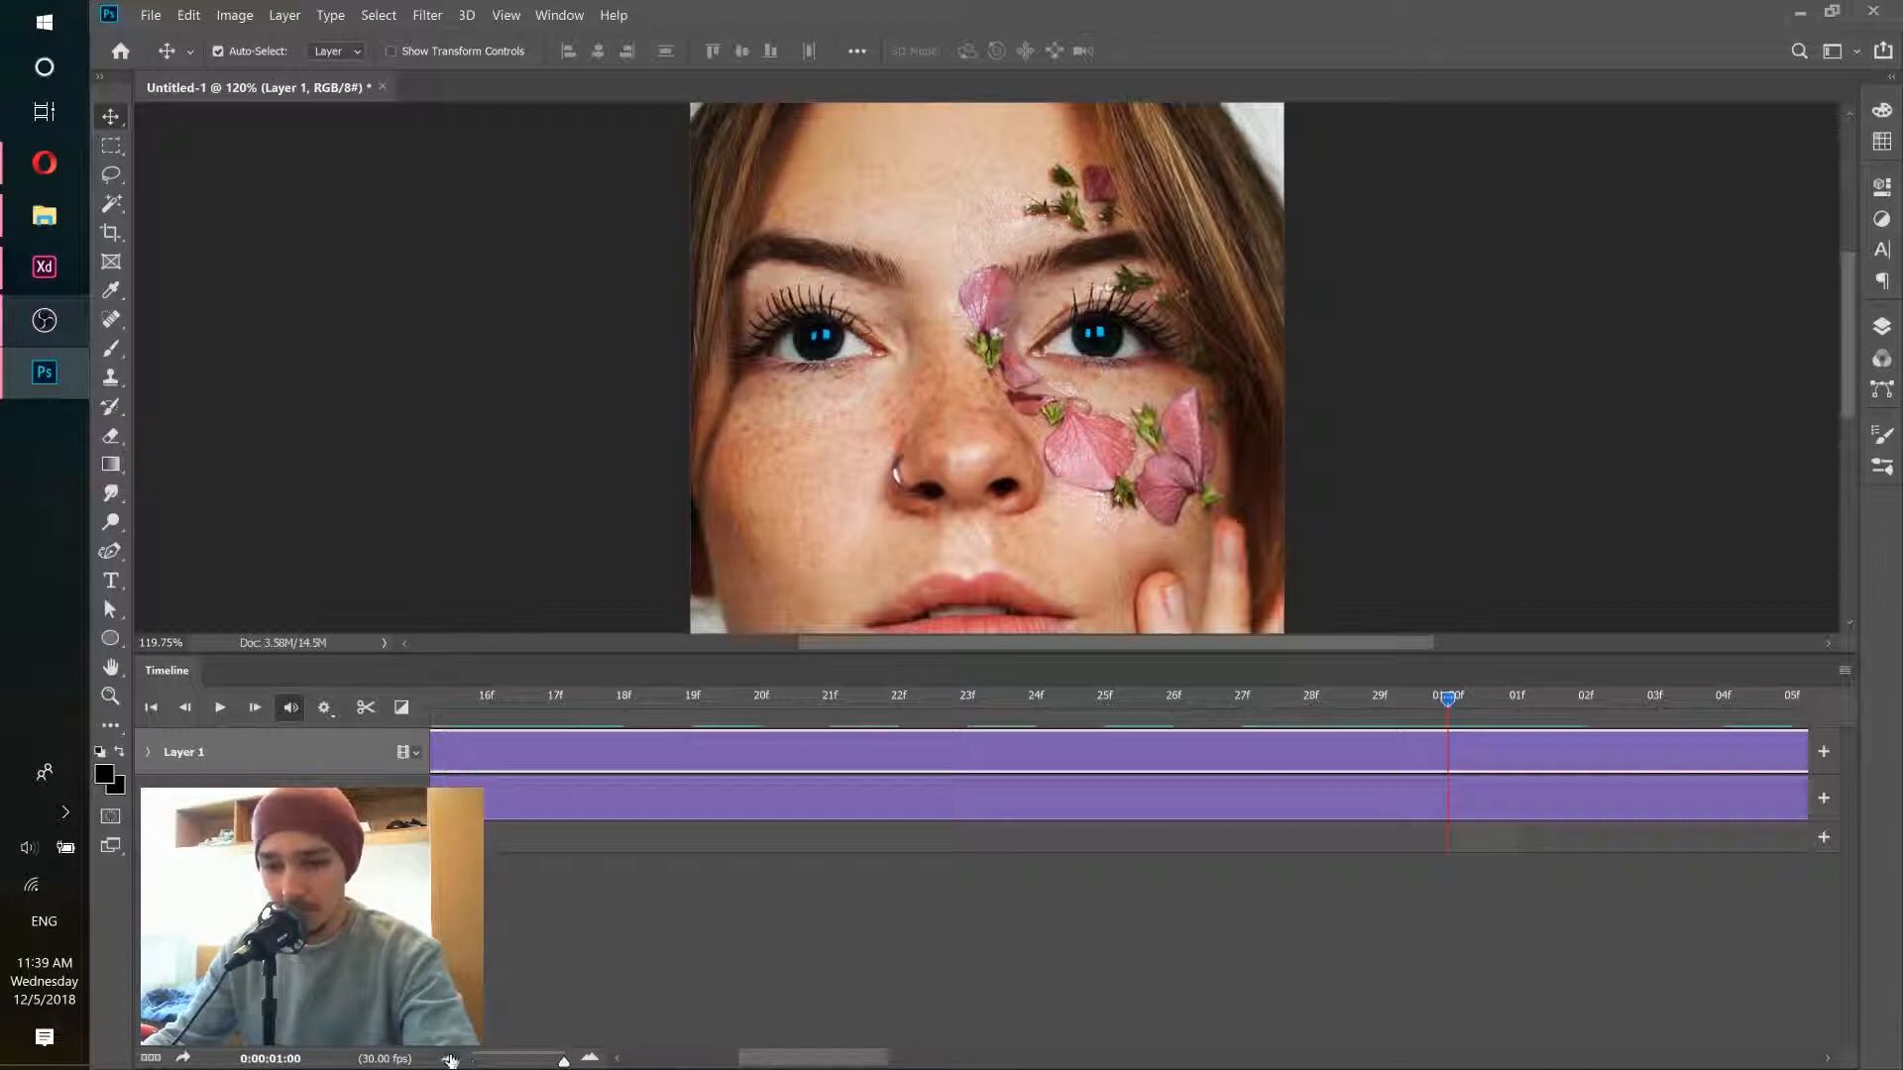
{"action": "left_click_drag", "start_coordinate": [564, 1061], "coordinate": [508, 1060]}
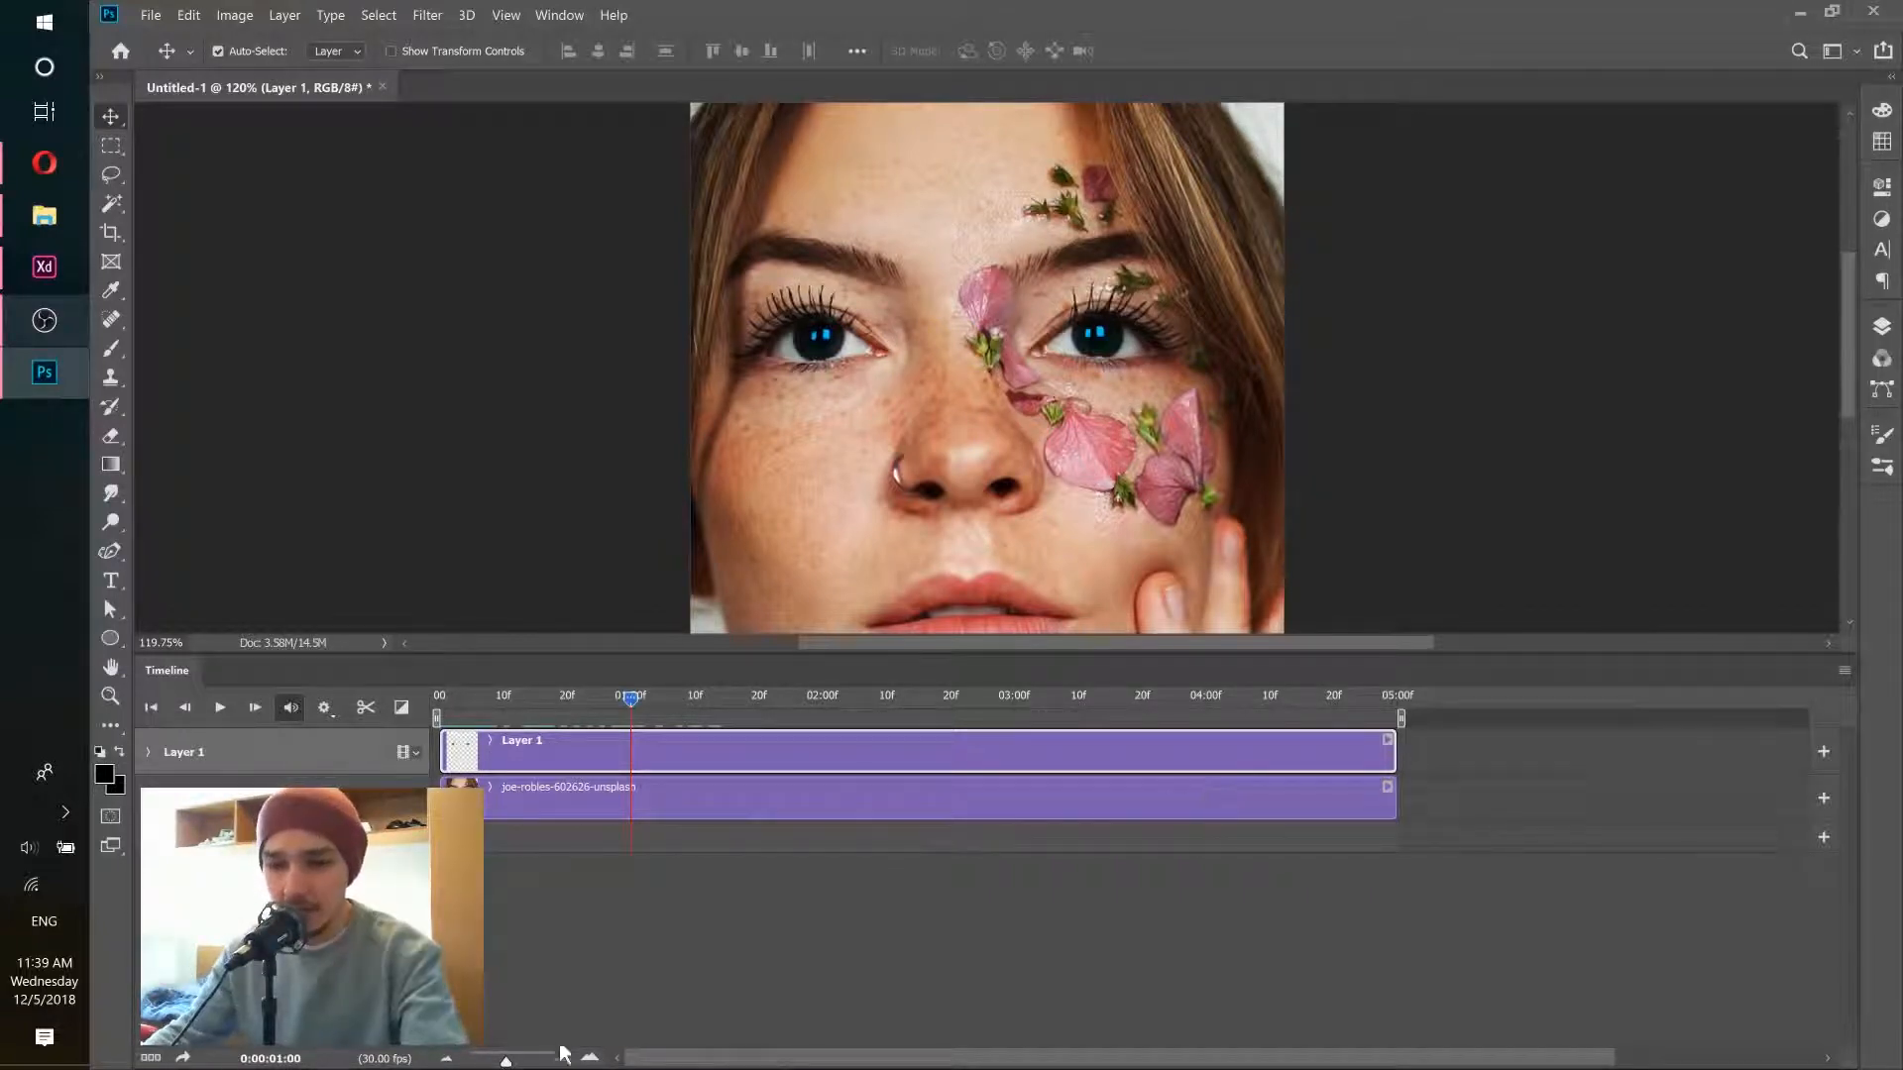
{"action": "mouse_move", "coordinate": [503, 1058]}
{"action": "left_mouse_down"}
{"action": "mouse_move", "coordinate": [451, 1063]}
{"action": "mouse_move", "coordinate": [506, 1062]}
{"action": "left_mouse_up"}
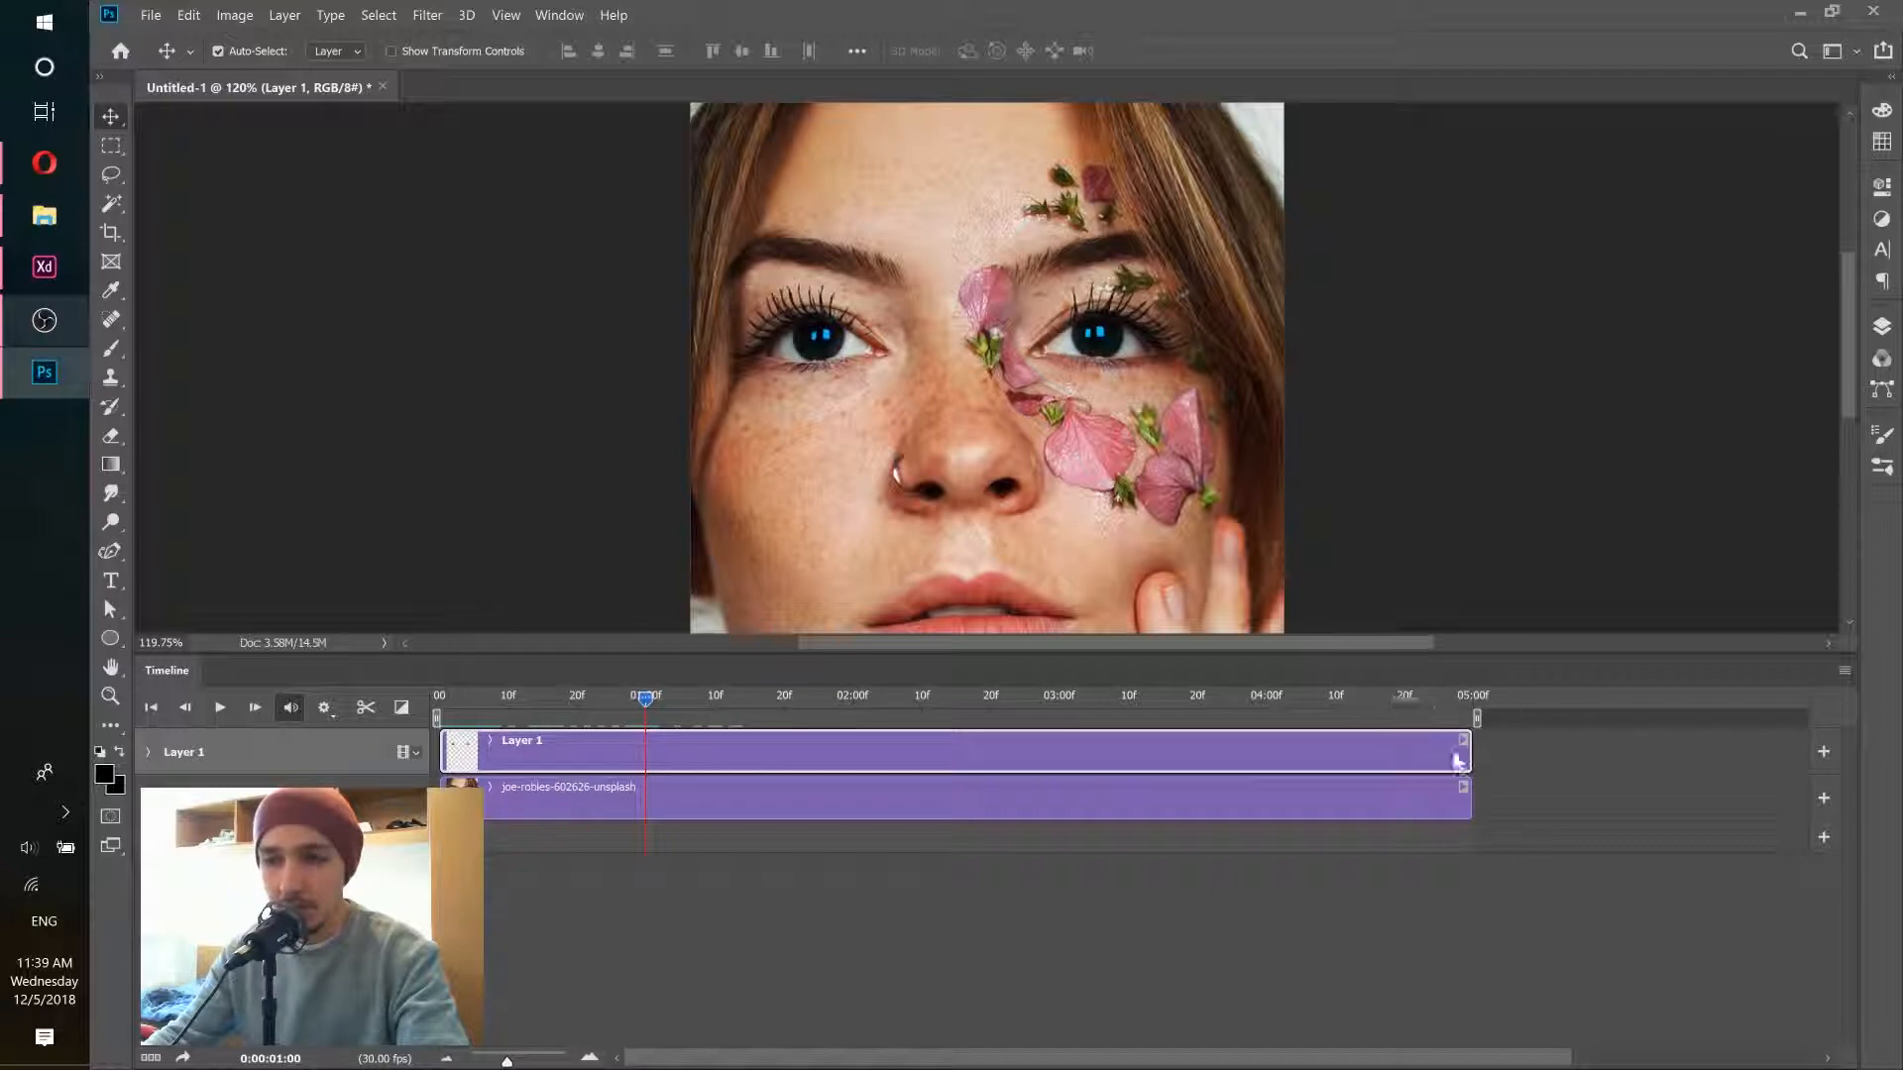
{"action": "left_click", "coordinate": [589, 1058]}
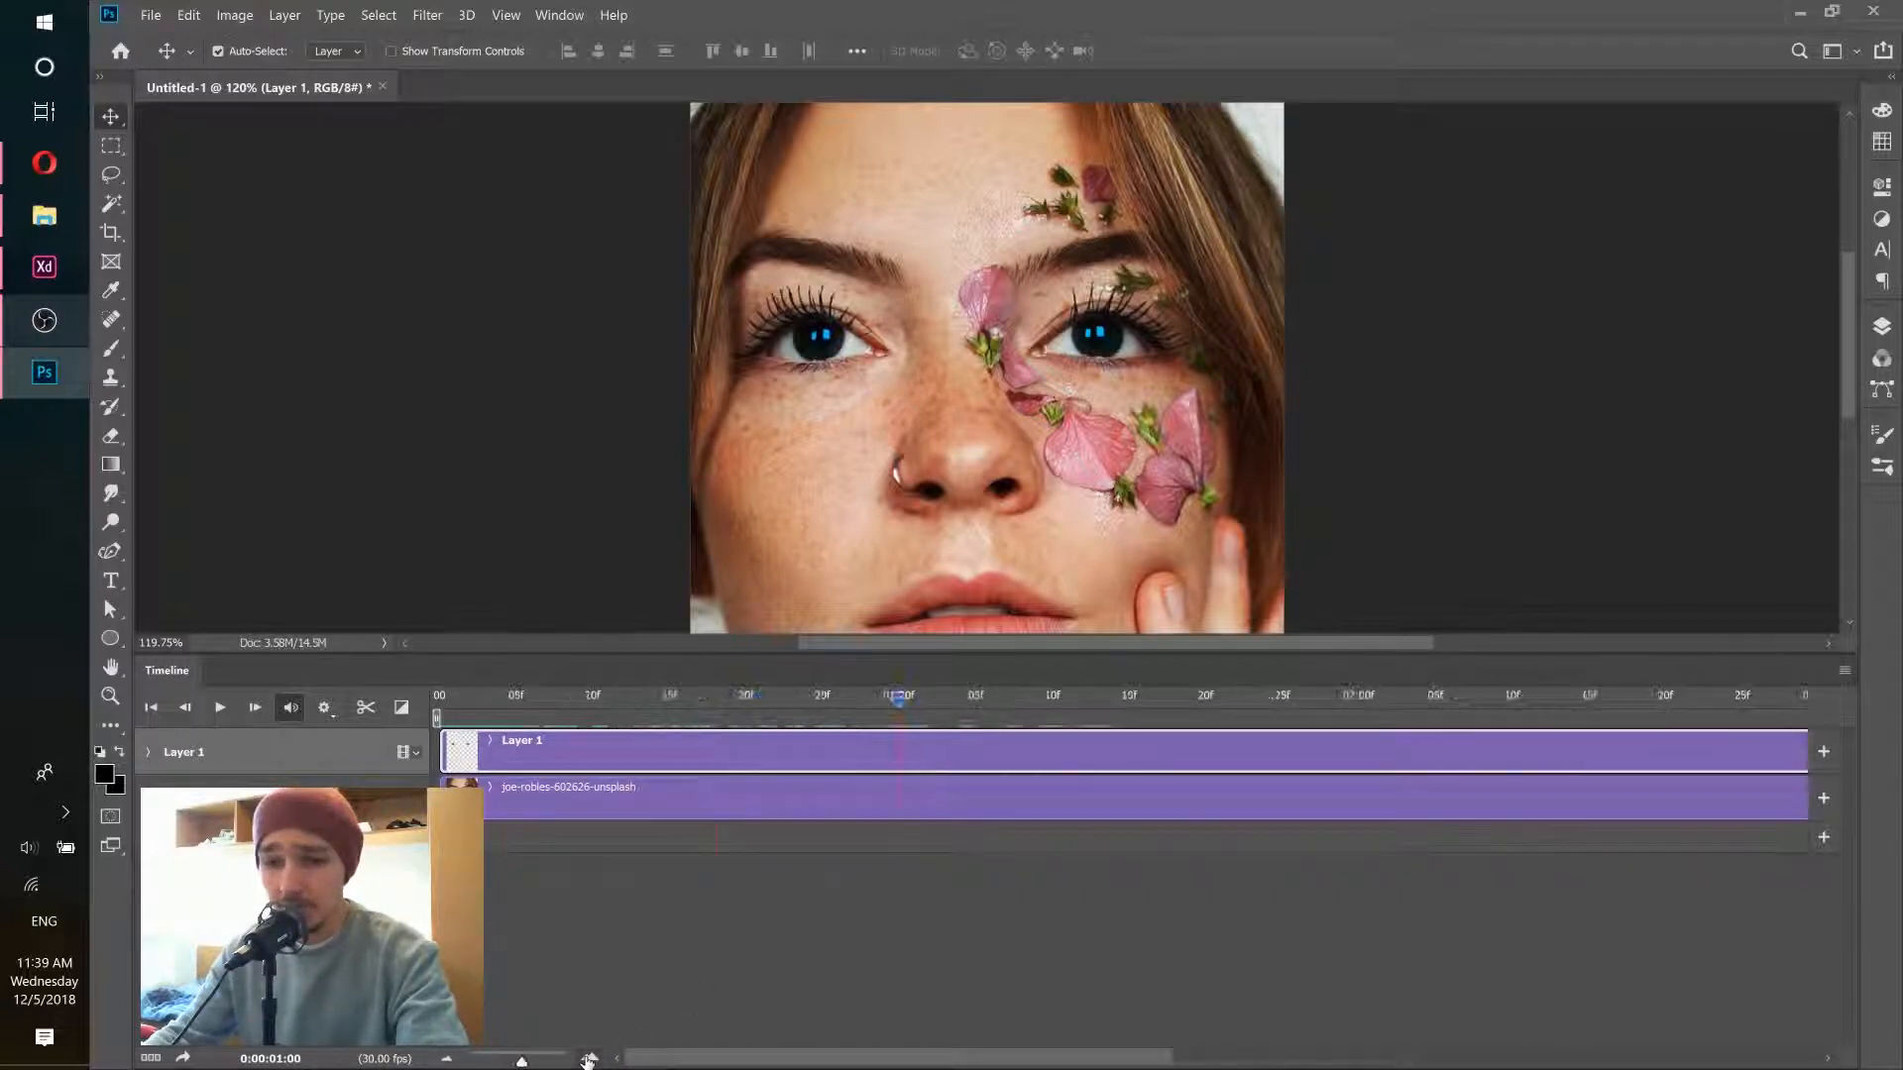
{"action": "mouse_move", "coordinate": [498, 1063]}
{"action": "left_mouse_down"}
{"action": "mouse_move", "coordinate": [453, 1057]}
{"action": "mouse_move", "coordinate": [510, 1061]}
{"action": "left_mouse_up"}
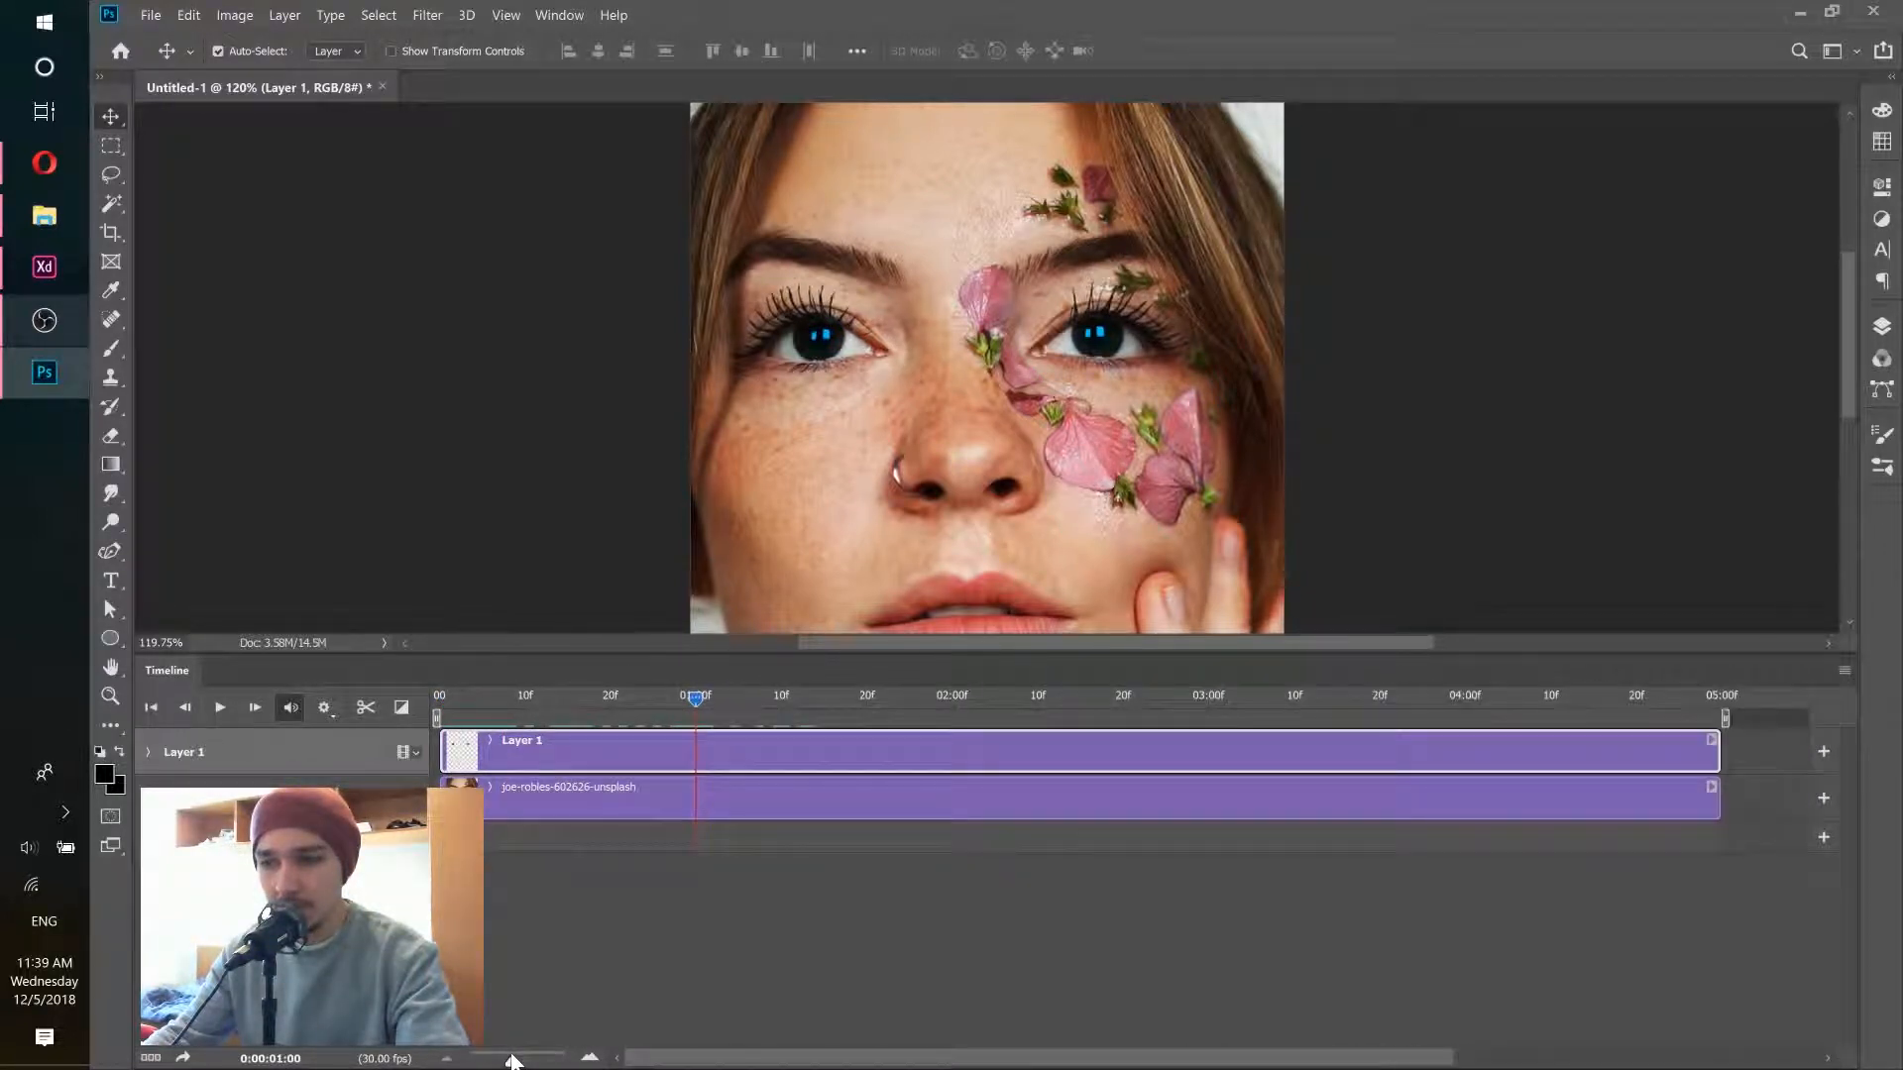
Step: Expand Layer 1's animation properties in the timeline, scrub through the first two seconds, and return the playhead to 0:00:00:00
{"action": "left_click", "coordinate": [525, 700]}
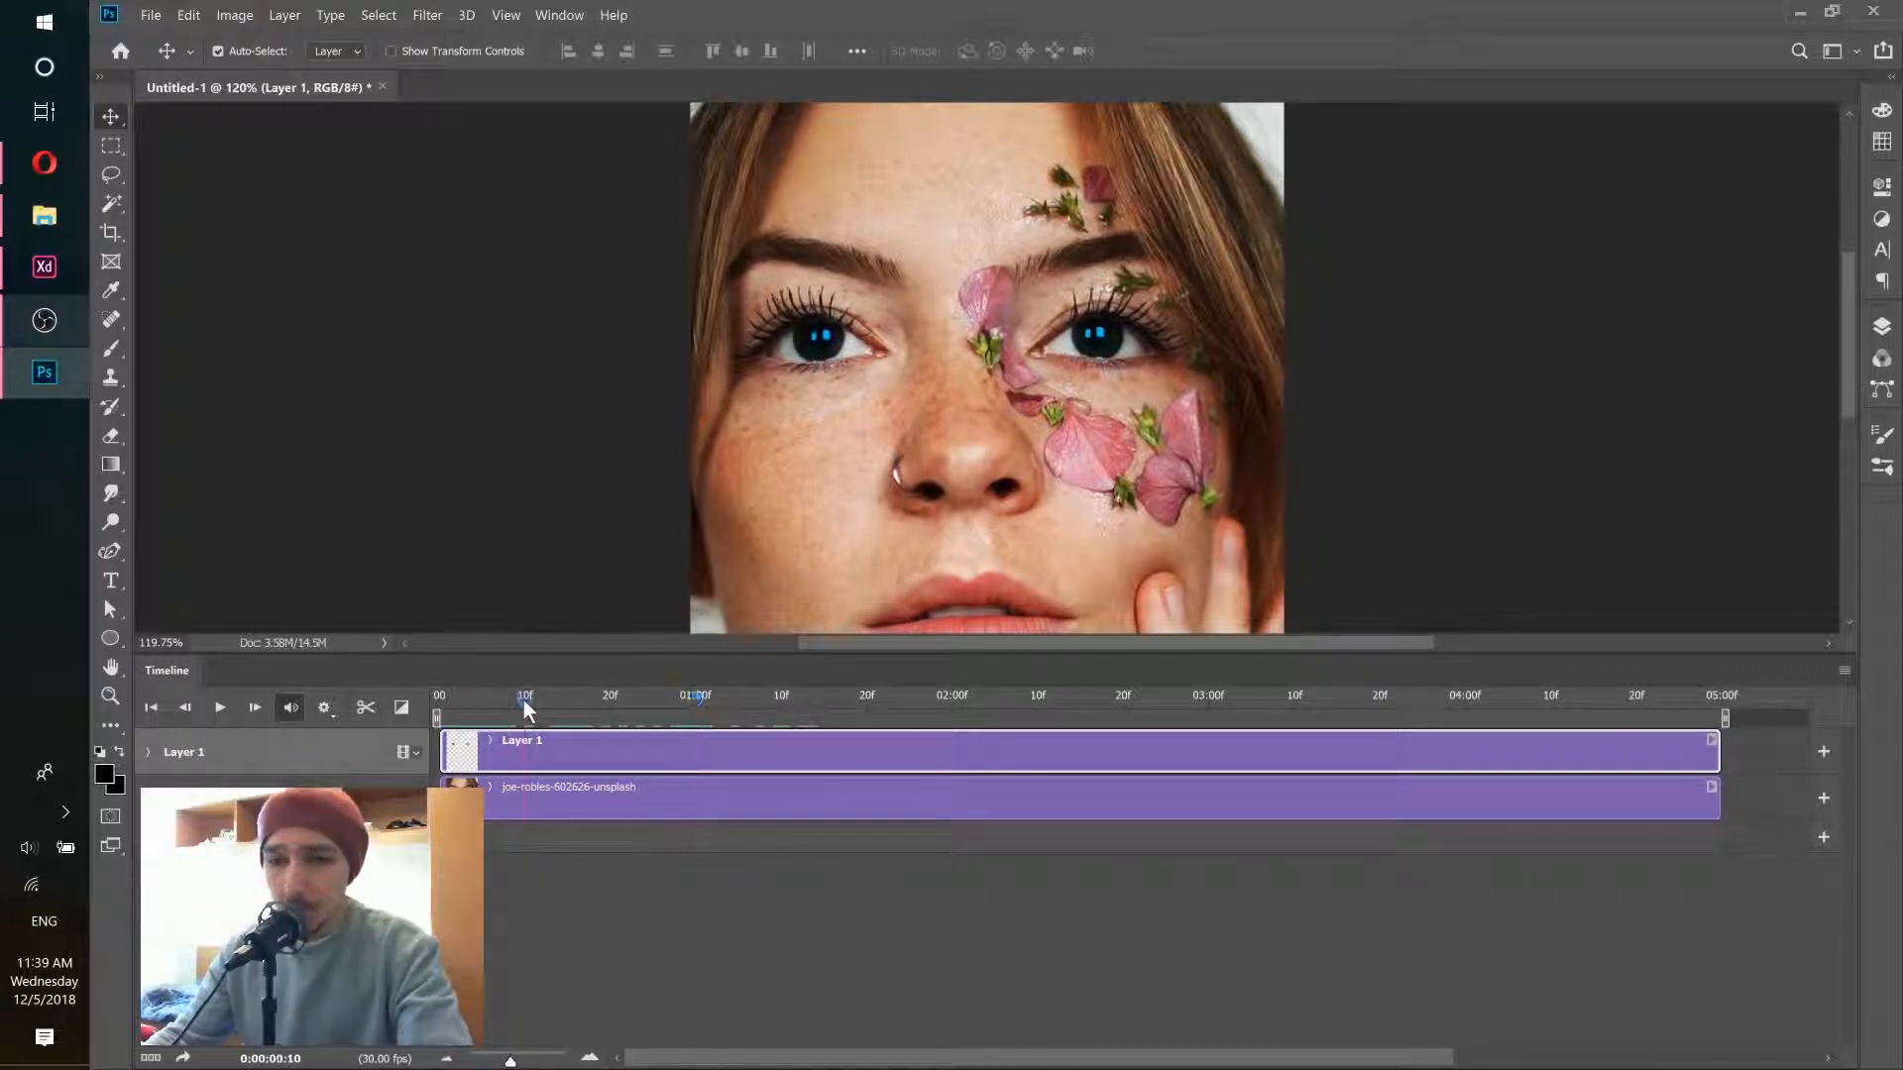
{"action": "left_click", "coordinate": [148, 751]}
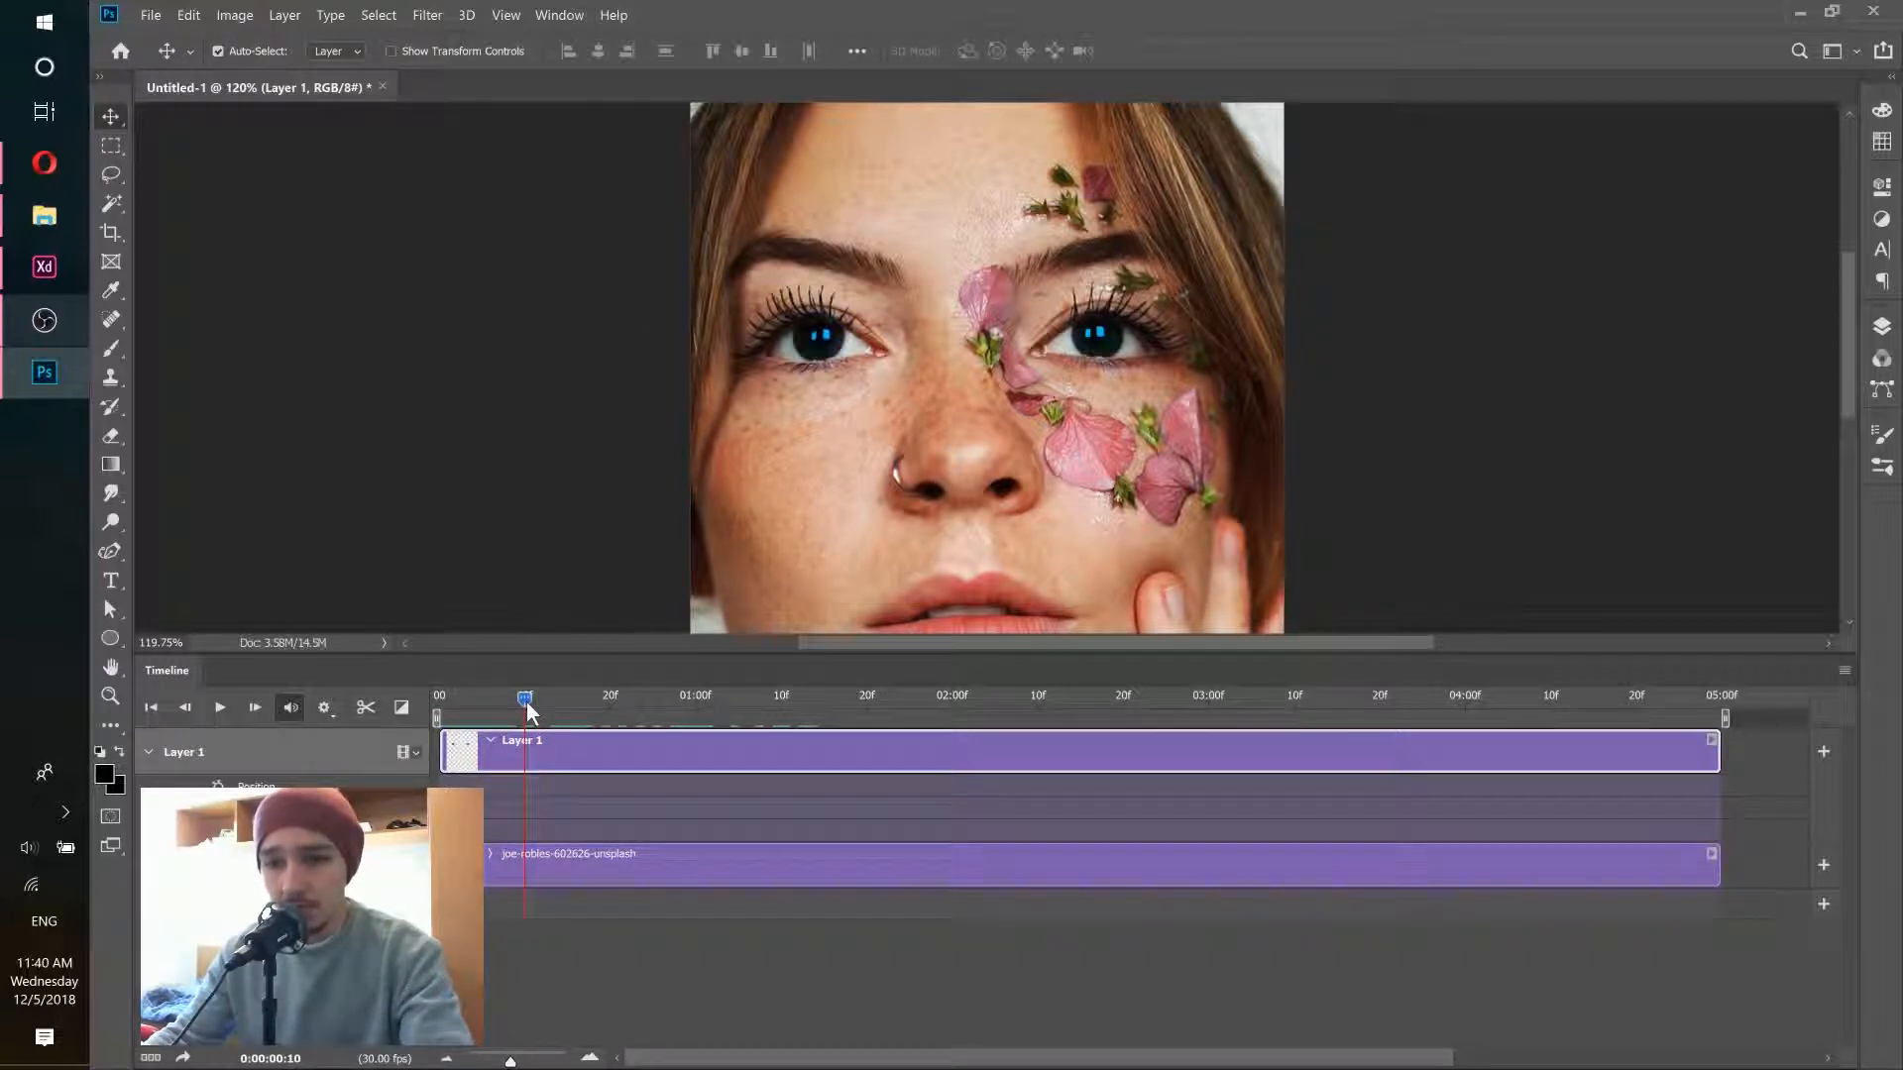
{"action": "mouse_move", "coordinate": [527, 700]}
{"action": "left_mouse_down"}
{"action": "mouse_move", "coordinate": [731, 692]}
{"action": "mouse_move", "coordinate": [568, 696]}
{"action": "mouse_move", "coordinate": [900, 715]}
{"action": "left_mouse_up"}
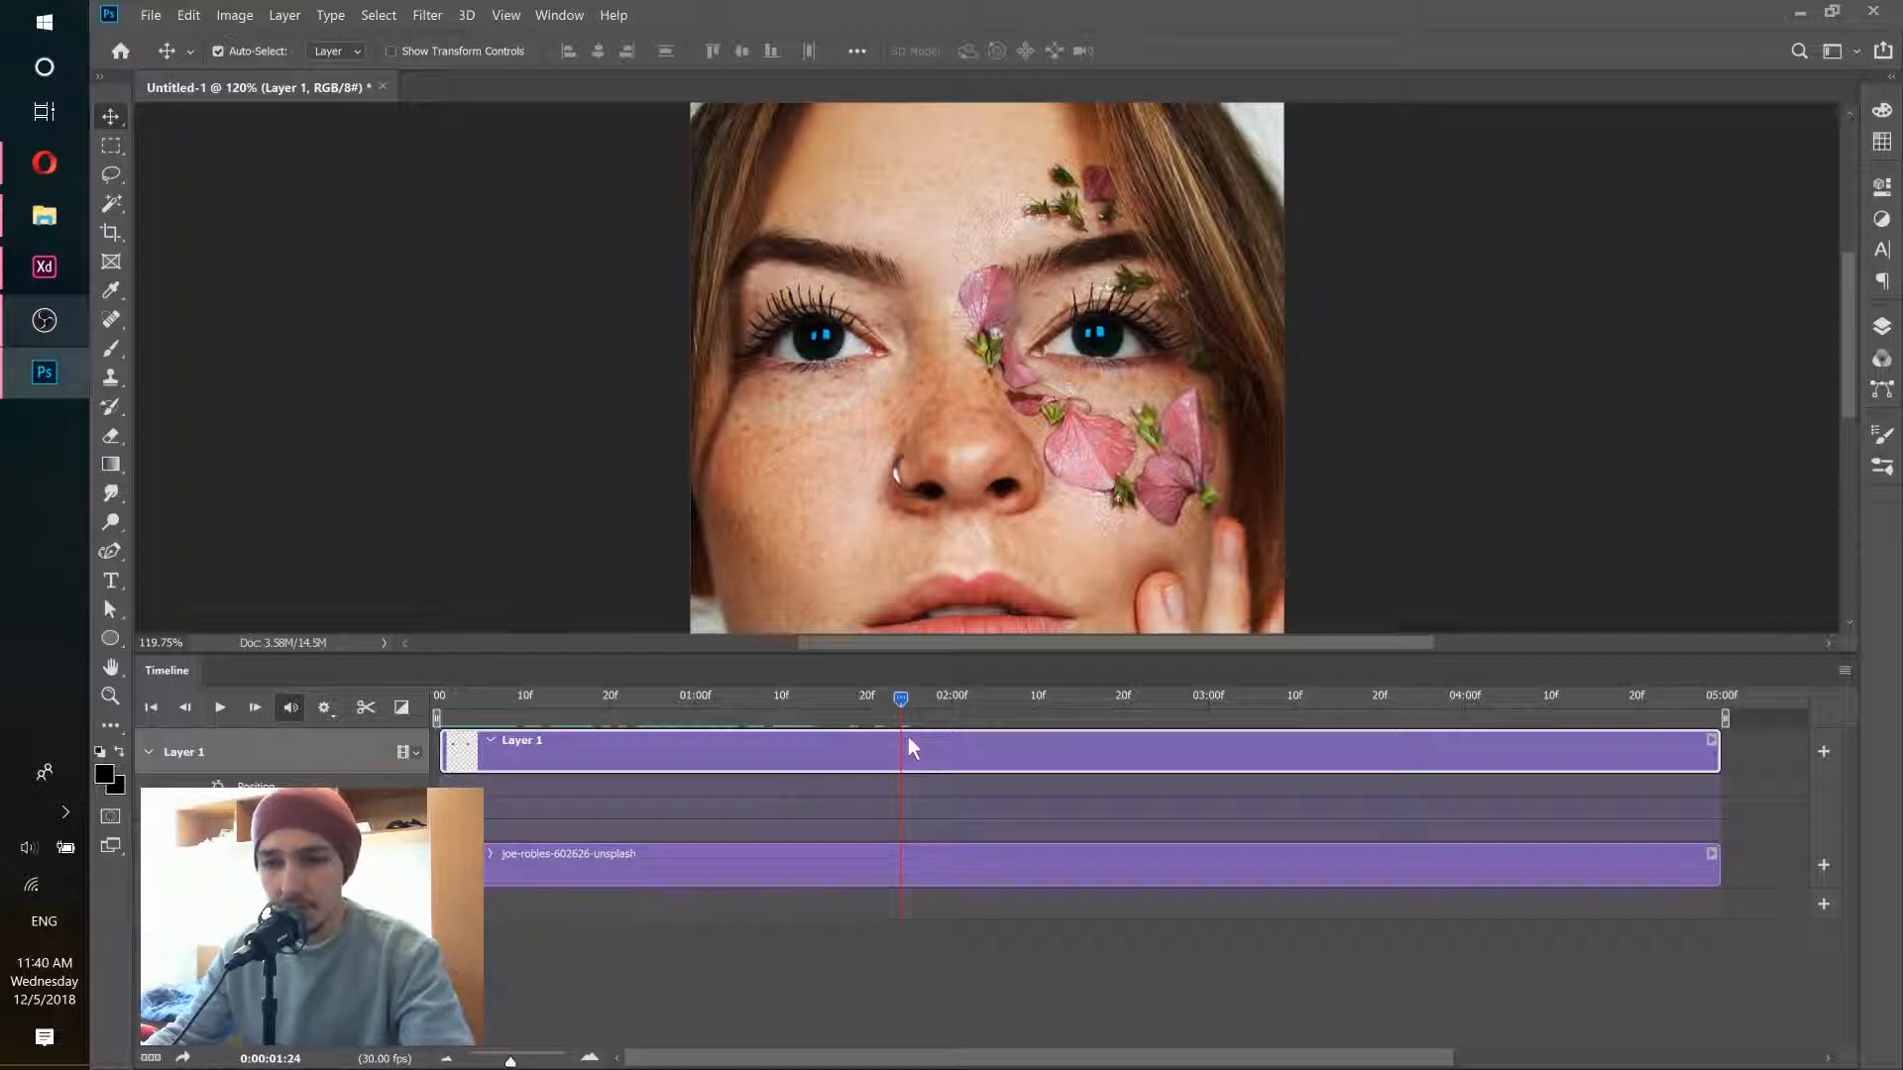
{"action": "left_click_drag", "start_coordinate": [901, 700], "coordinate": [635, 699]}
{"action": "left_click_drag", "start_coordinate": [498, 693], "coordinate": [406, 696]}
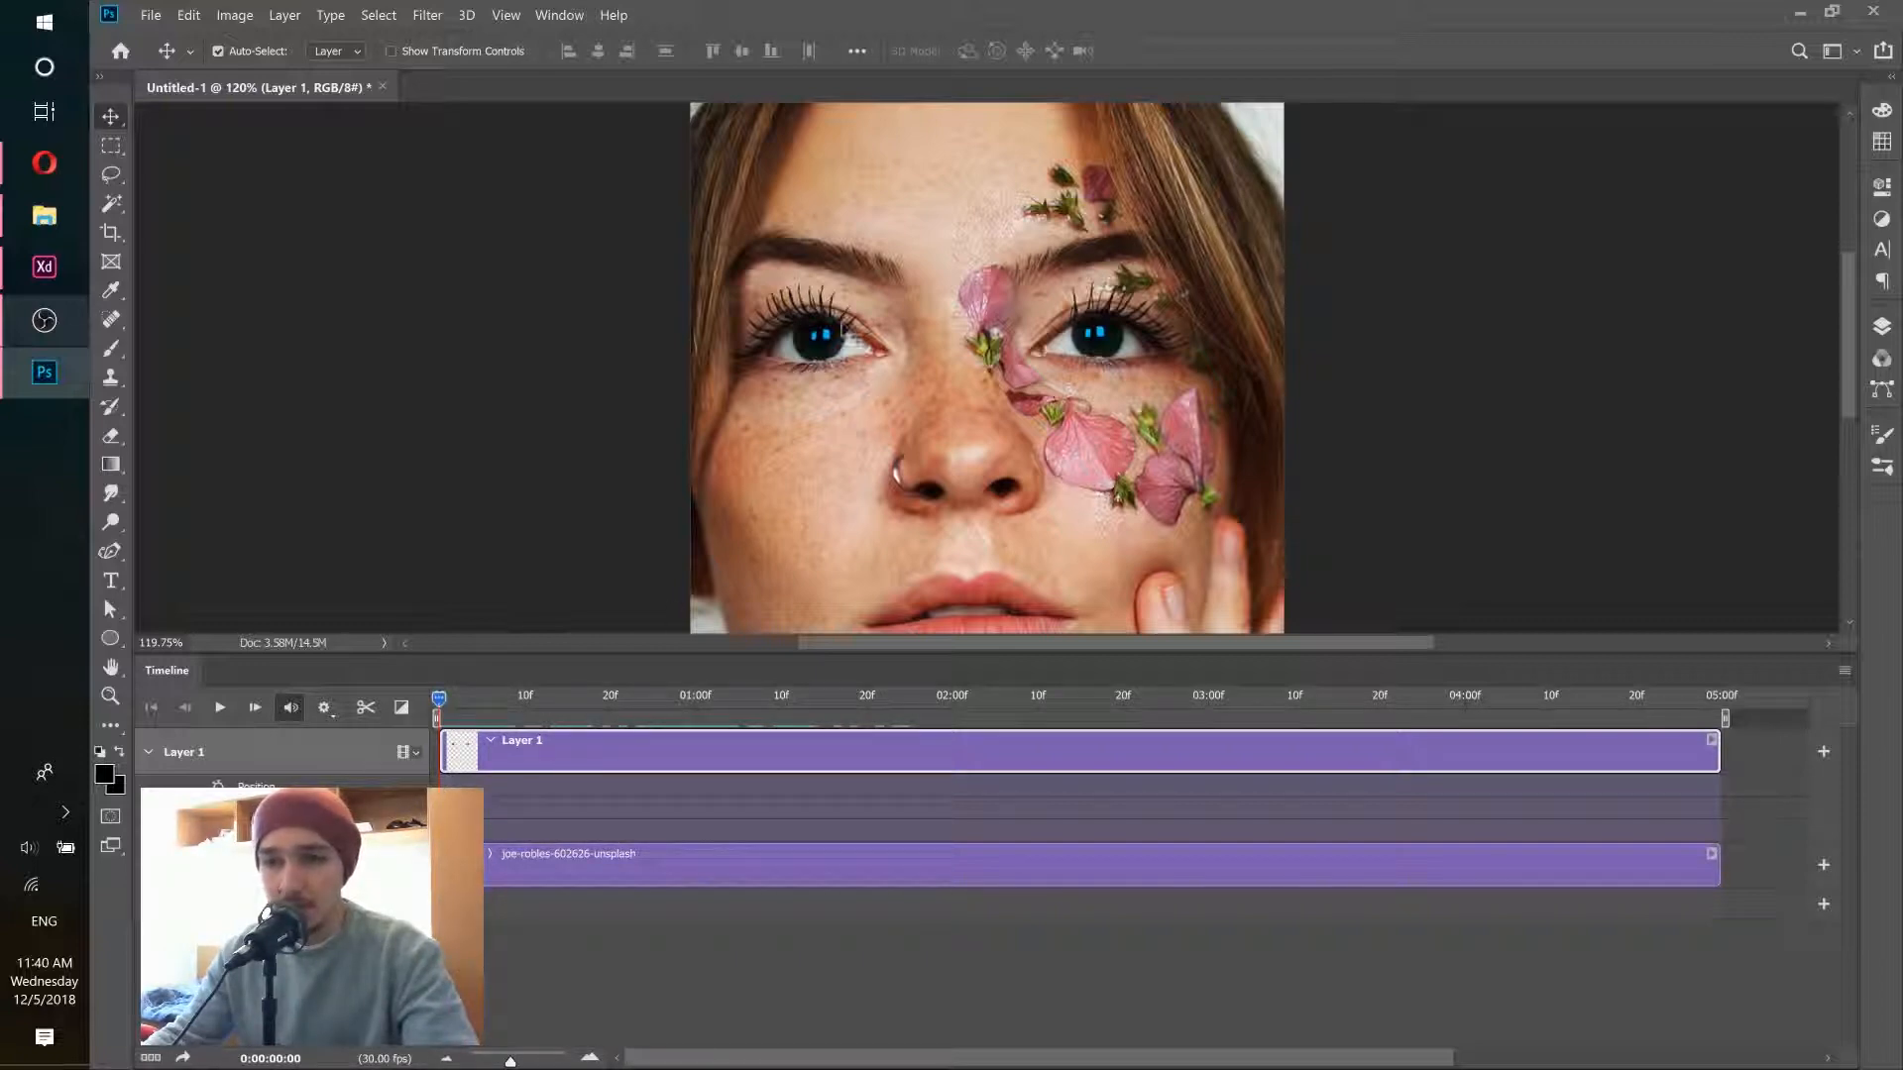
Step: Change Layer 1's Color Overlay to bright magenta at 0:00:00:10, and scrub back to the start to compare the eye colours
{"action": "left_click", "coordinate": [1883, 328]}
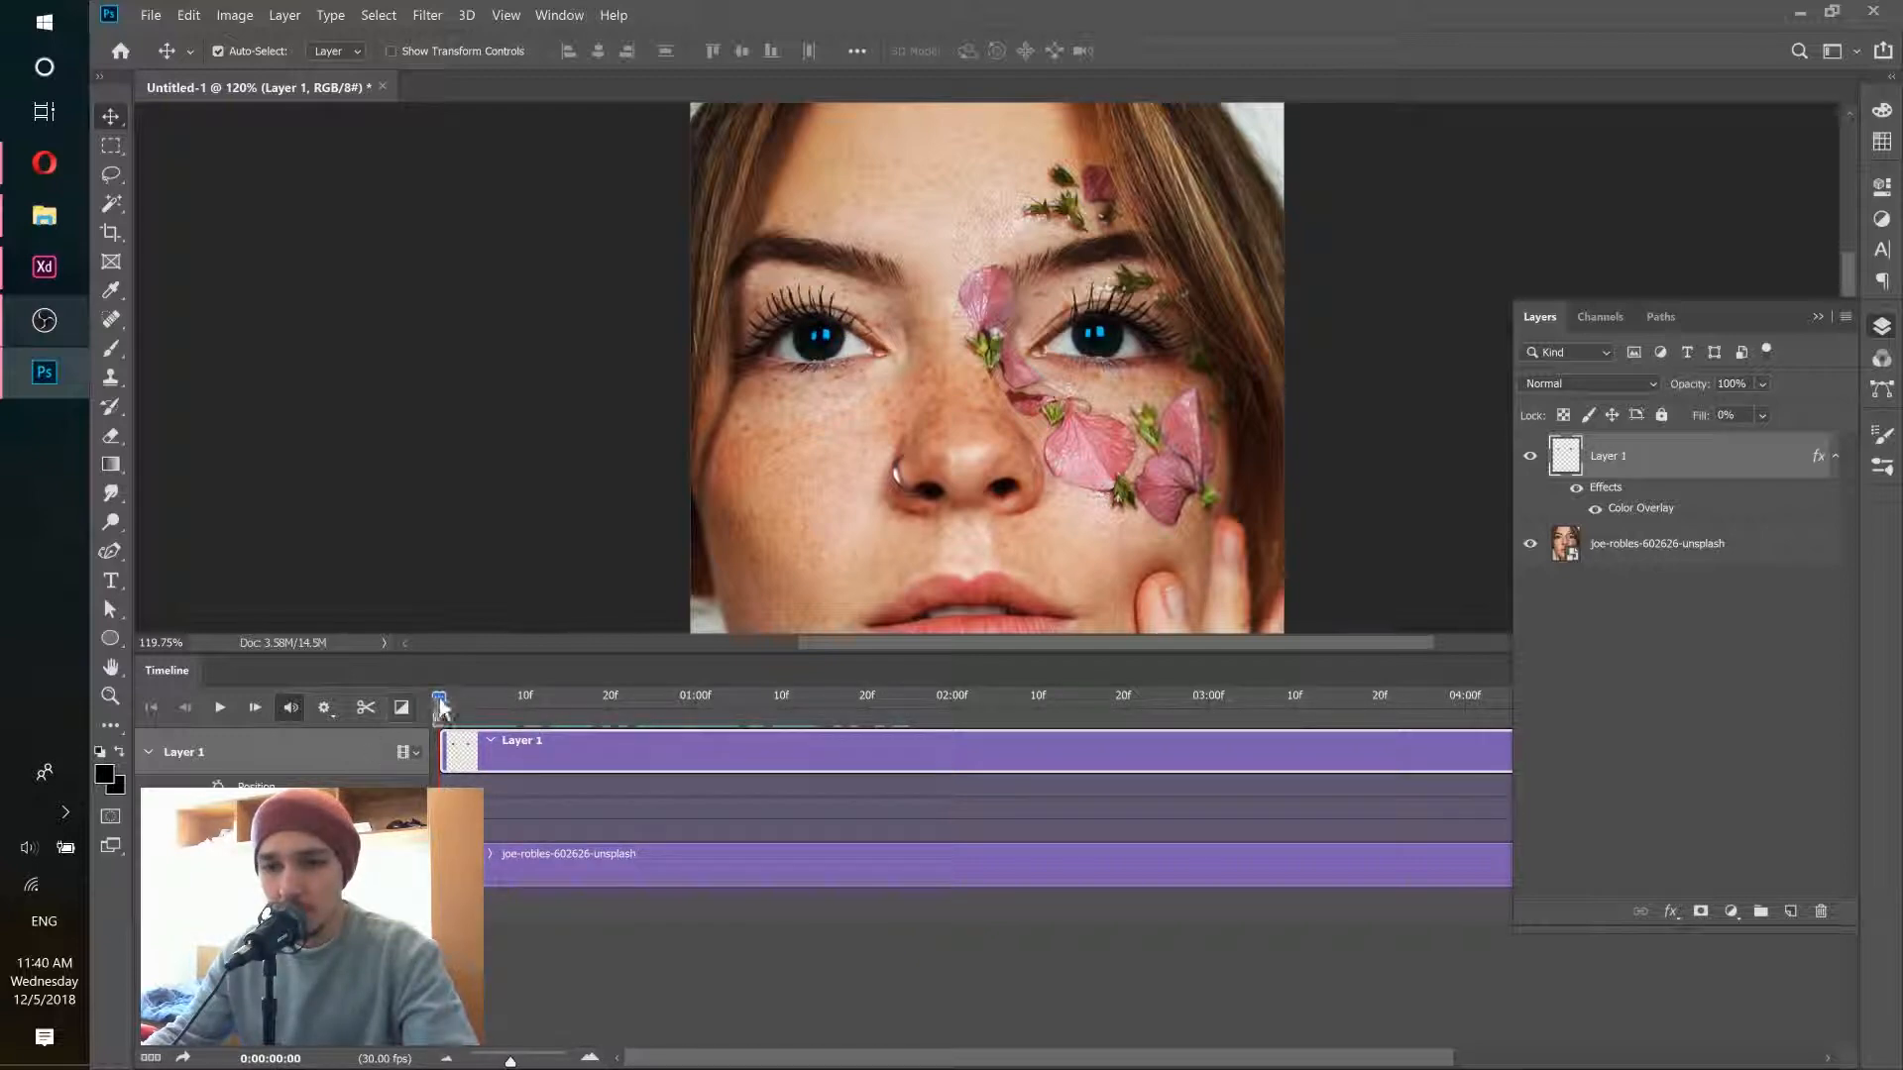
{"action": "left_click_drag", "start_coordinate": [438, 698], "coordinate": [525, 699]}
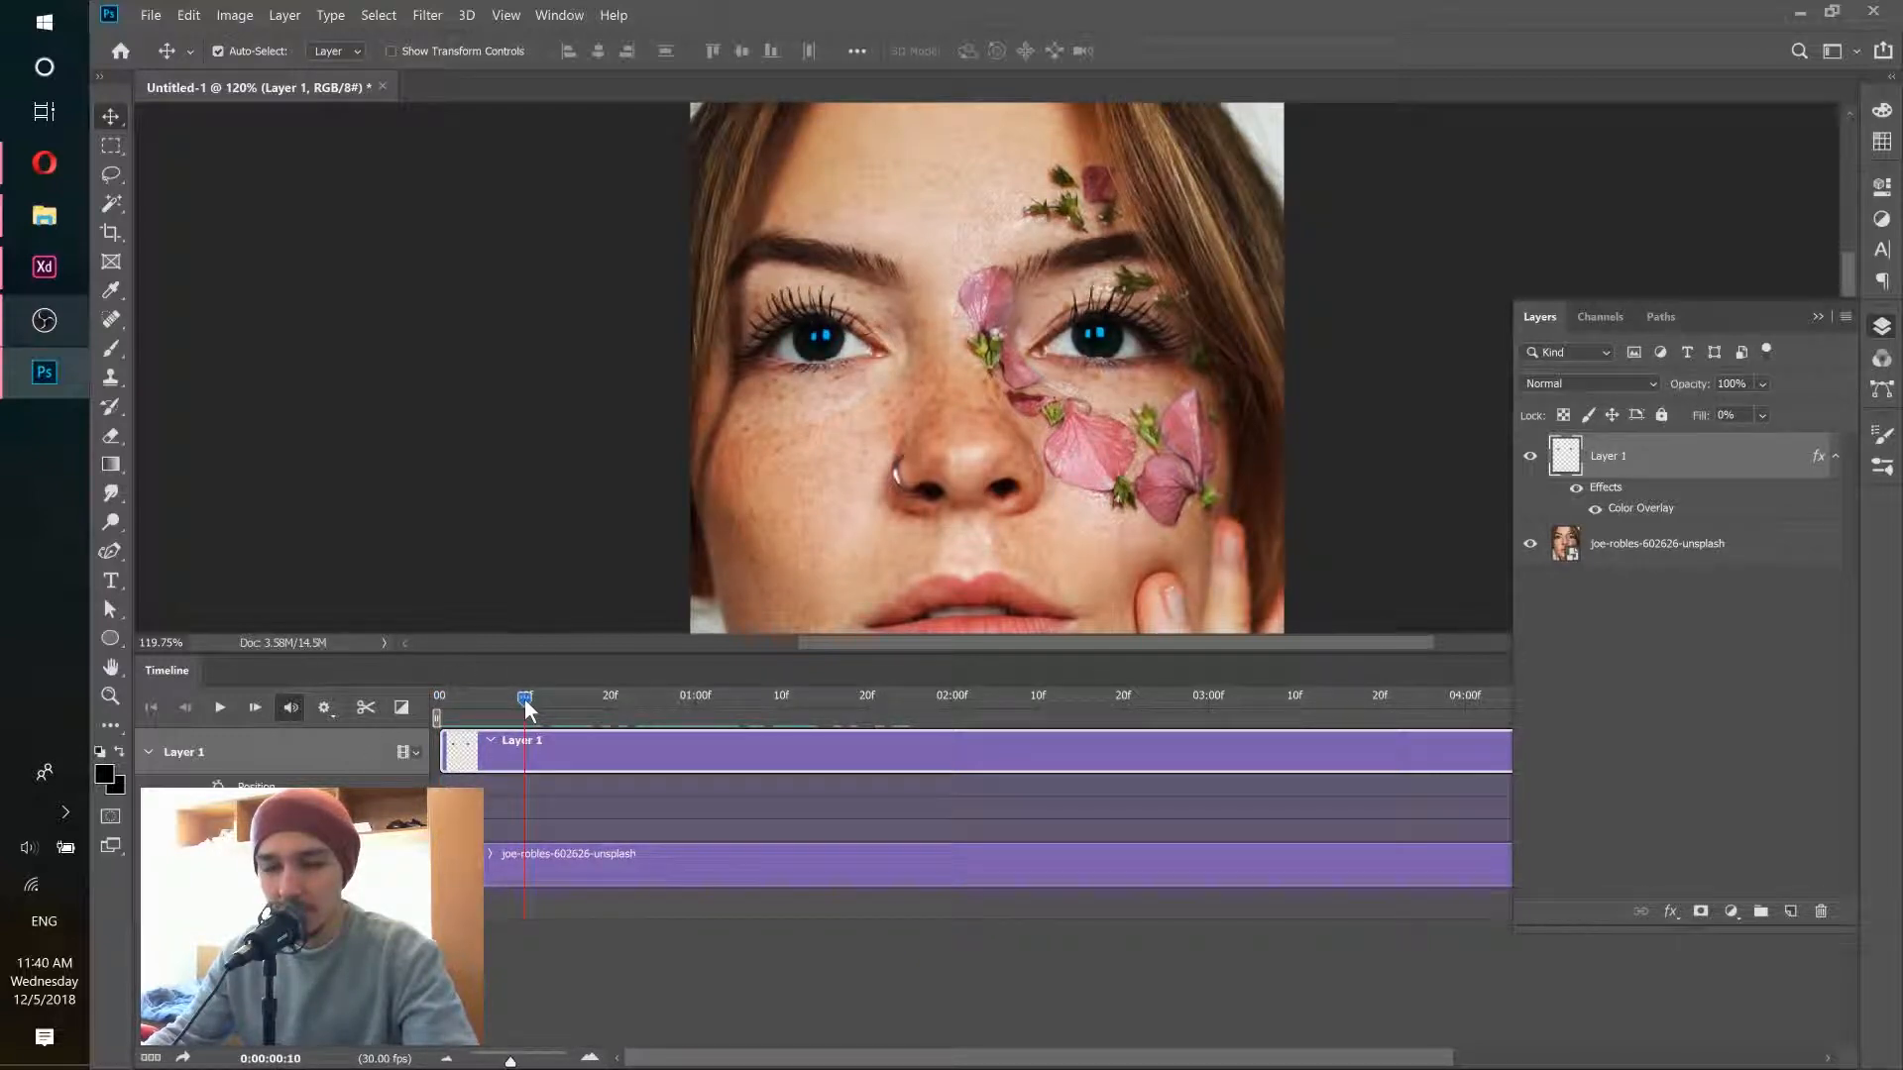
{"action": "double_click", "coordinate": [1644, 511]}
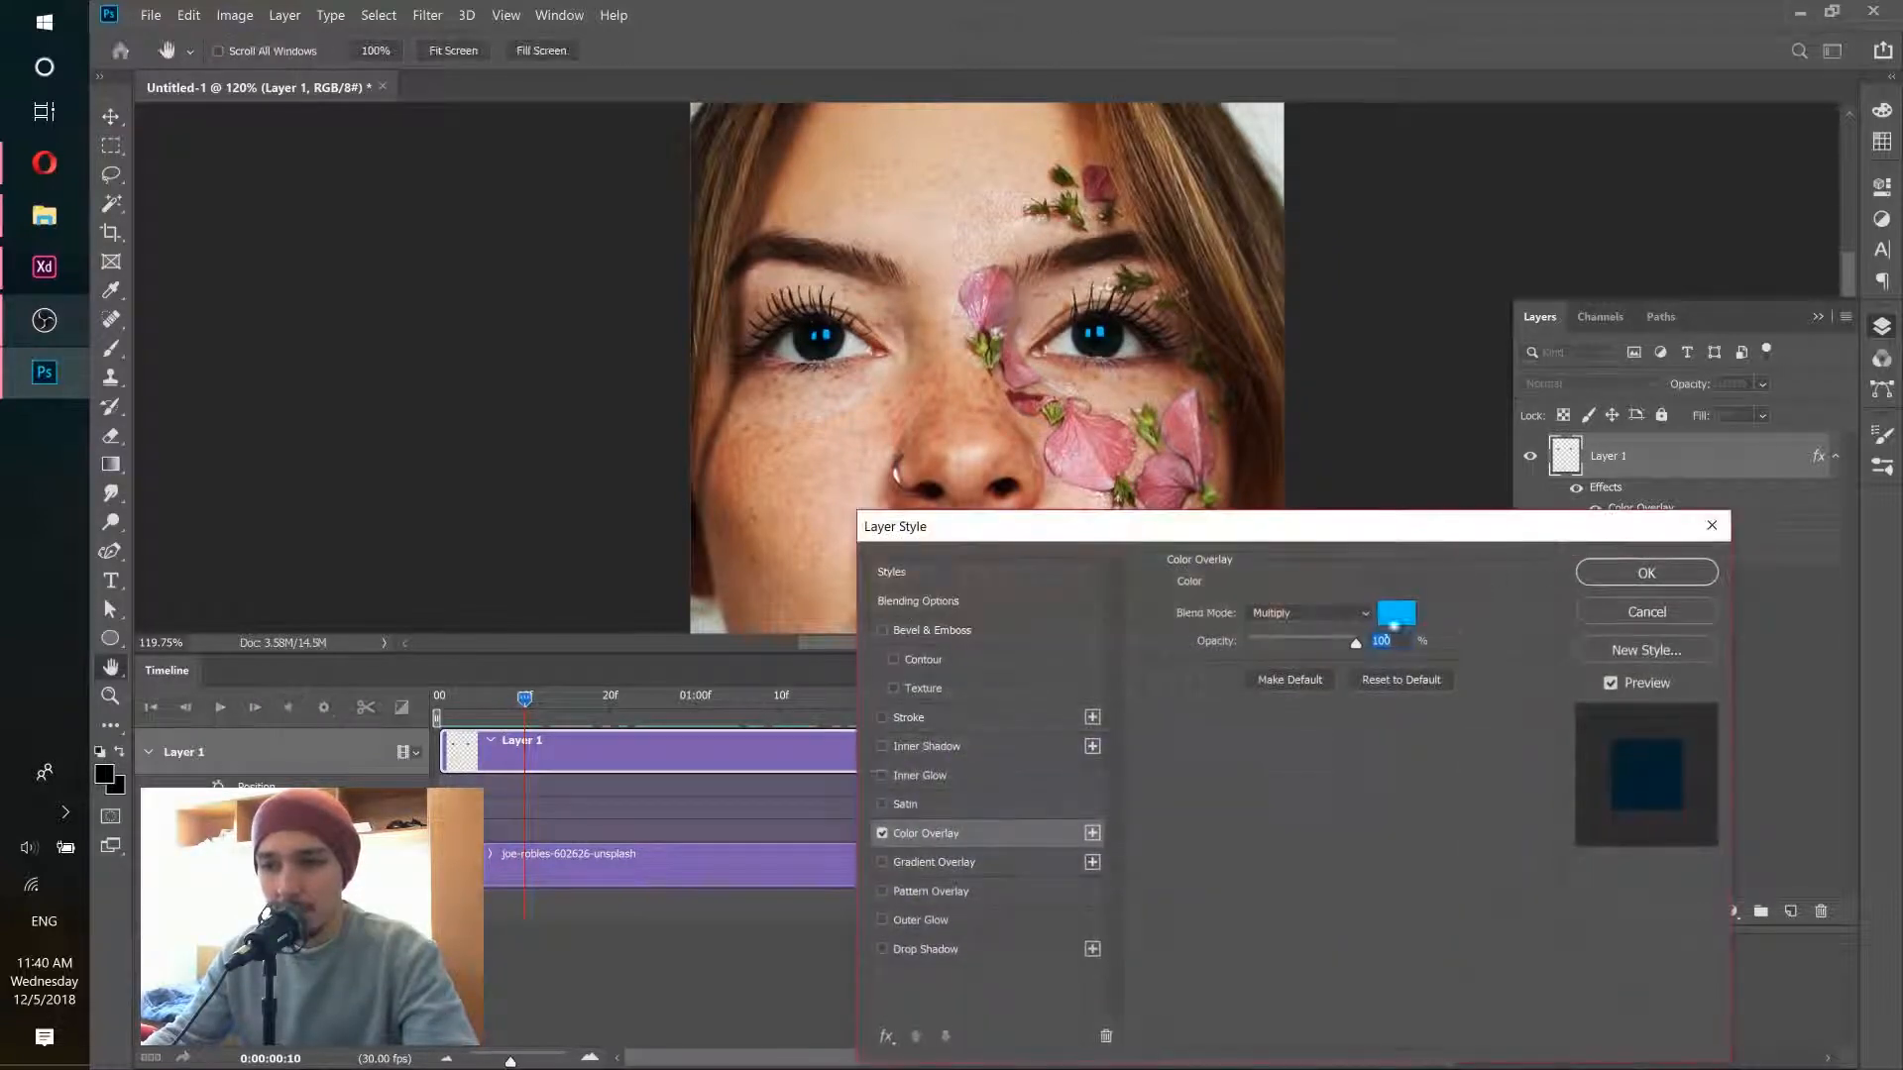
{"action": "left_click", "coordinate": [1391, 619]}
{"action": "left_click_drag", "start_coordinate": [1539, 448], "coordinate": [1539, 393]}
{"action": "left_click", "coordinate": [1721, 349]}
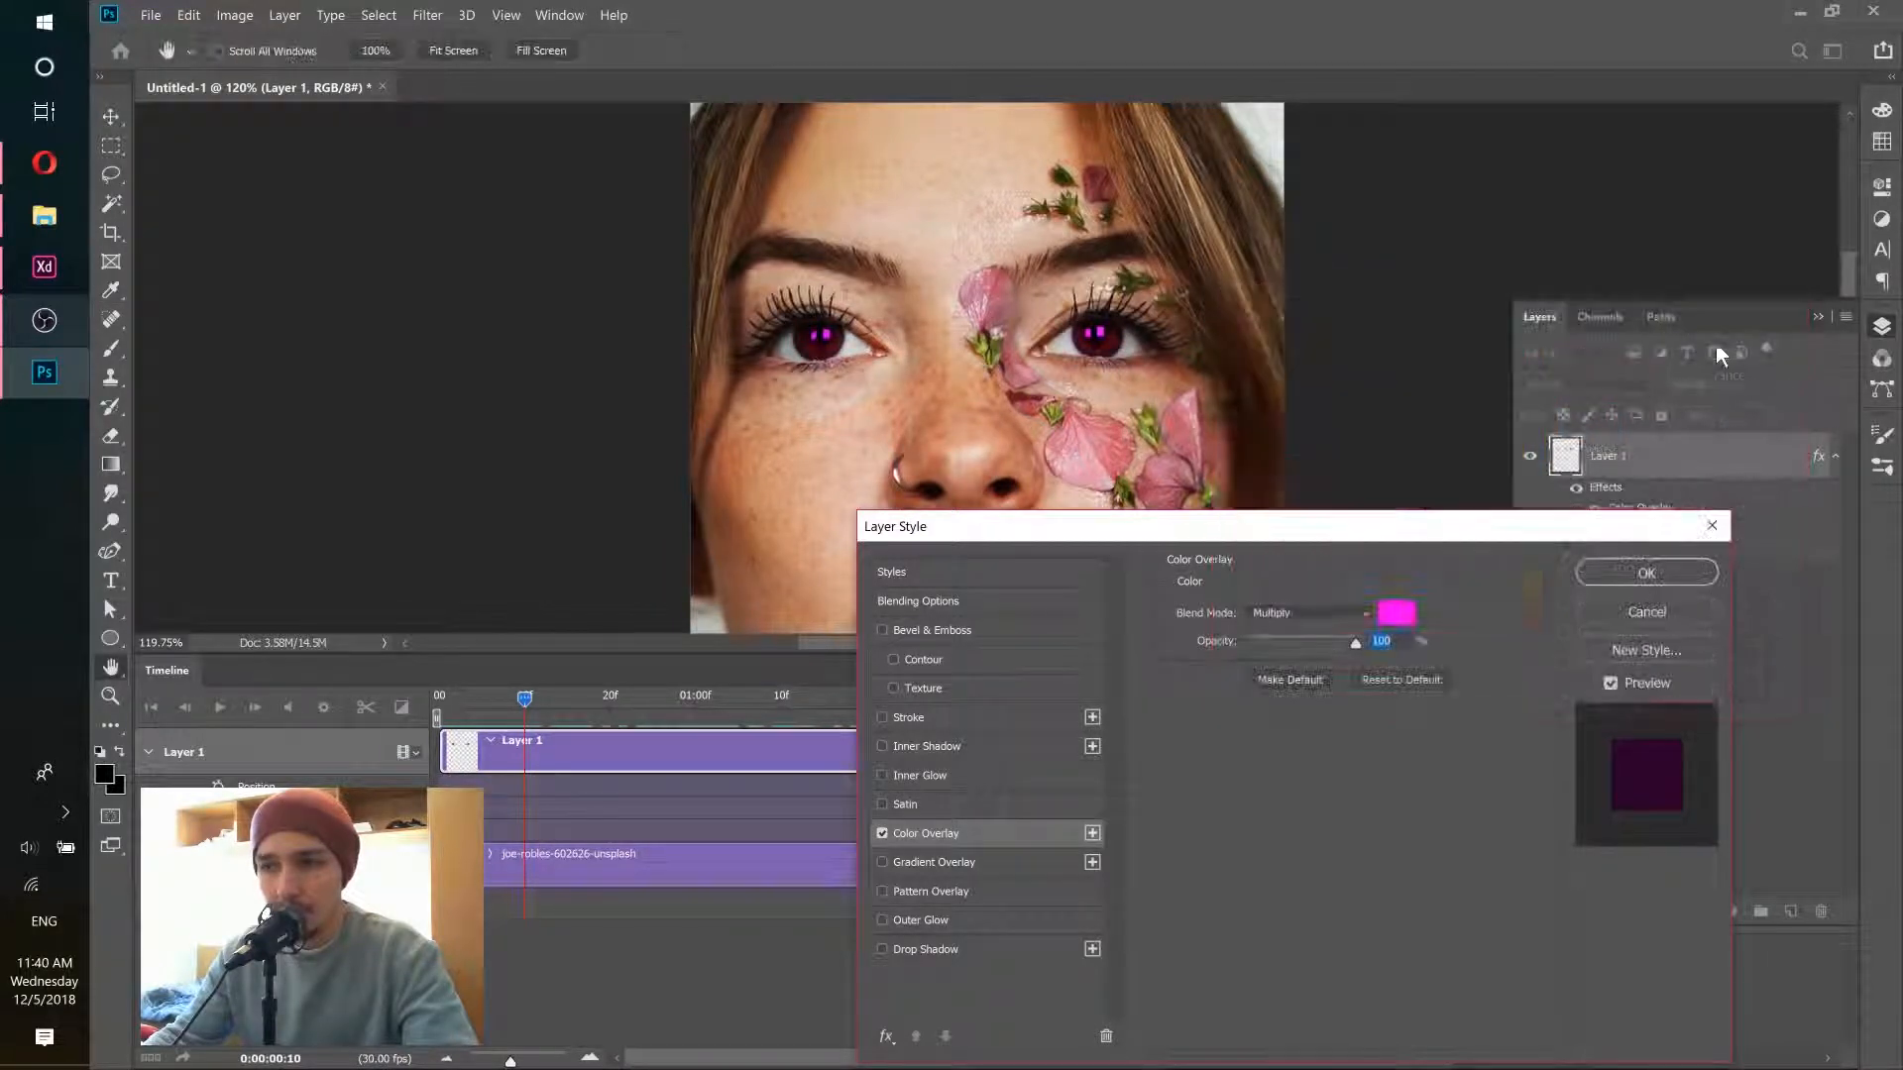
{"action": "left_click", "coordinate": [1649, 578]}
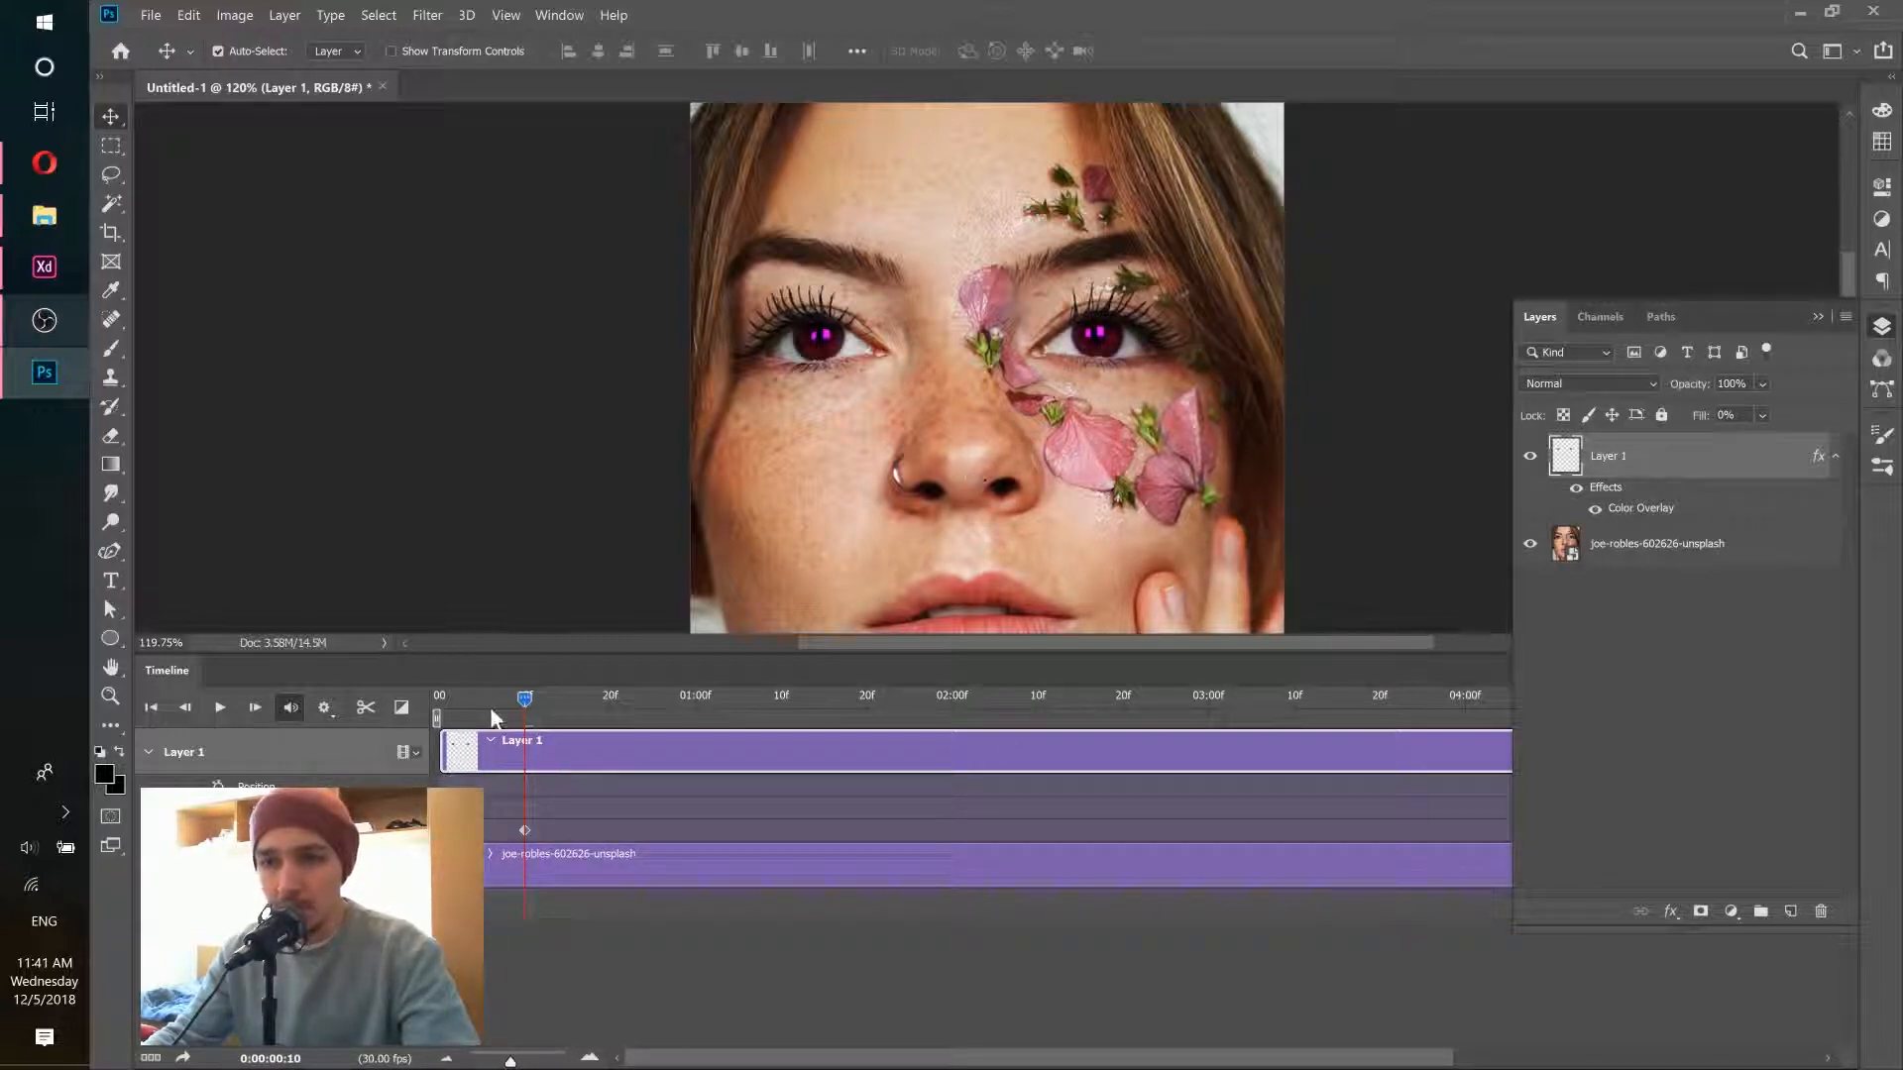
{"action": "left_click_drag", "start_coordinate": [524, 699], "coordinate": [378, 687]}
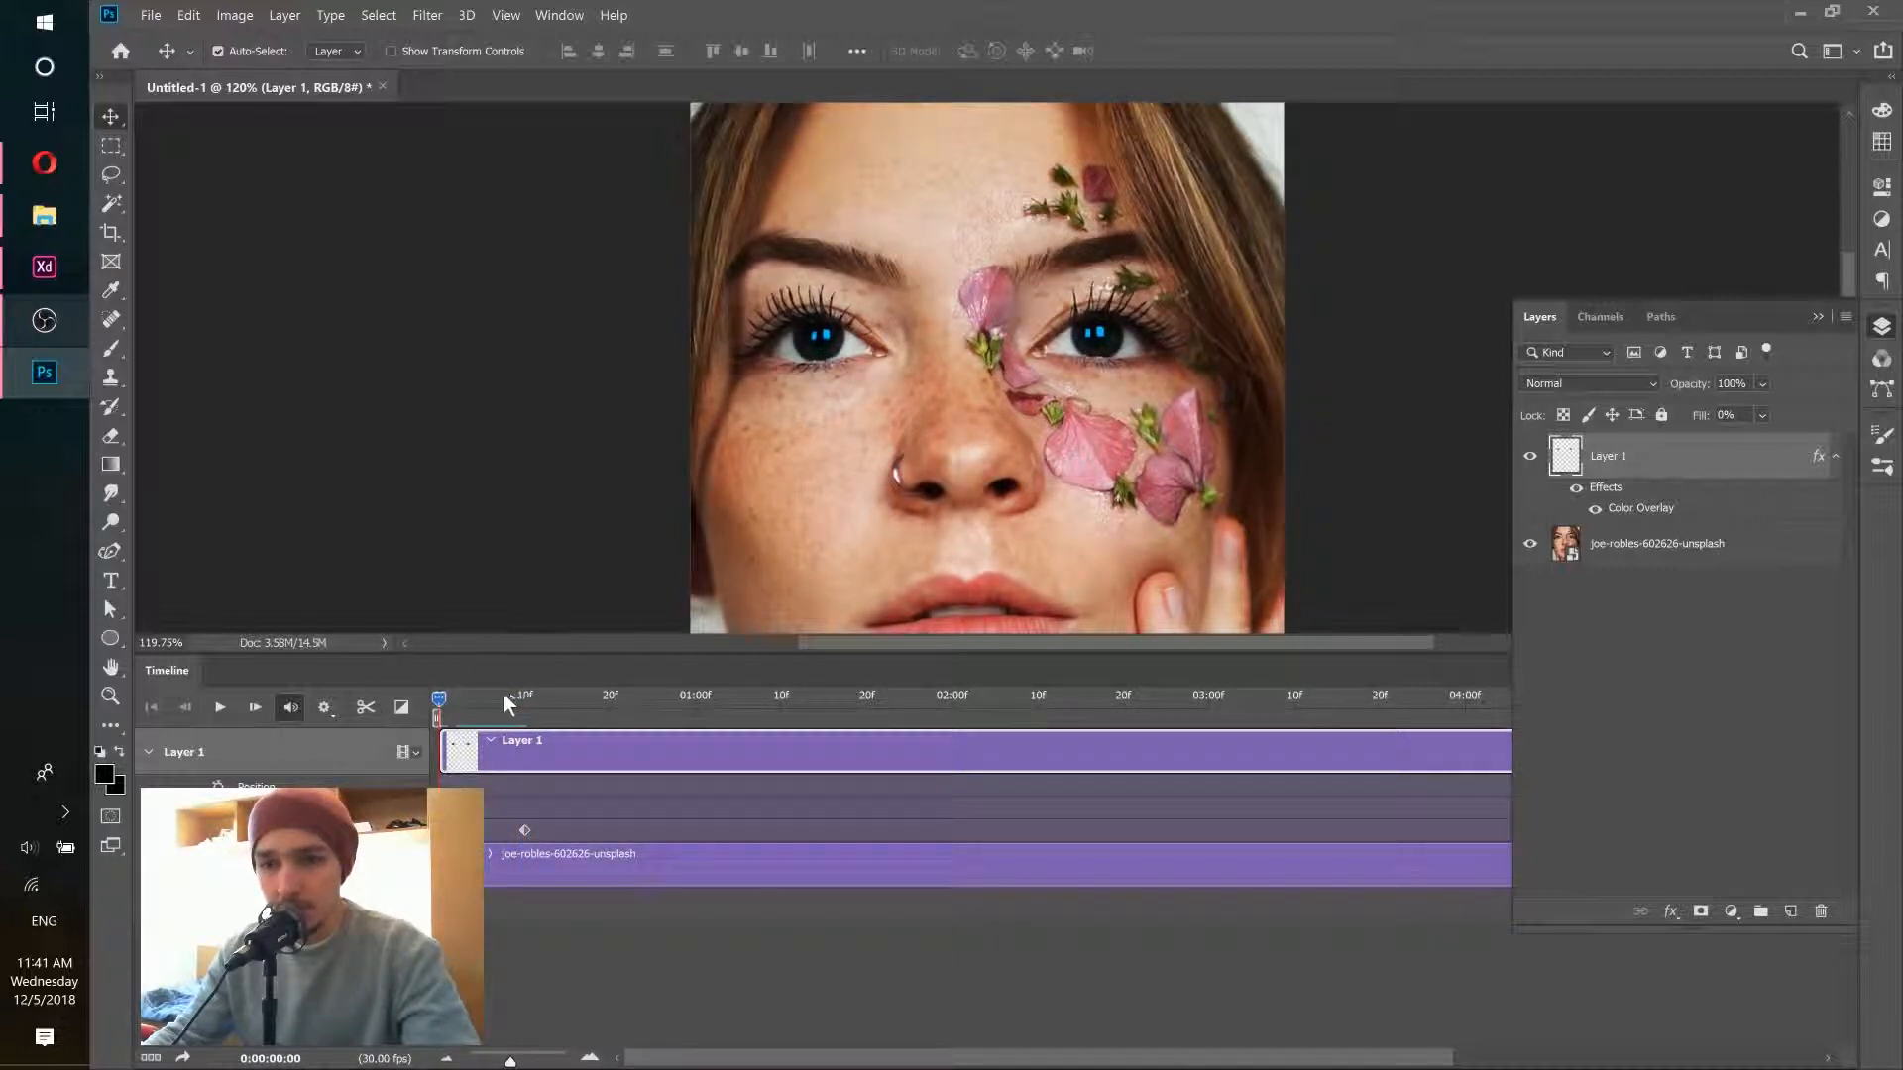
{"action": "left_click_drag", "start_coordinate": [514, 695], "coordinate": [521, 698]}
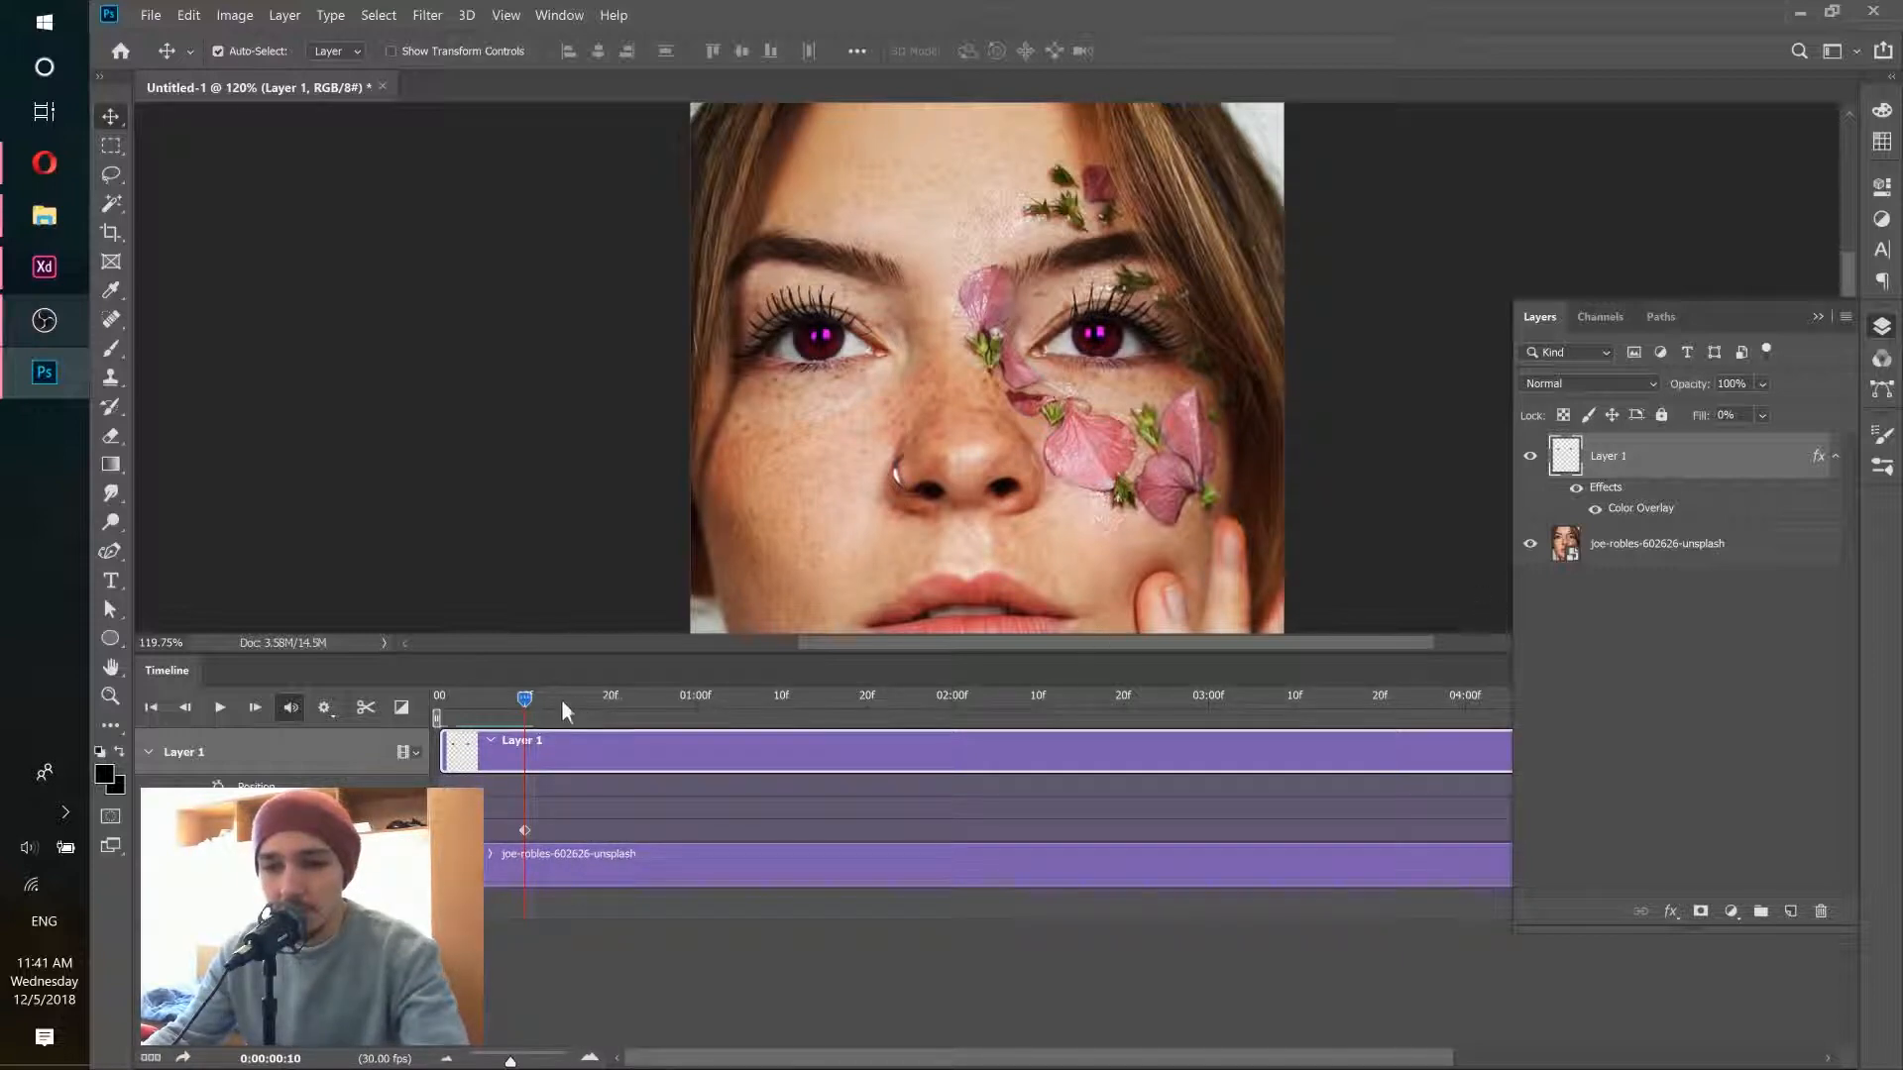
Step: Change Layer 1's Color Overlay to green 00ff1e at 0:00:00:20, and scrub over the transition from magenta
{"action": "left_click_drag", "start_coordinate": [528, 698], "coordinate": [609, 706]}
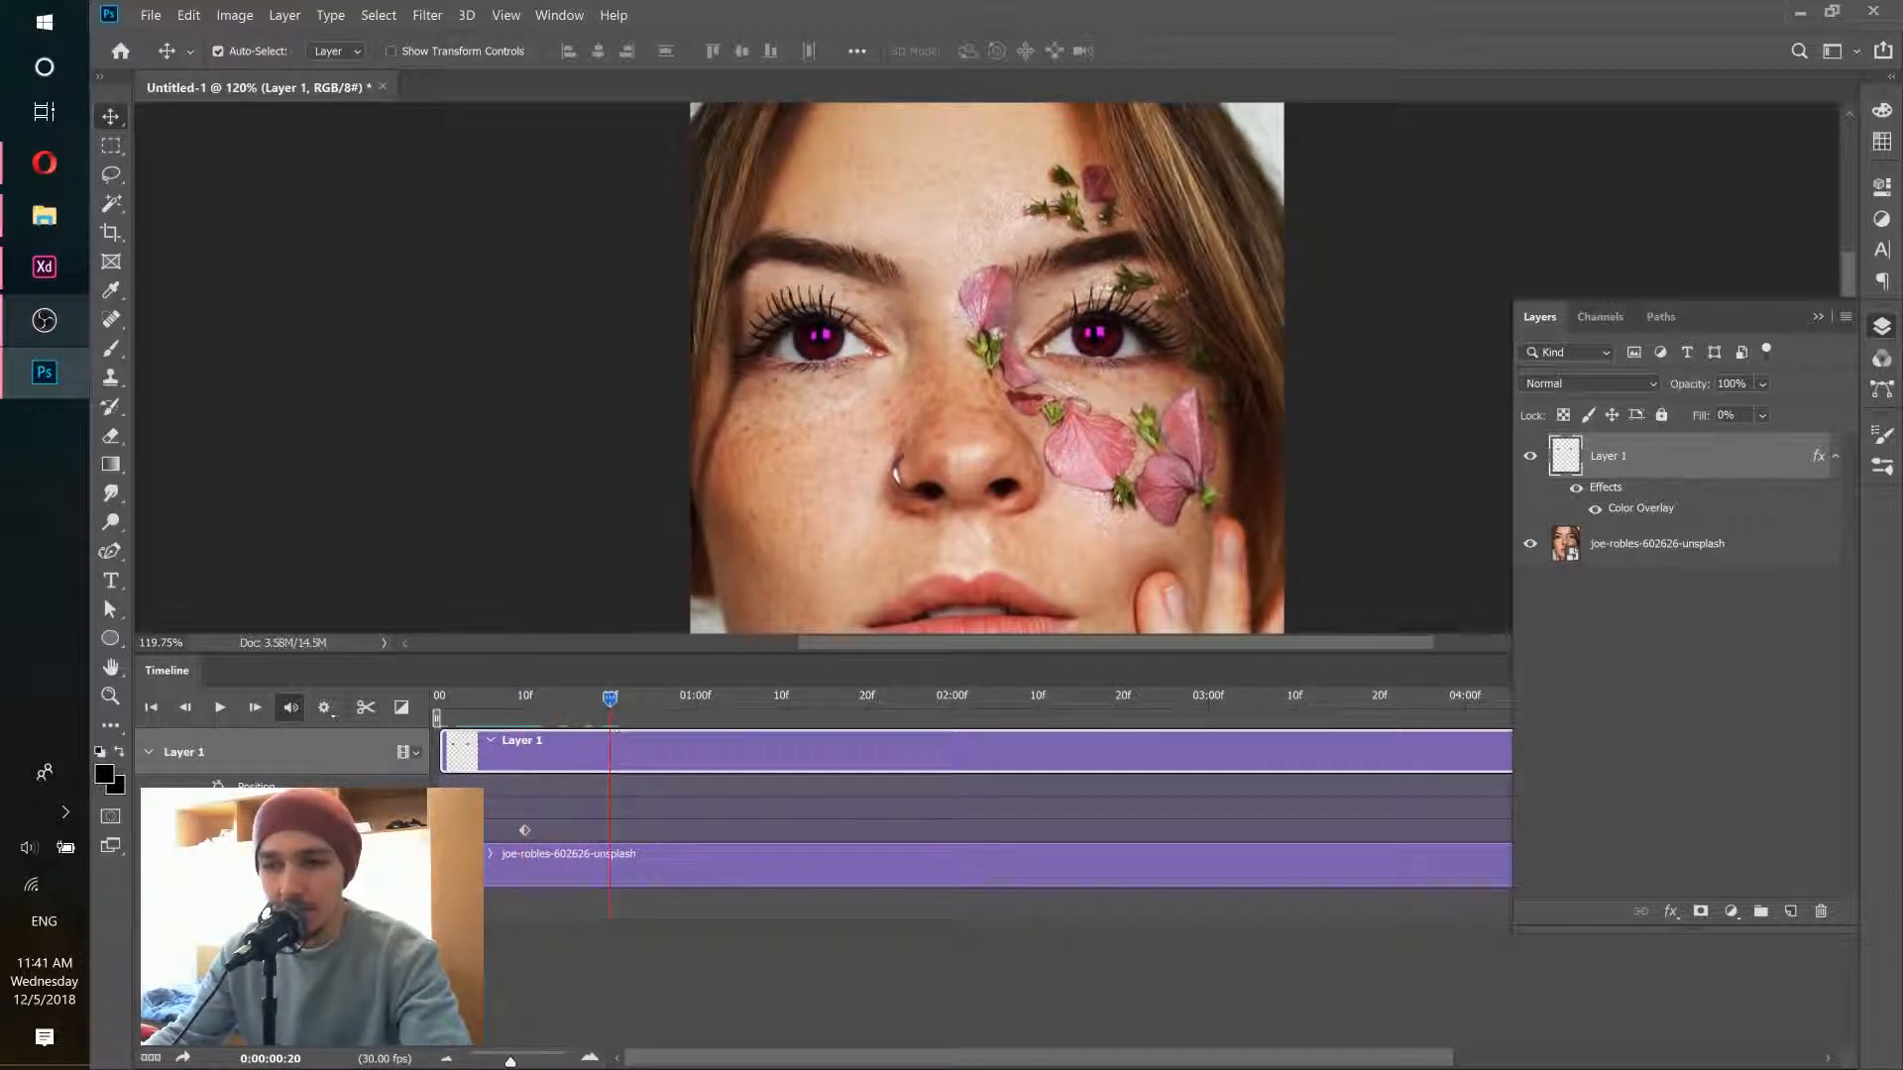
{"action": "double_click", "coordinate": [1648, 519]}
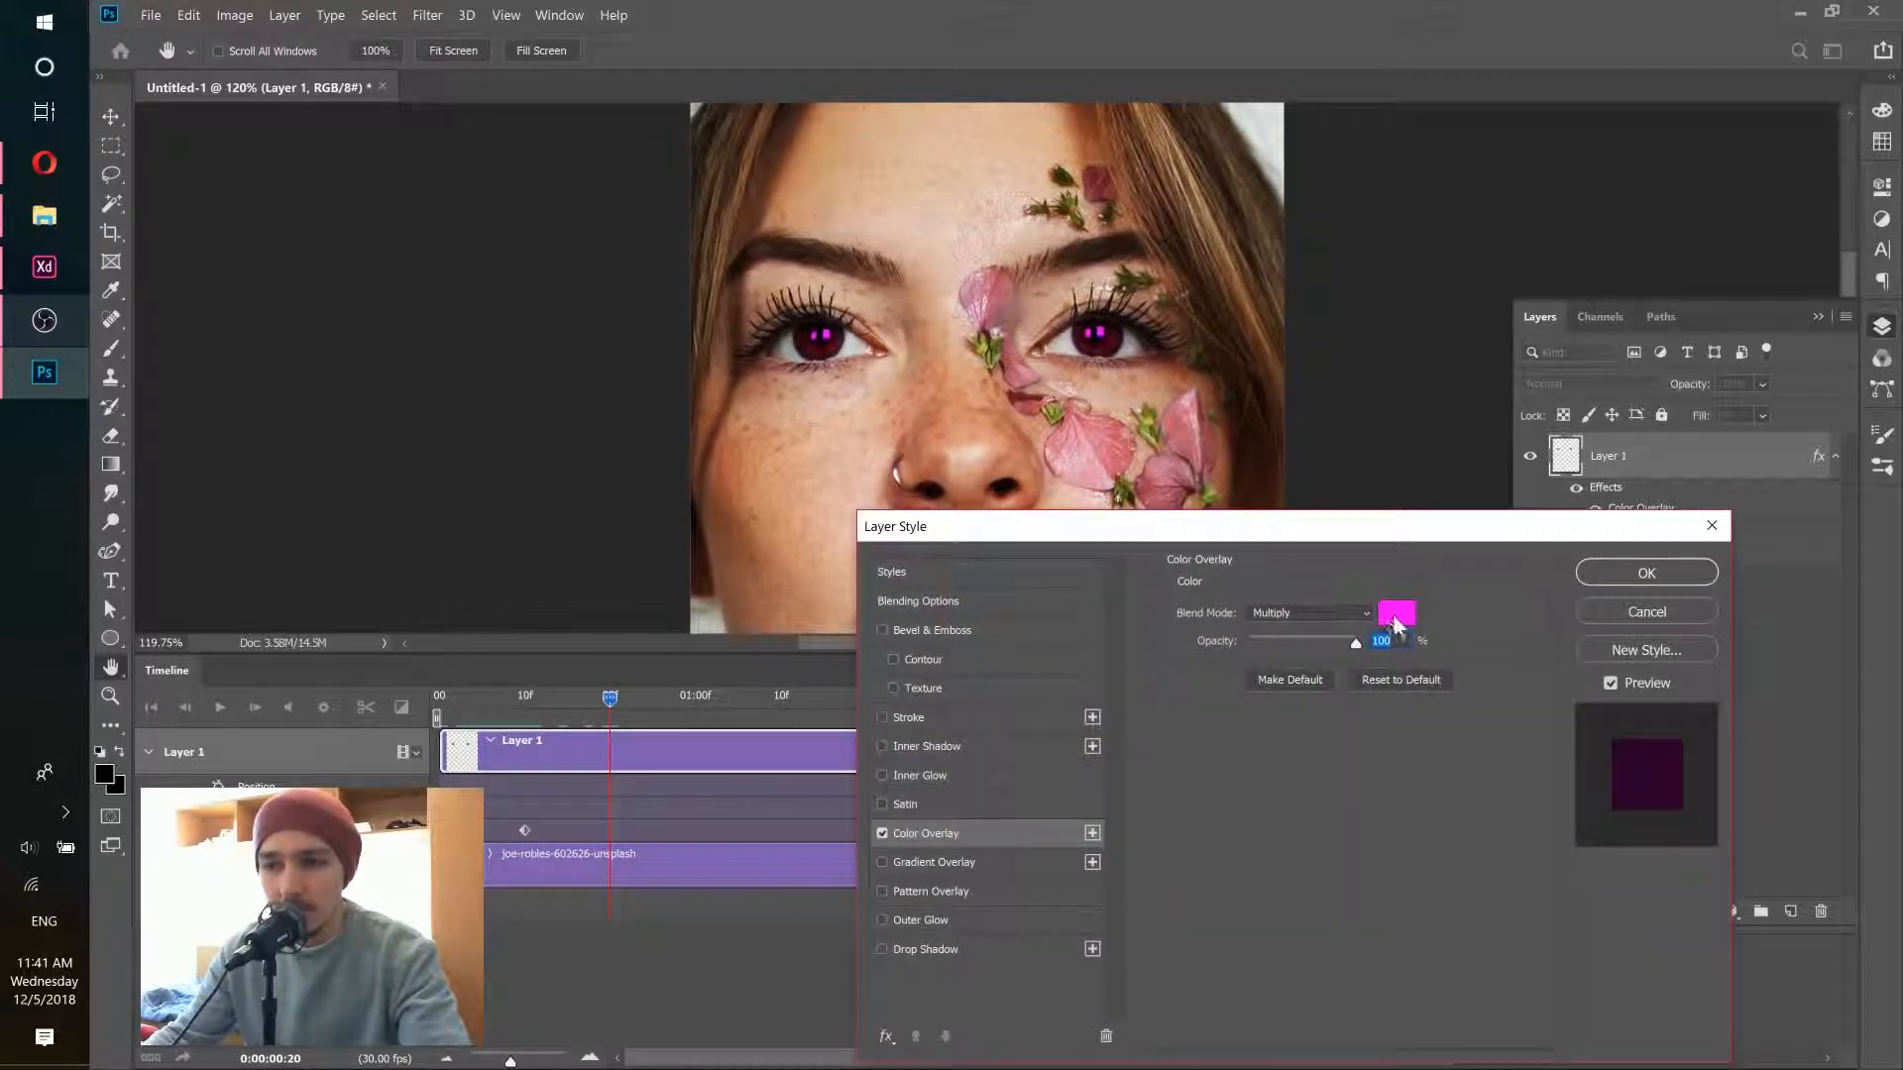
{"action": "left_click", "coordinate": [1385, 624]}
{"action": "left_click_drag", "start_coordinate": [1543, 498], "coordinate": [1542, 527]}
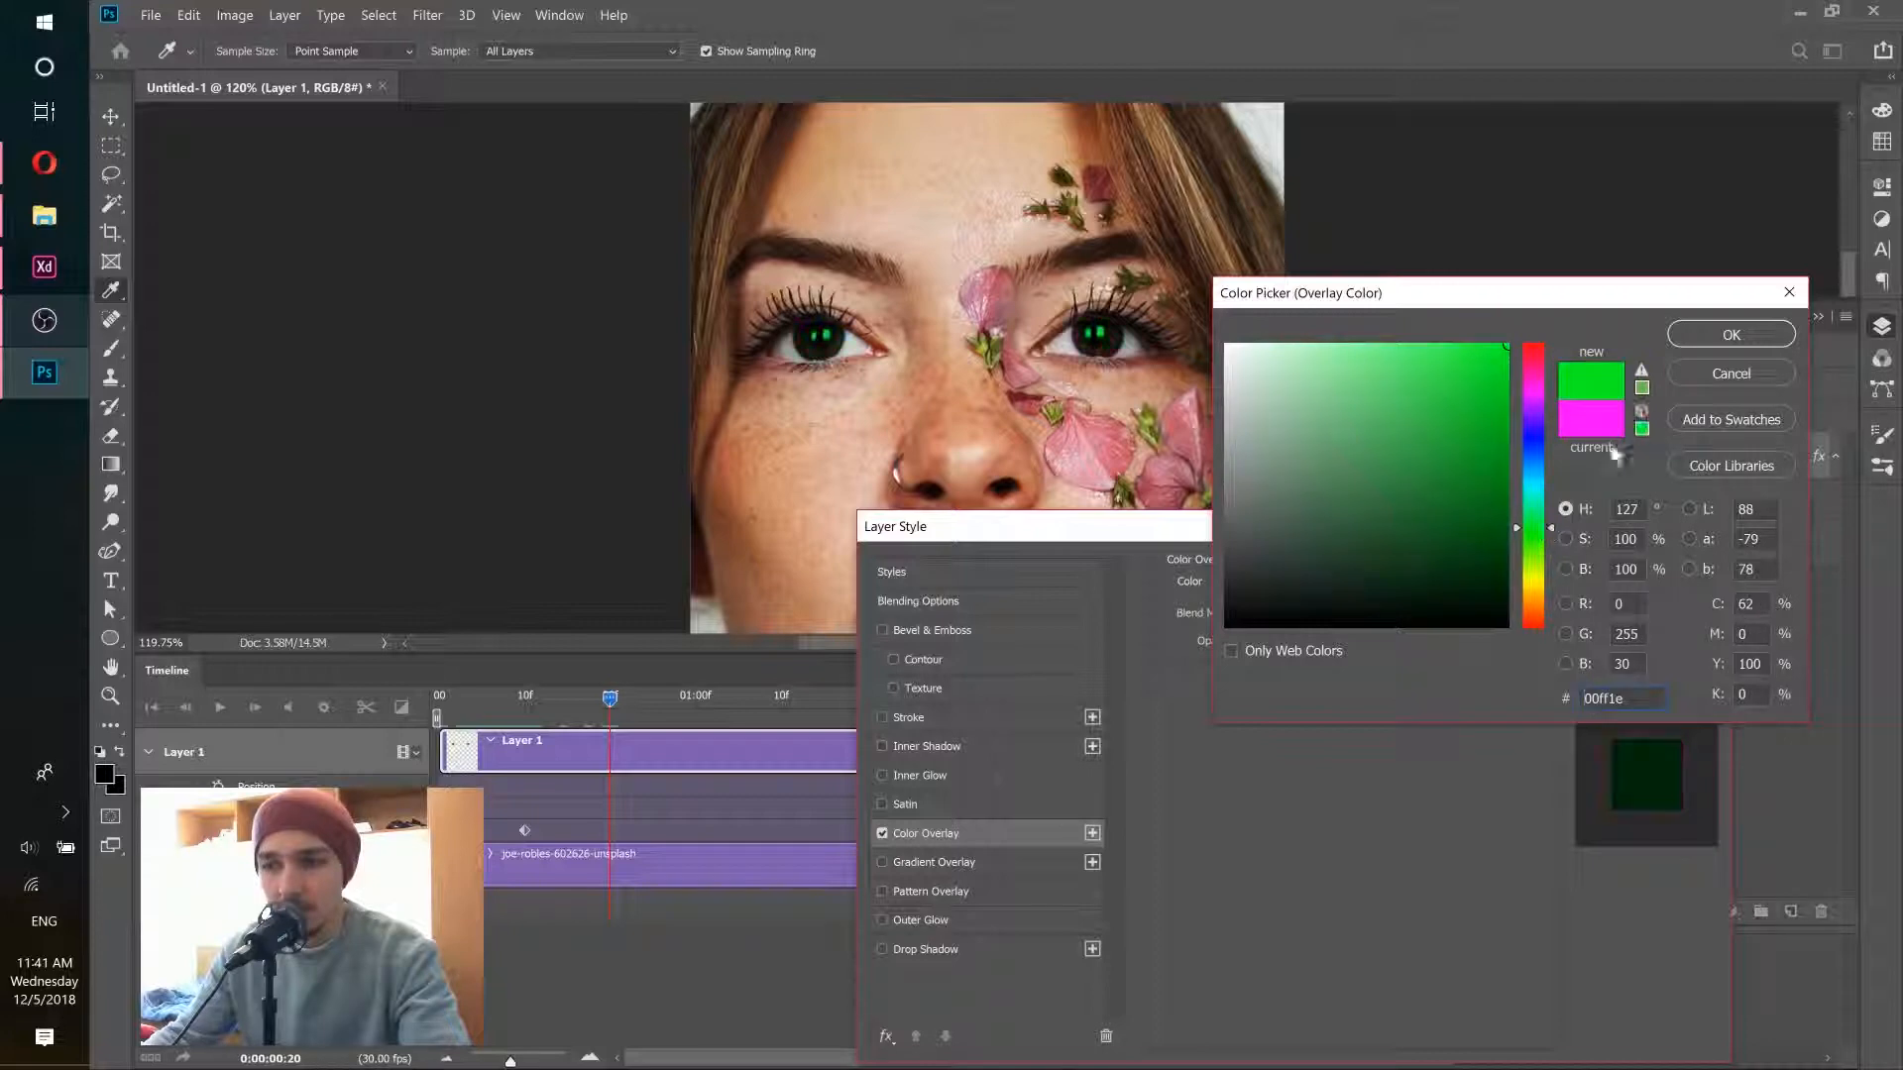
{"action": "left_click", "coordinate": [1701, 337]}
{"action": "left_click", "coordinate": [1676, 571]}
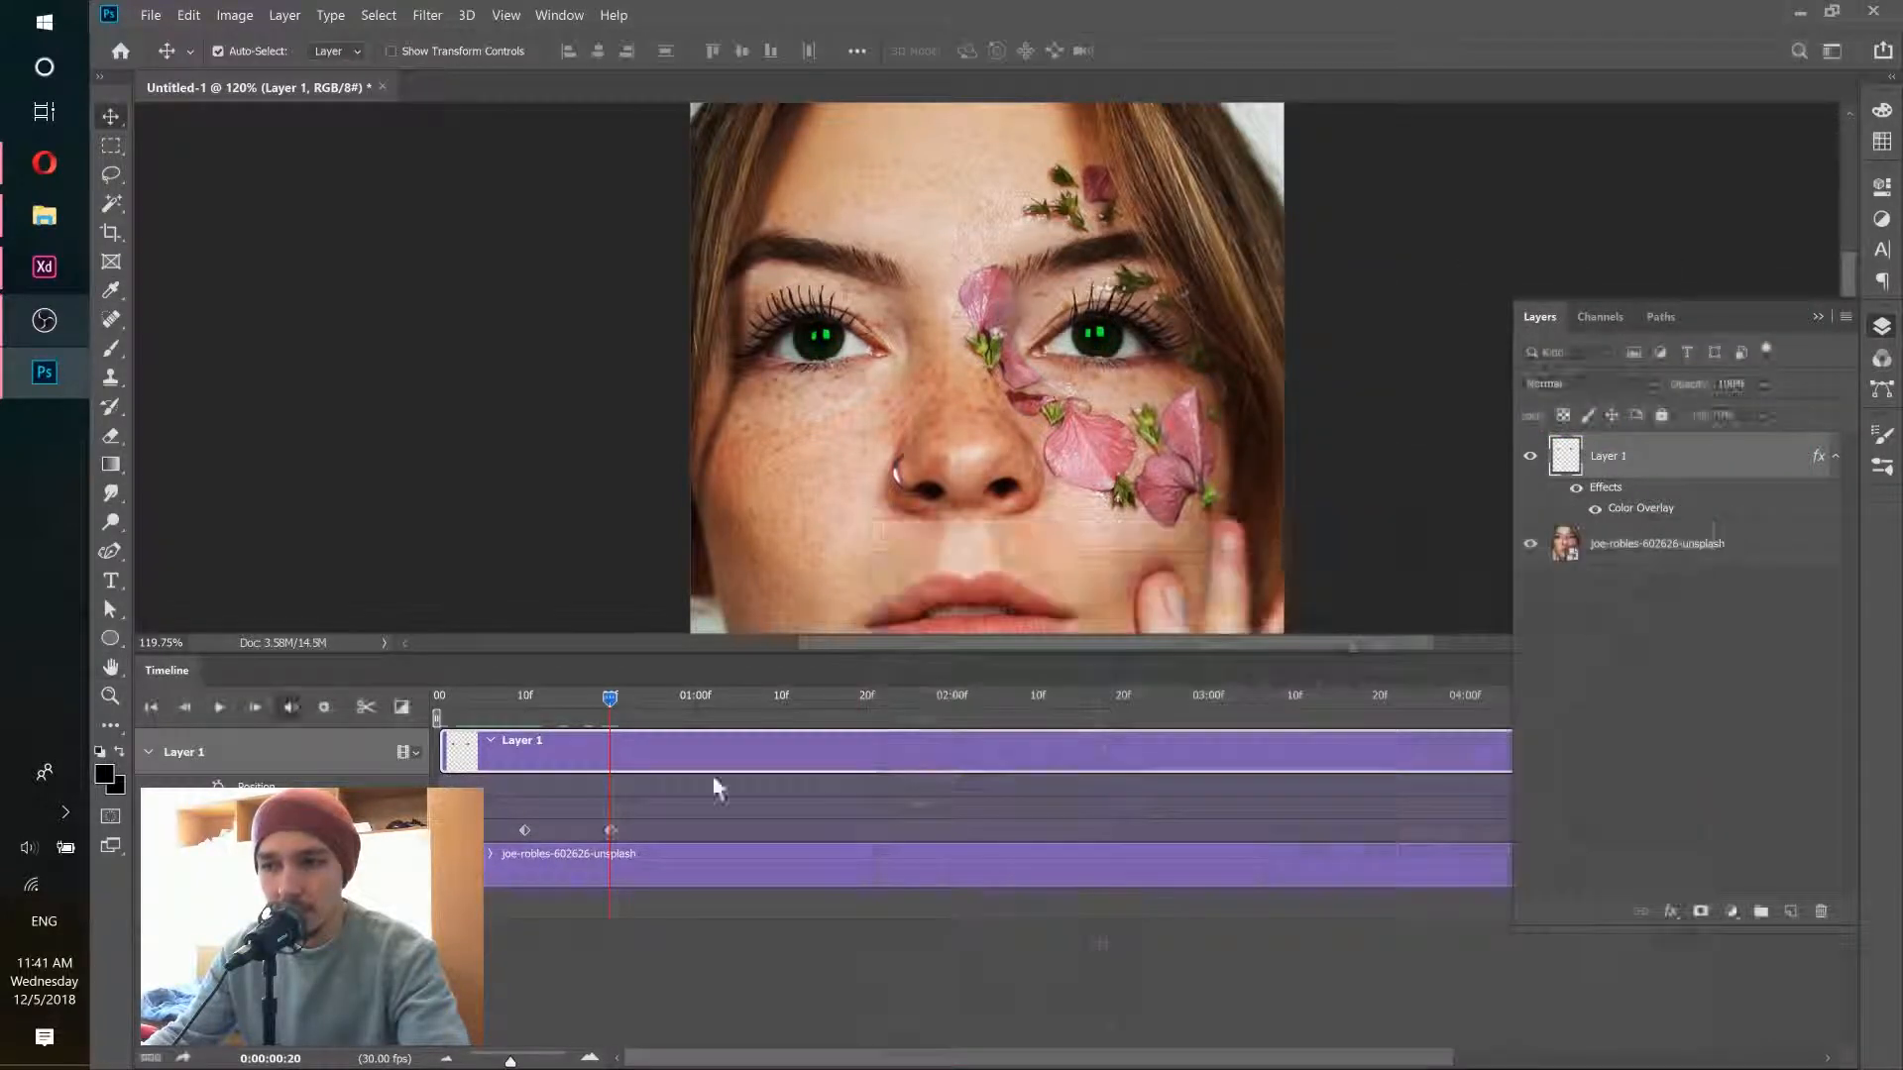
{"action": "left_click_drag", "start_coordinate": [609, 702], "coordinate": [545, 705]}
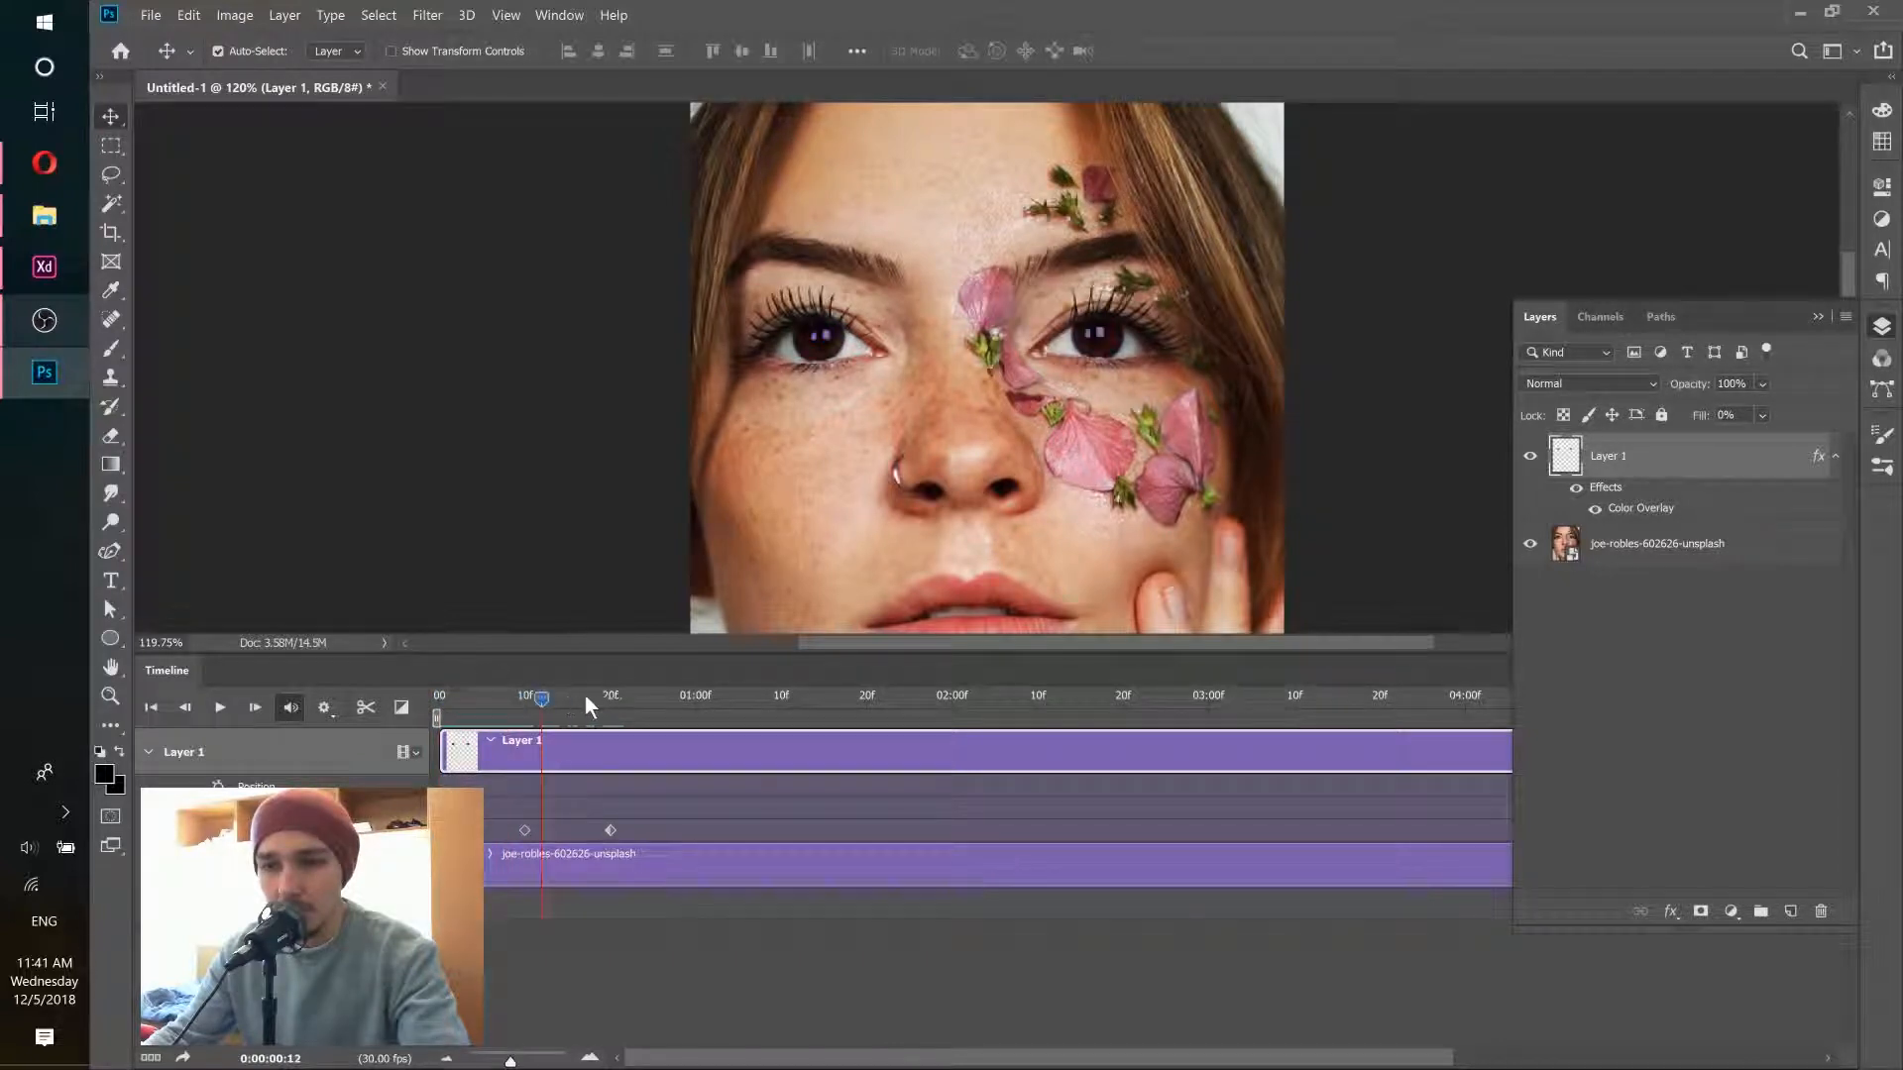
{"action": "left_click", "coordinate": [626, 699]}
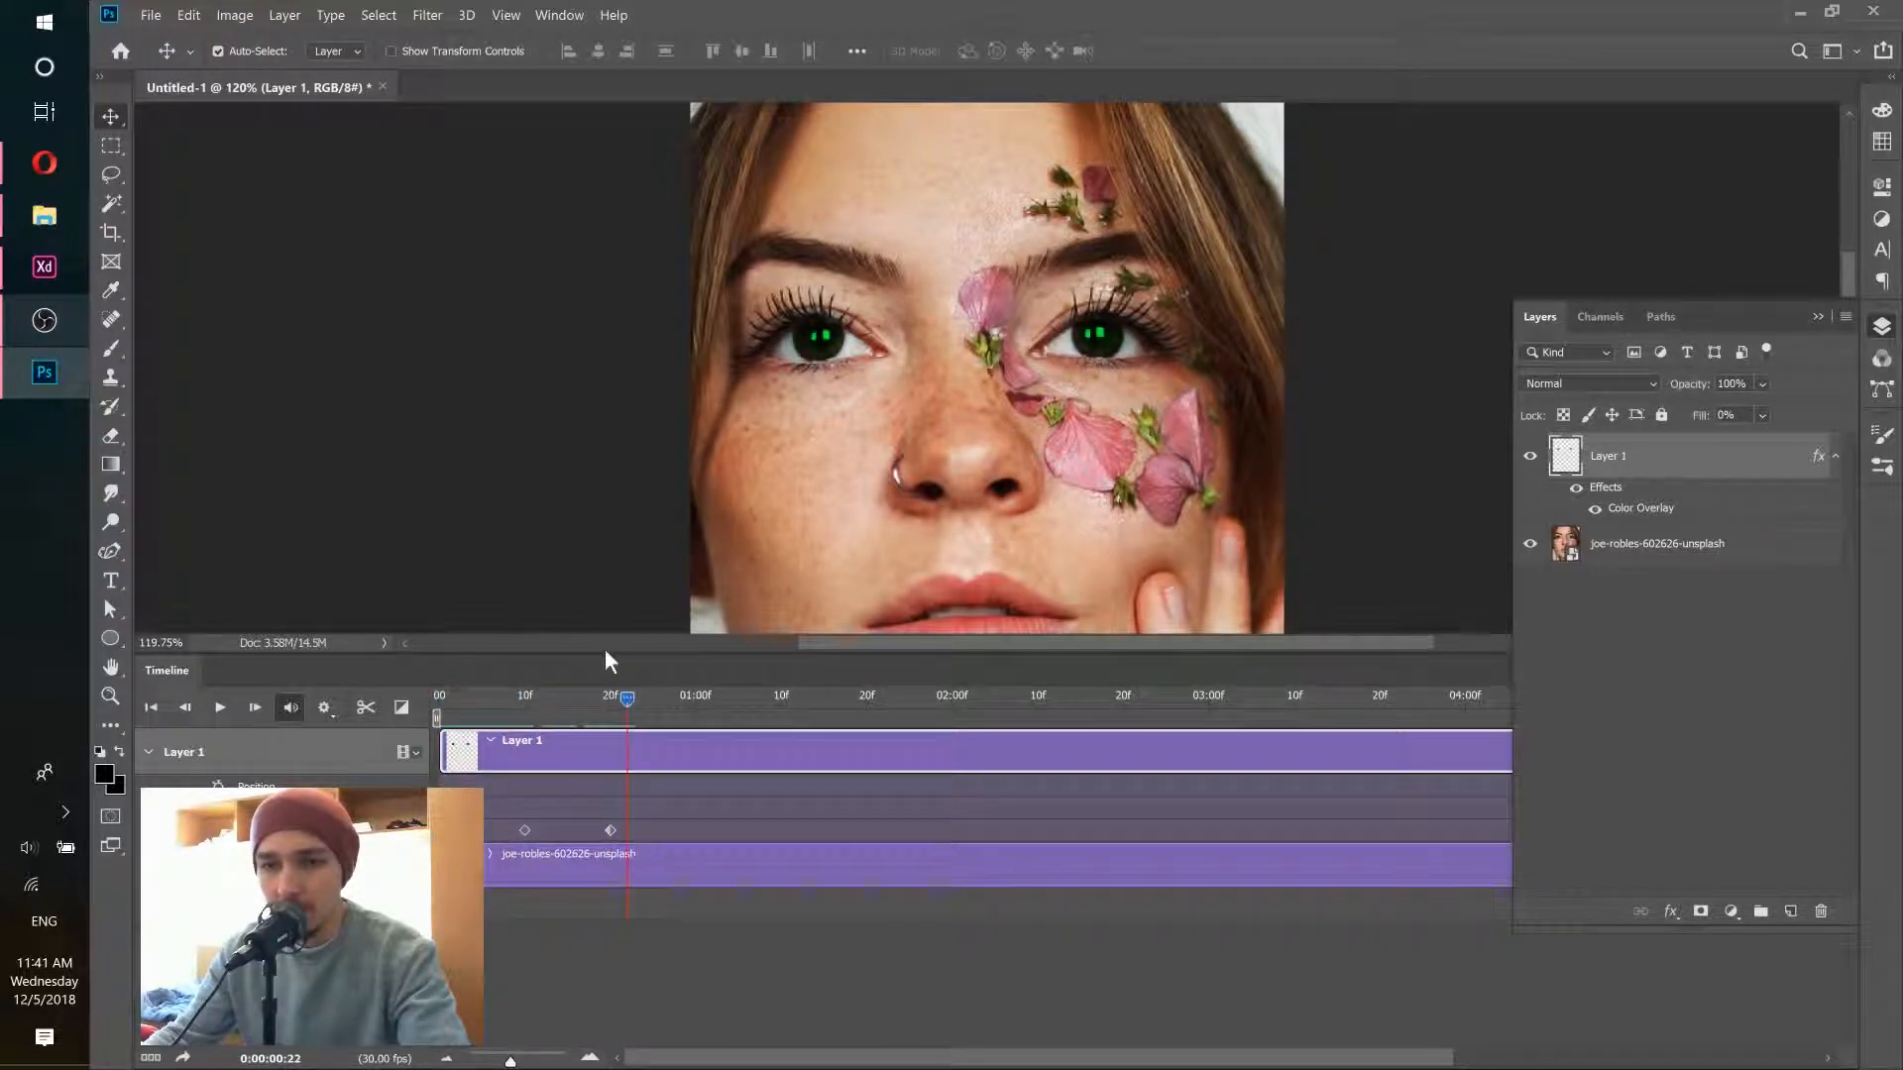
Step: Check the running recording in OBS and return to Photoshop, leaving the timeline playhead at 0:00:01:00
{"action": "left_click", "coordinate": [62, 330]}
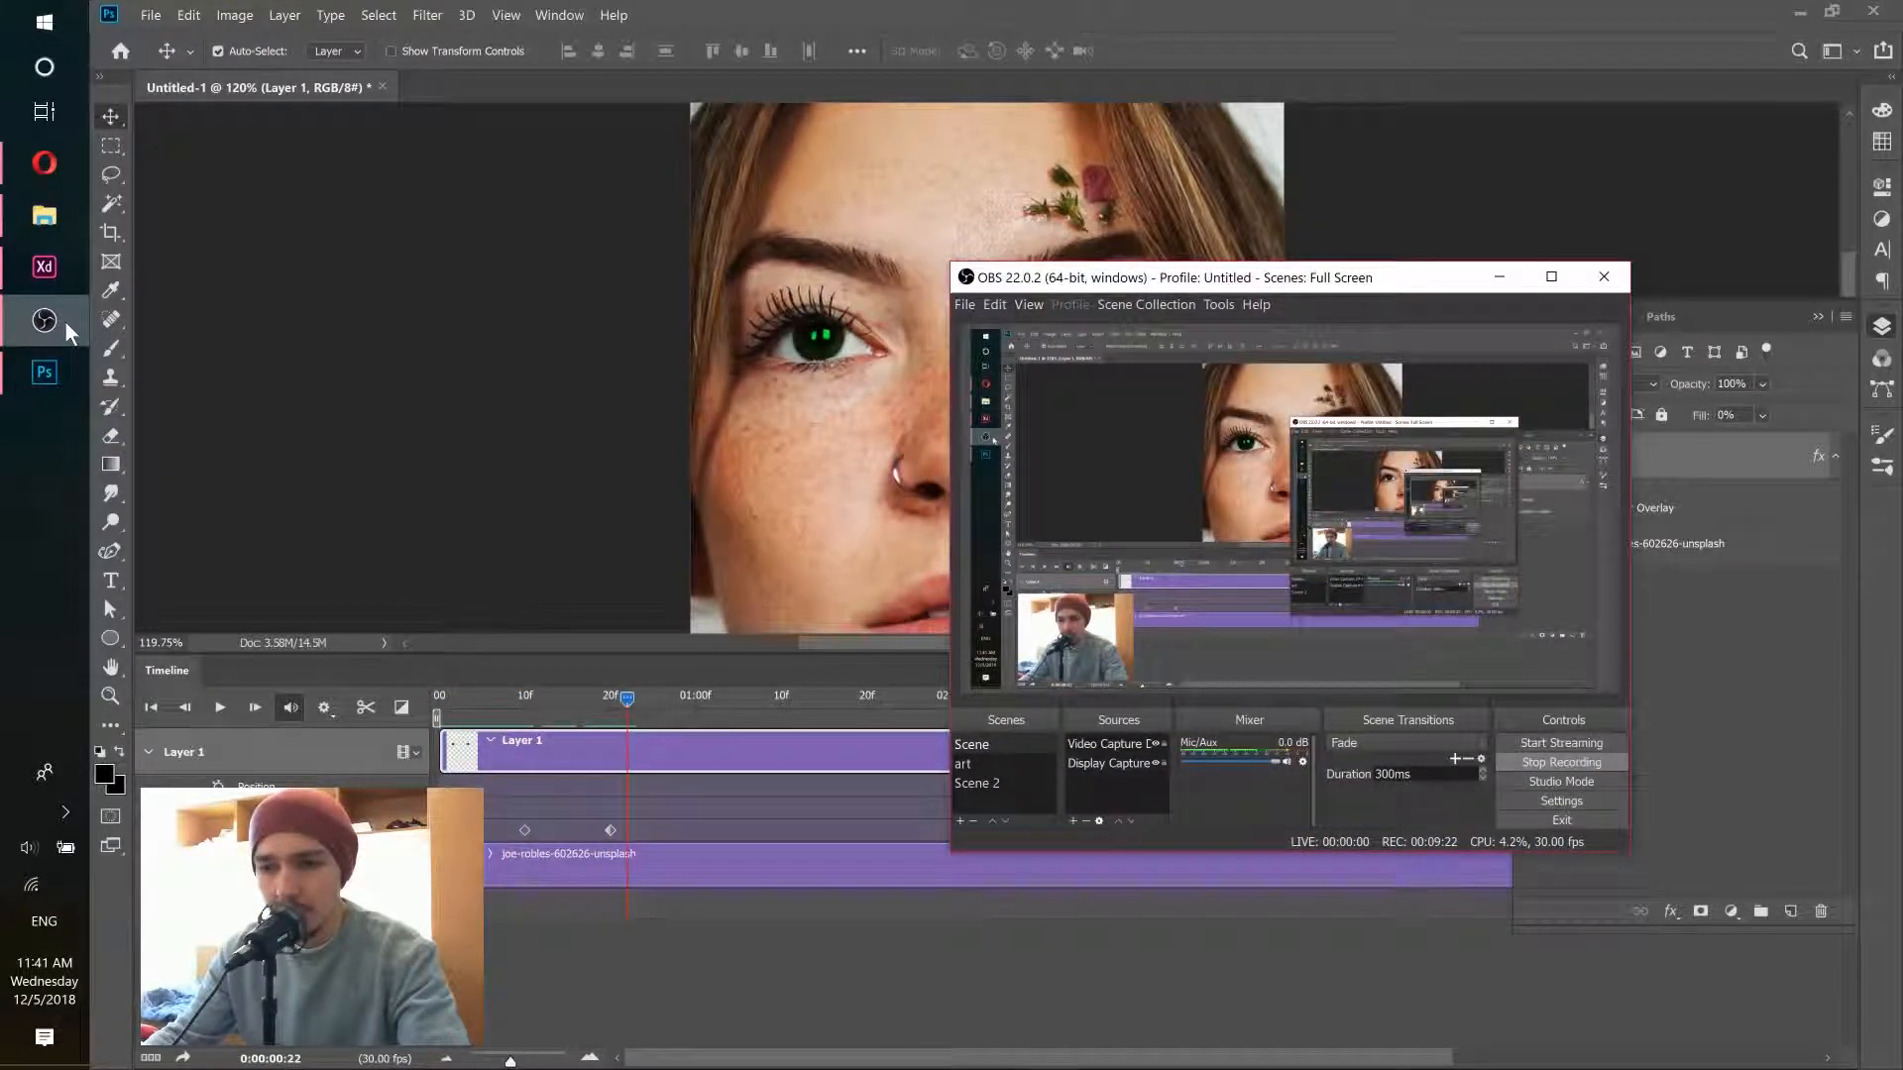
{"action": "left_click", "coordinate": [65, 323]}
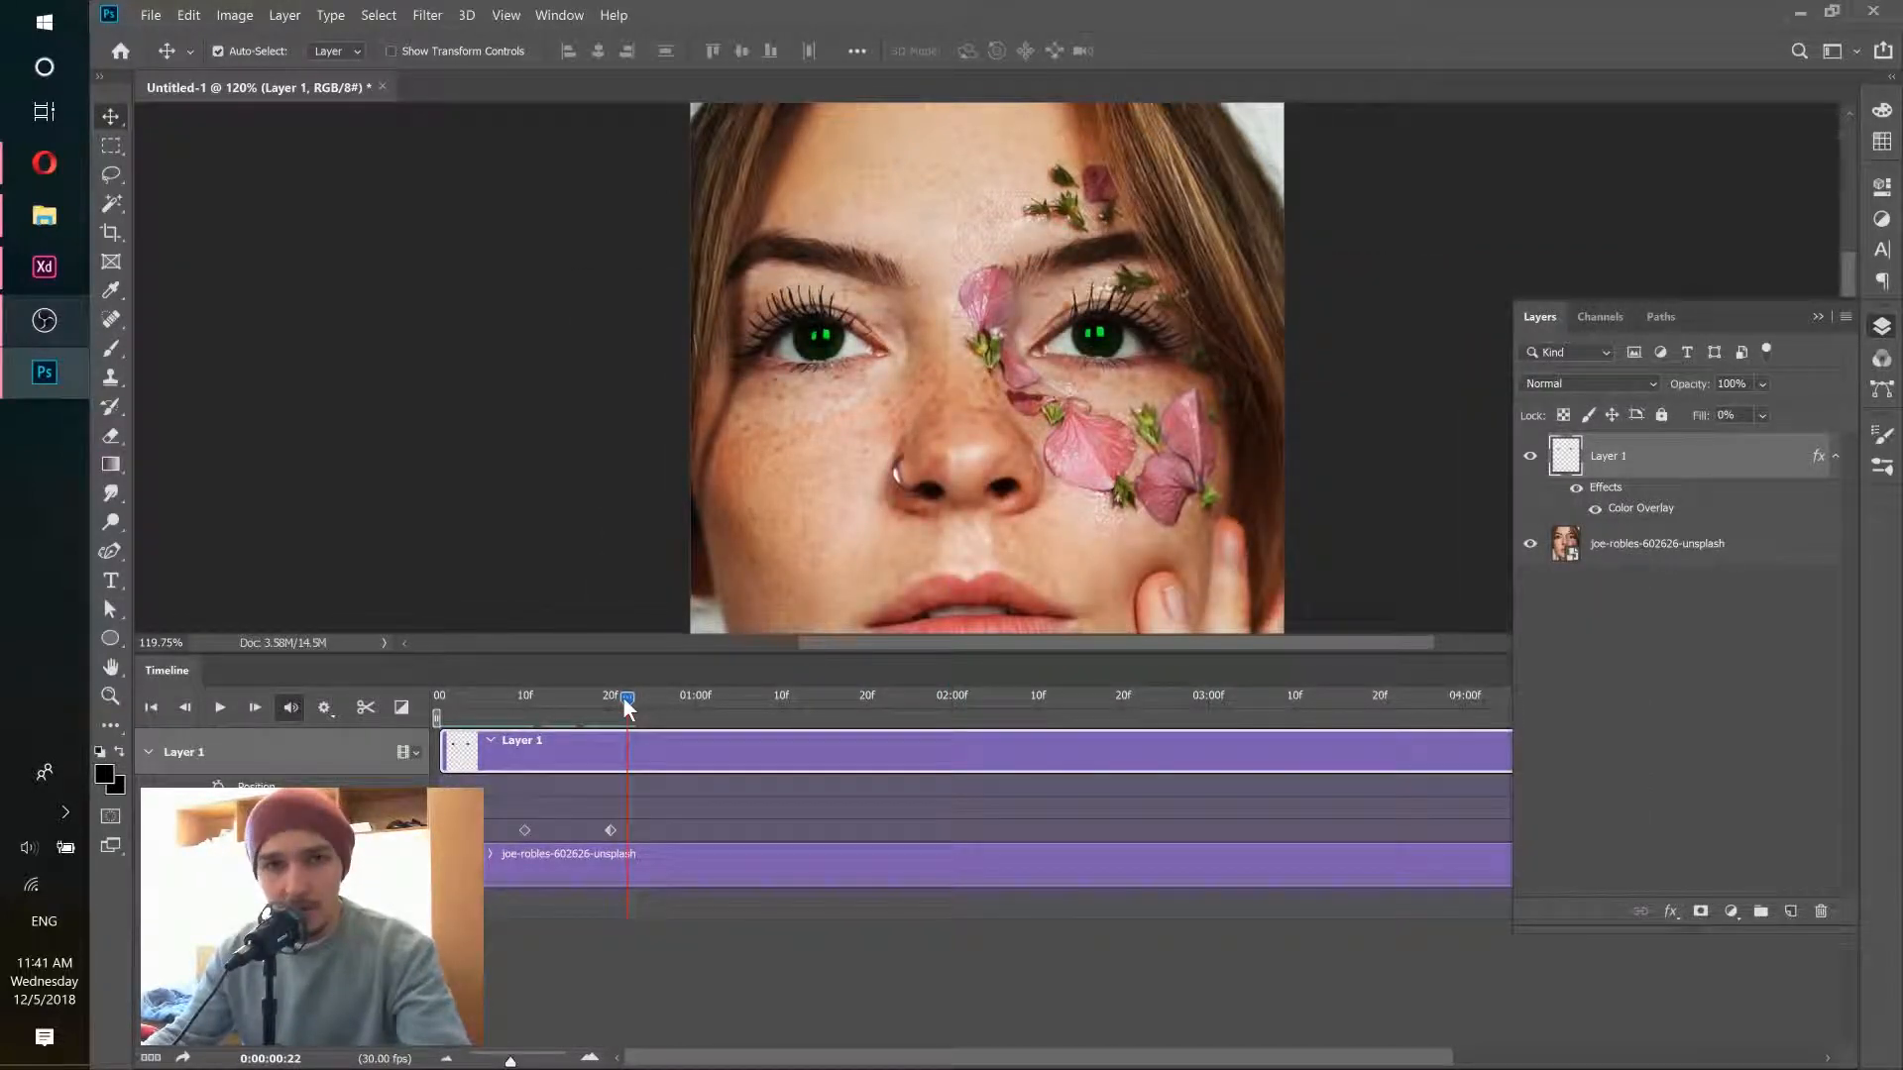
{"action": "left_click_drag", "start_coordinate": [627, 699], "coordinate": [660, 699]}
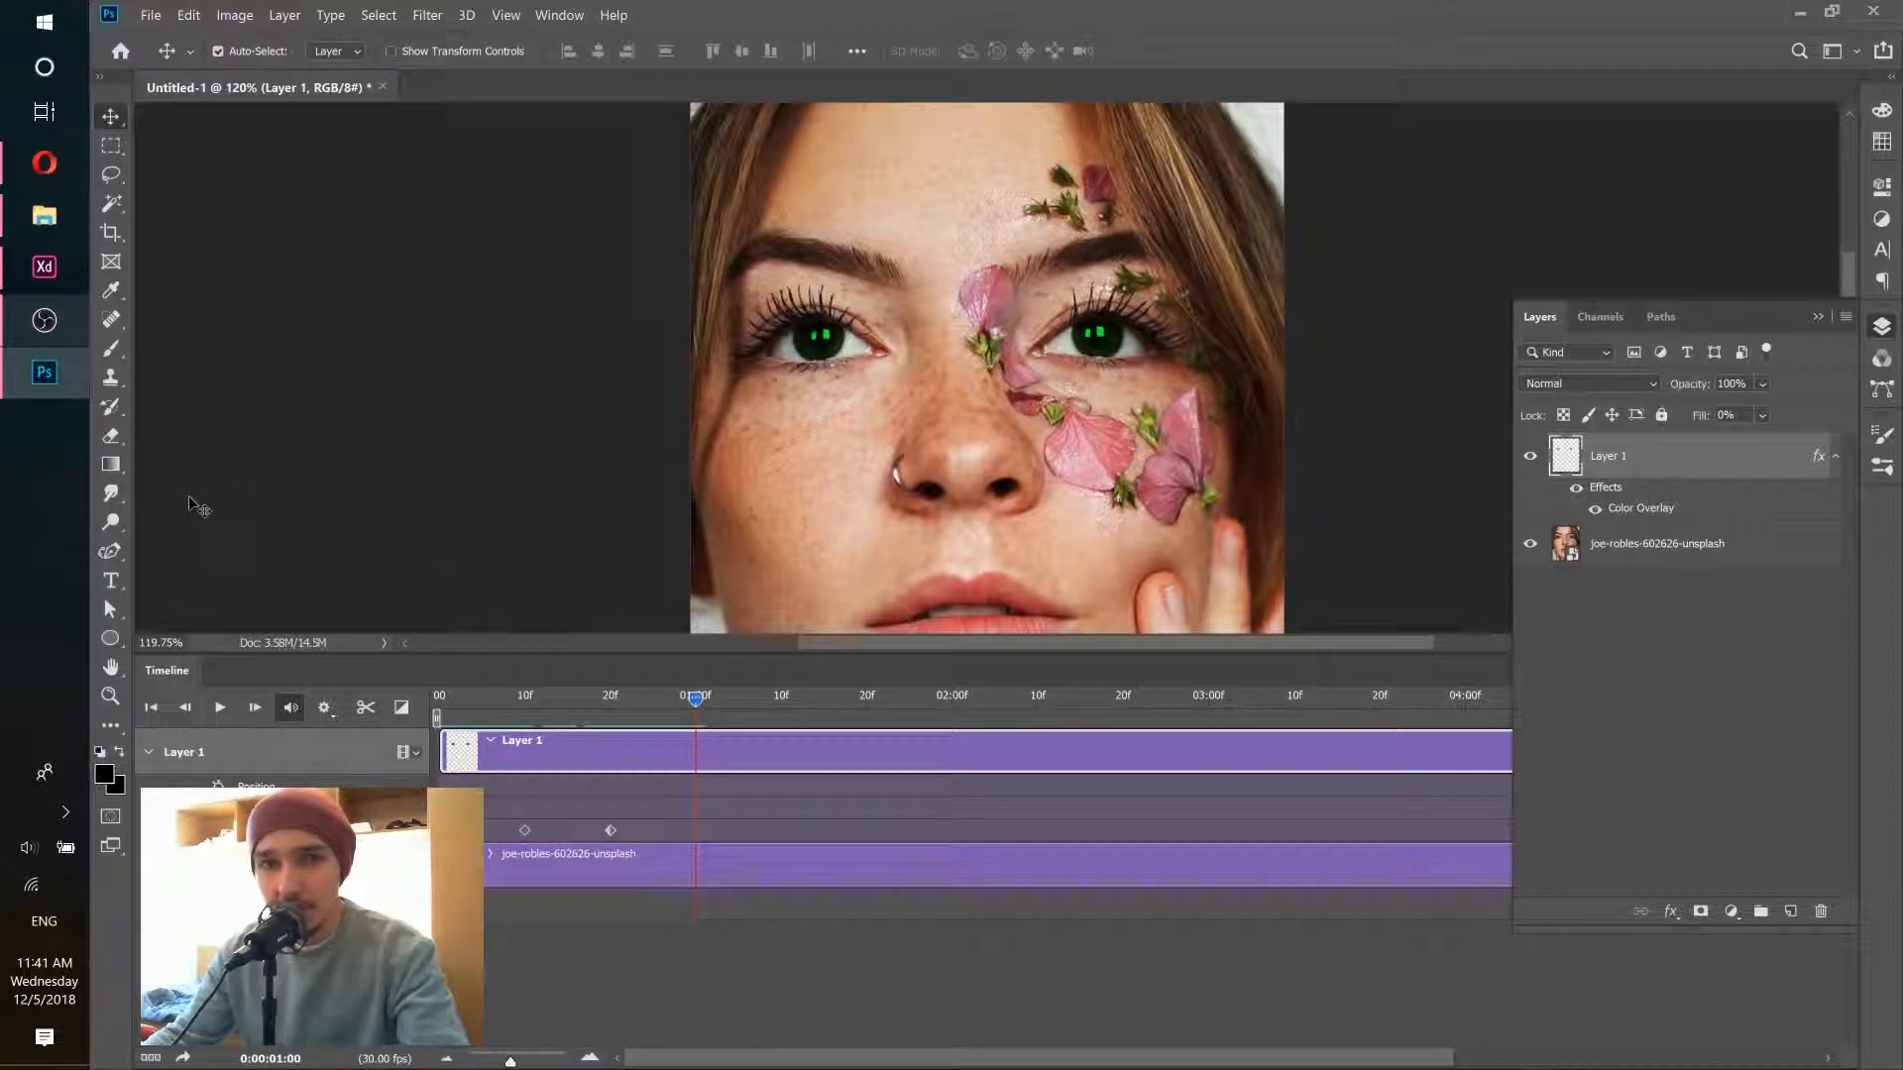
{"action": "left_click", "coordinate": [43, 320]}
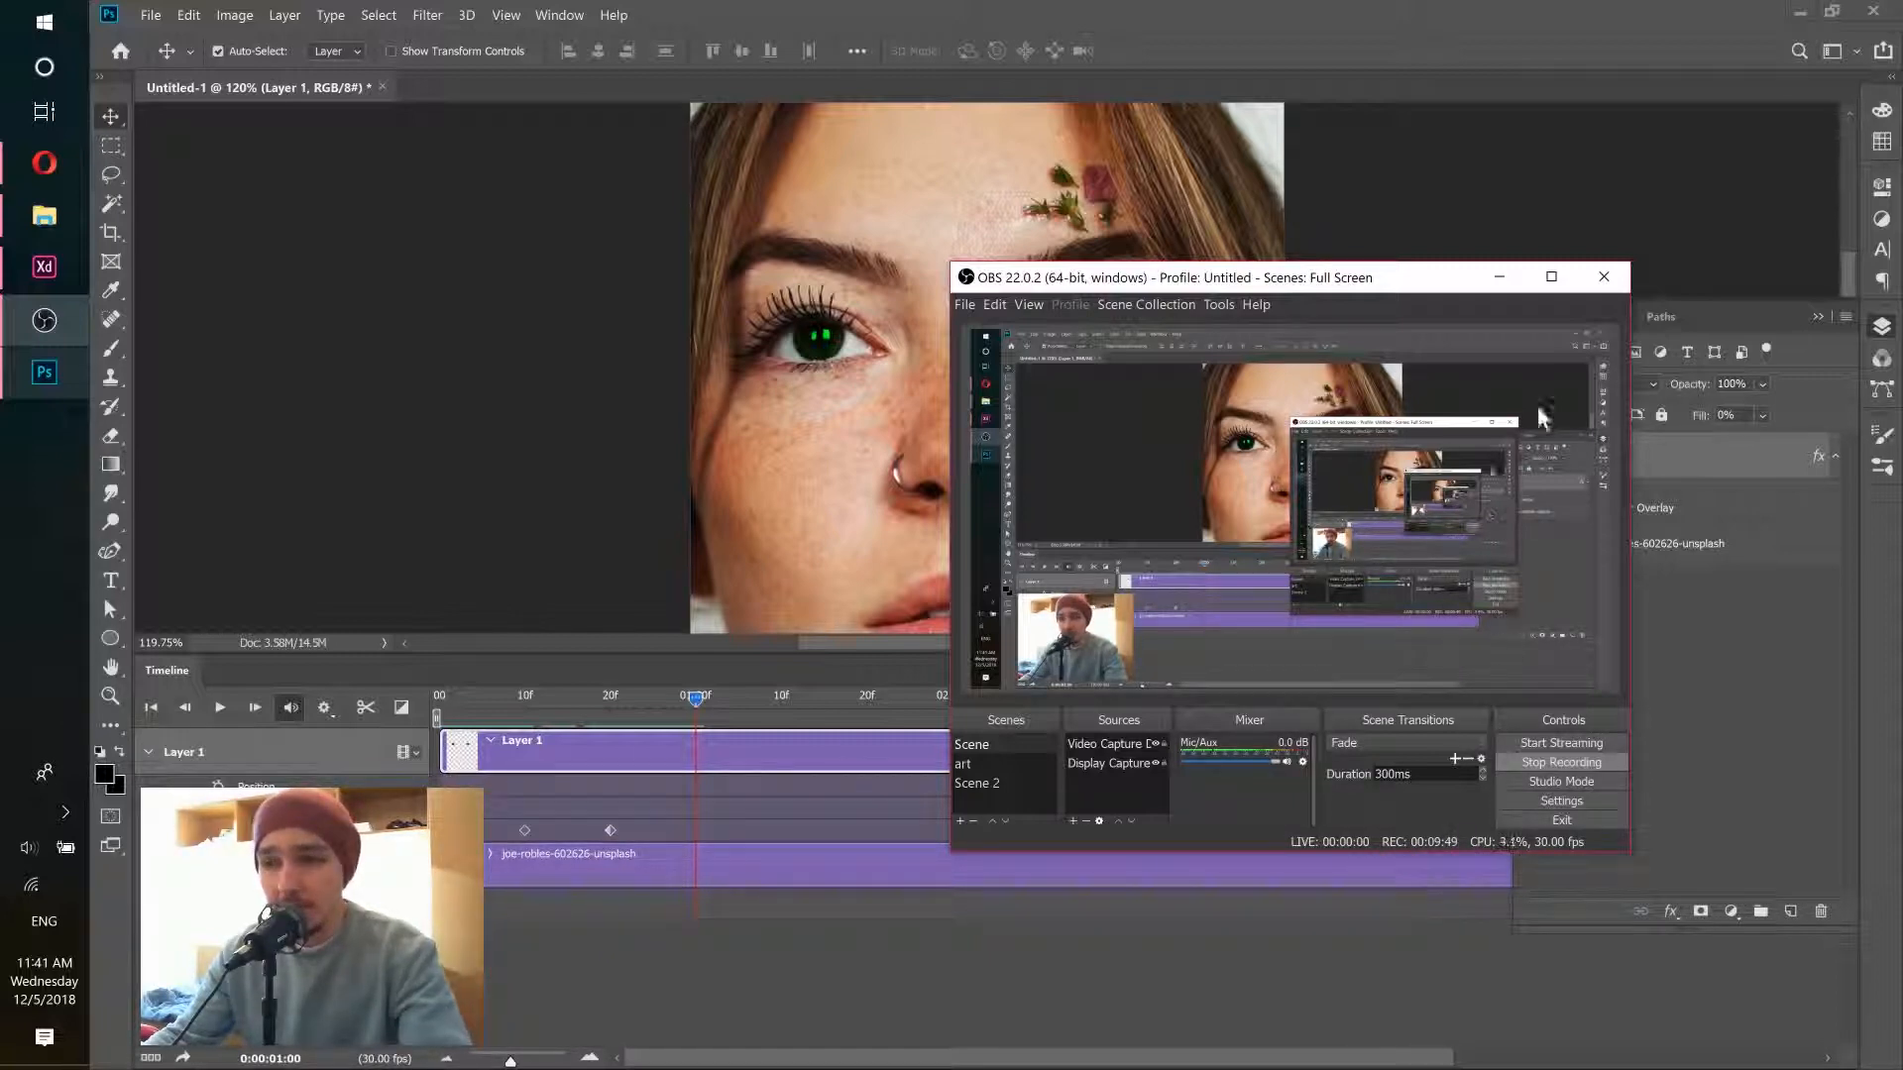
{"action": "left_click", "coordinate": [1499, 279]}
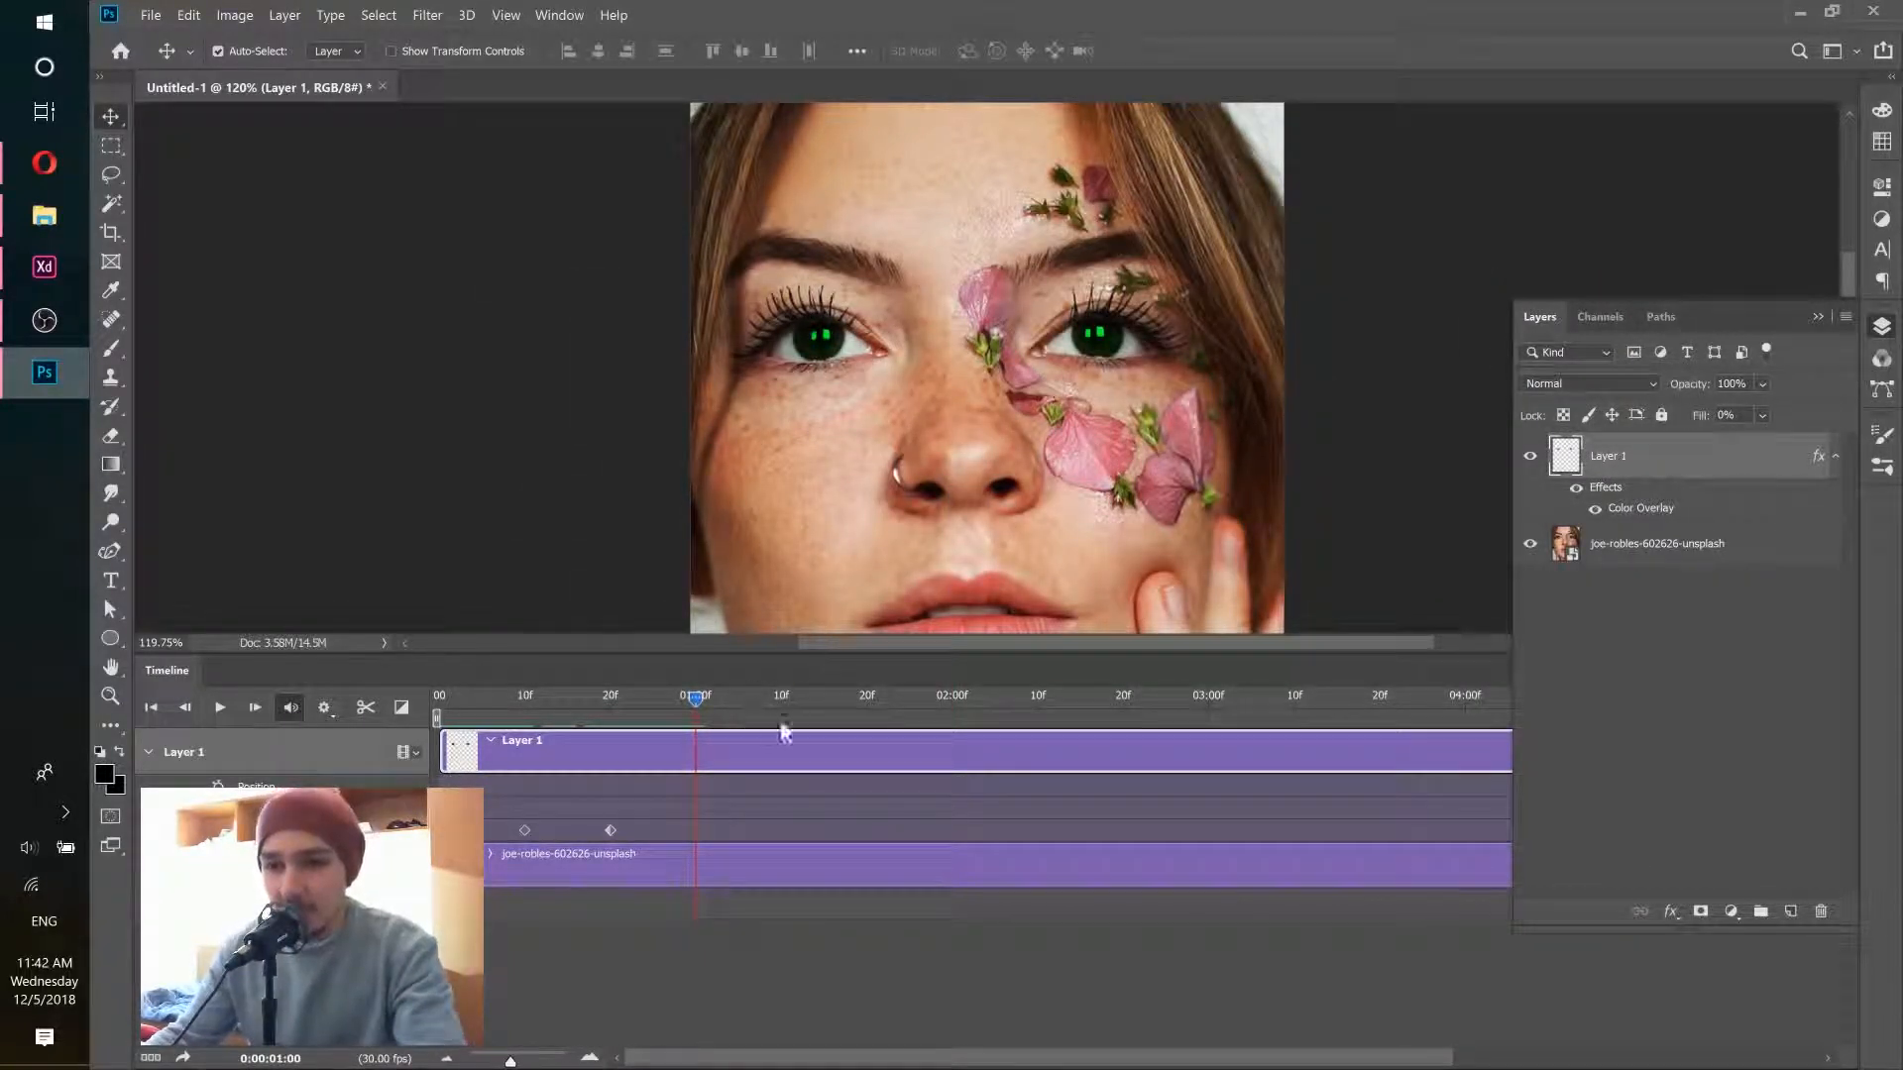
Step: Change Layer 1's Color Overlay to golden yellow ffcc00 at 0:00:01:00 and apply the layer style
{"action": "mouse_move", "coordinate": [727, 703]}
{"action": "left_mouse_down"}
{"action": "mouse_move", "coordinate": [773, 702]}
{"action": "mouse_move", "coordinate": [699, 701]}
{"action": "left_mouse_up"}
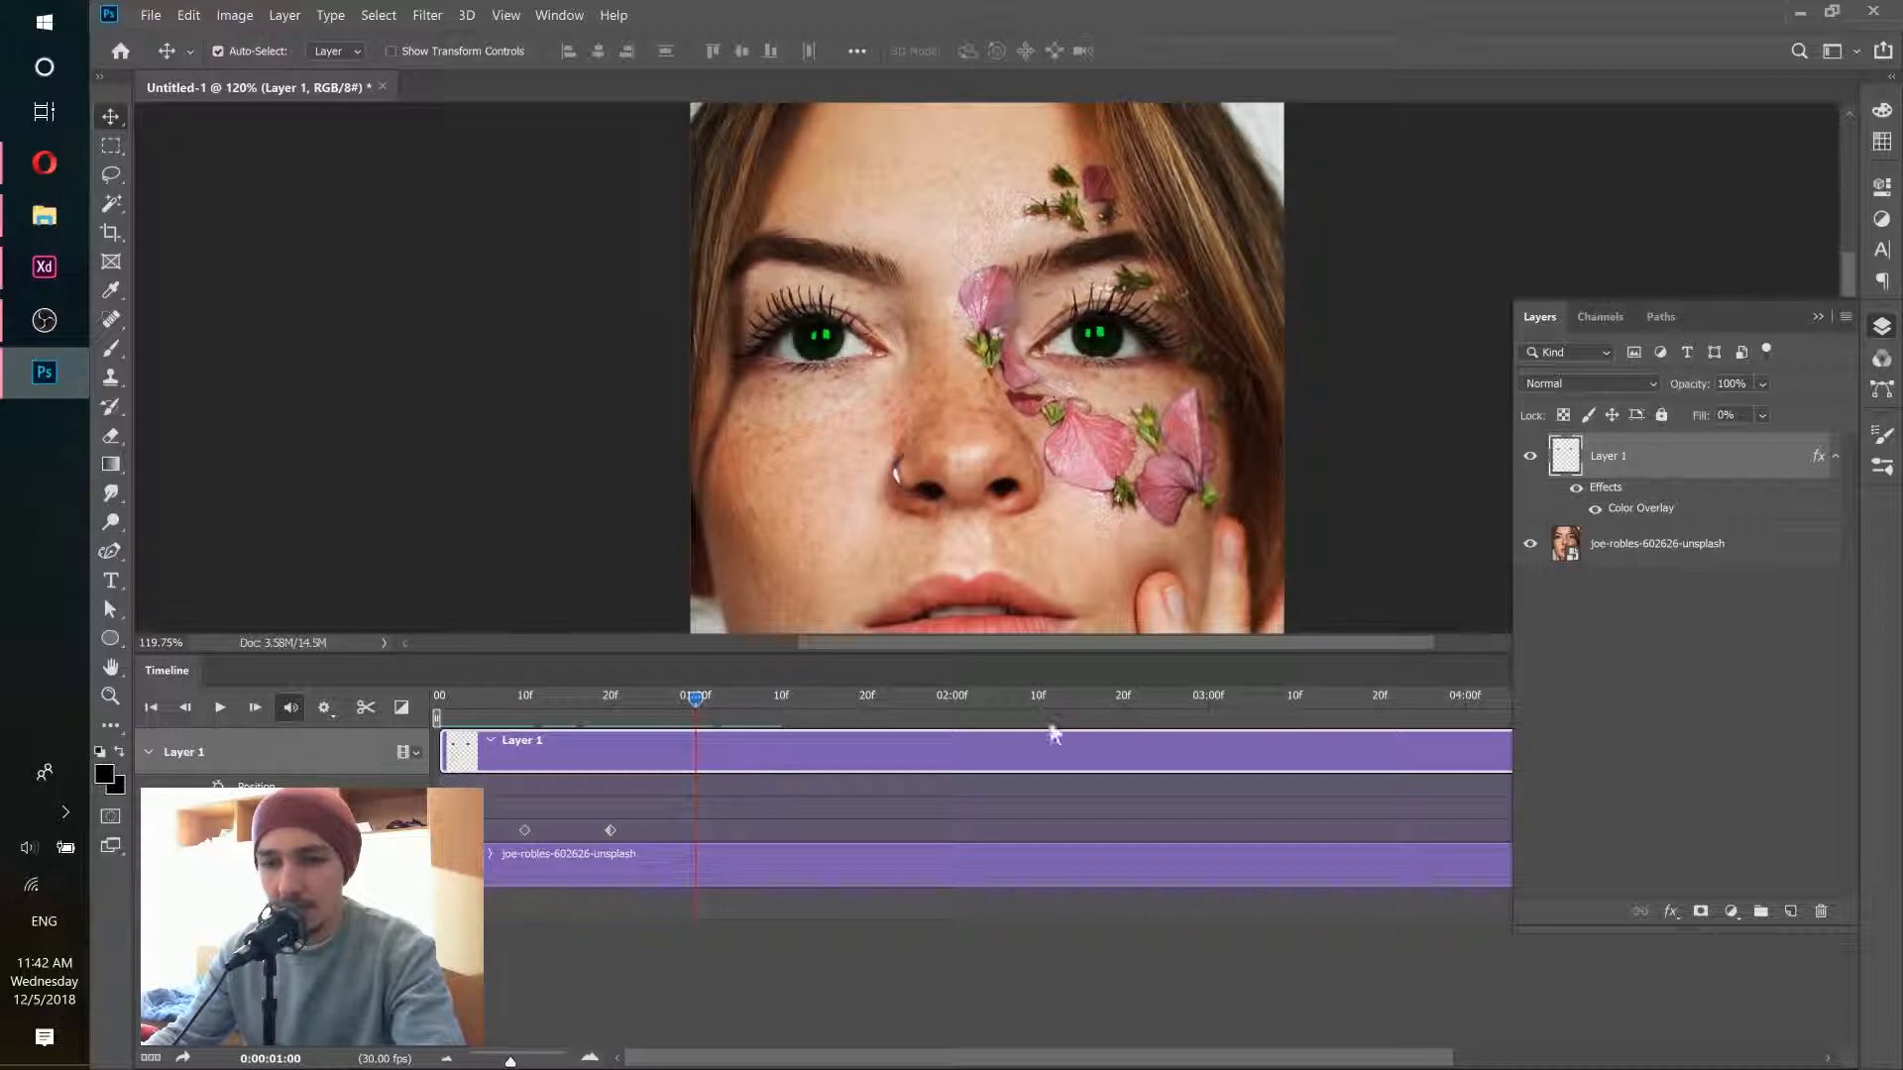
{"action": "double_click", "coordinate": [1638, 508]}
{"action": "left_click", "coordinate": [1396, 615]}
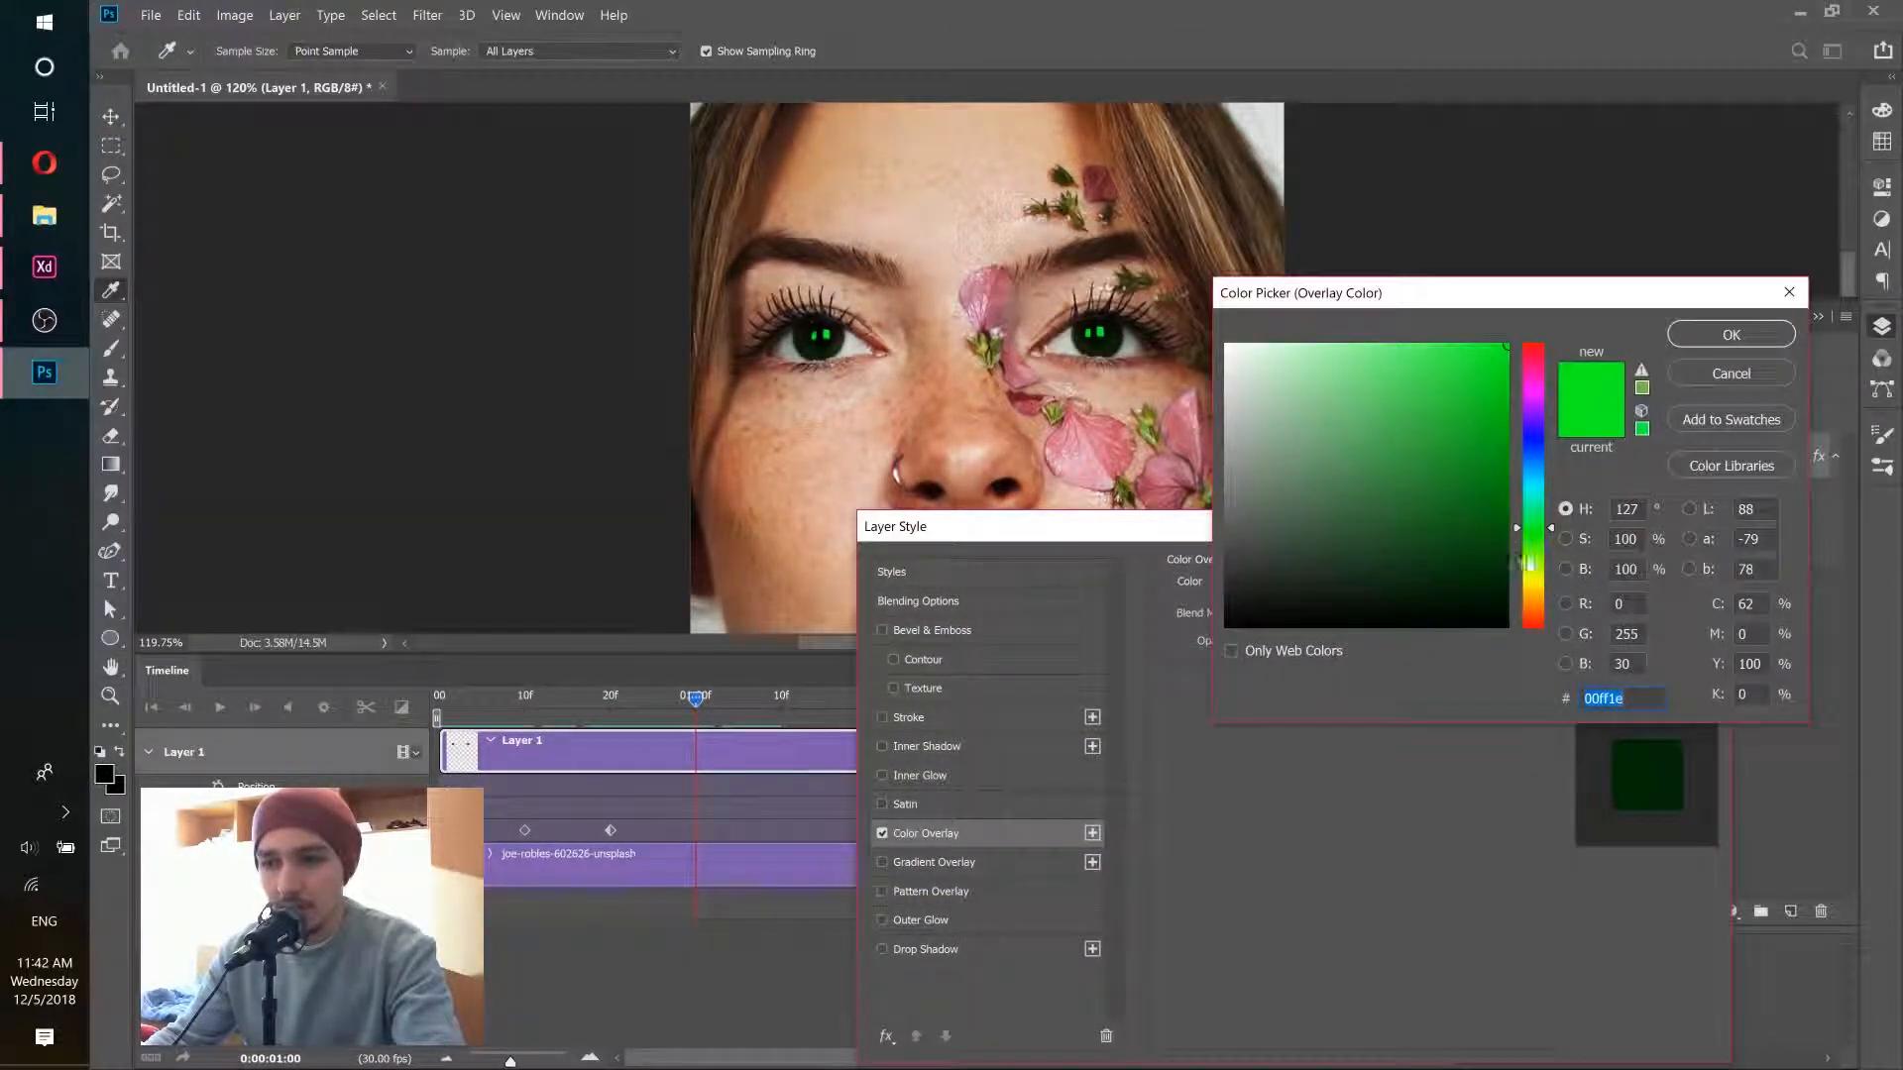
{"action": "left_click_drag", "start_coordinate": [1534, 560], "coordinate": [1536, 591]}
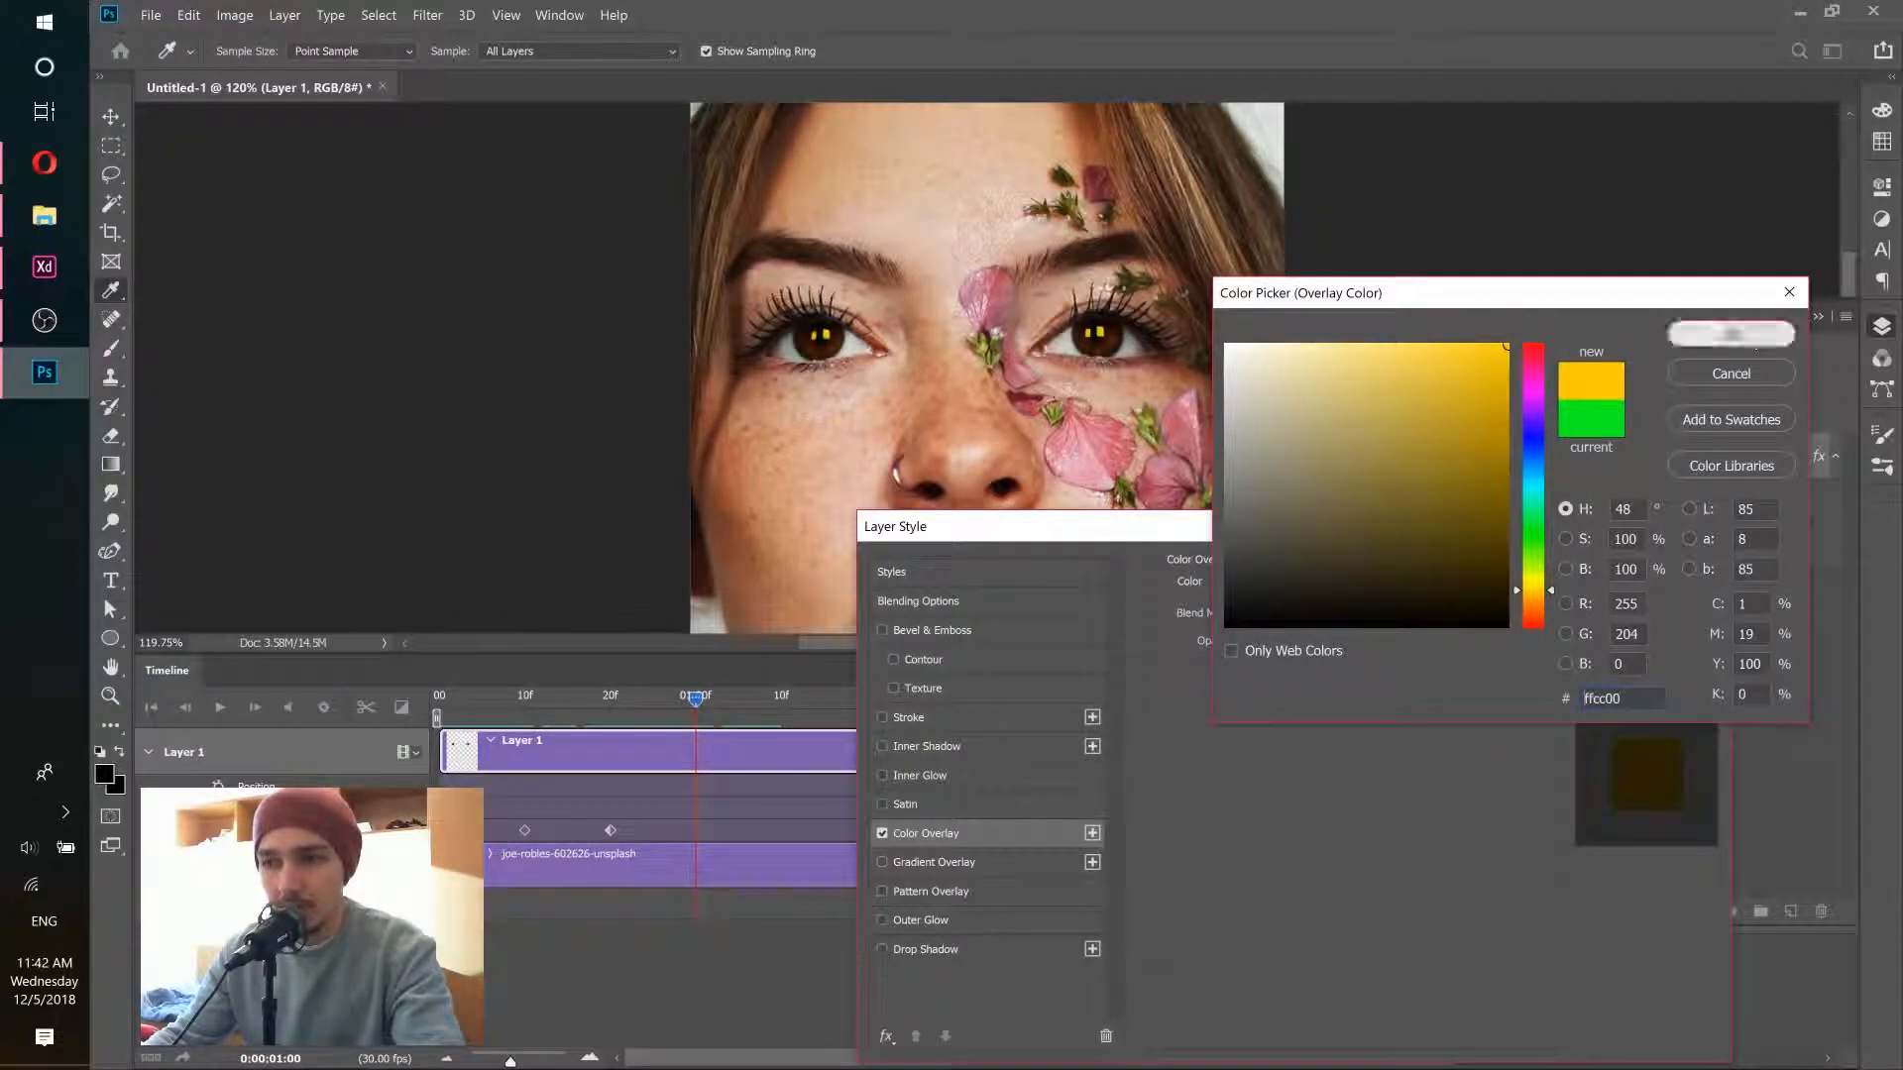
{"action": "left_click", "coordinate": [1784, 334]}
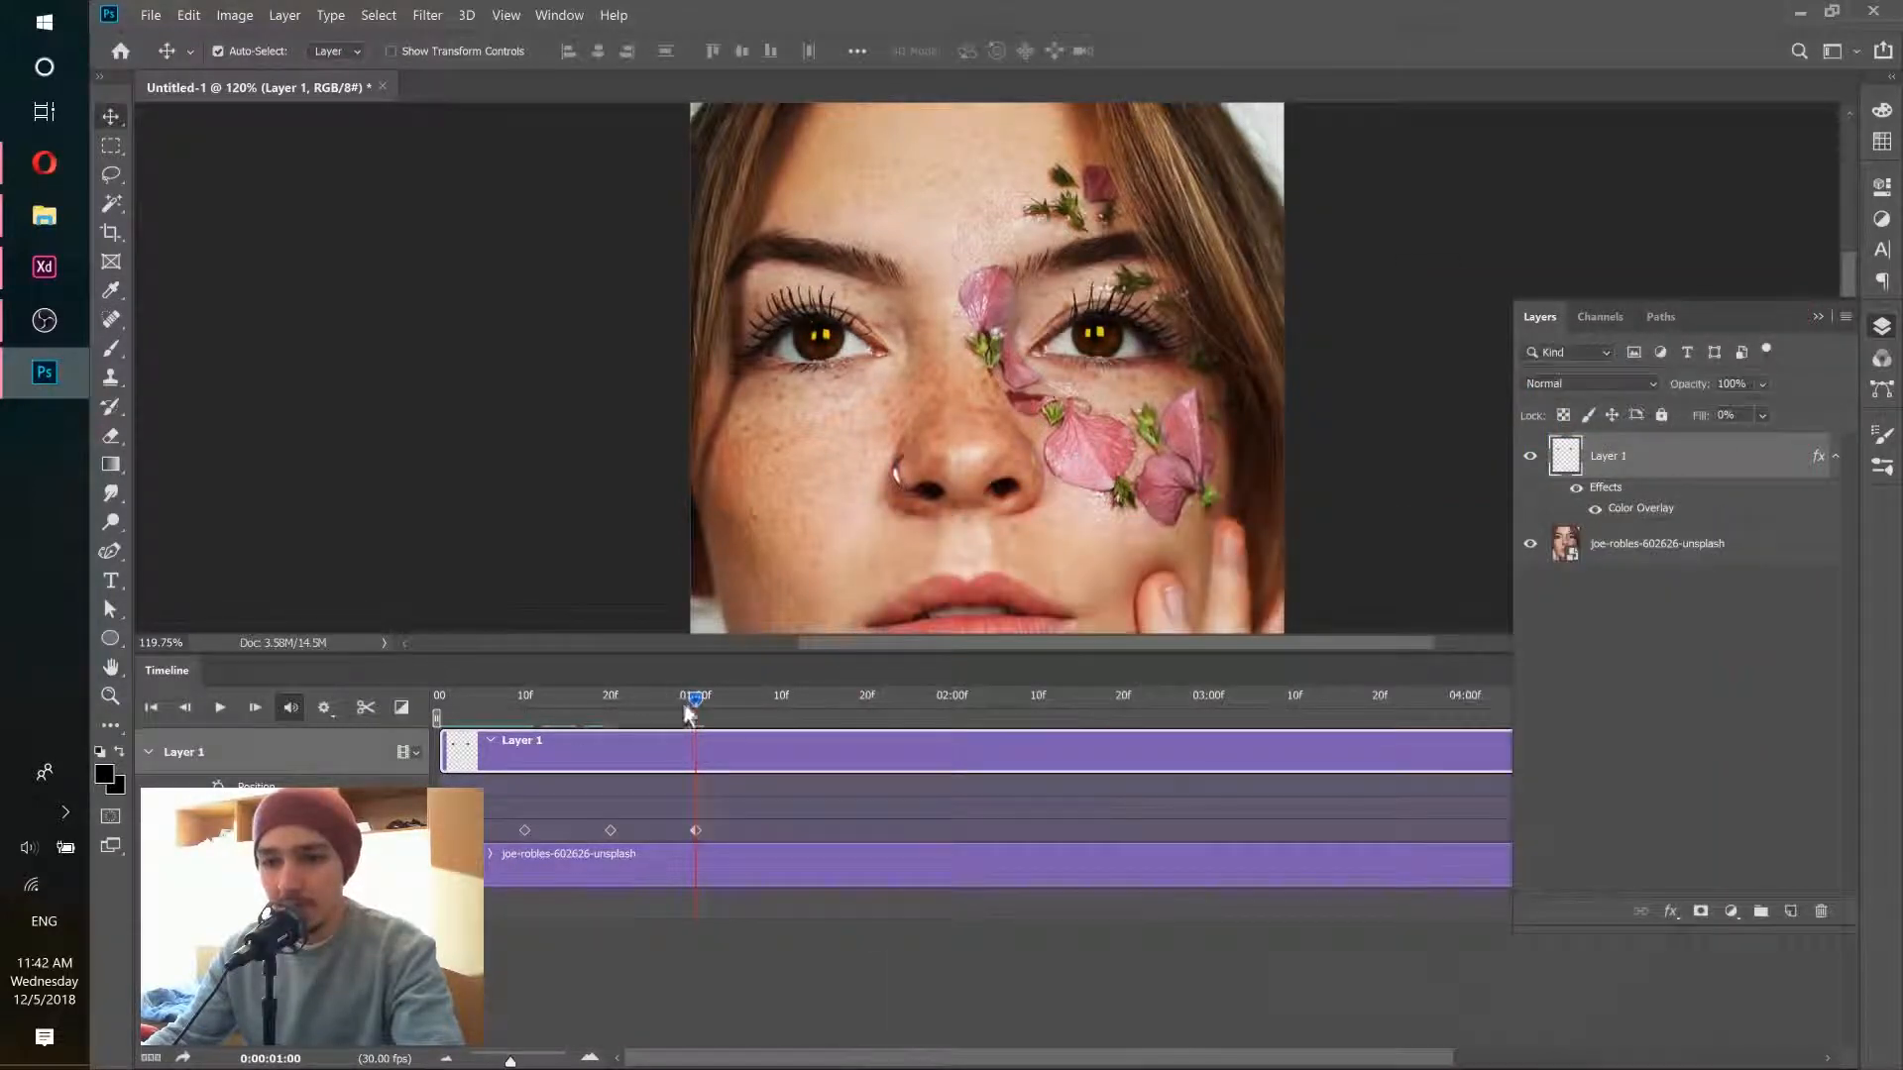
Step: Scrub back through the colour keyframes to the start, and play the eye-colour animation until just past one second
{"action": "left_click_drag", "start_coordinate": [690, 702], "coordinate": [612, 699]}
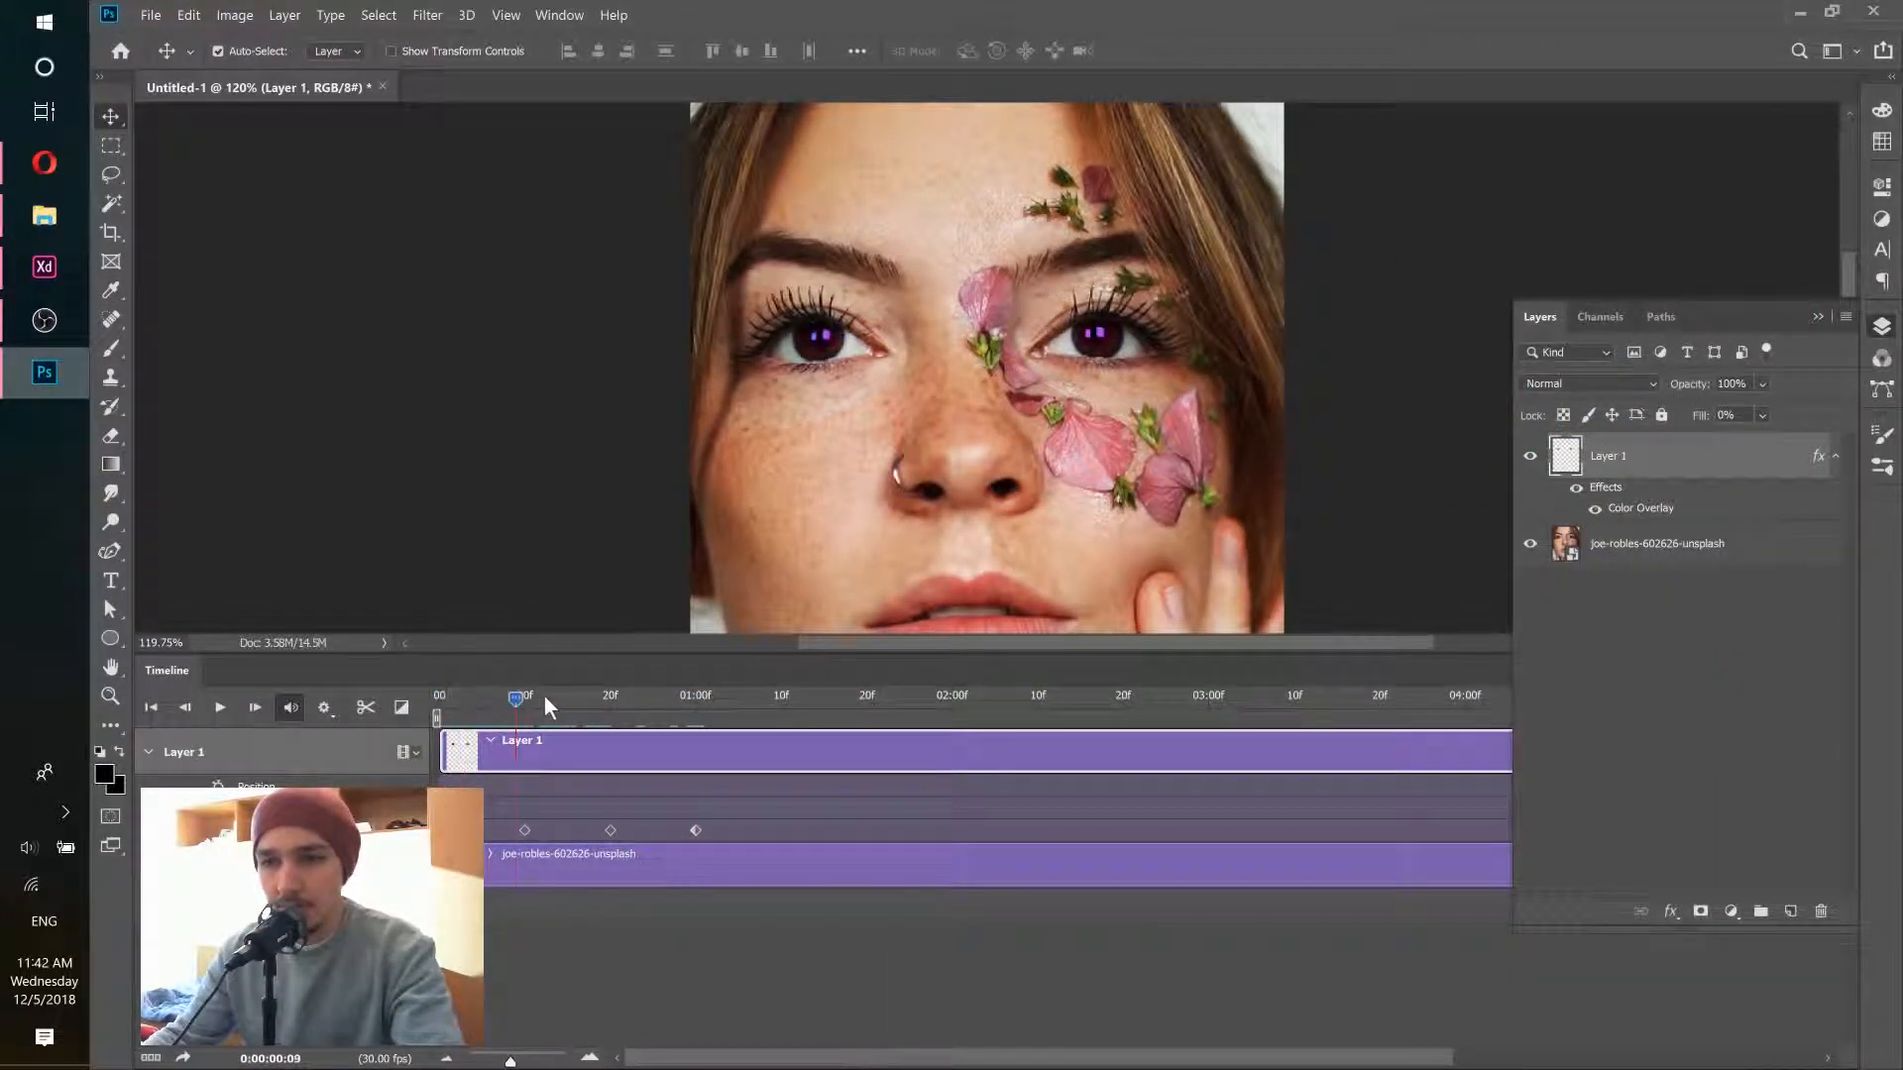
{"action": "left_click_drag", "start_coordinate": [692, 706], "coordinate": [402, 697]}
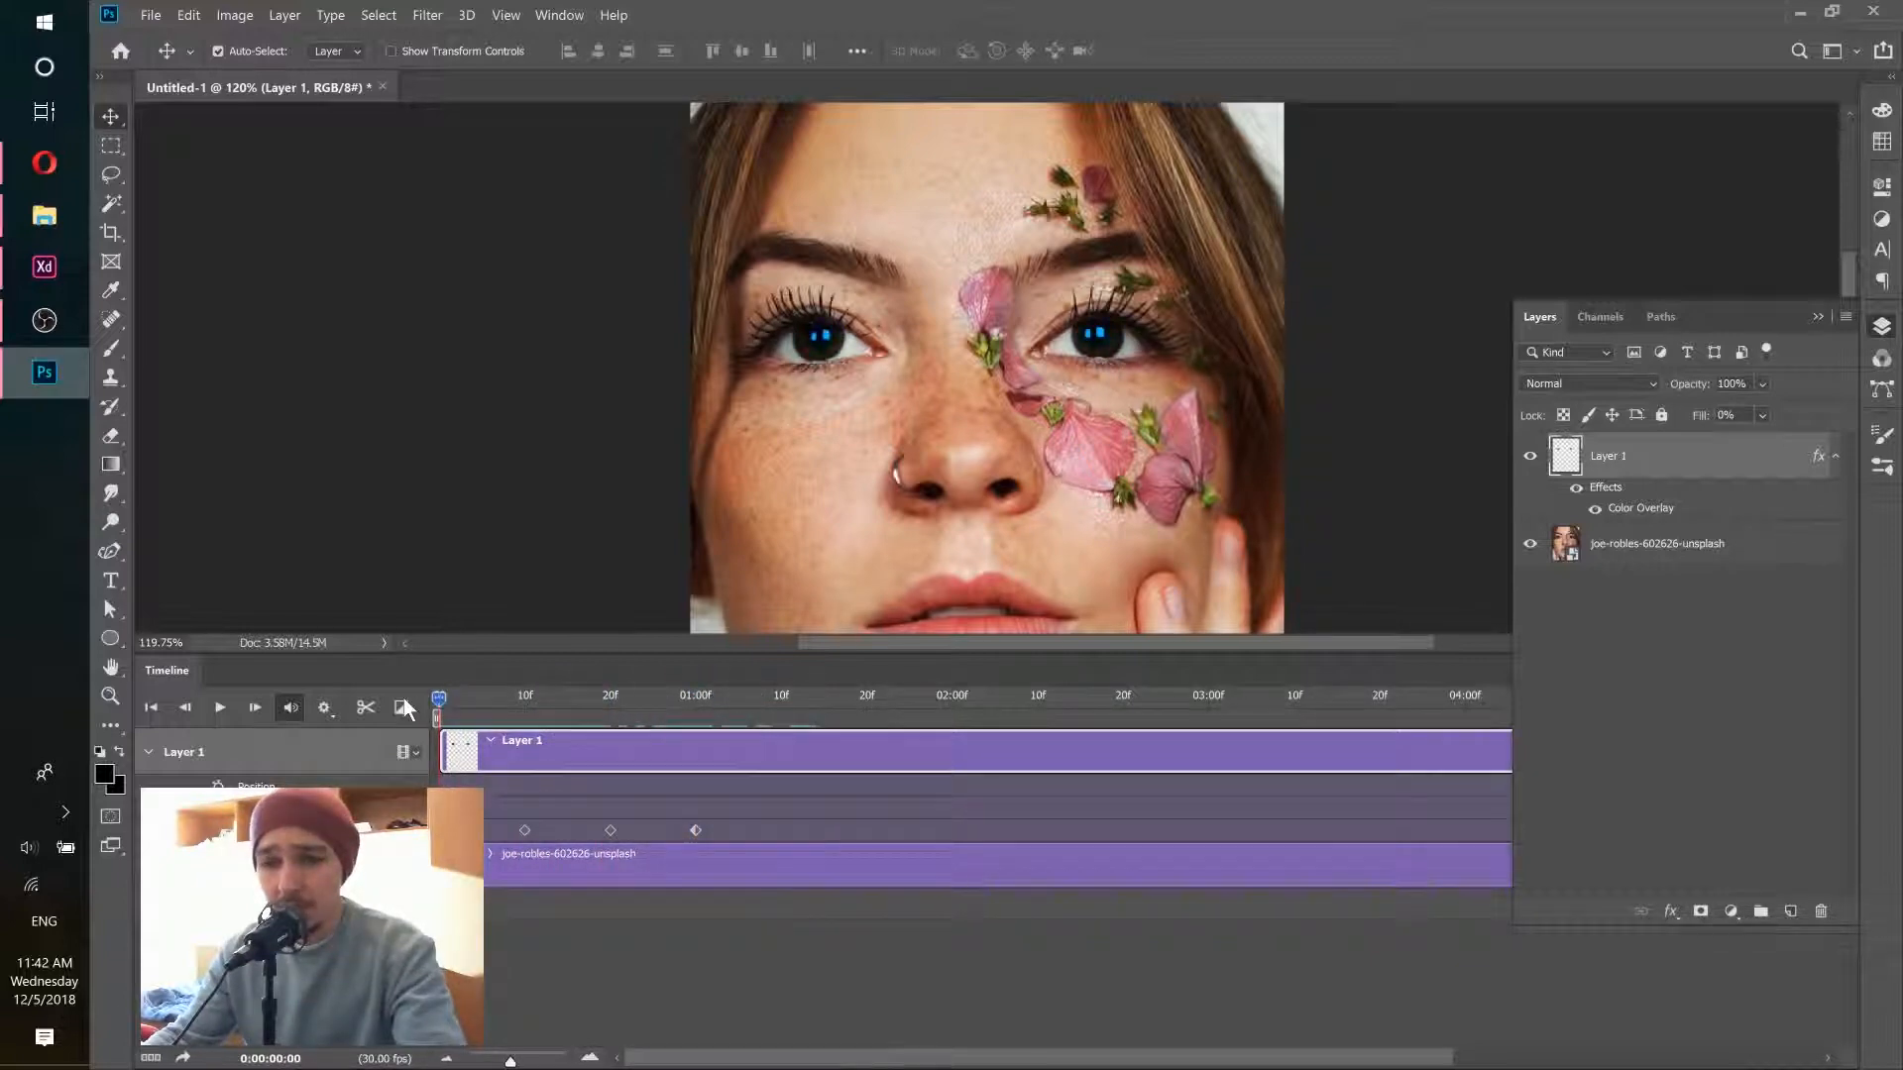
{"action": "left_click", "coordinate": [221, 709]}
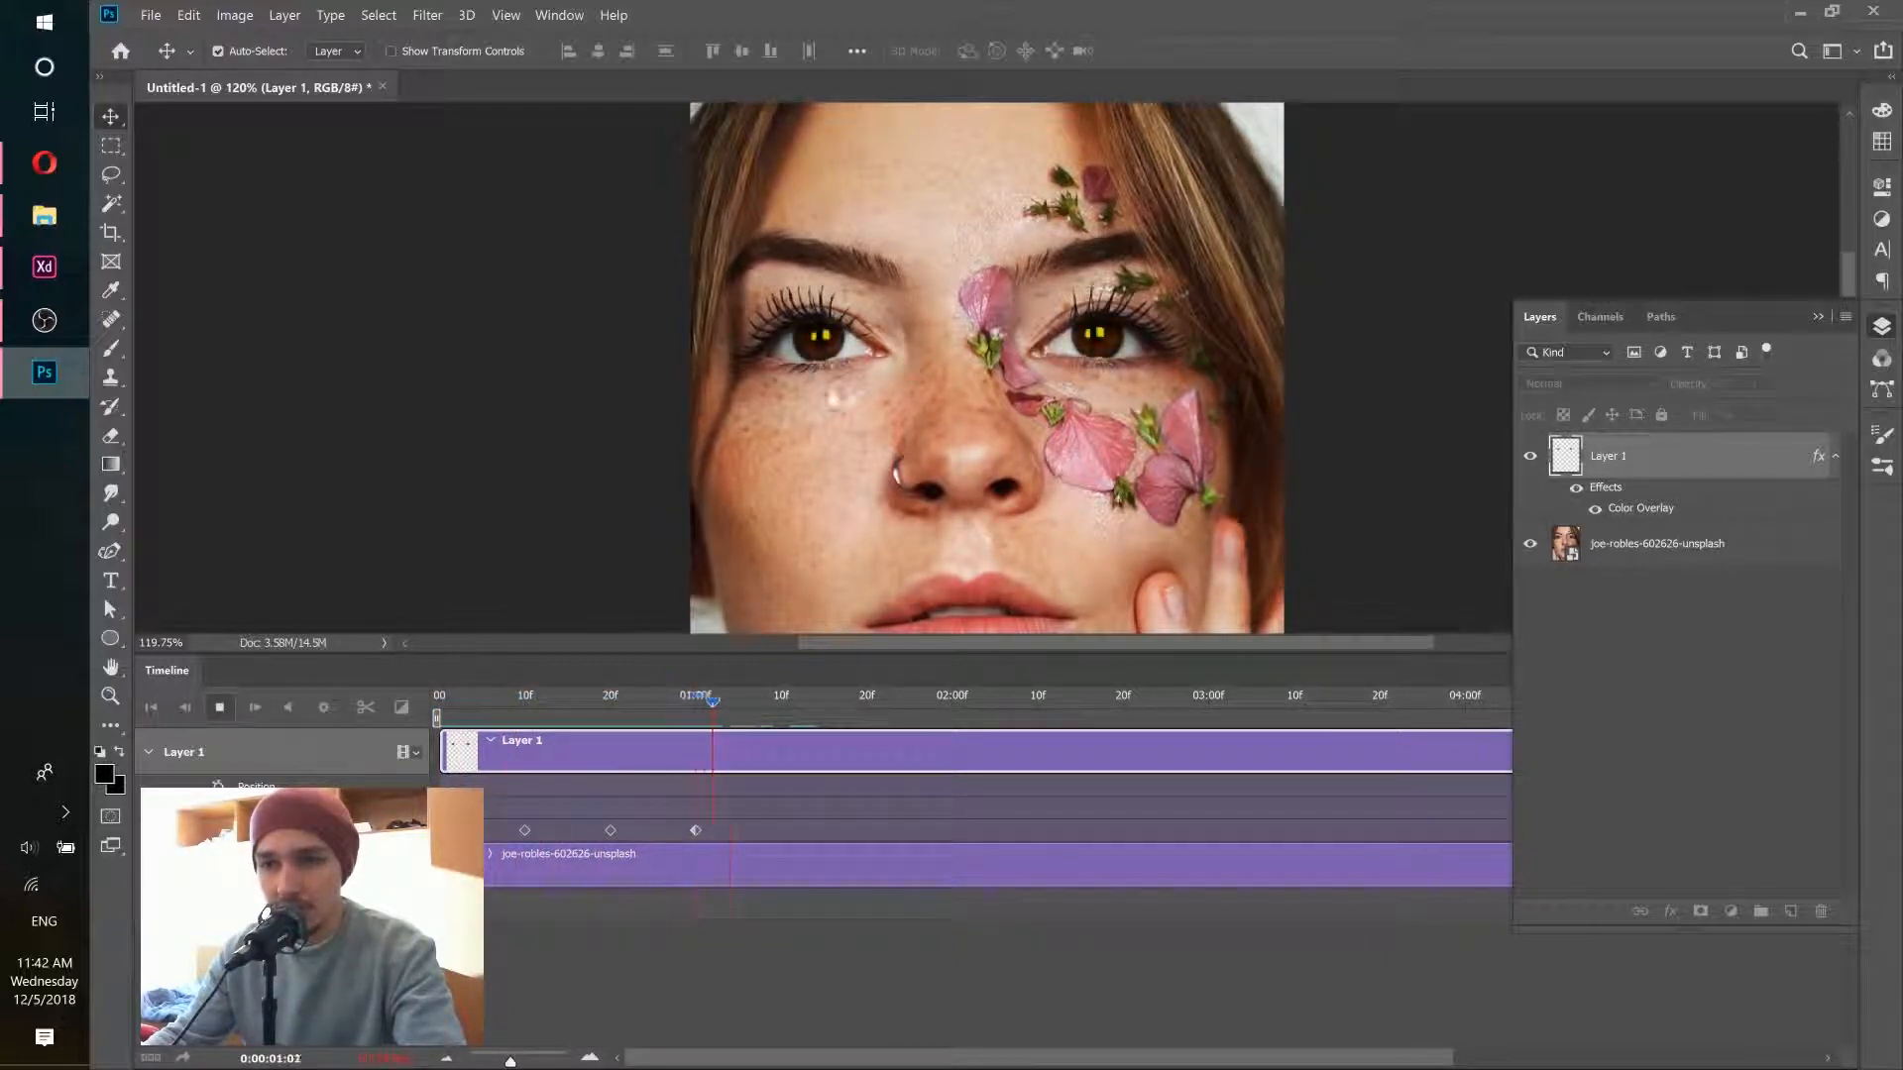
{"action": "left_click", "coordinate": [222, 707]}
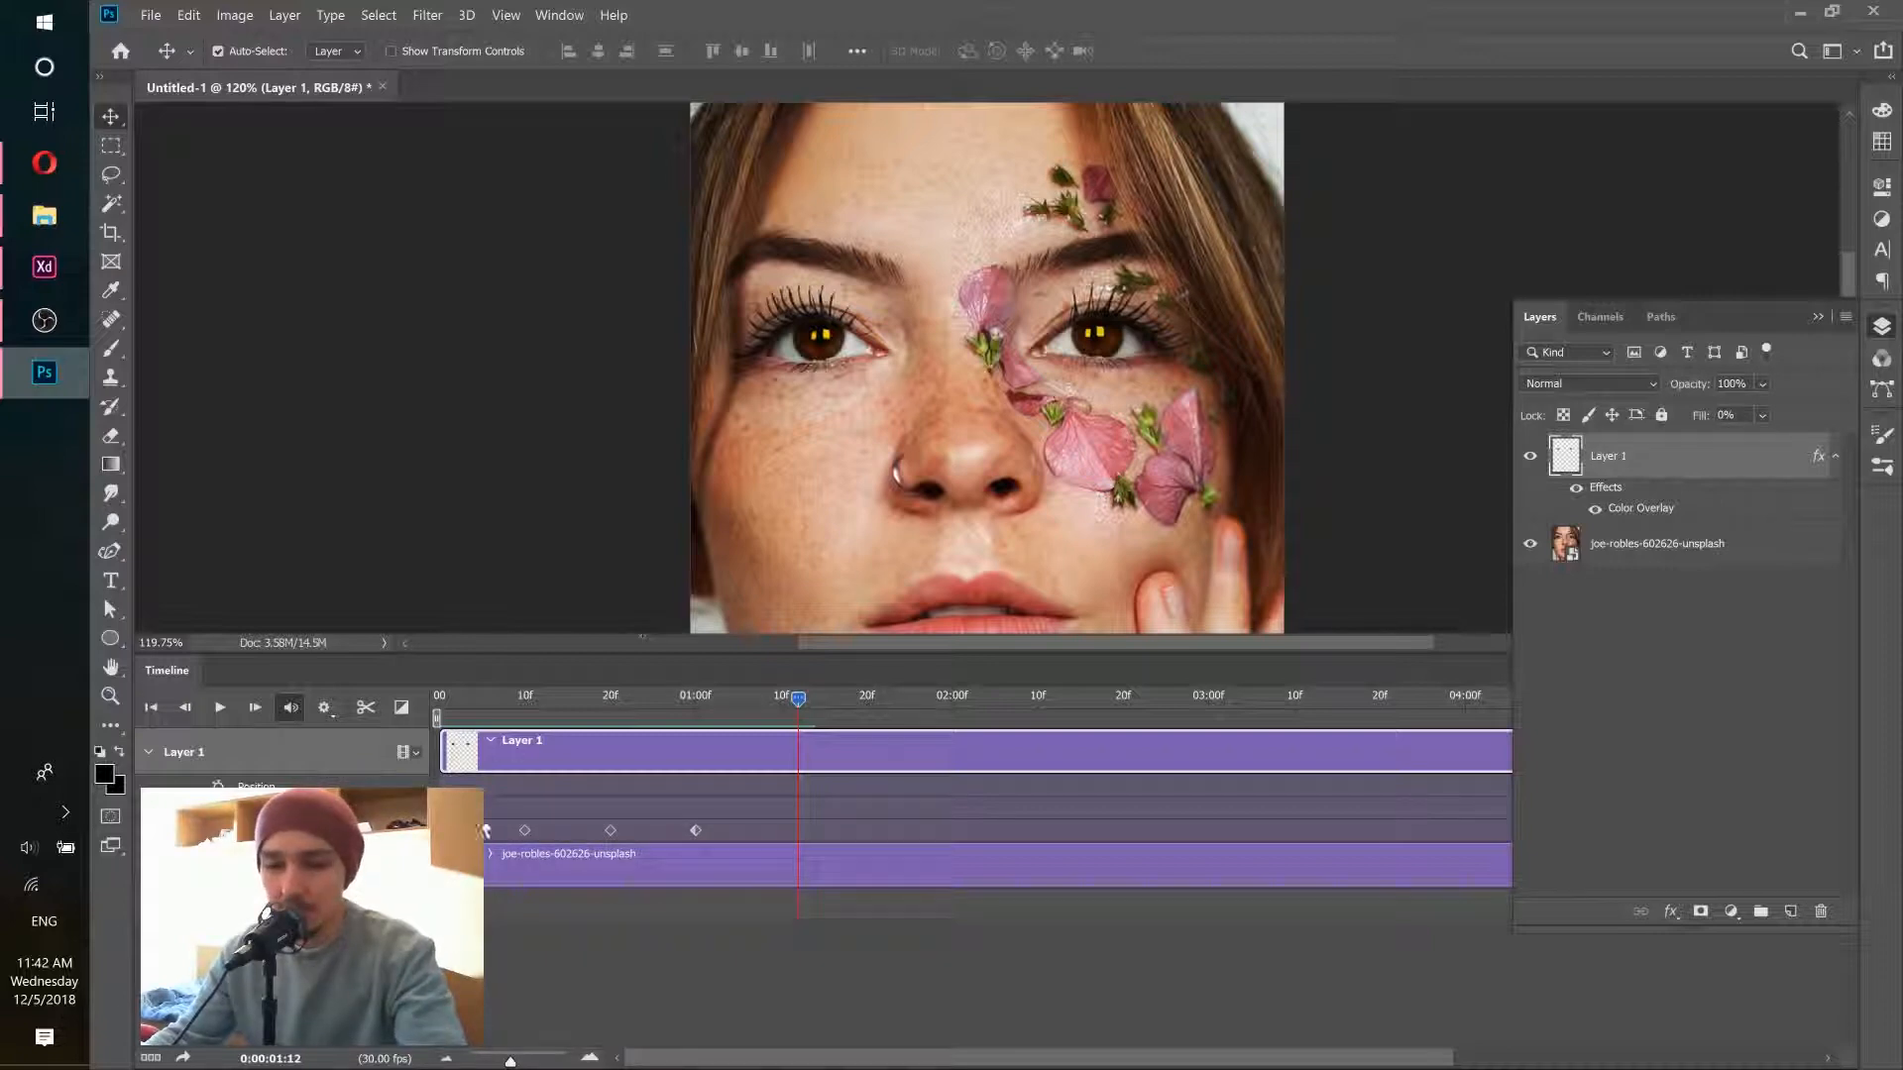
Step: Return the playhead to the timeline start and copy the blue hex code 00c0ff from Layer 1's Color Overlay
{"action": "left_click", "coordinate": [445, 1060]}
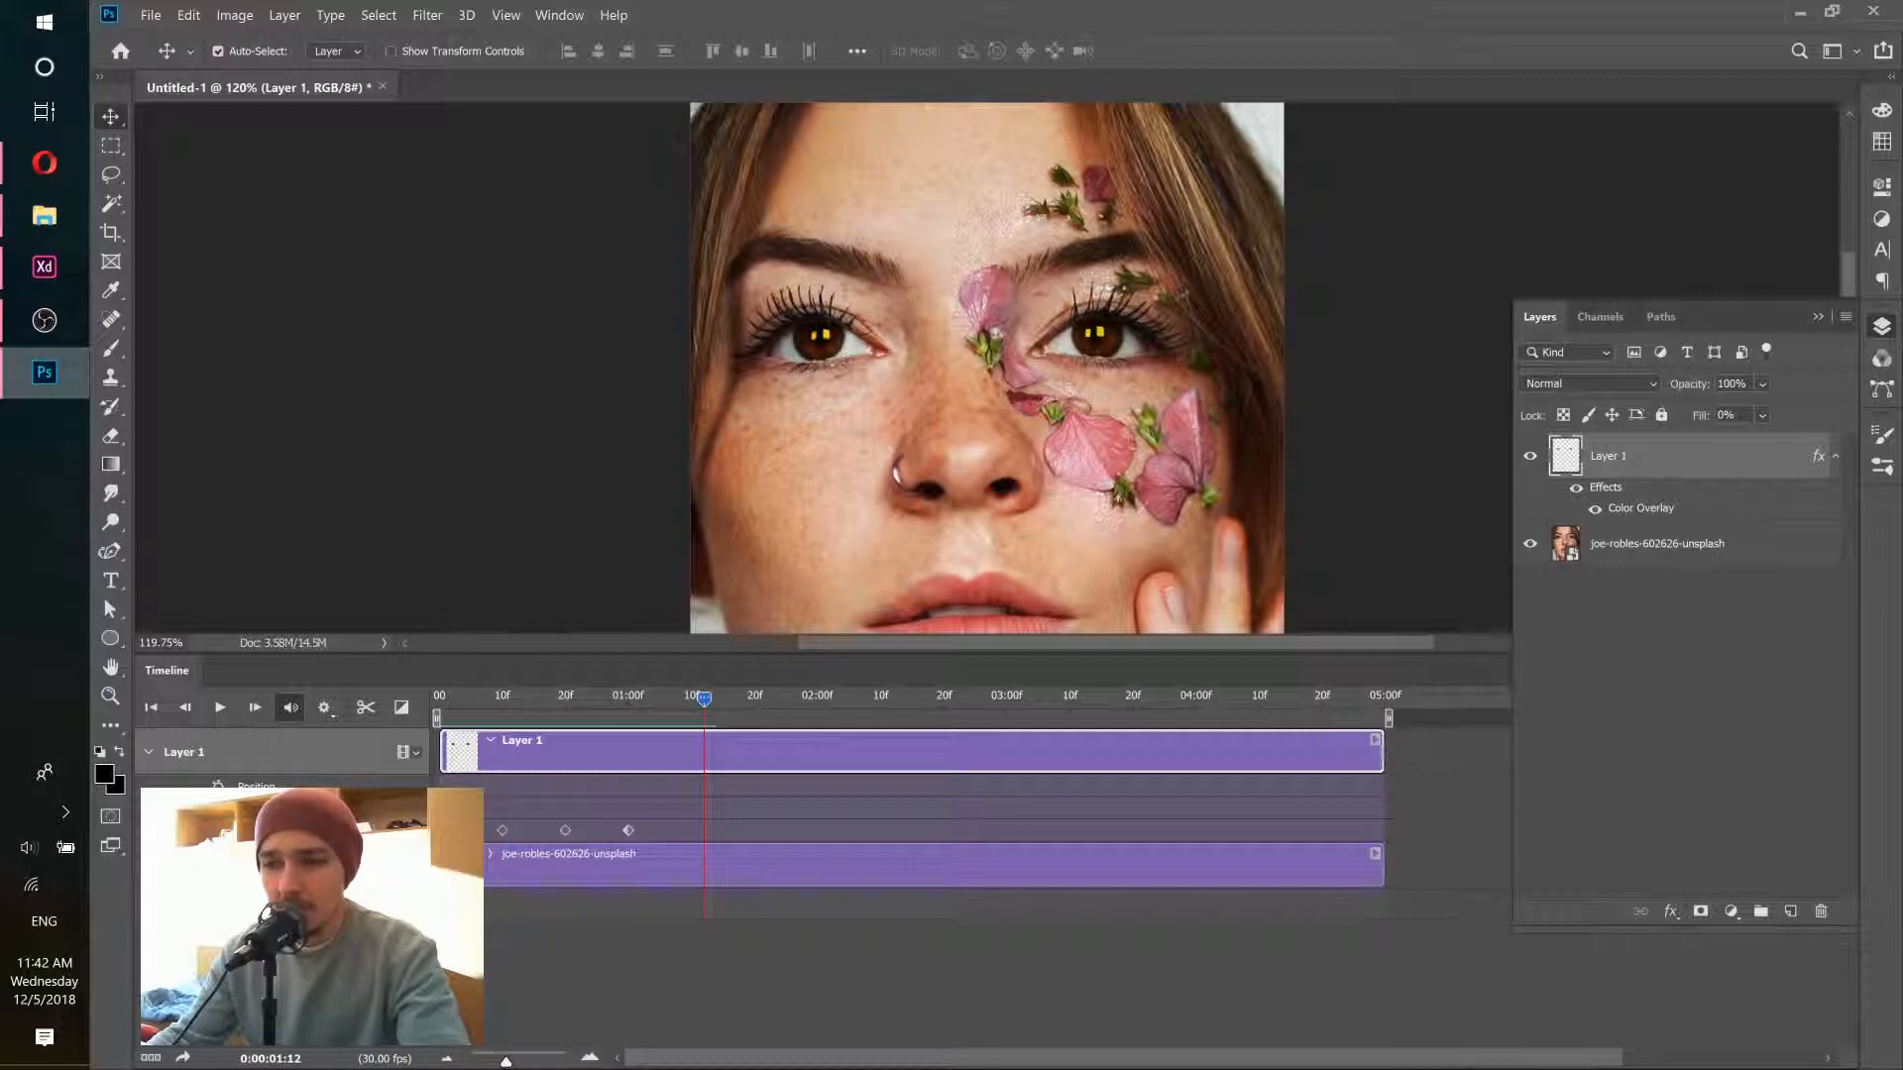
{"action": "mouse_move", "coordinate": [1380, 750]}
{"action": "left_mouse_down"}
{"action": "mouse_move", "coordinate": [733, 750]}
{"action": "mouse_move", "coordinate": [670, 700]}
{"action": "mouse_move", "coordinate": [632, 705]}
{"action": "mouse_move", "coordinate": [699, 709]}
{"action": "mouse_move", "coordinate": [756, 756]}
{"action": "mouse_move", "coordinate": [1388, 759]}
{"action": "left_mouse_up"}
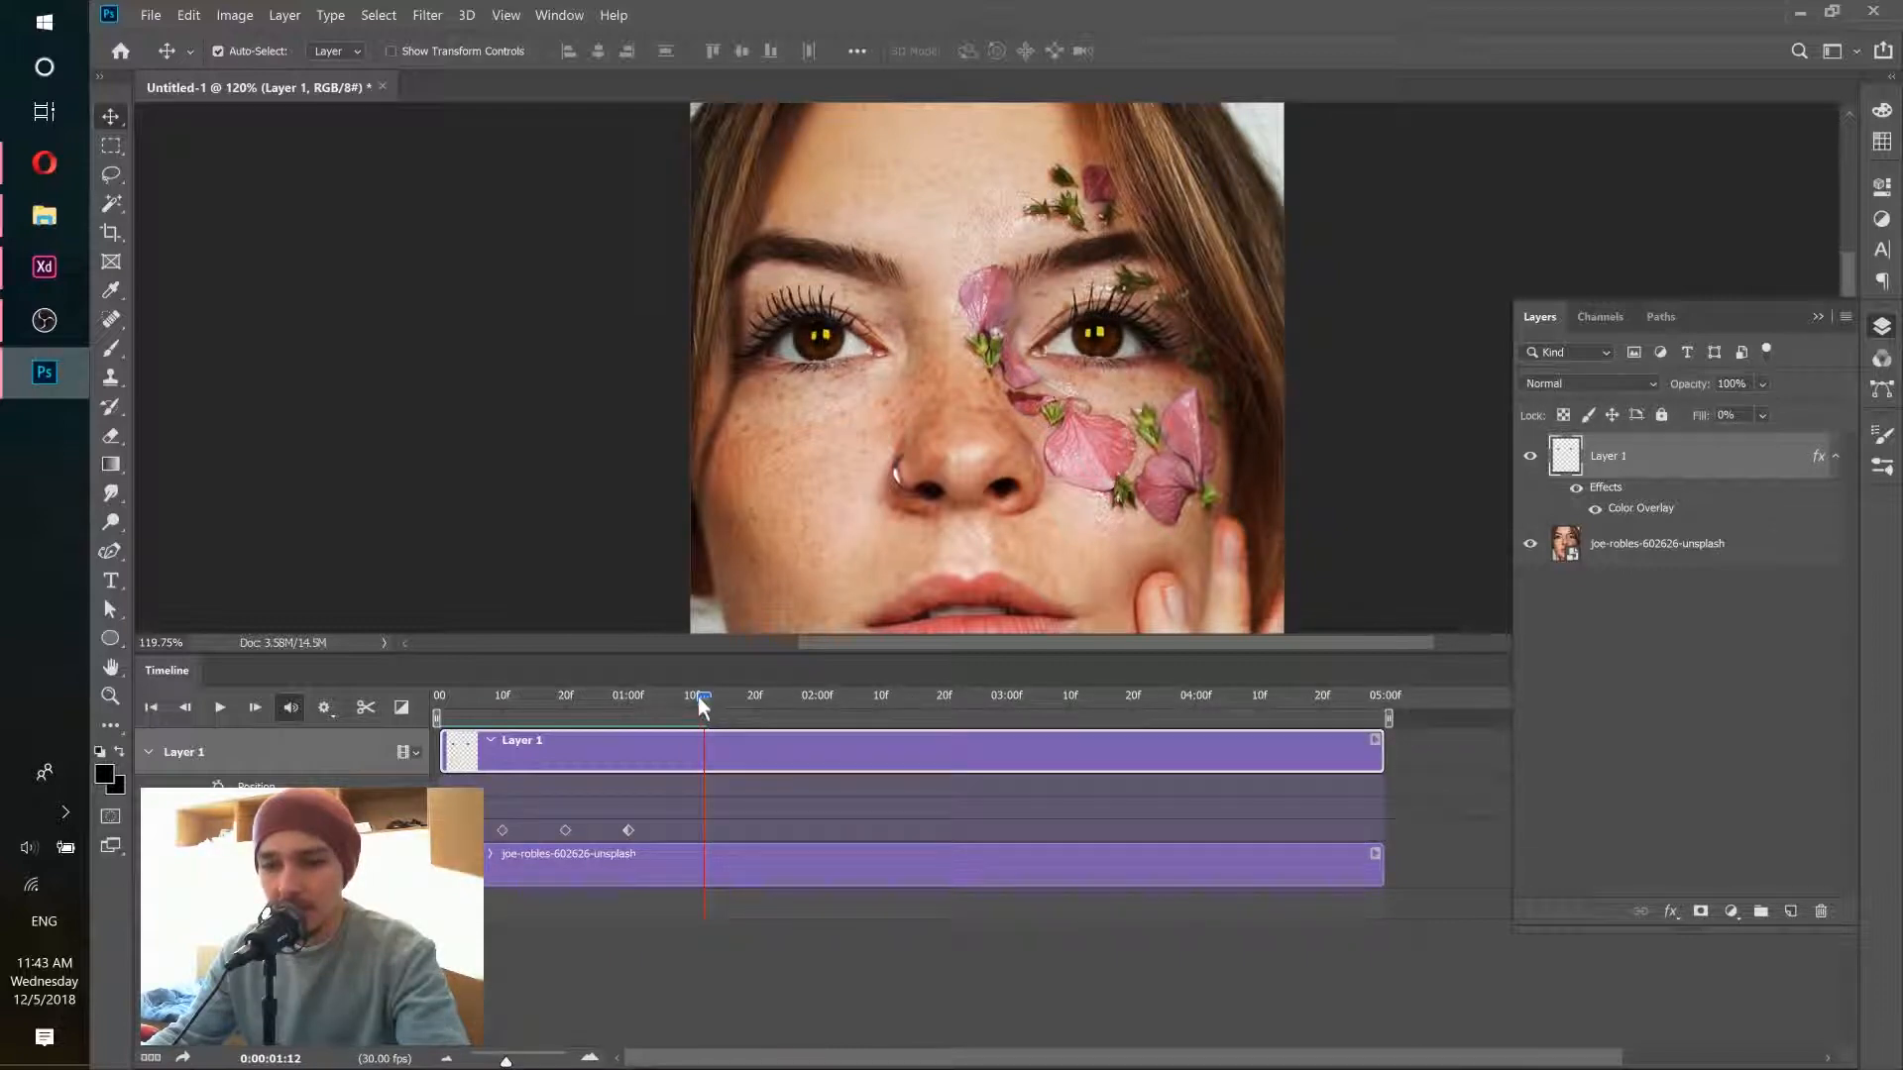
{"action": "left_click_drag", "start_coordinate": [701, 704], "coordinate": [695, 706]}
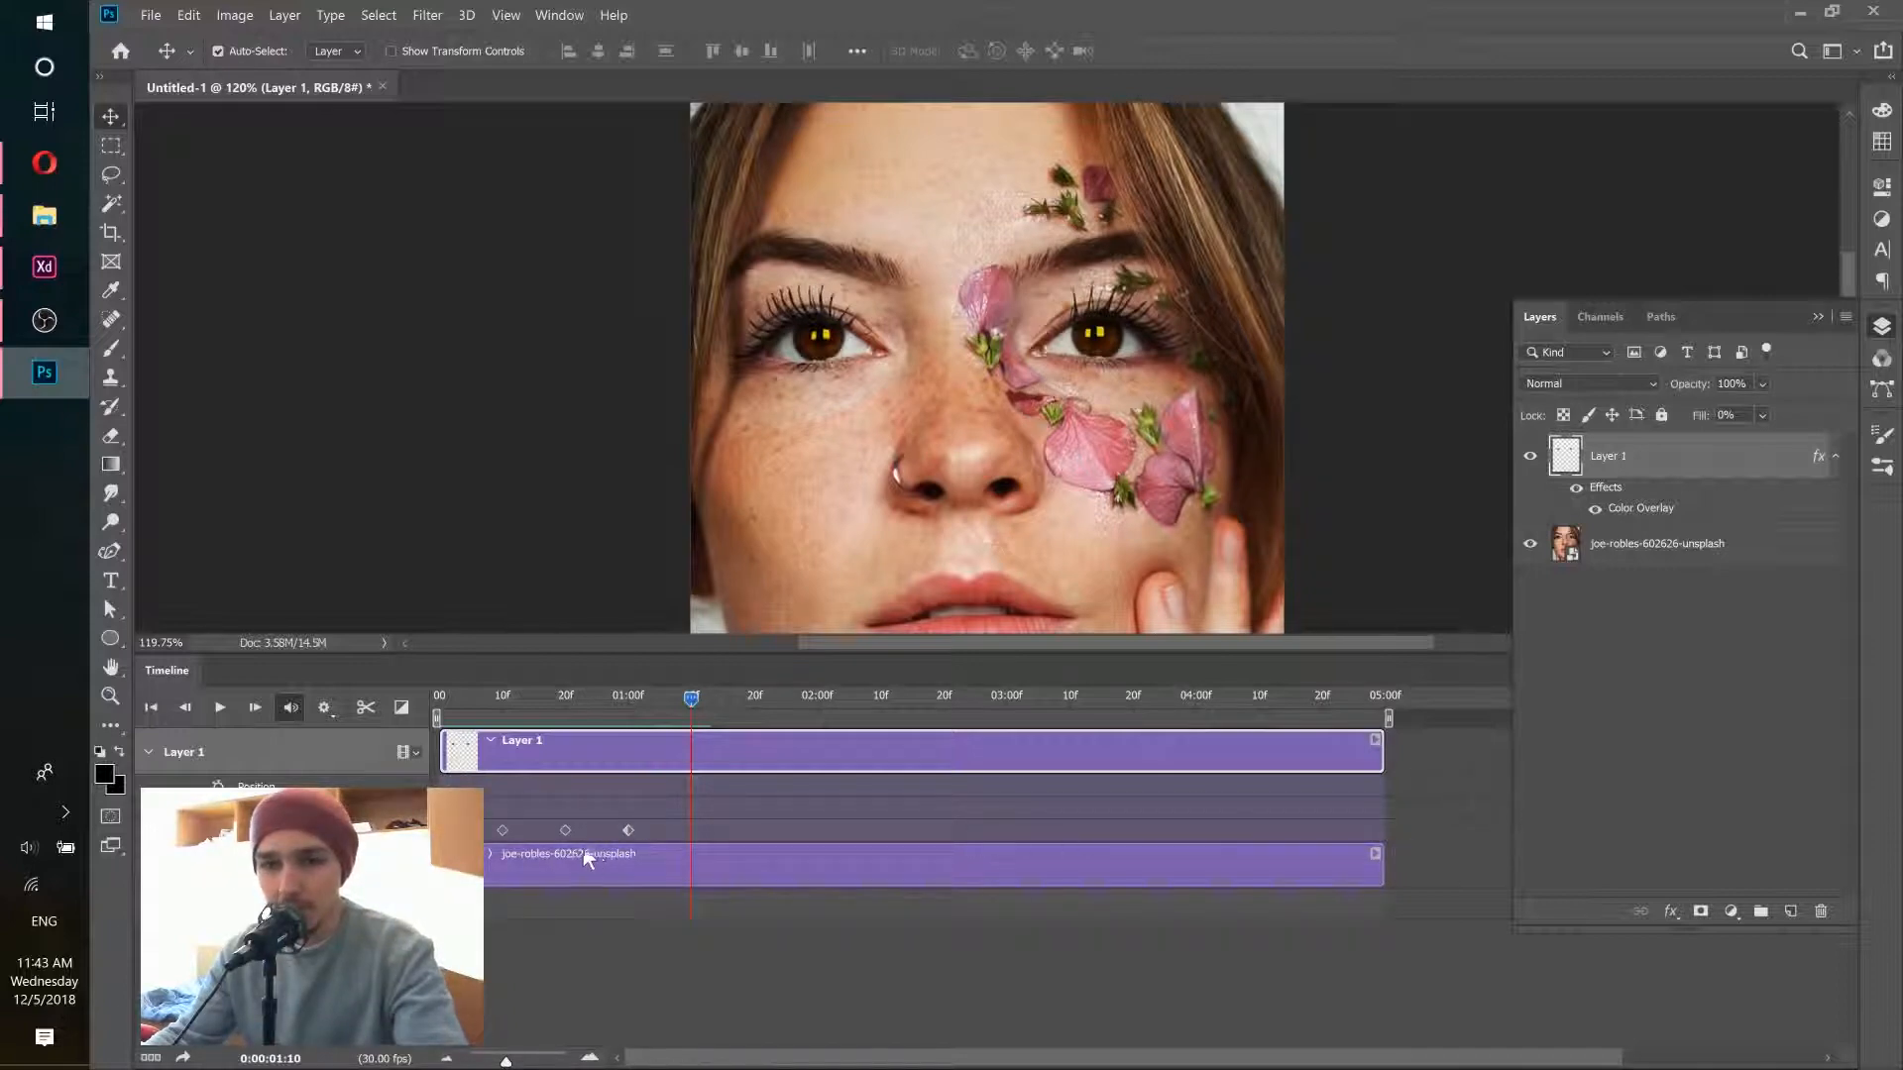
{"action": "left_click_drag", "start_coordinate": [517, 704], "coordinate": [413, 694]}
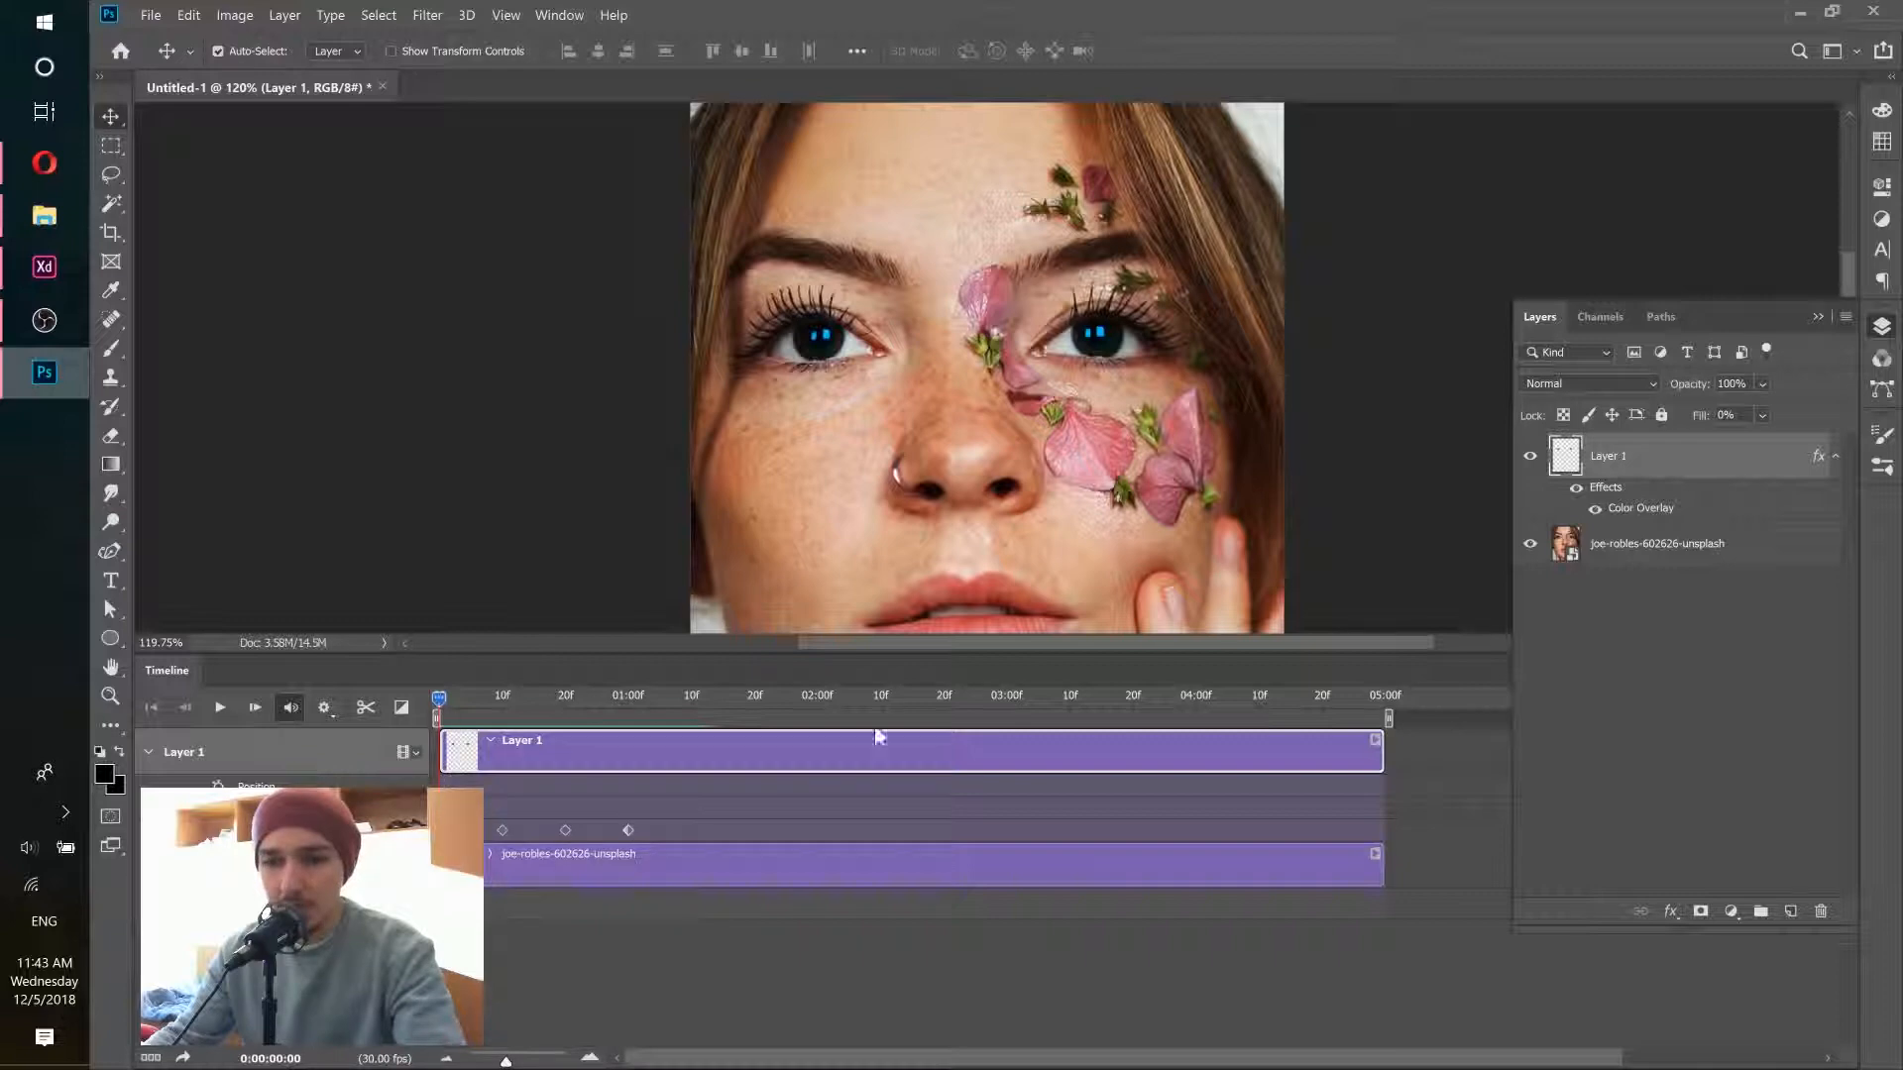
{"action": "double_click", "coordinate": [1640, 508]}
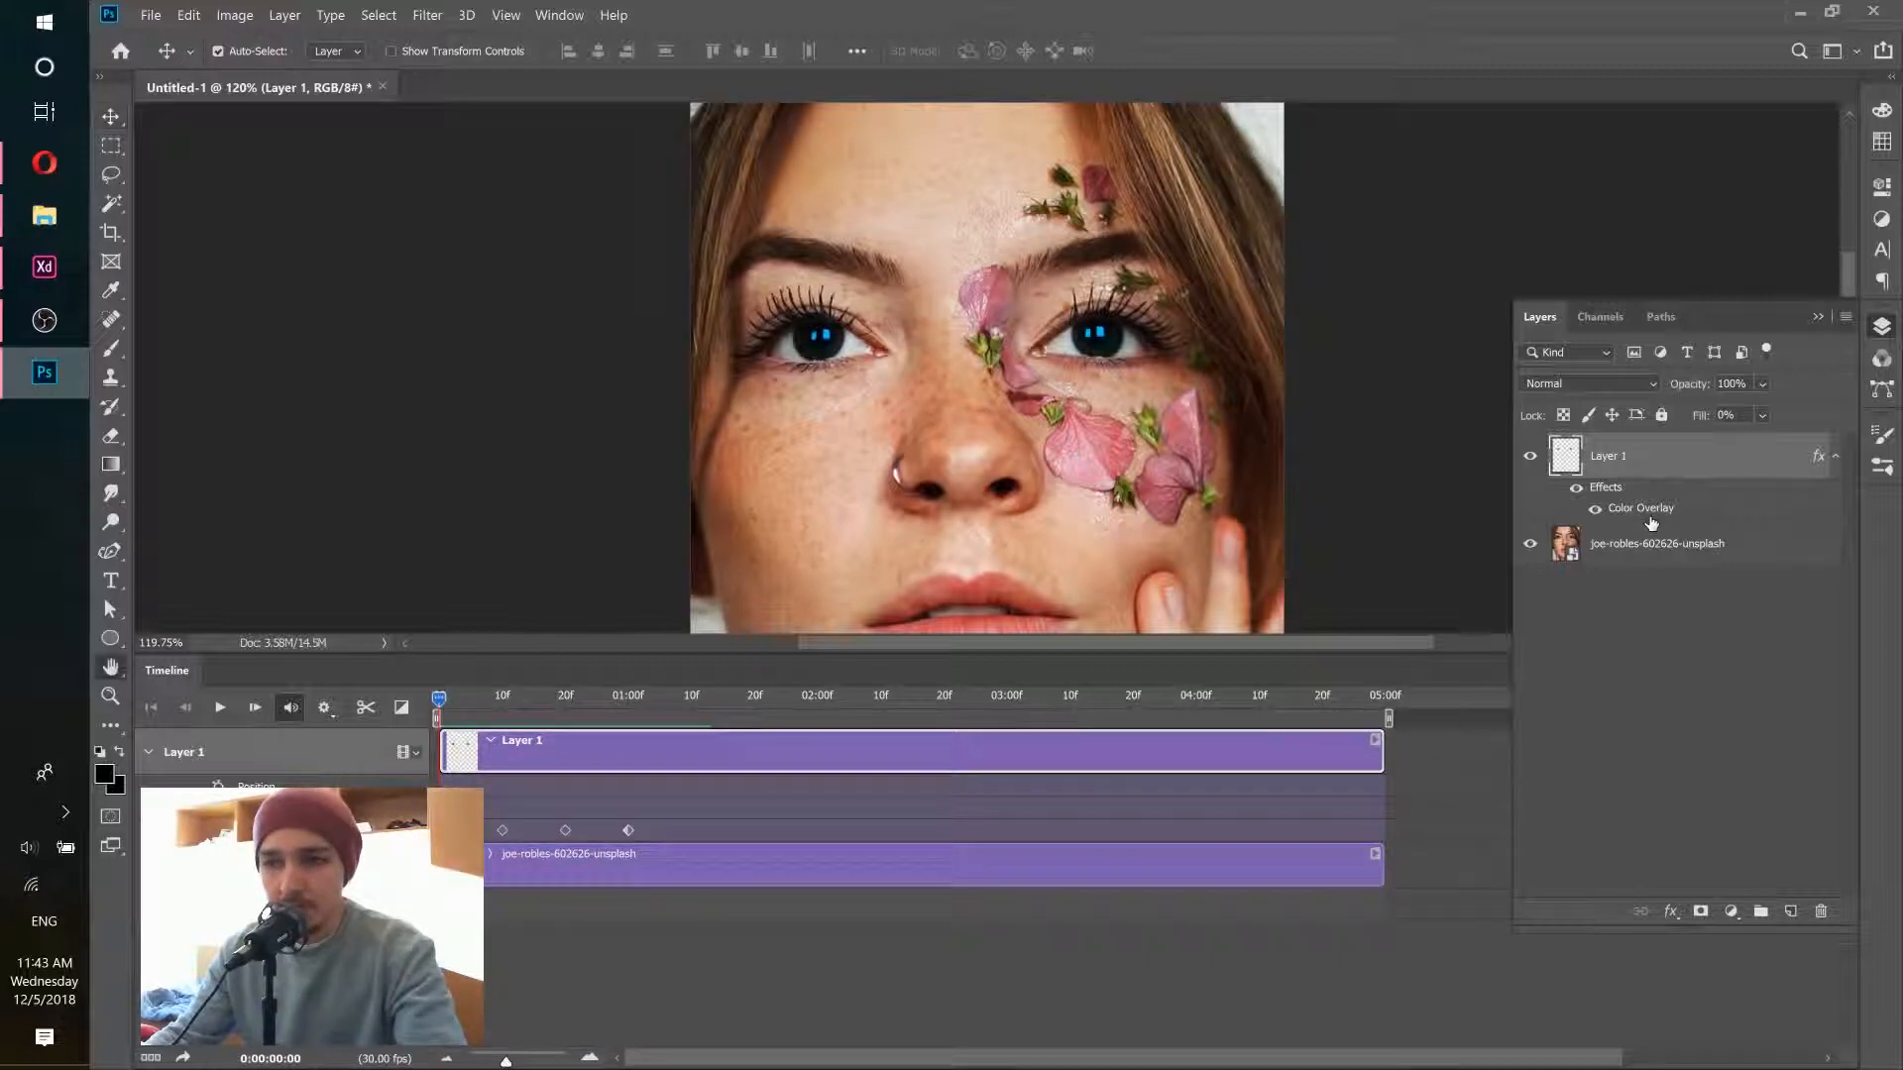
{"action": "left_click", "coordinate": [1396, 612]}
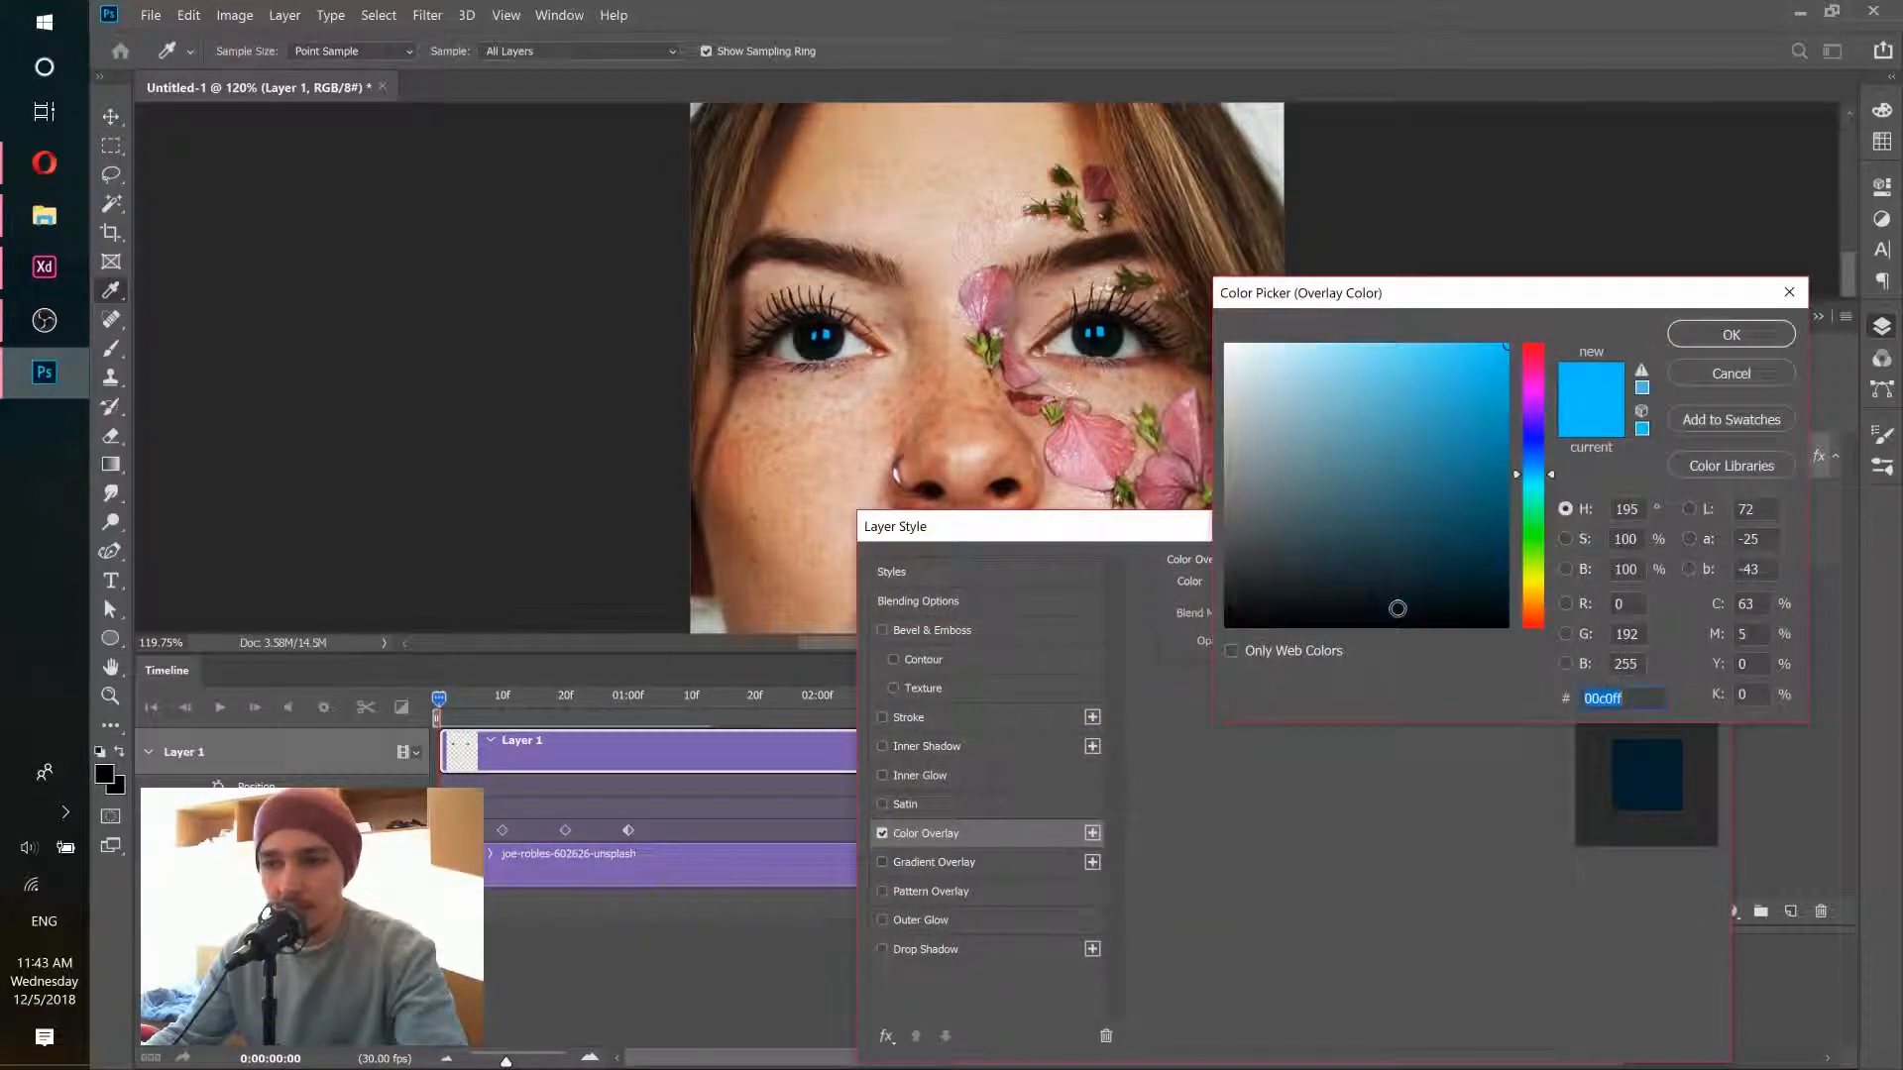
{"action": "right_click", "coordinate": [1616, 698]}
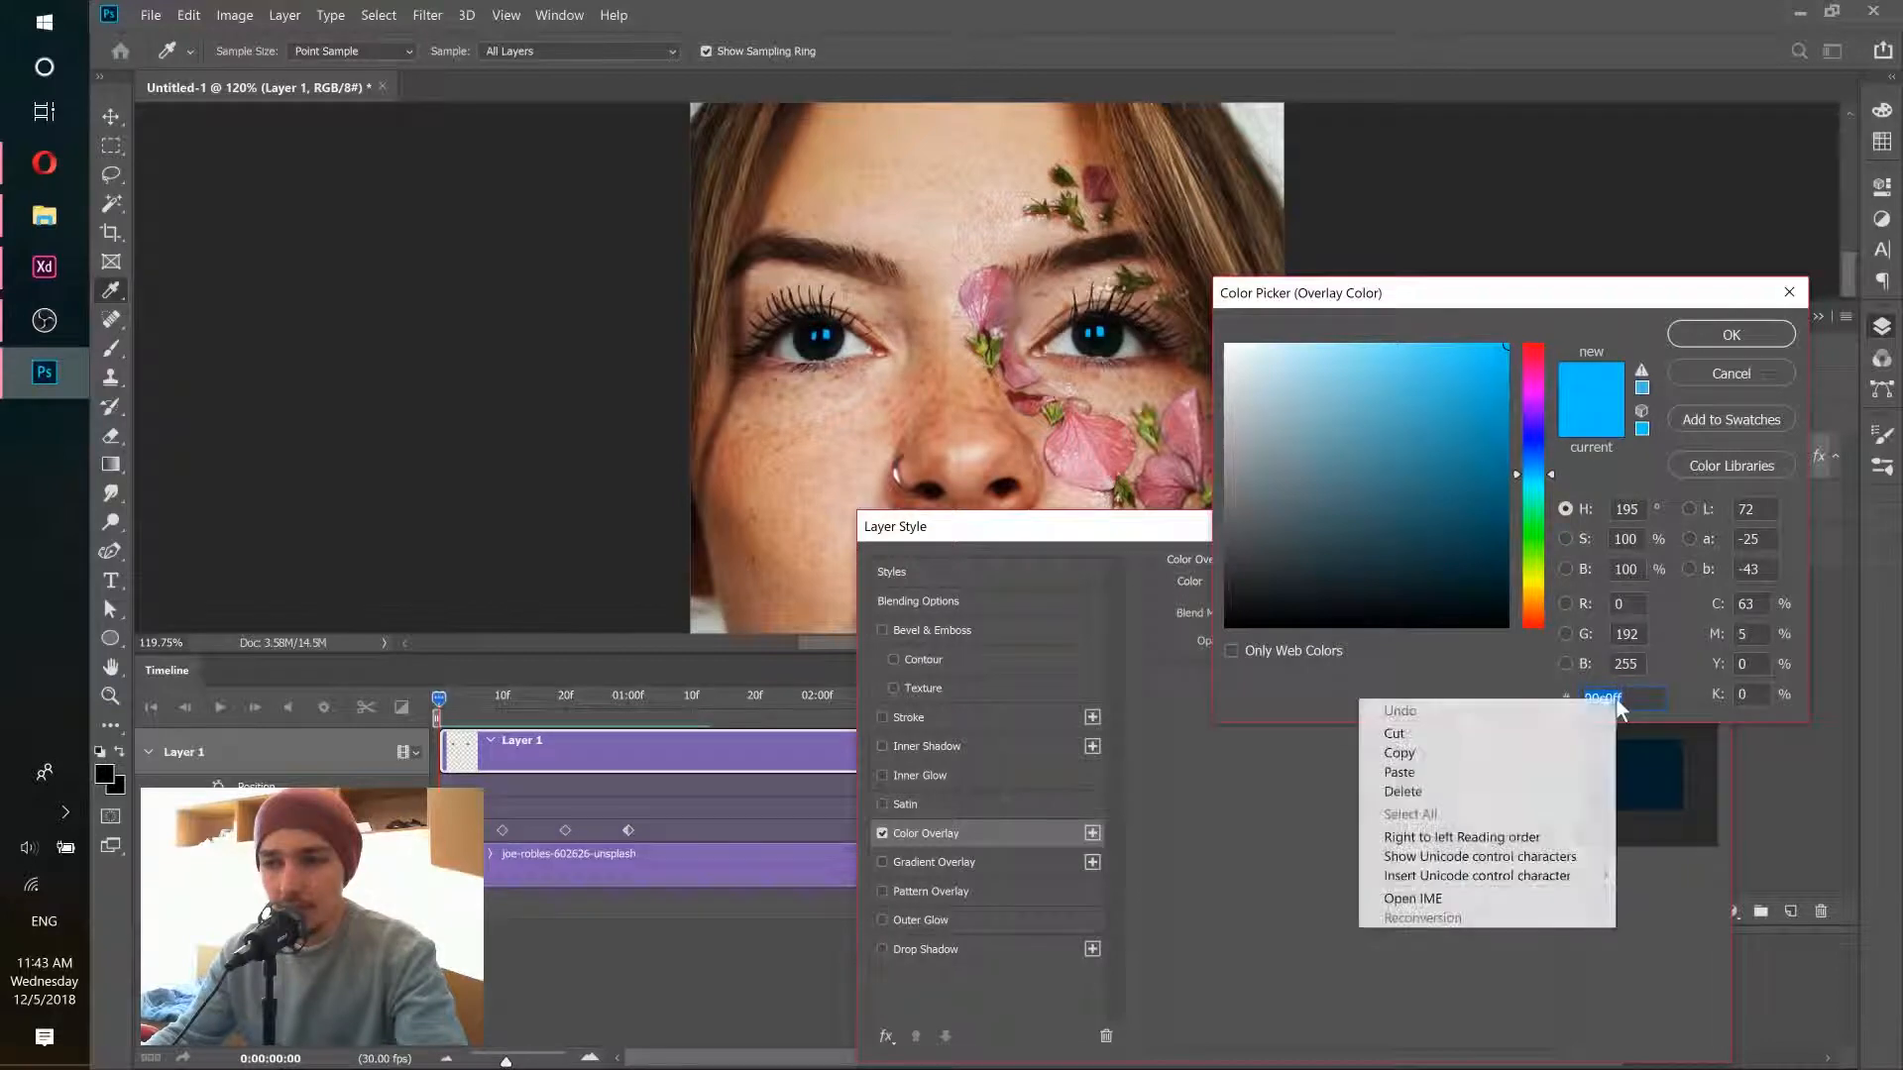
{"action": "left_click", "coordinate": [1446, 754]}
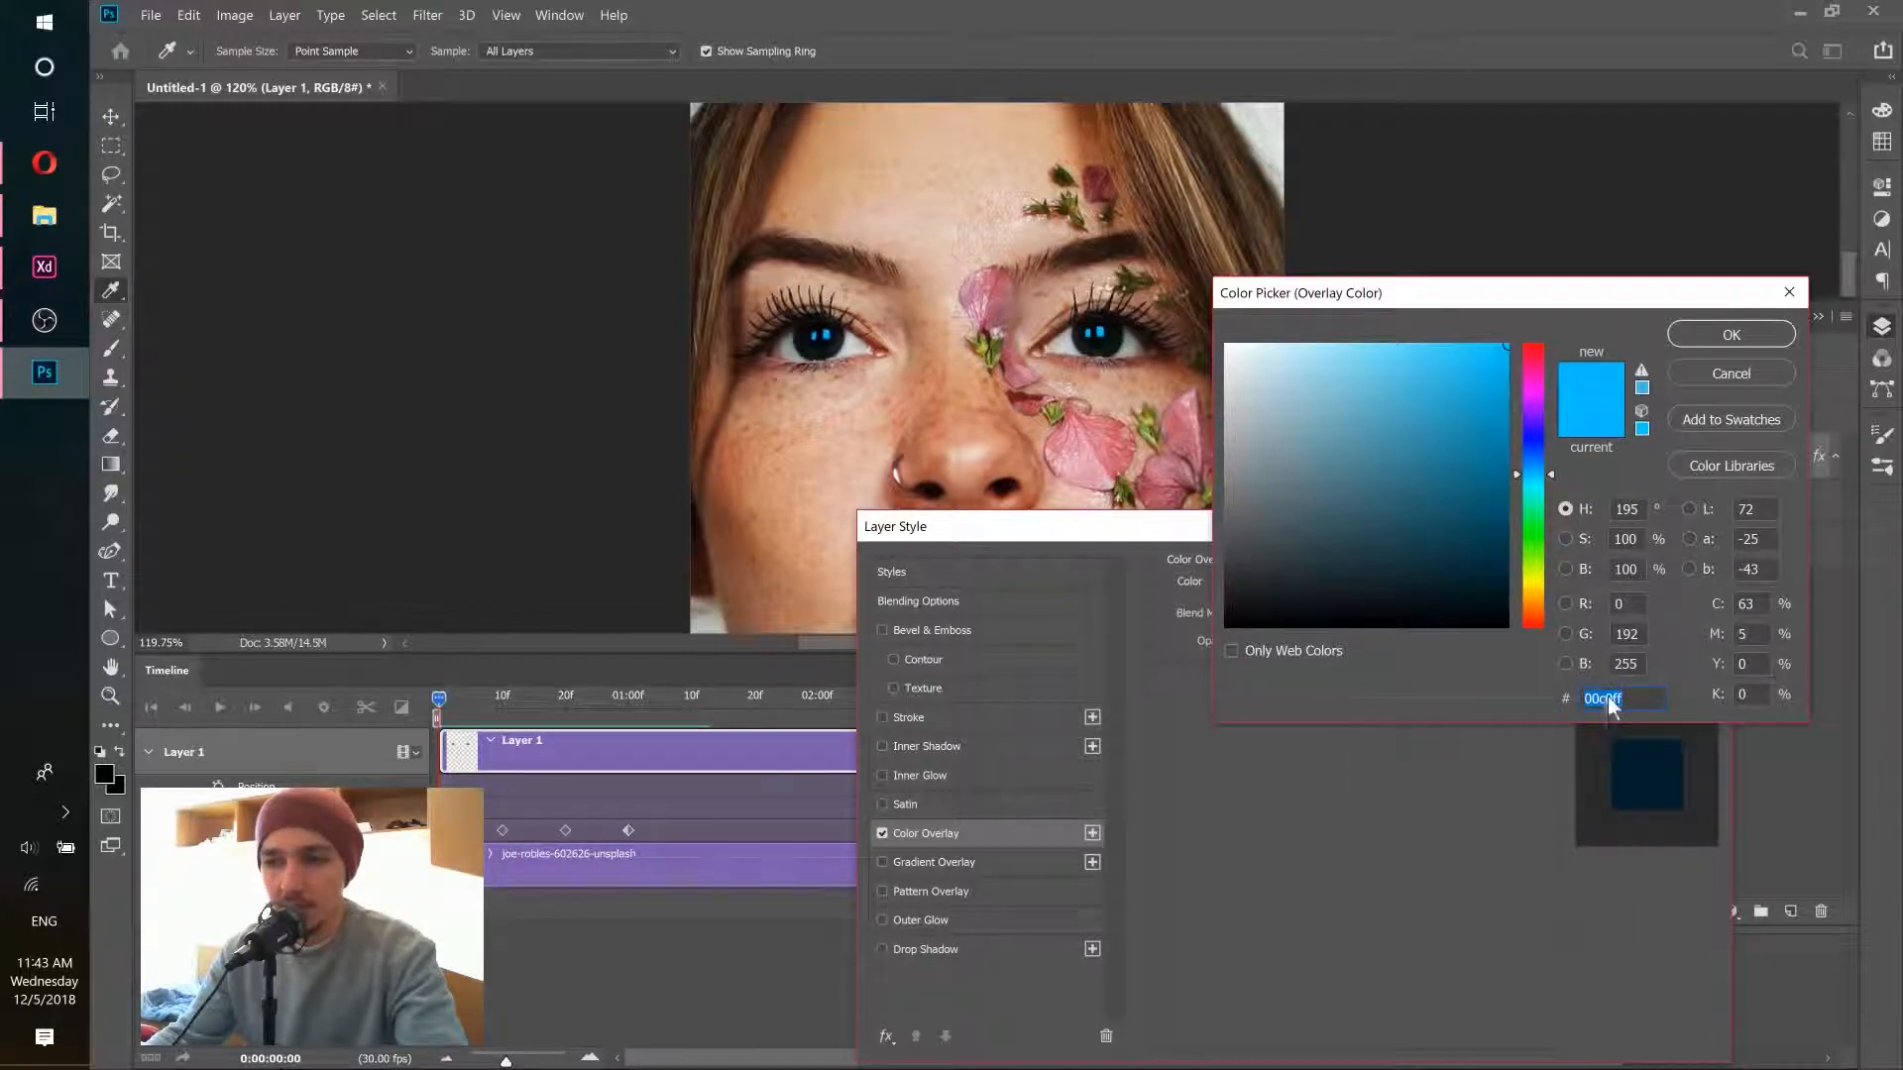
{"action": "right_click", "coordinate": [1608, 699]}
{"action": "left_click", "coordinate": [1516, 753]}
{"action": "left_click", "coordinate": [1727, 335]}
{"action": "left_click", "coordinate": [1653, 567]}
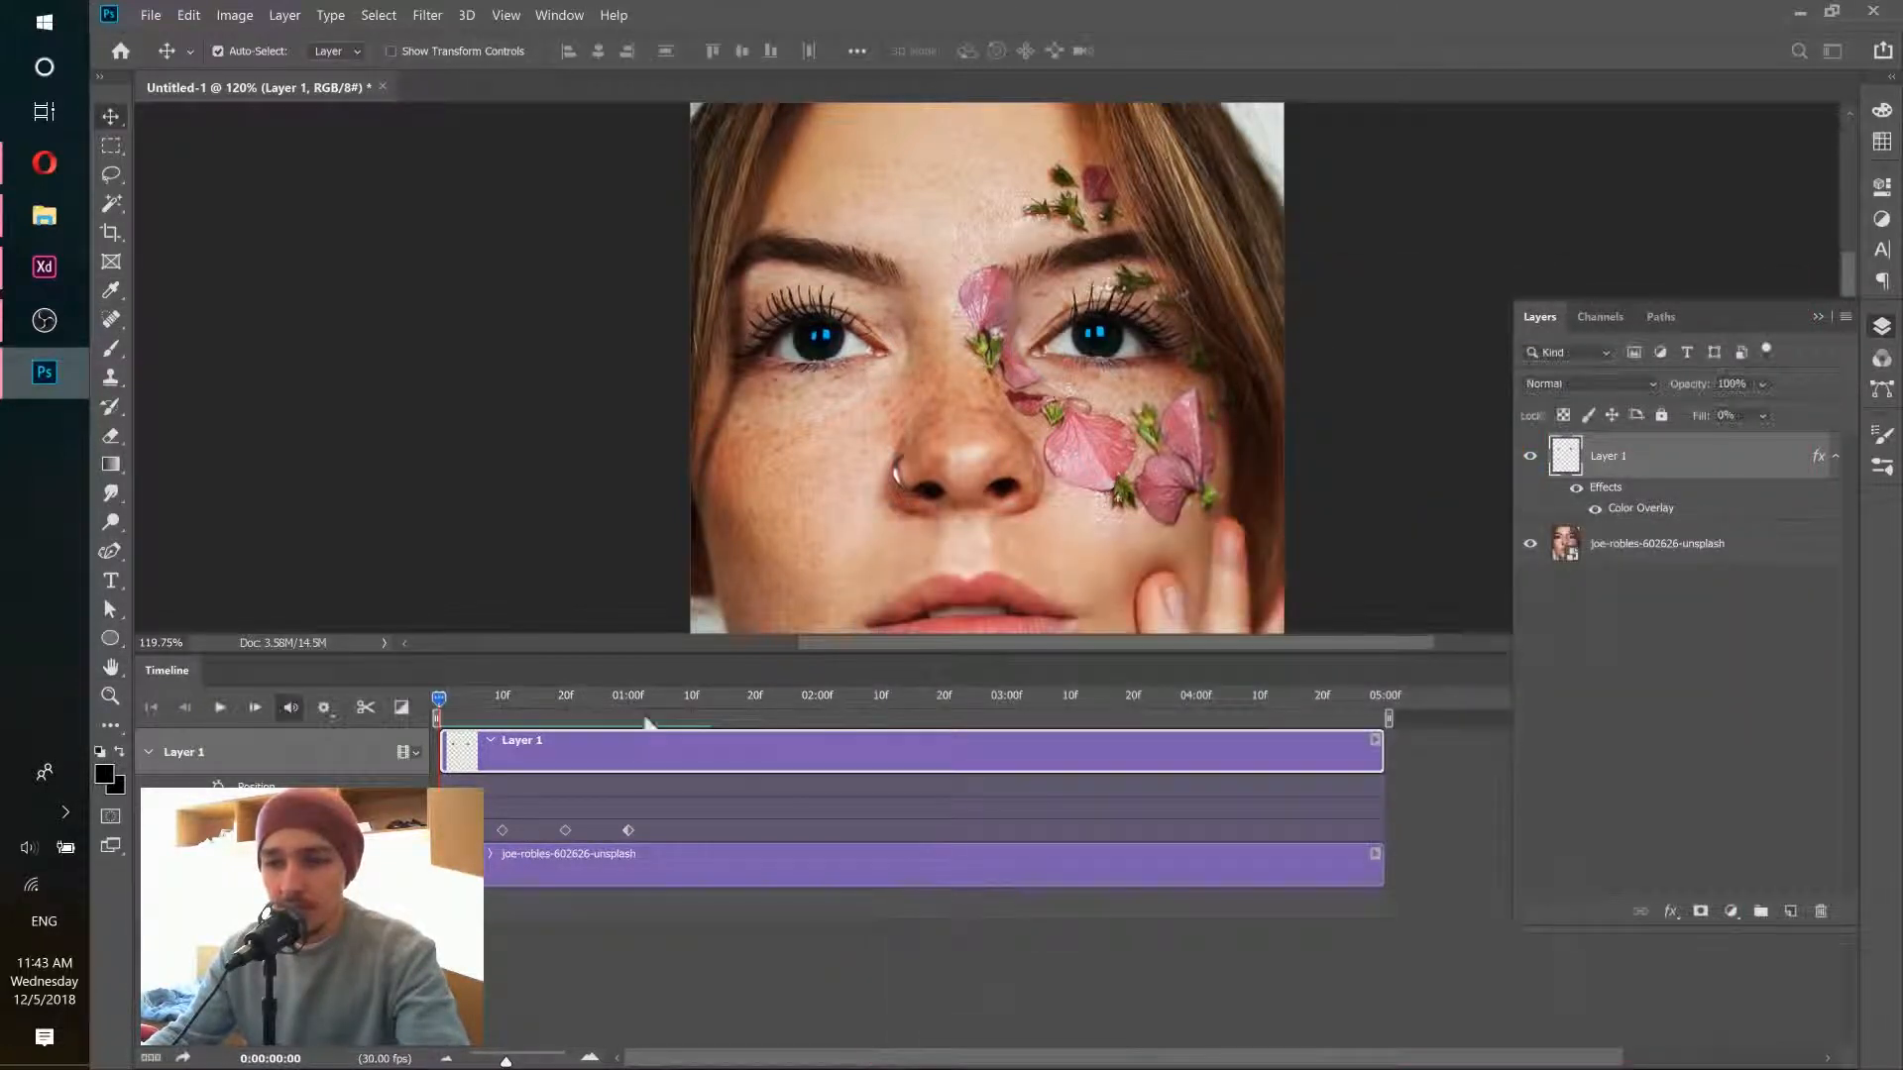
Step: Set Layer 1's Color Overlay at 0:00:01:10 to the copied blue 00c0ff and apply the layer style
{"action": "left_click", "coordinate": [688, 698]}
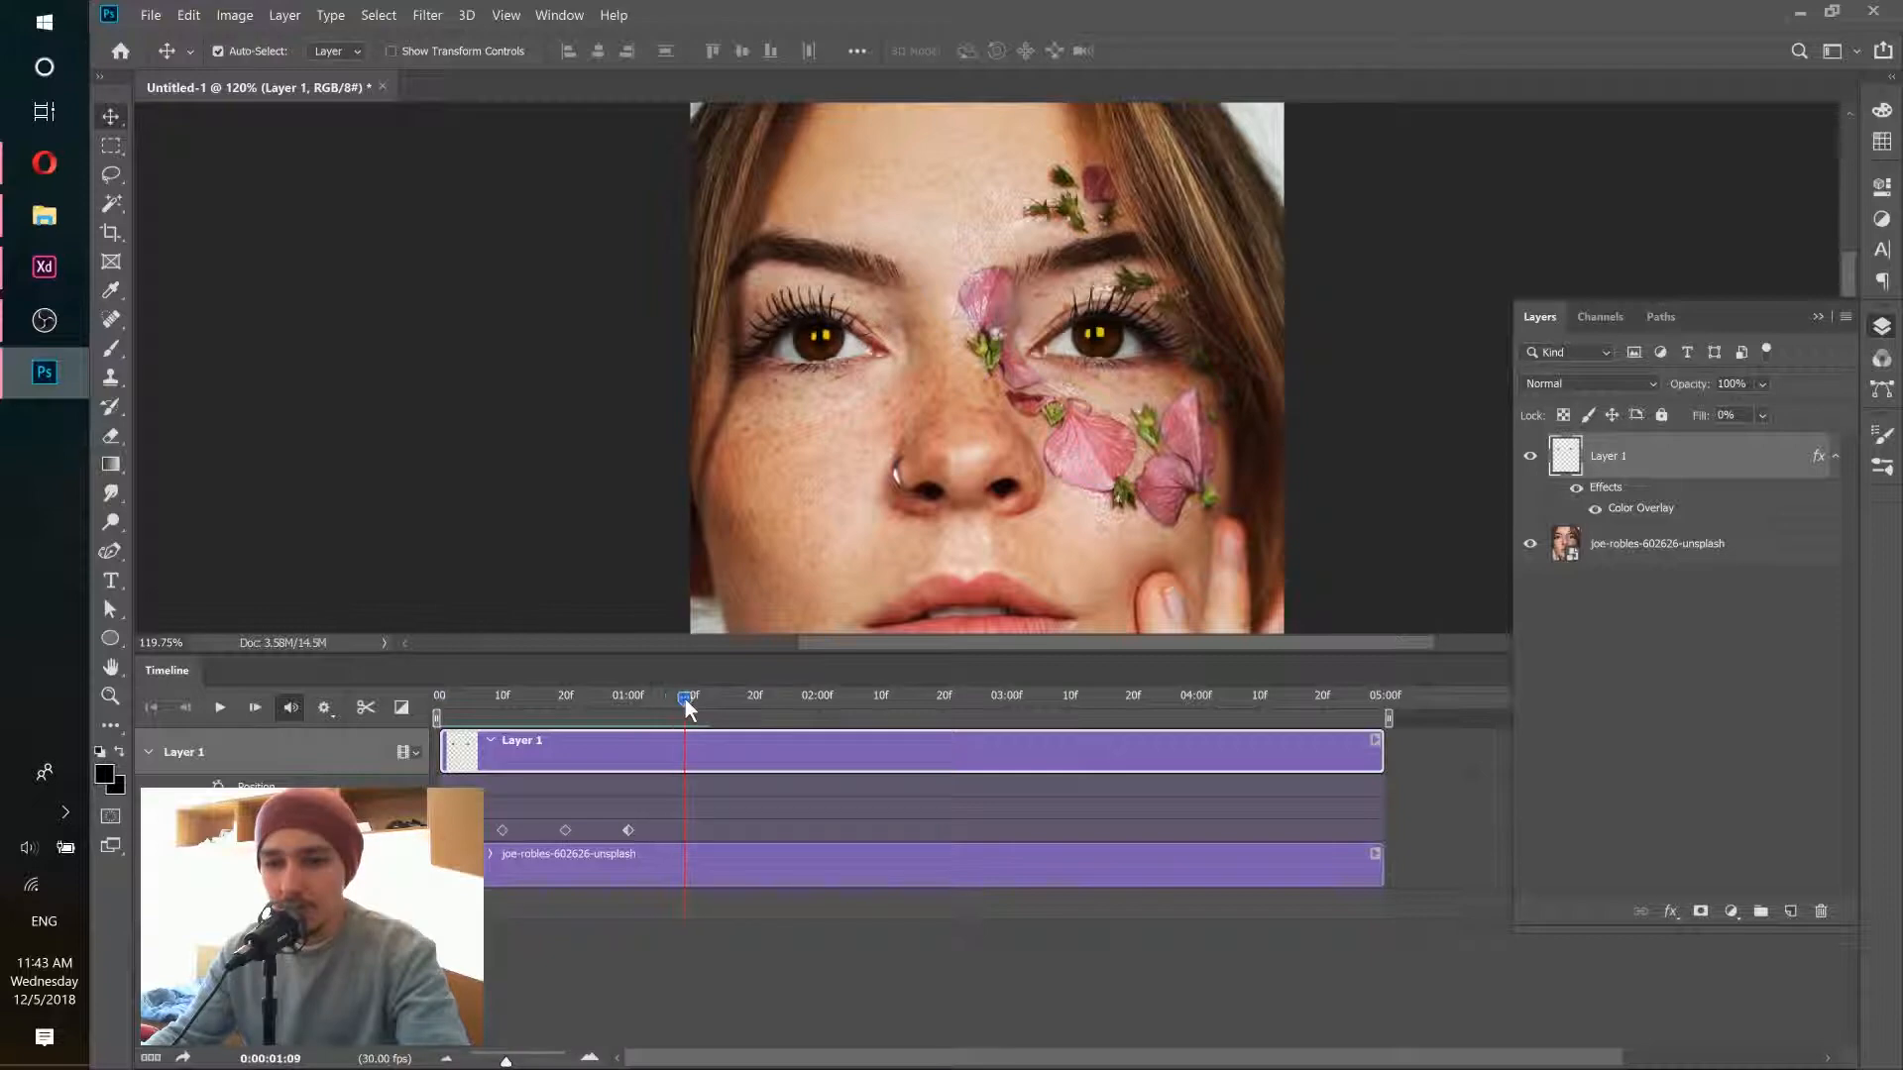
{"action": "left_click", "coordinate": [691, 699]}
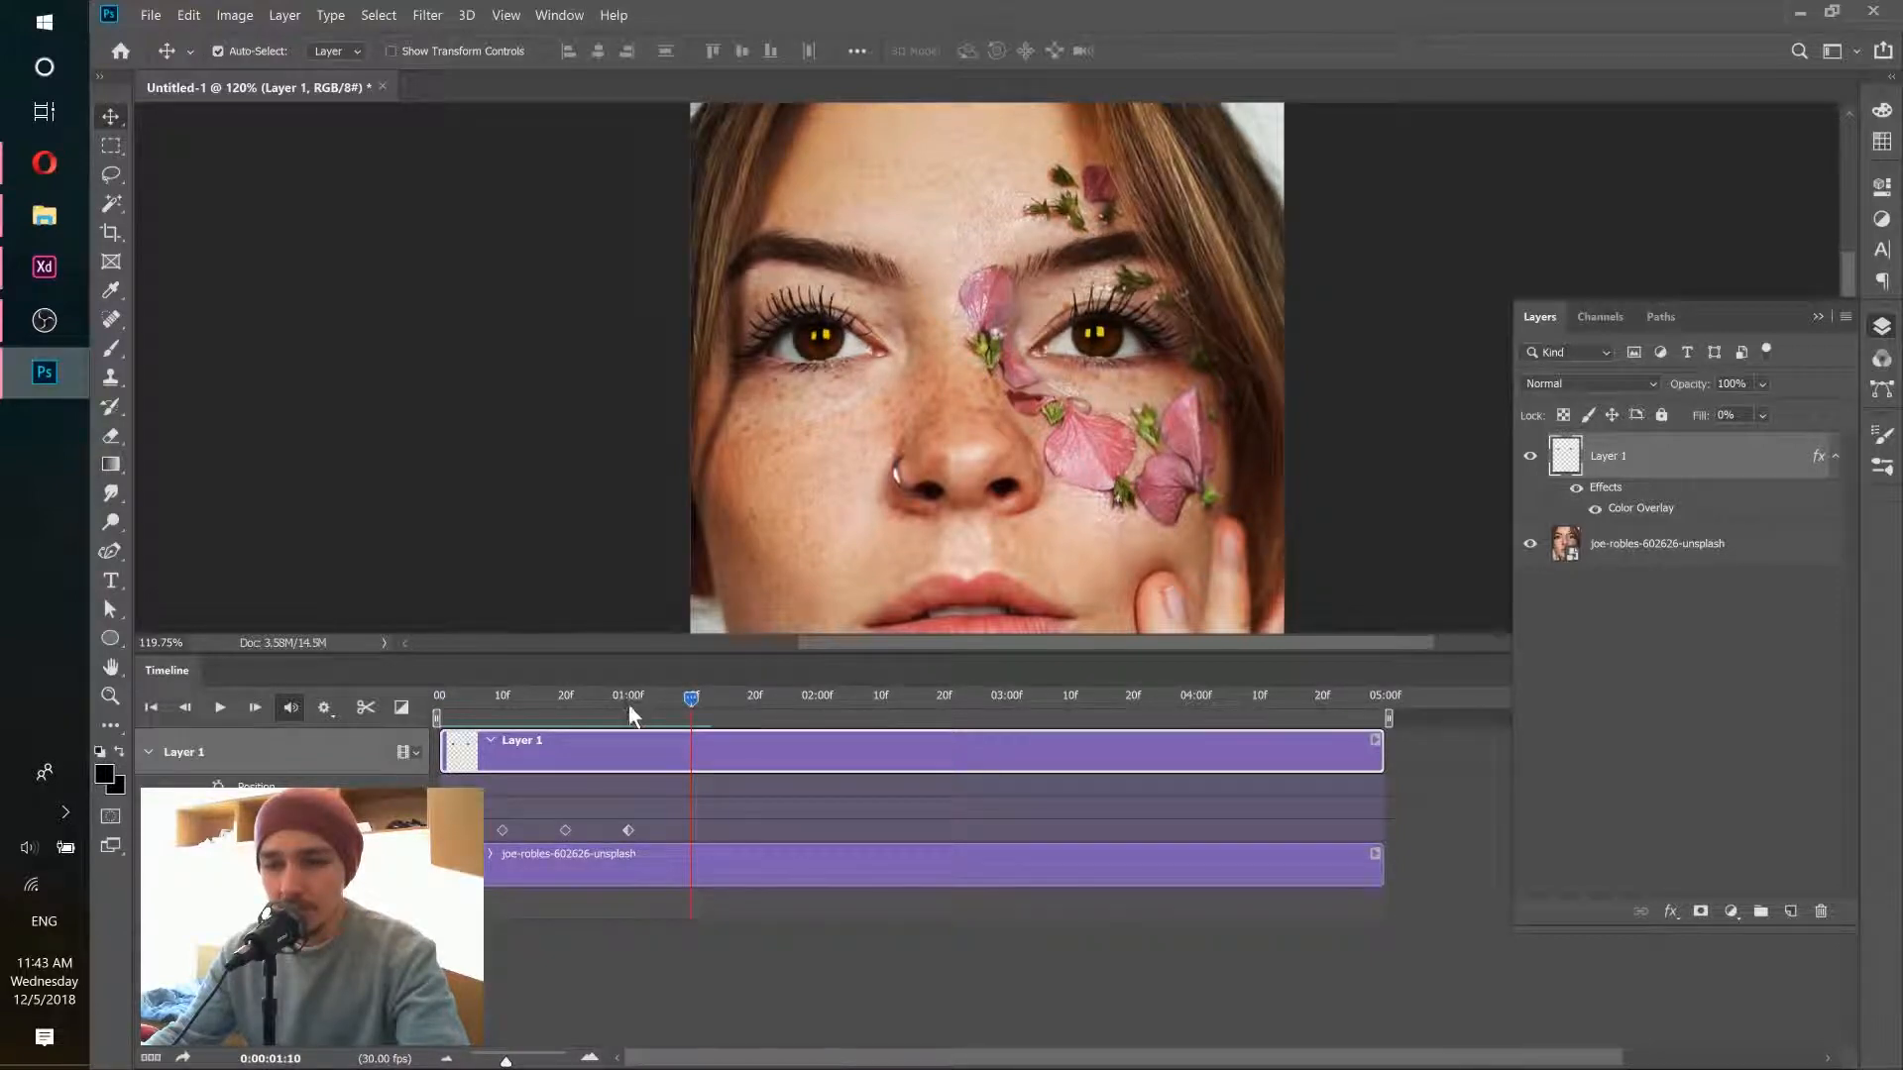
{"action": "double_click", "coordinate": [1641, 509]}
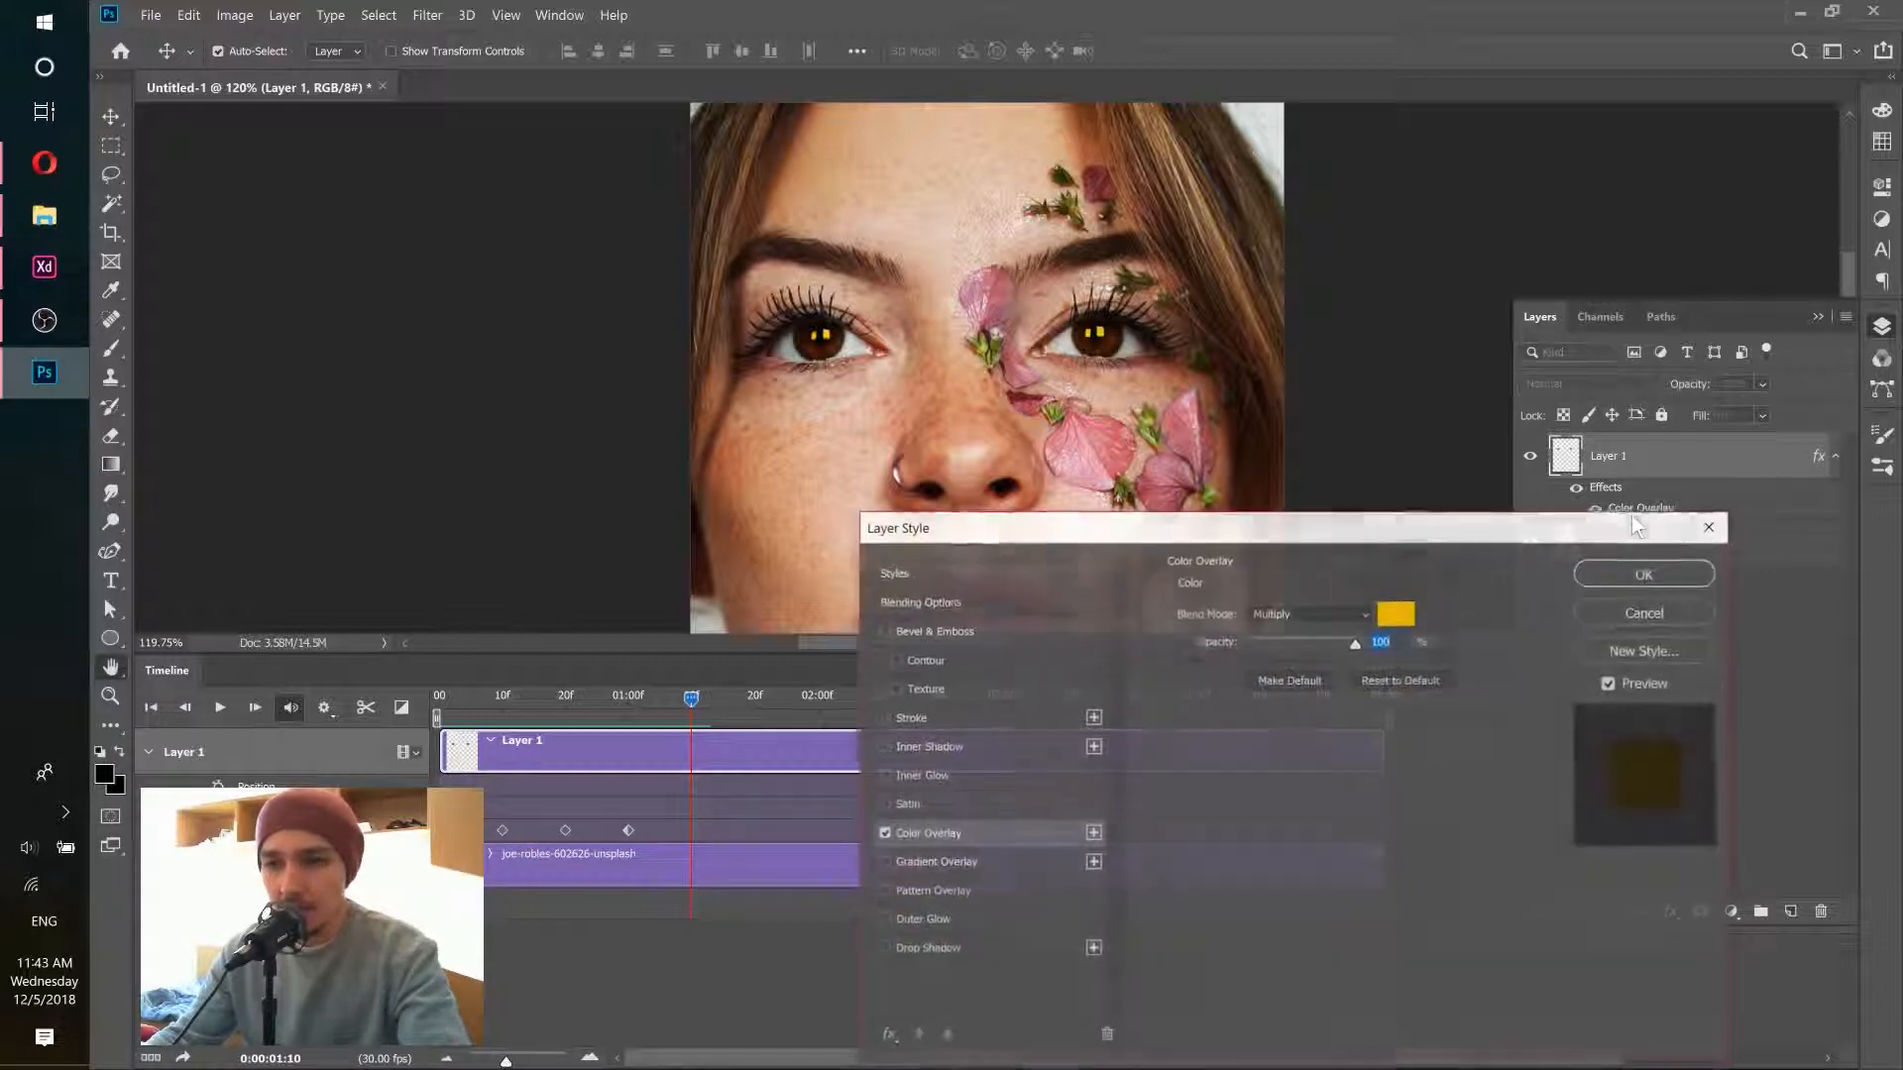
{"action": "left_click", "coordinate": [1390, 616]}
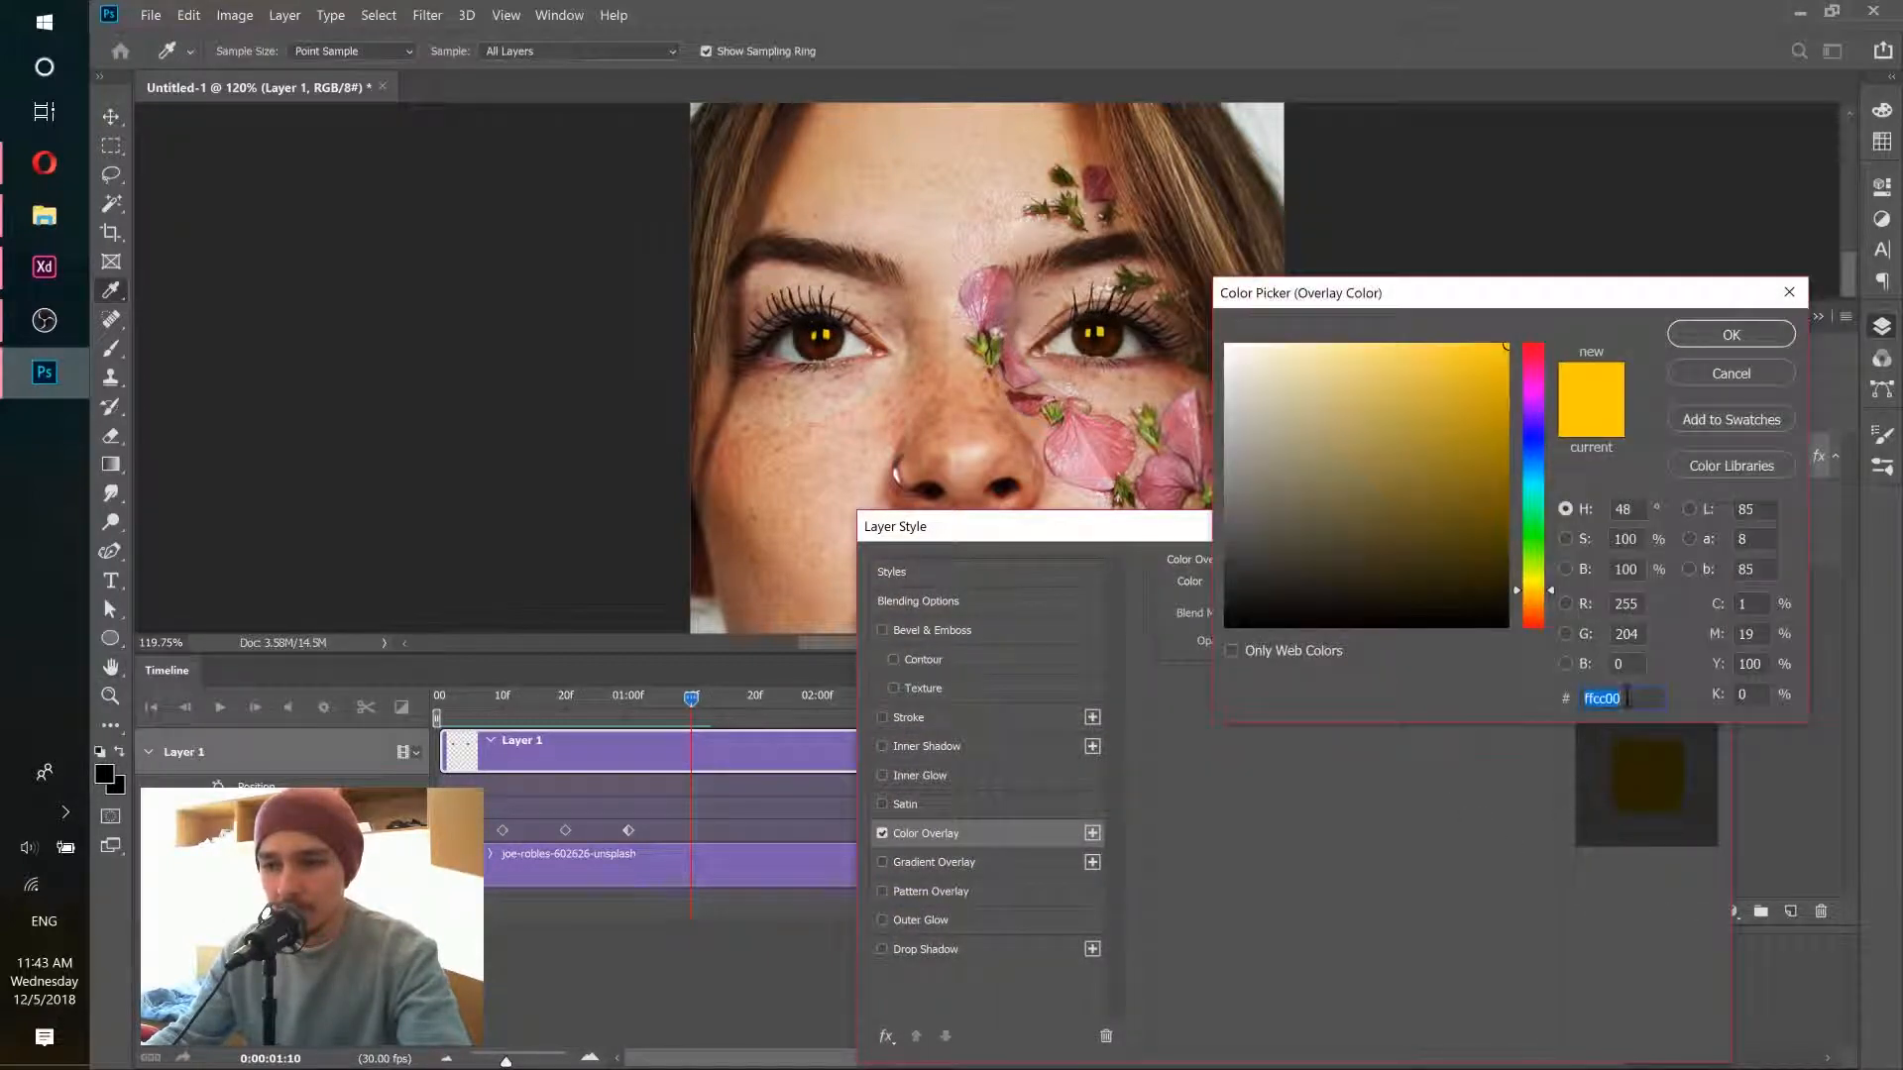
{"action": "right_click", "coordinate": [1629, 694]}
{"action": "left_click", "coordinate": [1483, 770]}
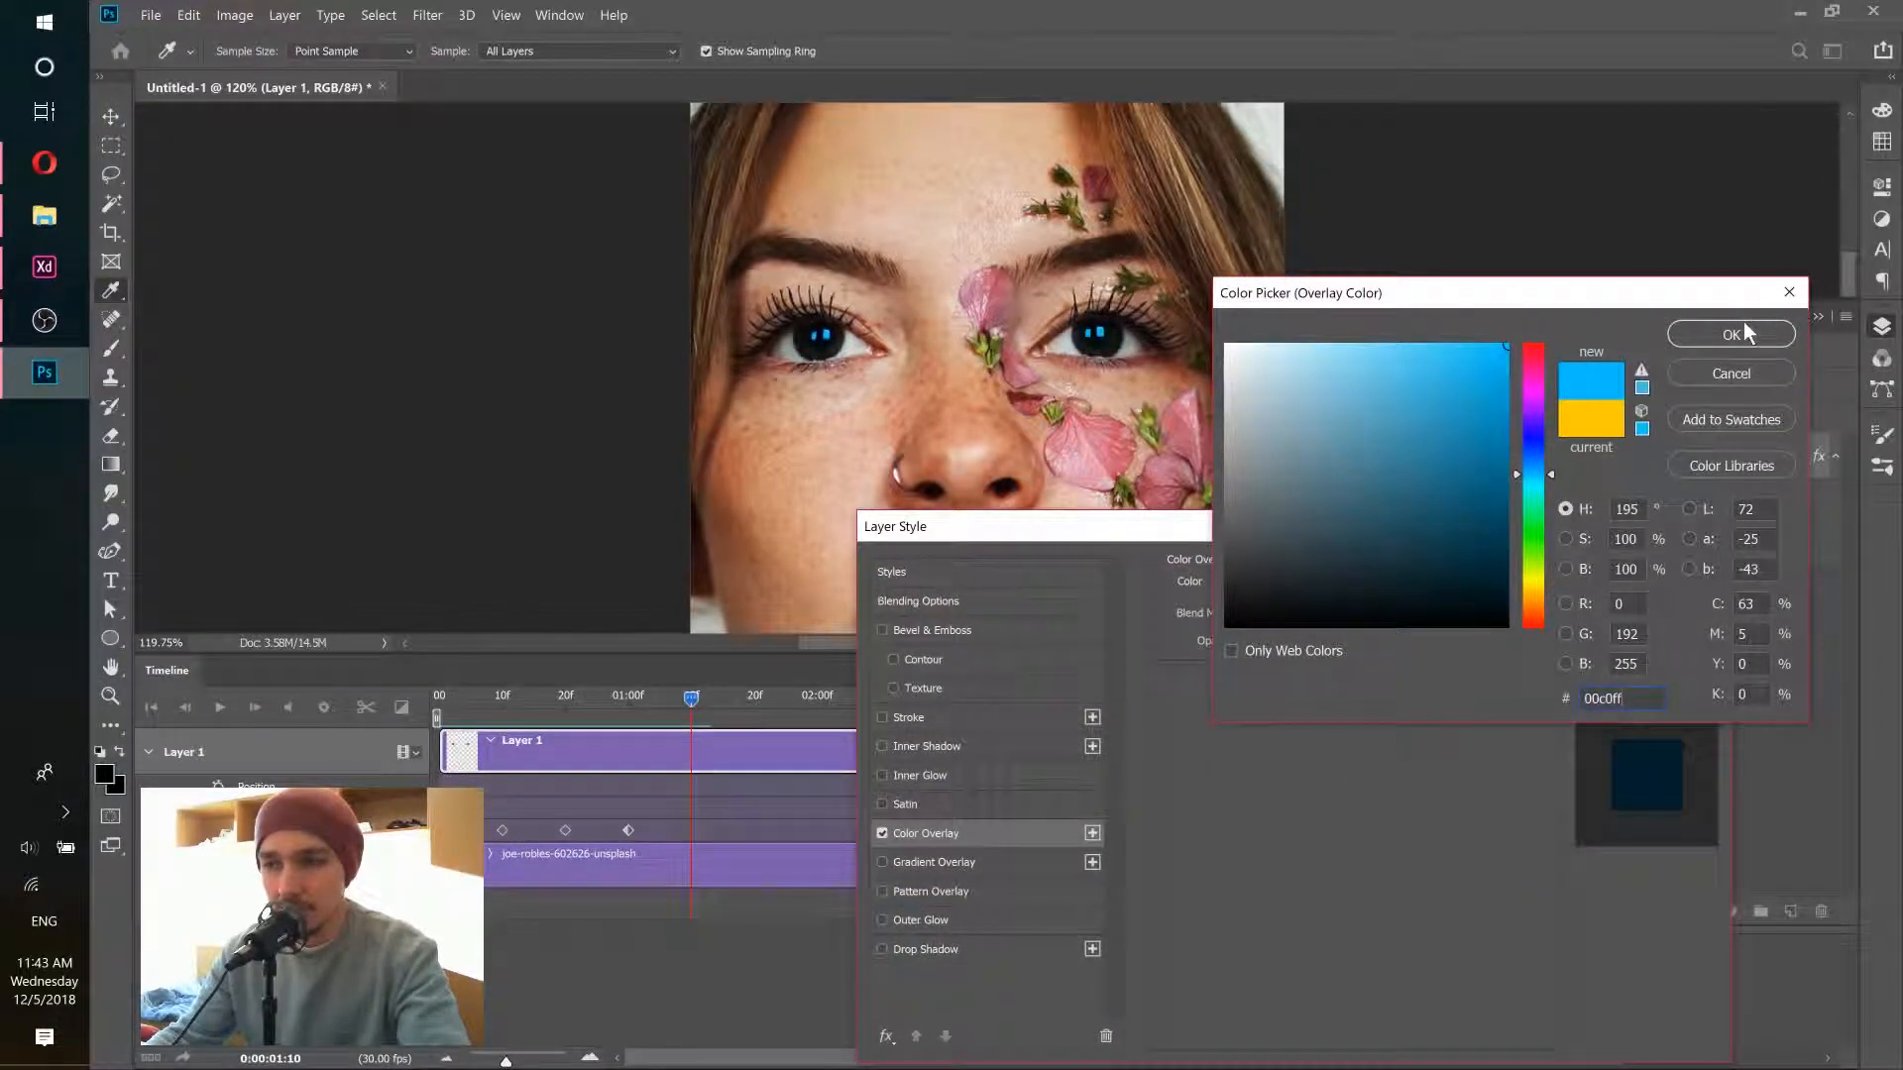
{"action": "left_click", "coordinate": [1731, 334]}
{"action": "left_click", "coordinate": [1649, 577]}
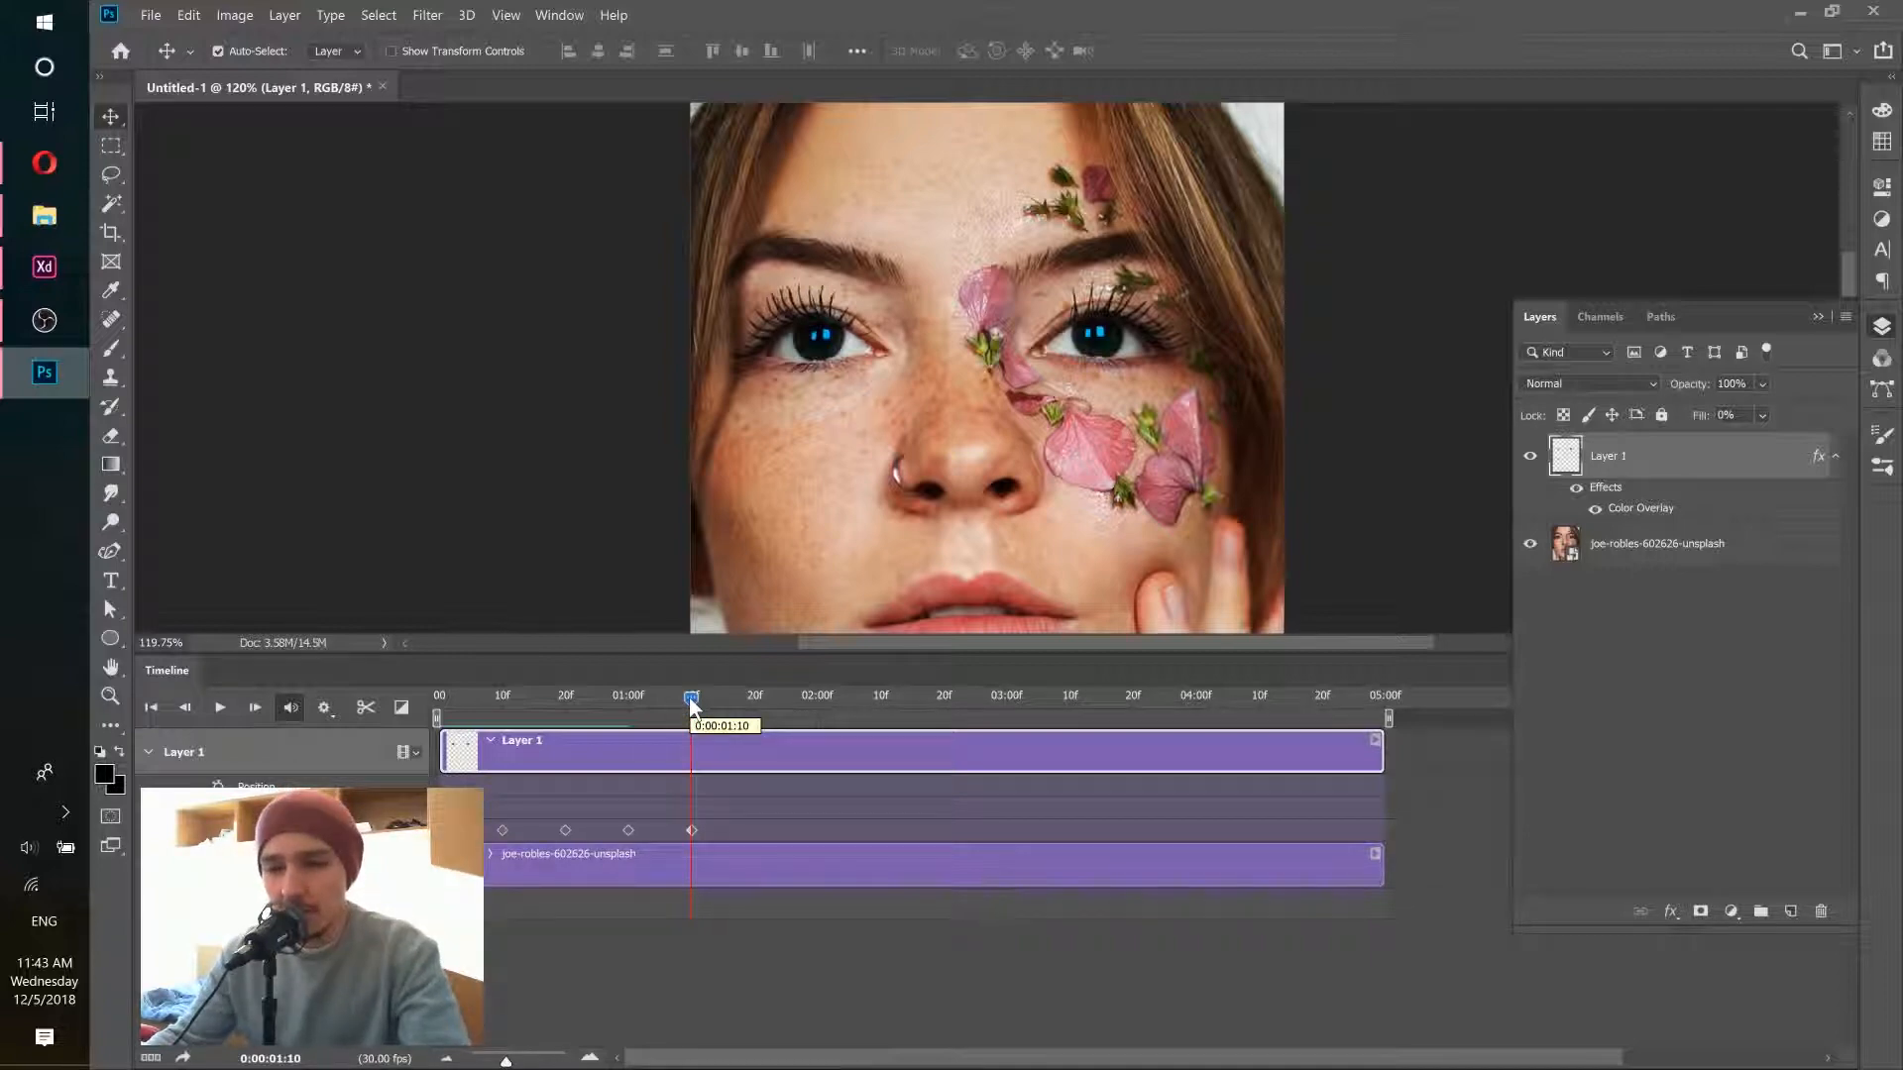
Step: Scrub through the colour keyframes to check the loop, and trim Layer 1's clip to end at 0:00:01:10
{"action": "left_click_drag", "start_coordinate": [690, 701], "coordinate": [444, 704]}
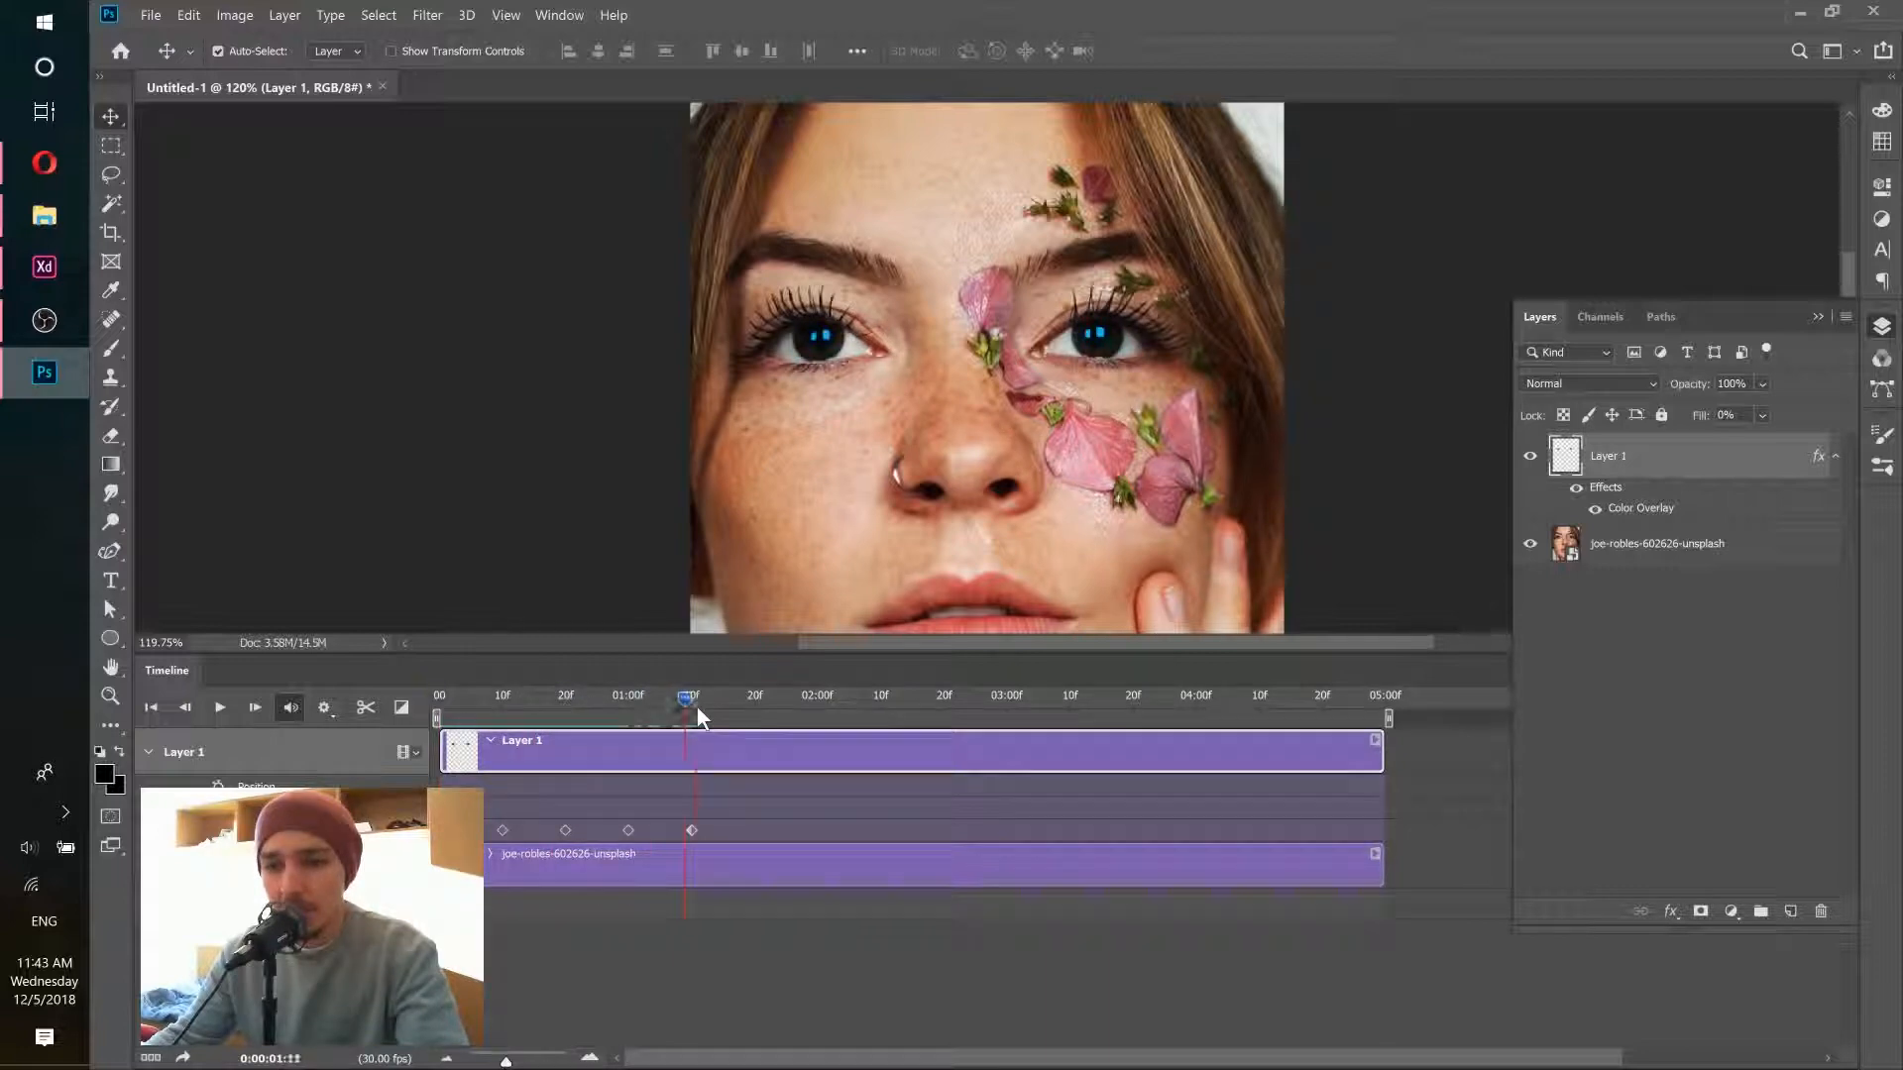
{"action": "left_click_drag", "start_coordinate": [696, 708], "coordinate": [689, 707]}
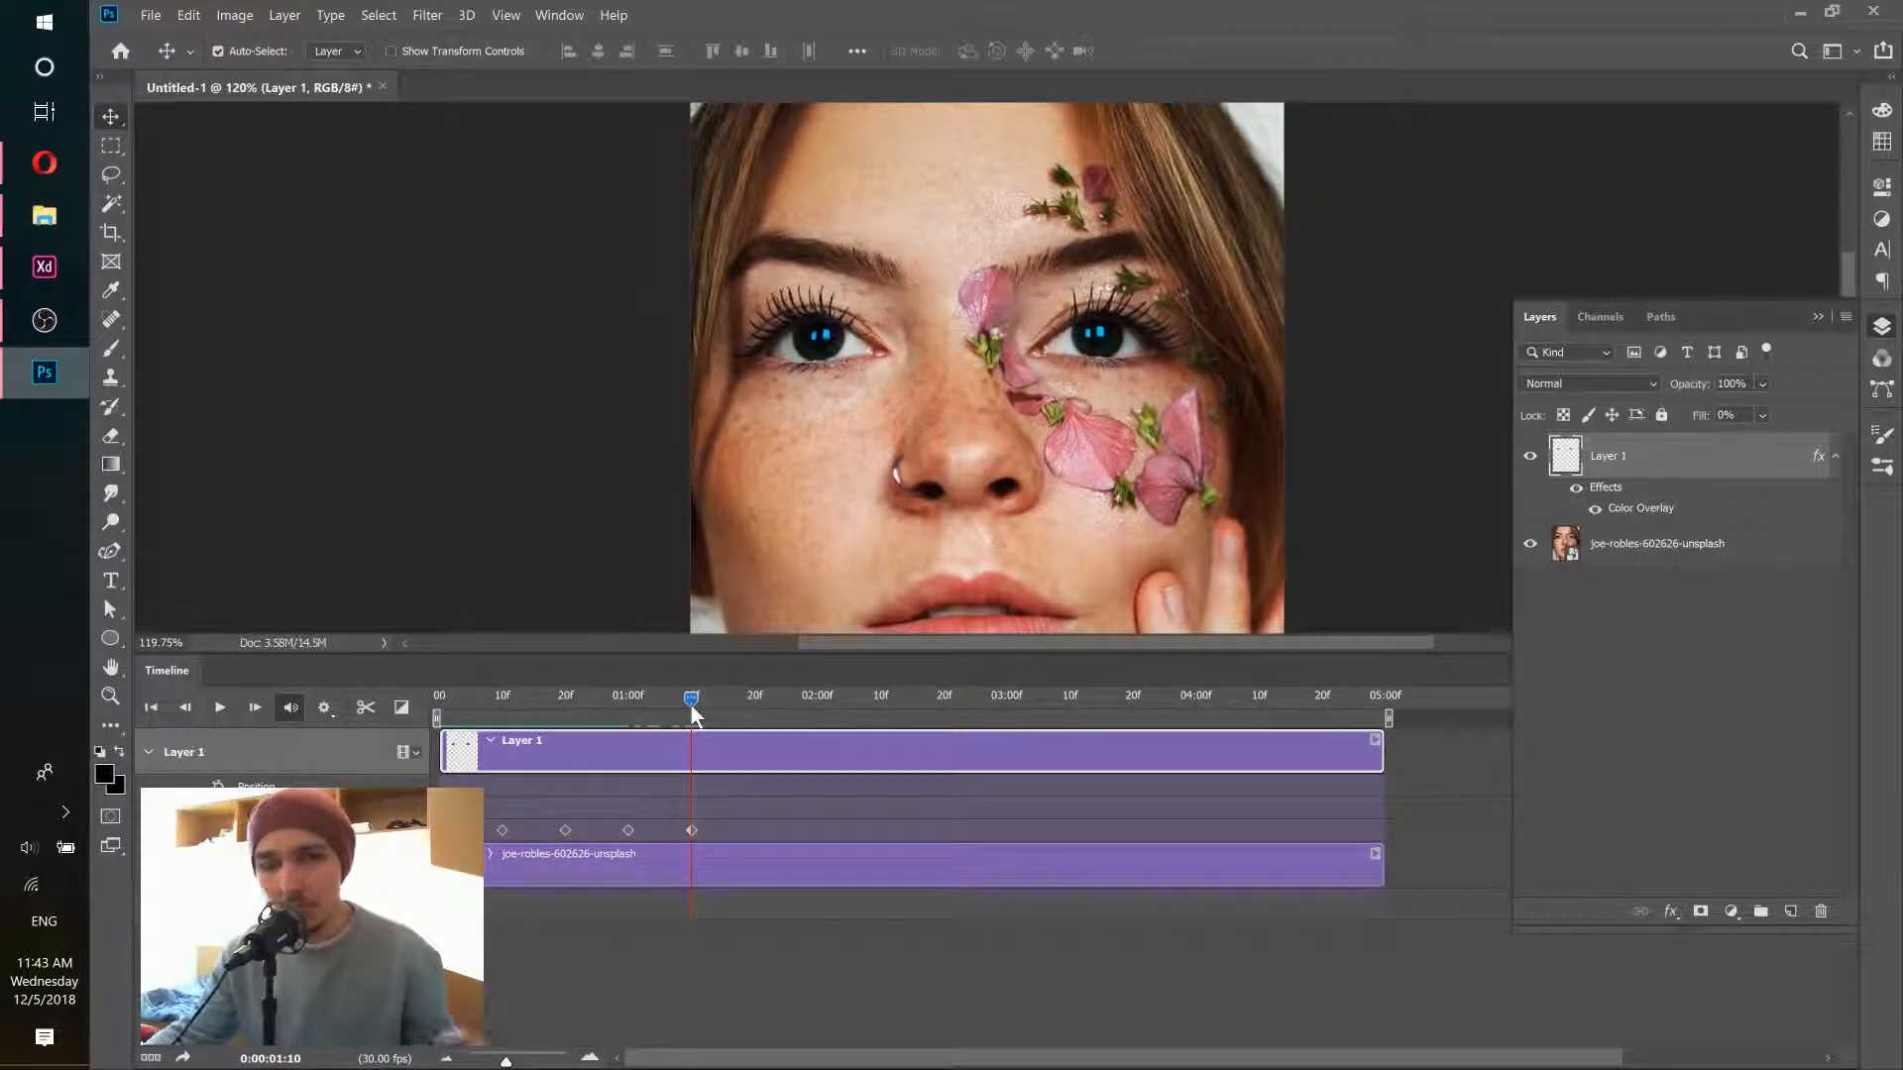
{"action": "left_click", "coordinate": [457, 699]}
{"action": "left_click_drag", "start_coordinate": [495, 698], "coordinate": [511, 706]}
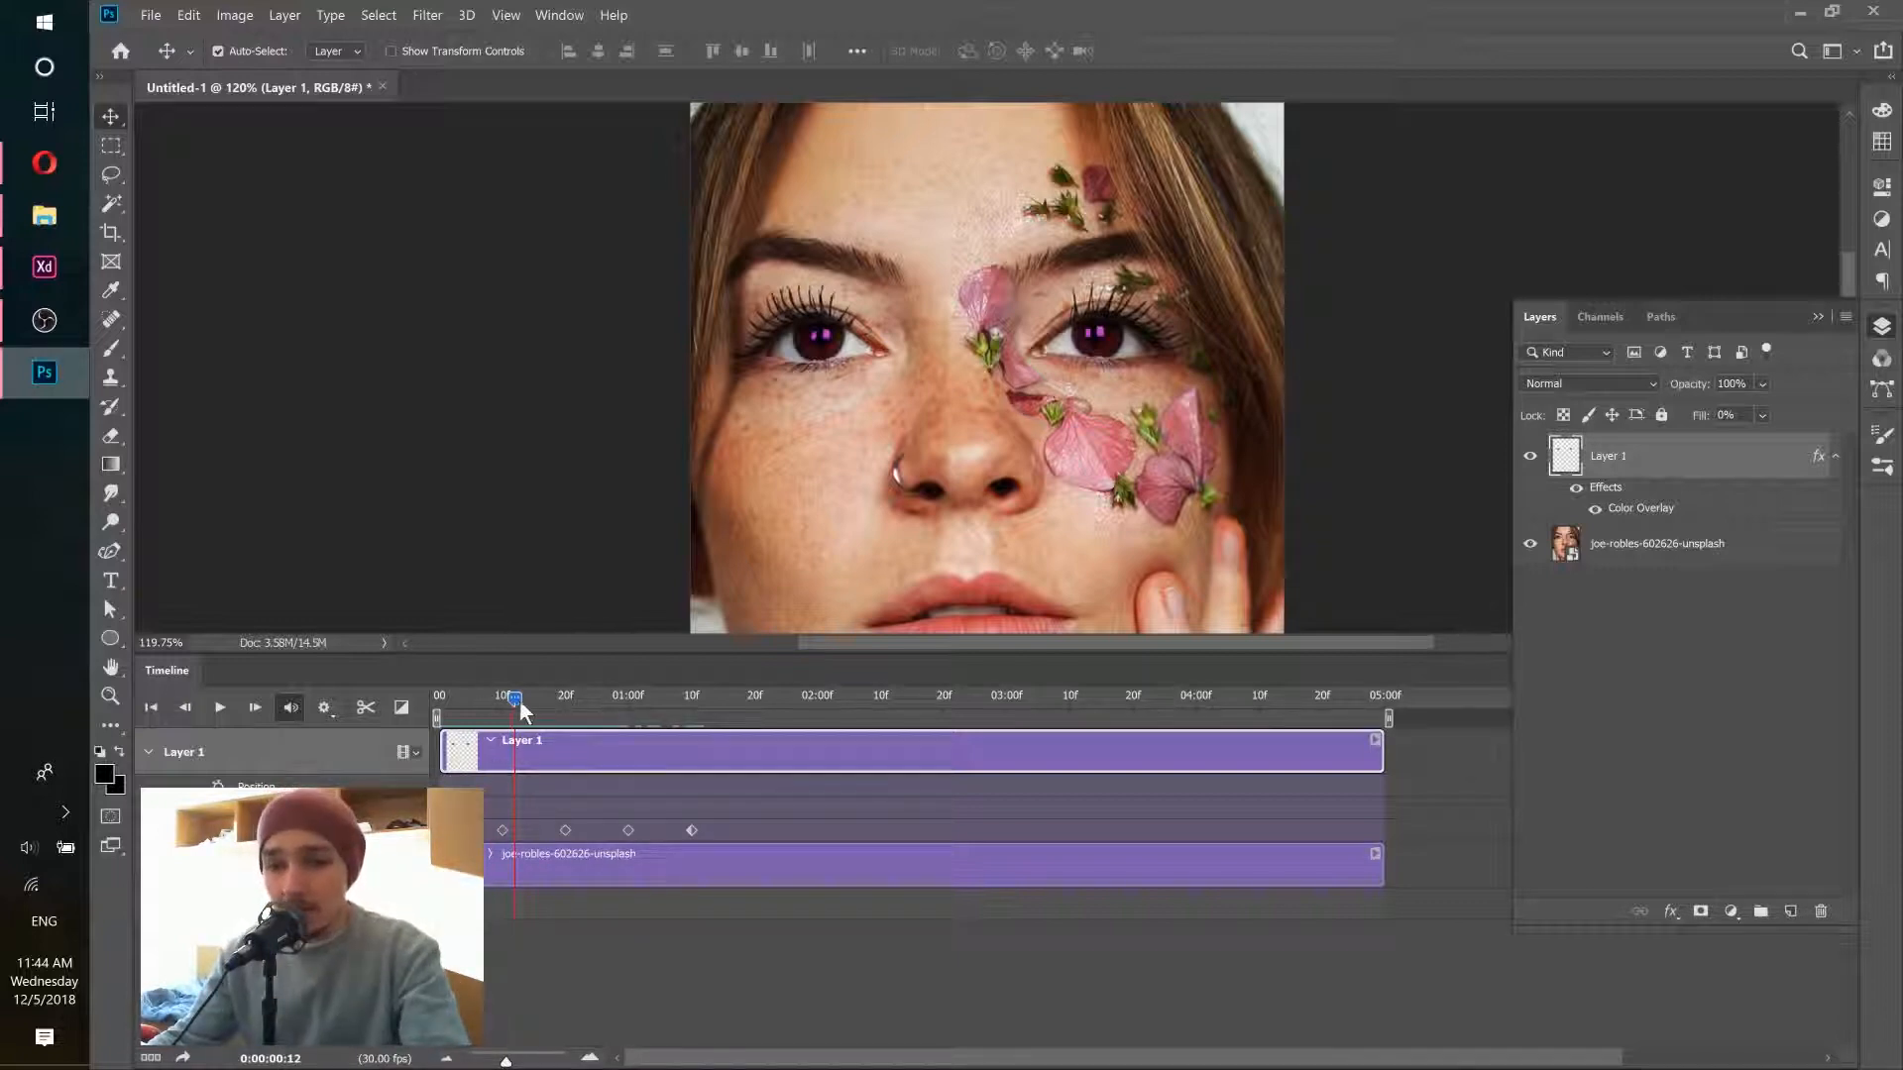
{"action": "left_click", "coordinate": [692, 697]}
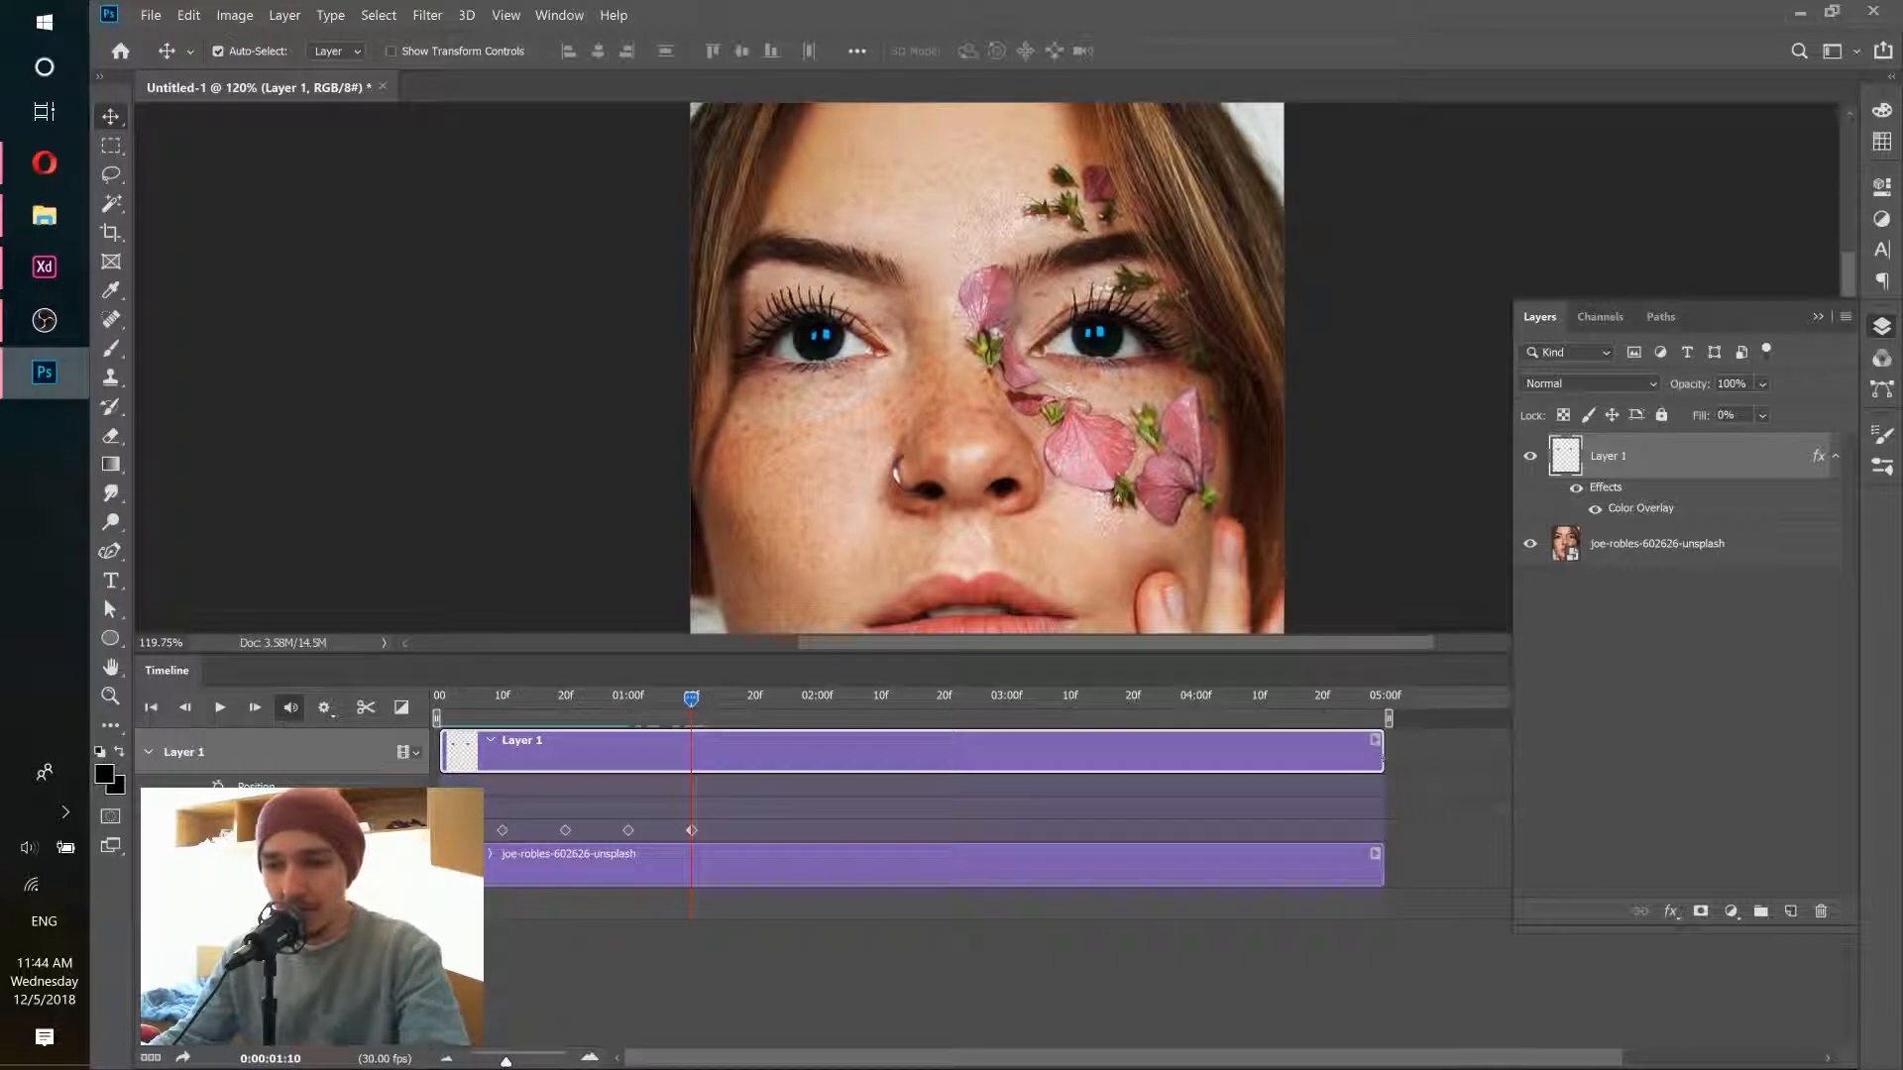
{"action": "left_click_drag", "start_coordinate": [1383, 759], "coordinate": [694, 758]}
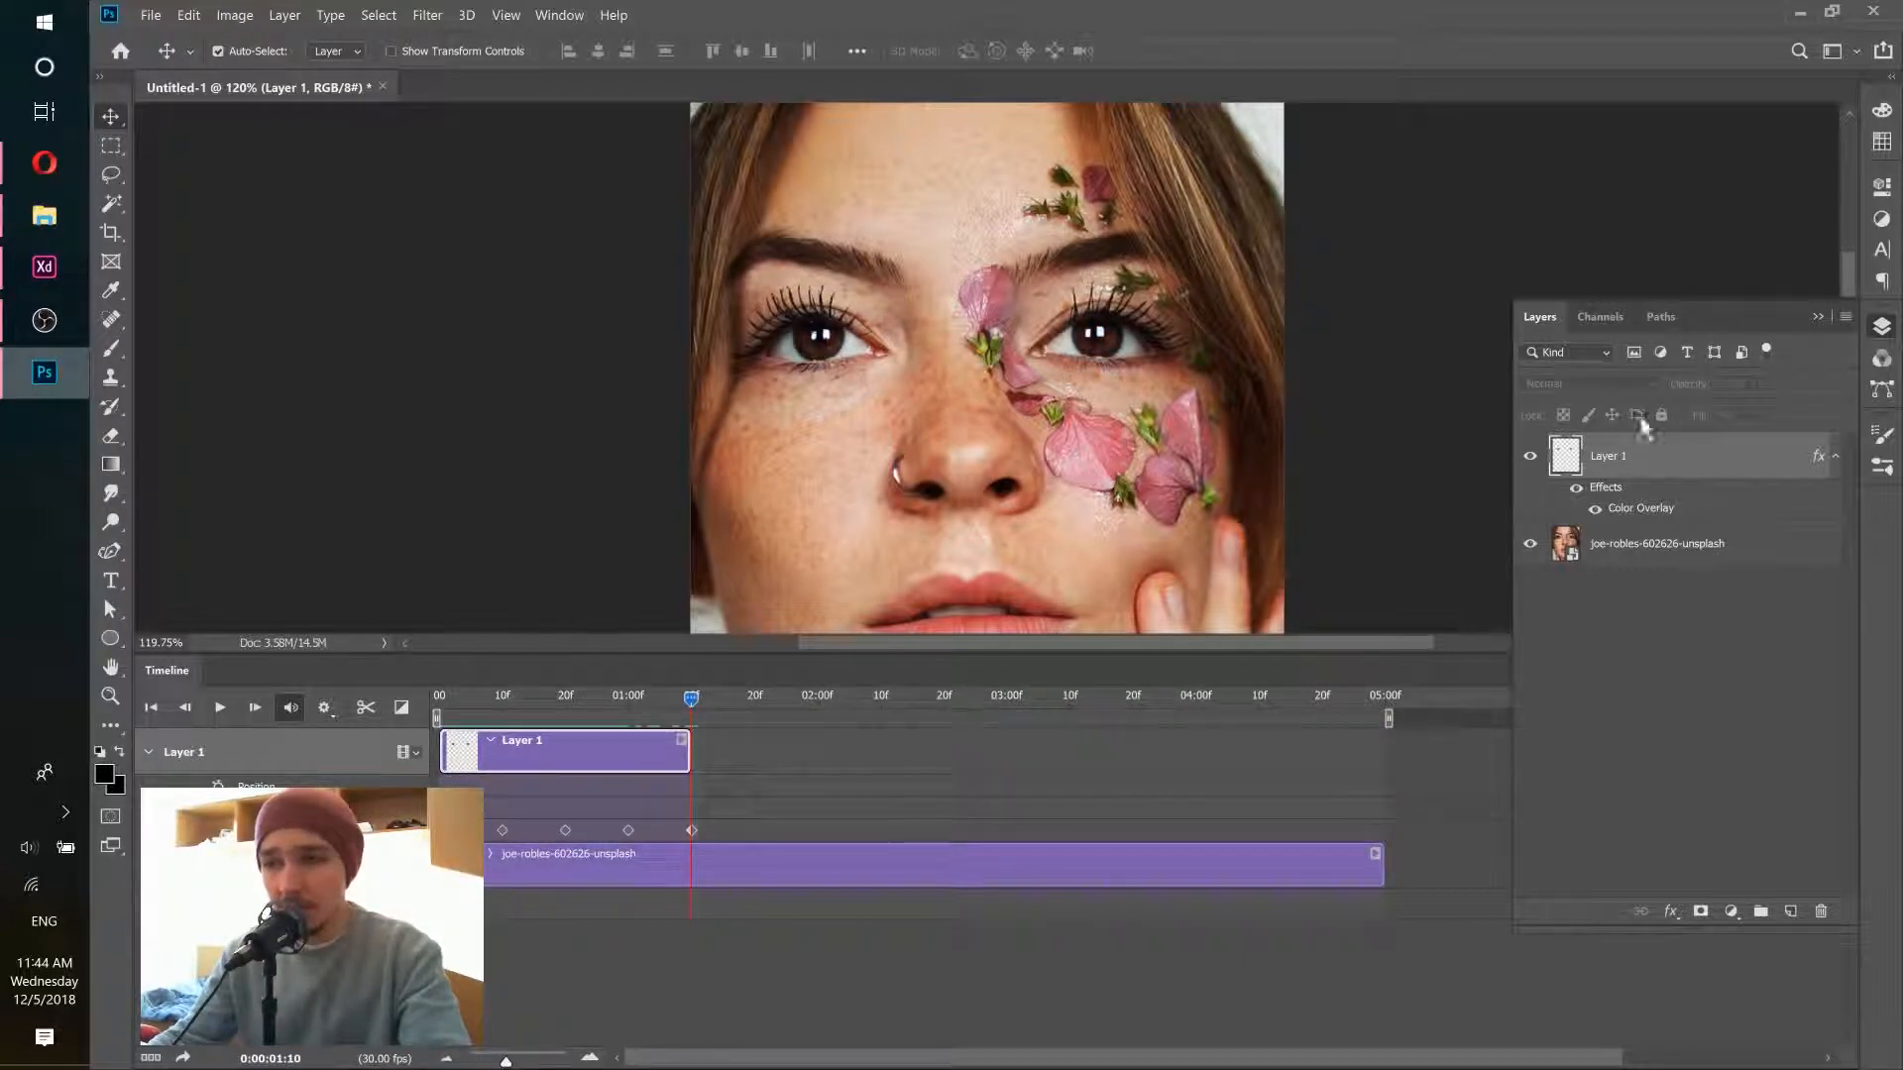
Step: Duplicate Layer 1, place the copy's clip directly after the original at 0:00:01:10, and check its copied keyframes
{"action": "right_click", "coordinate": [1702, 469]}
{"action": "left_click", "coordinate": [1461, 252]}
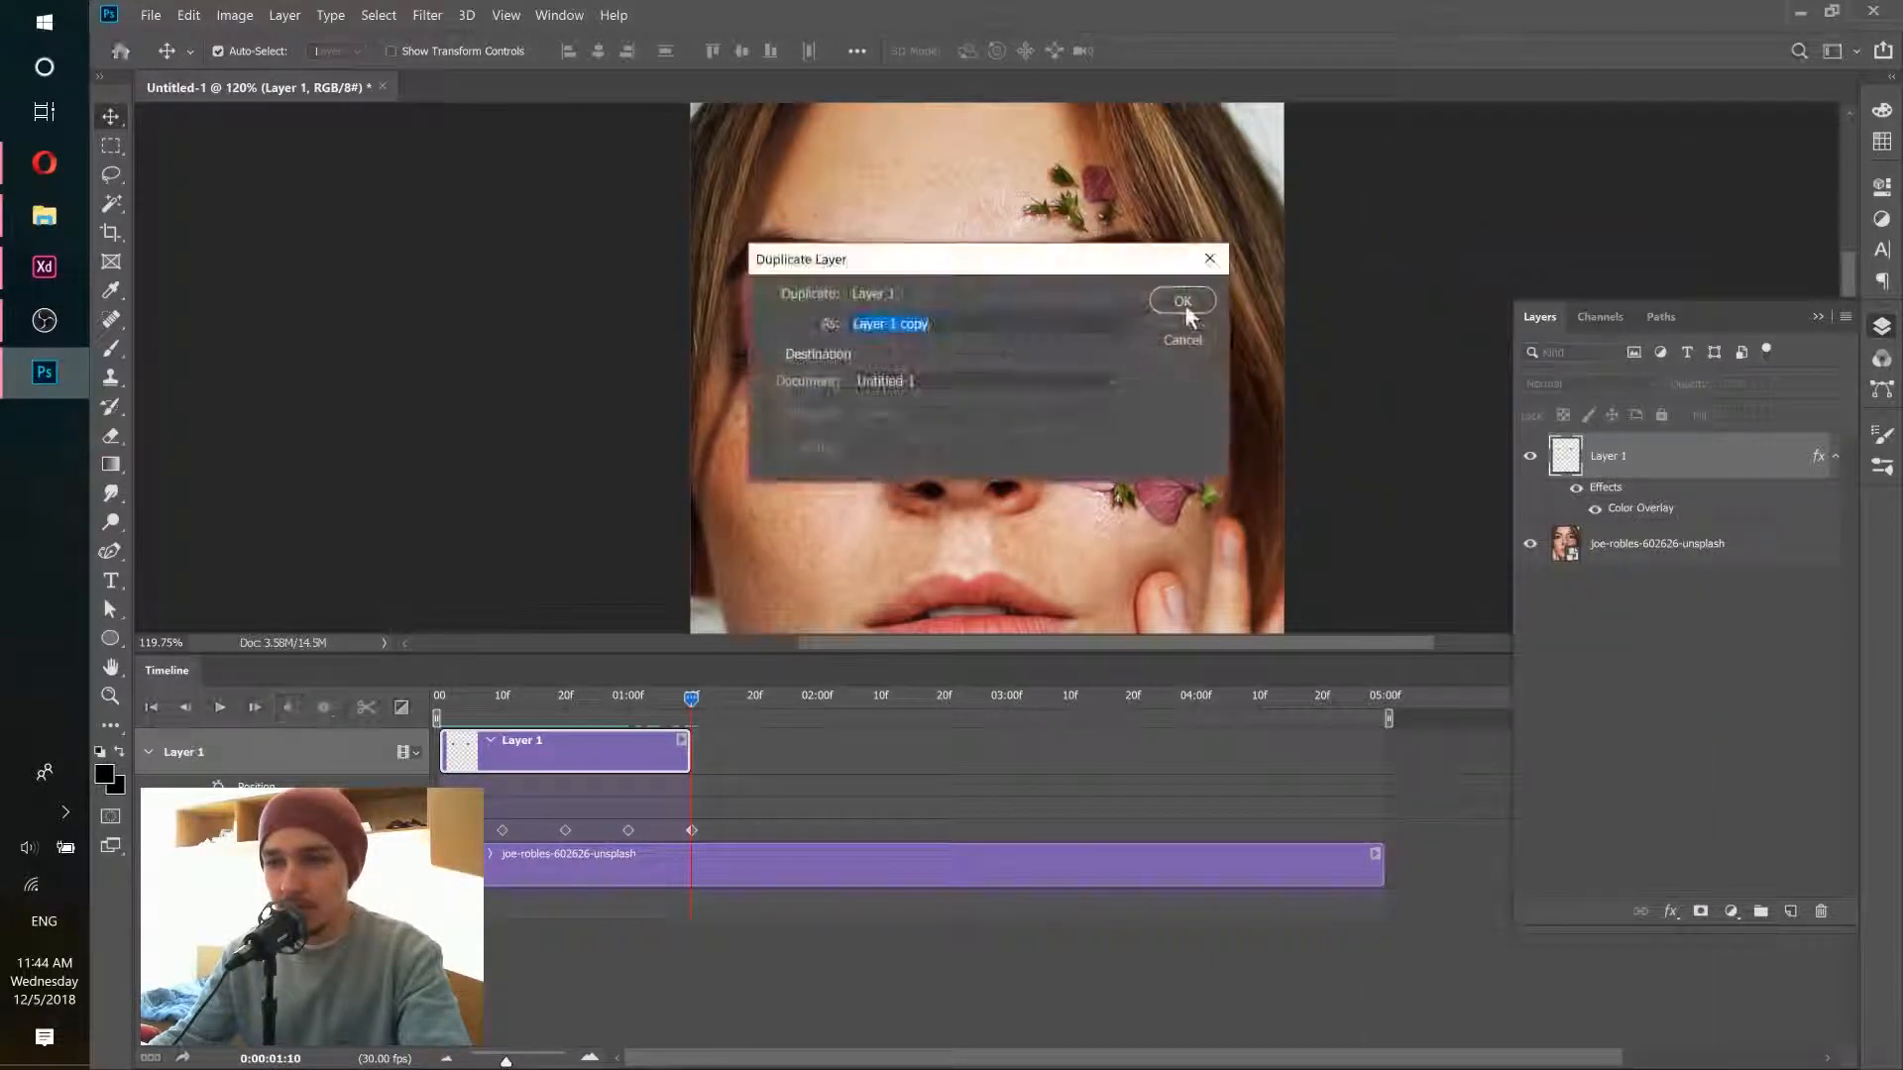
{"action": "left_click", "coordinate": [1177, 289]}
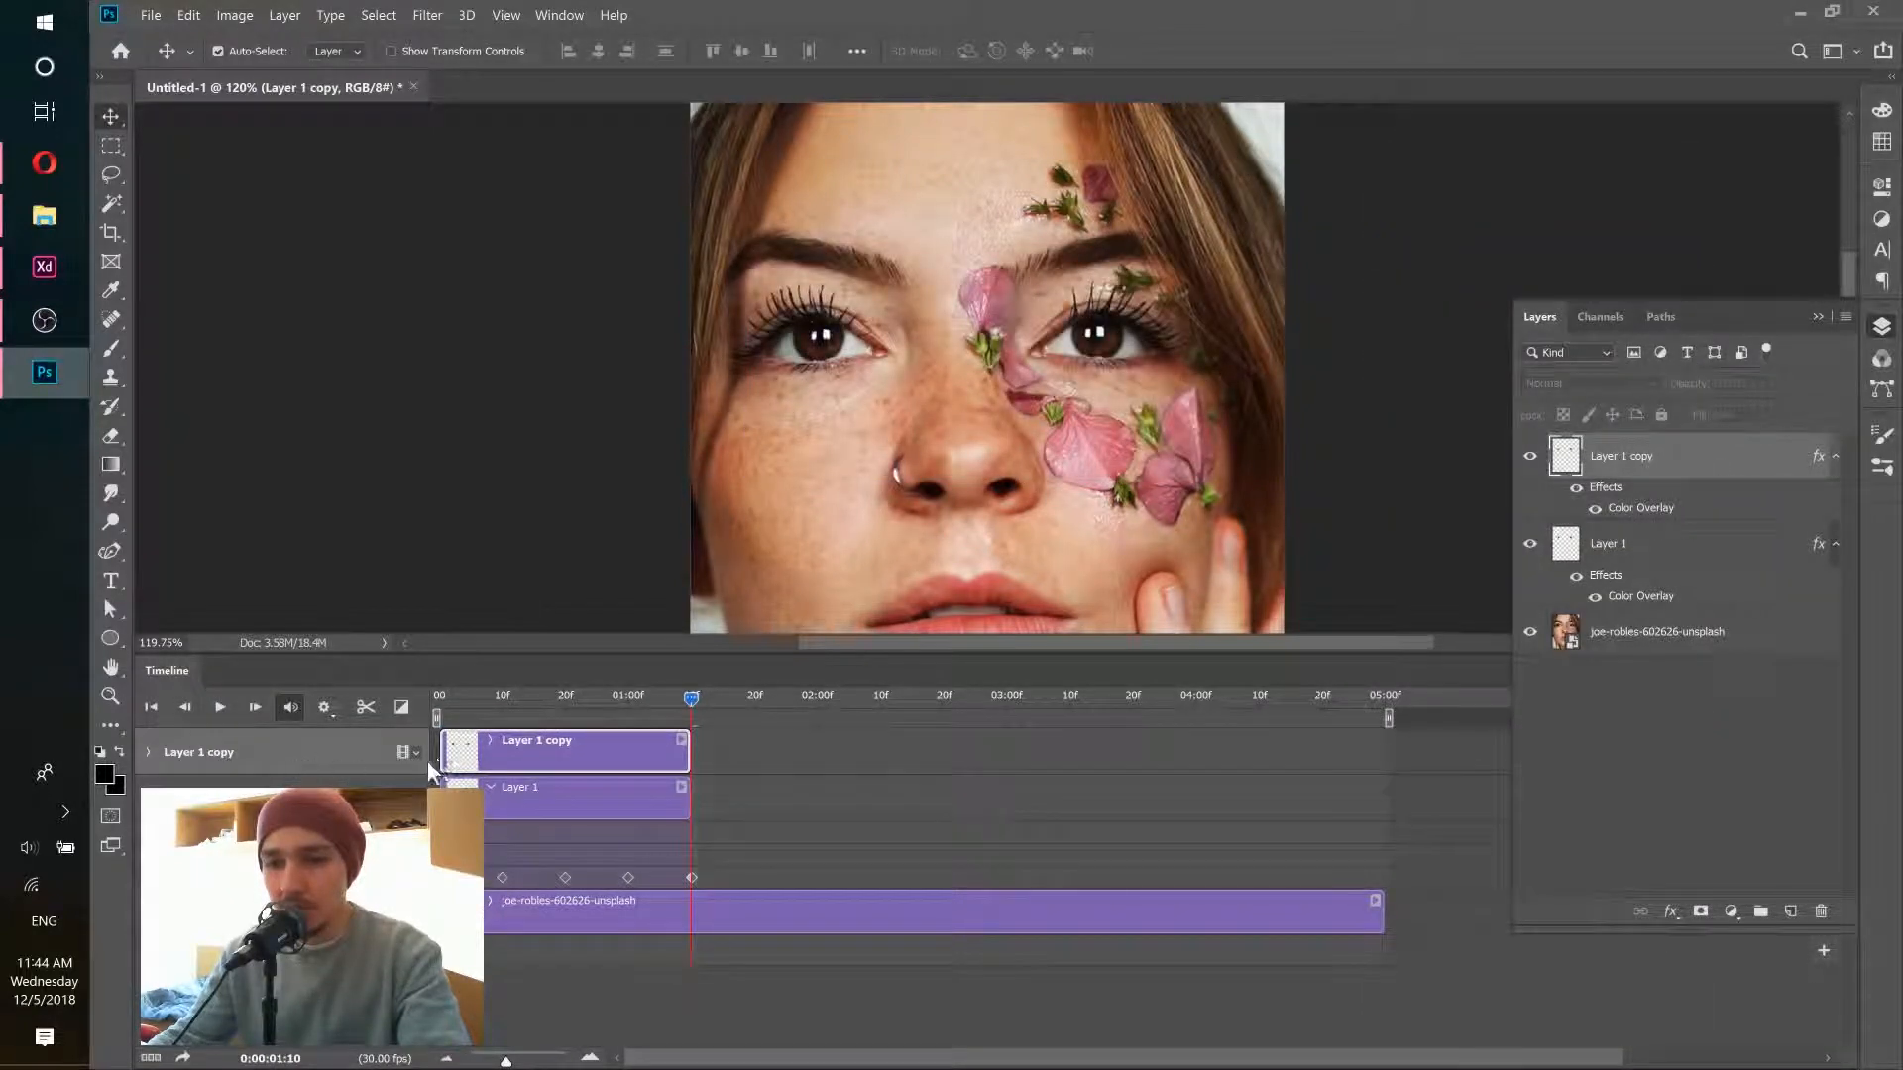
{"action": "left_click_drag", "start_coordinate": [492, 751], "coordinate": [747, 751]}
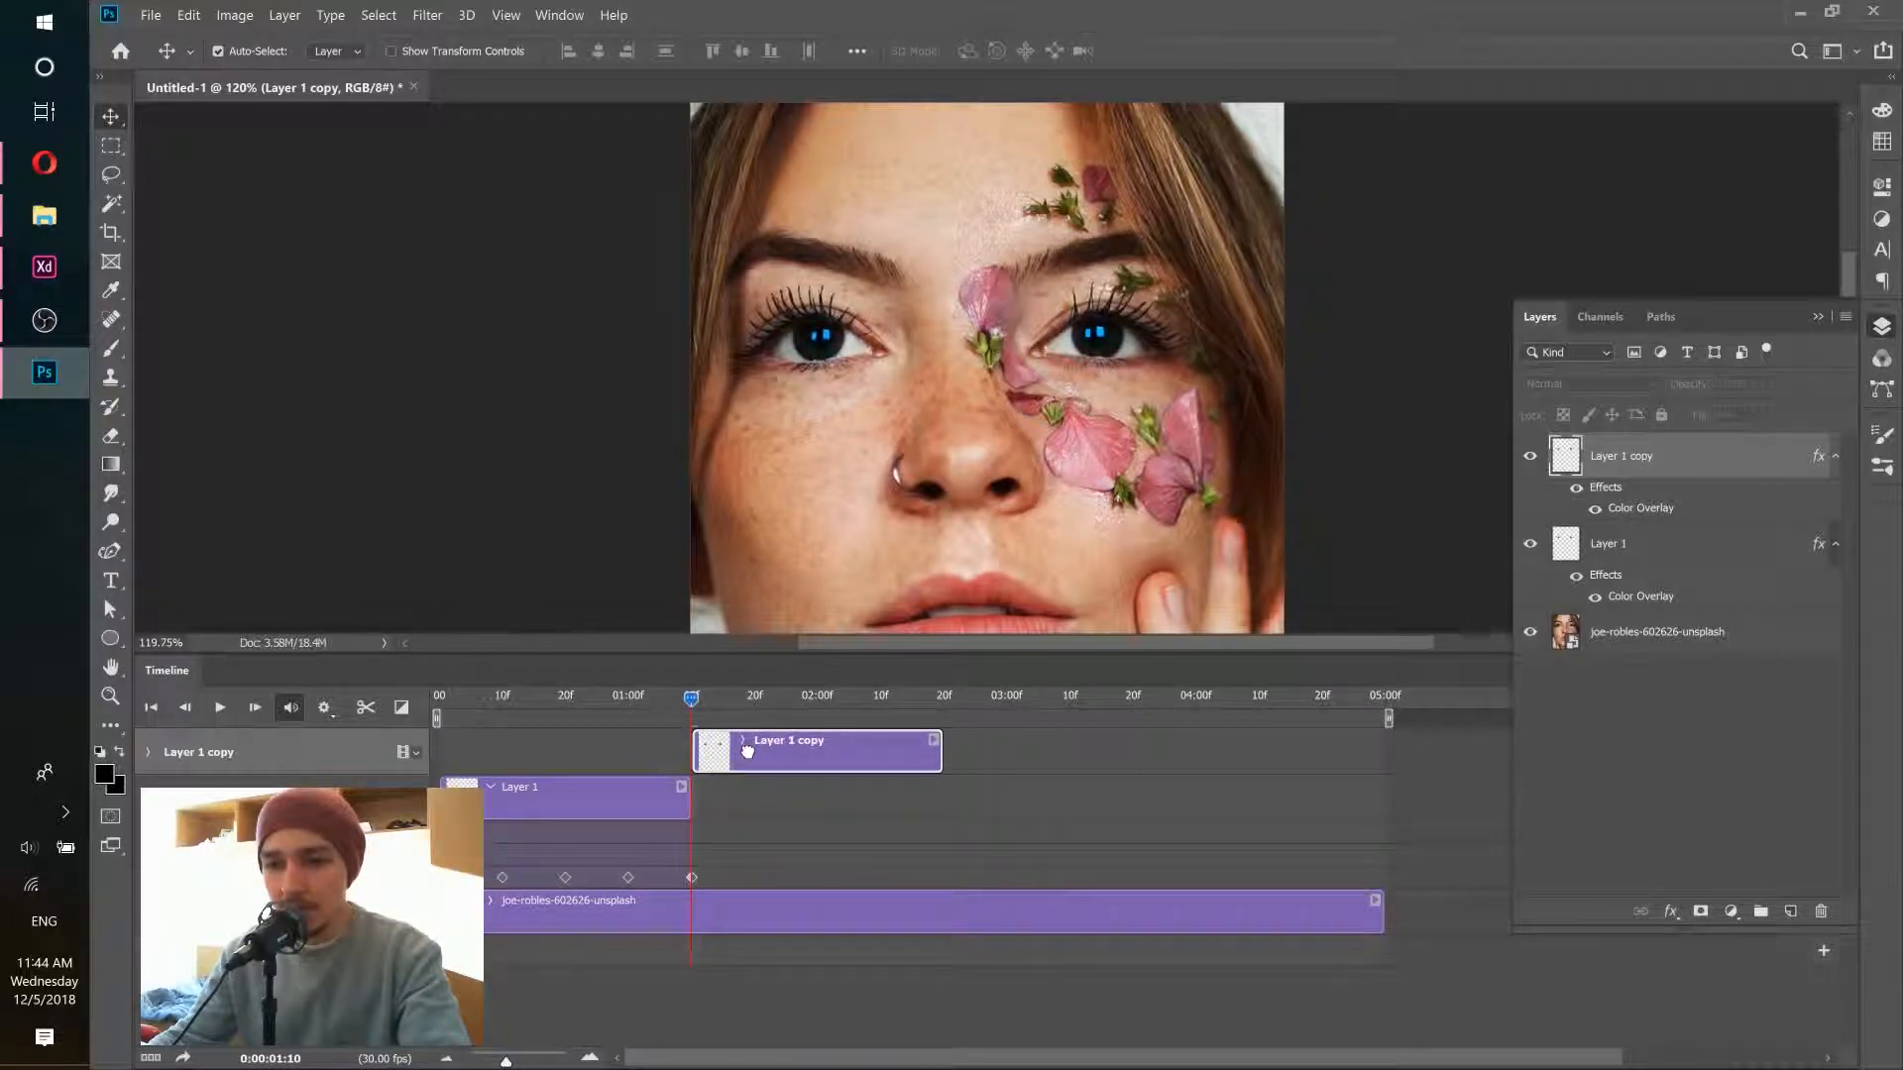
{"action": "left_click", "coordinate": [149, 753]}
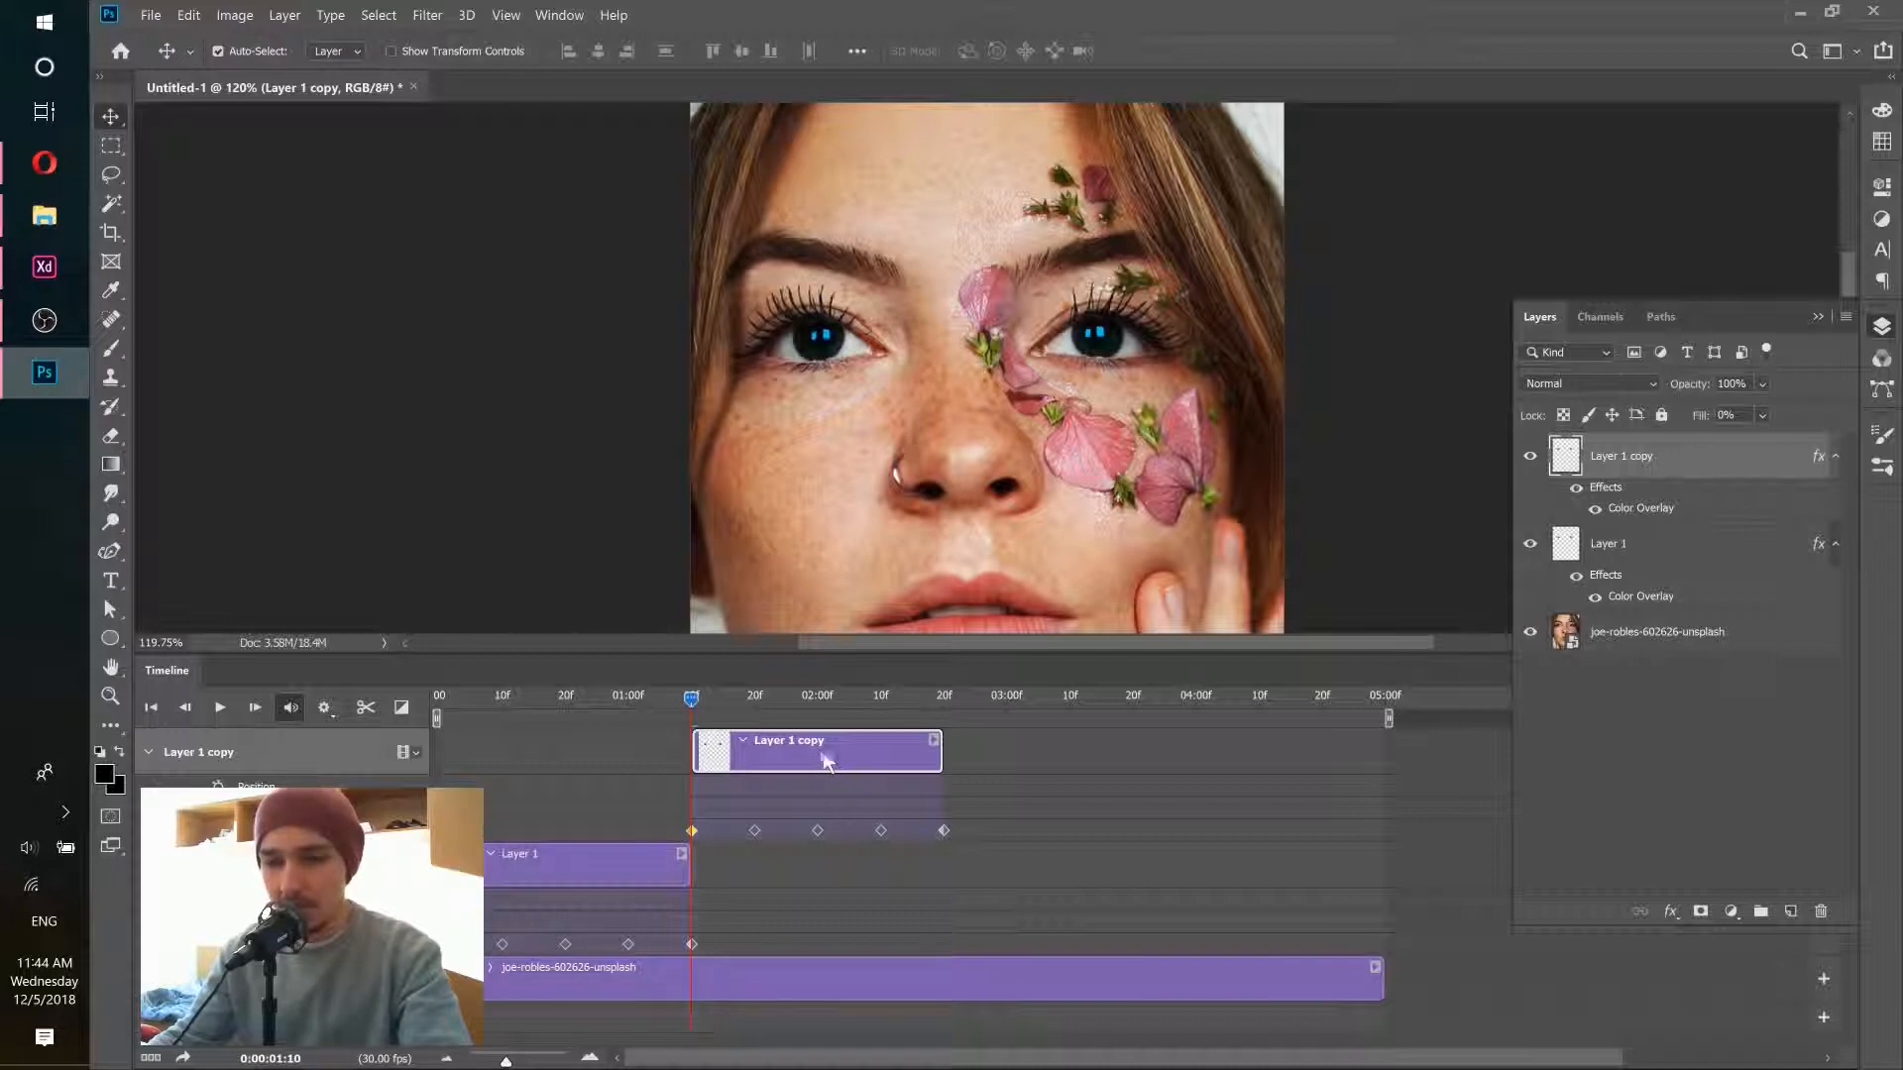
{"action": "left_click", "coordinate": [147, 752]}
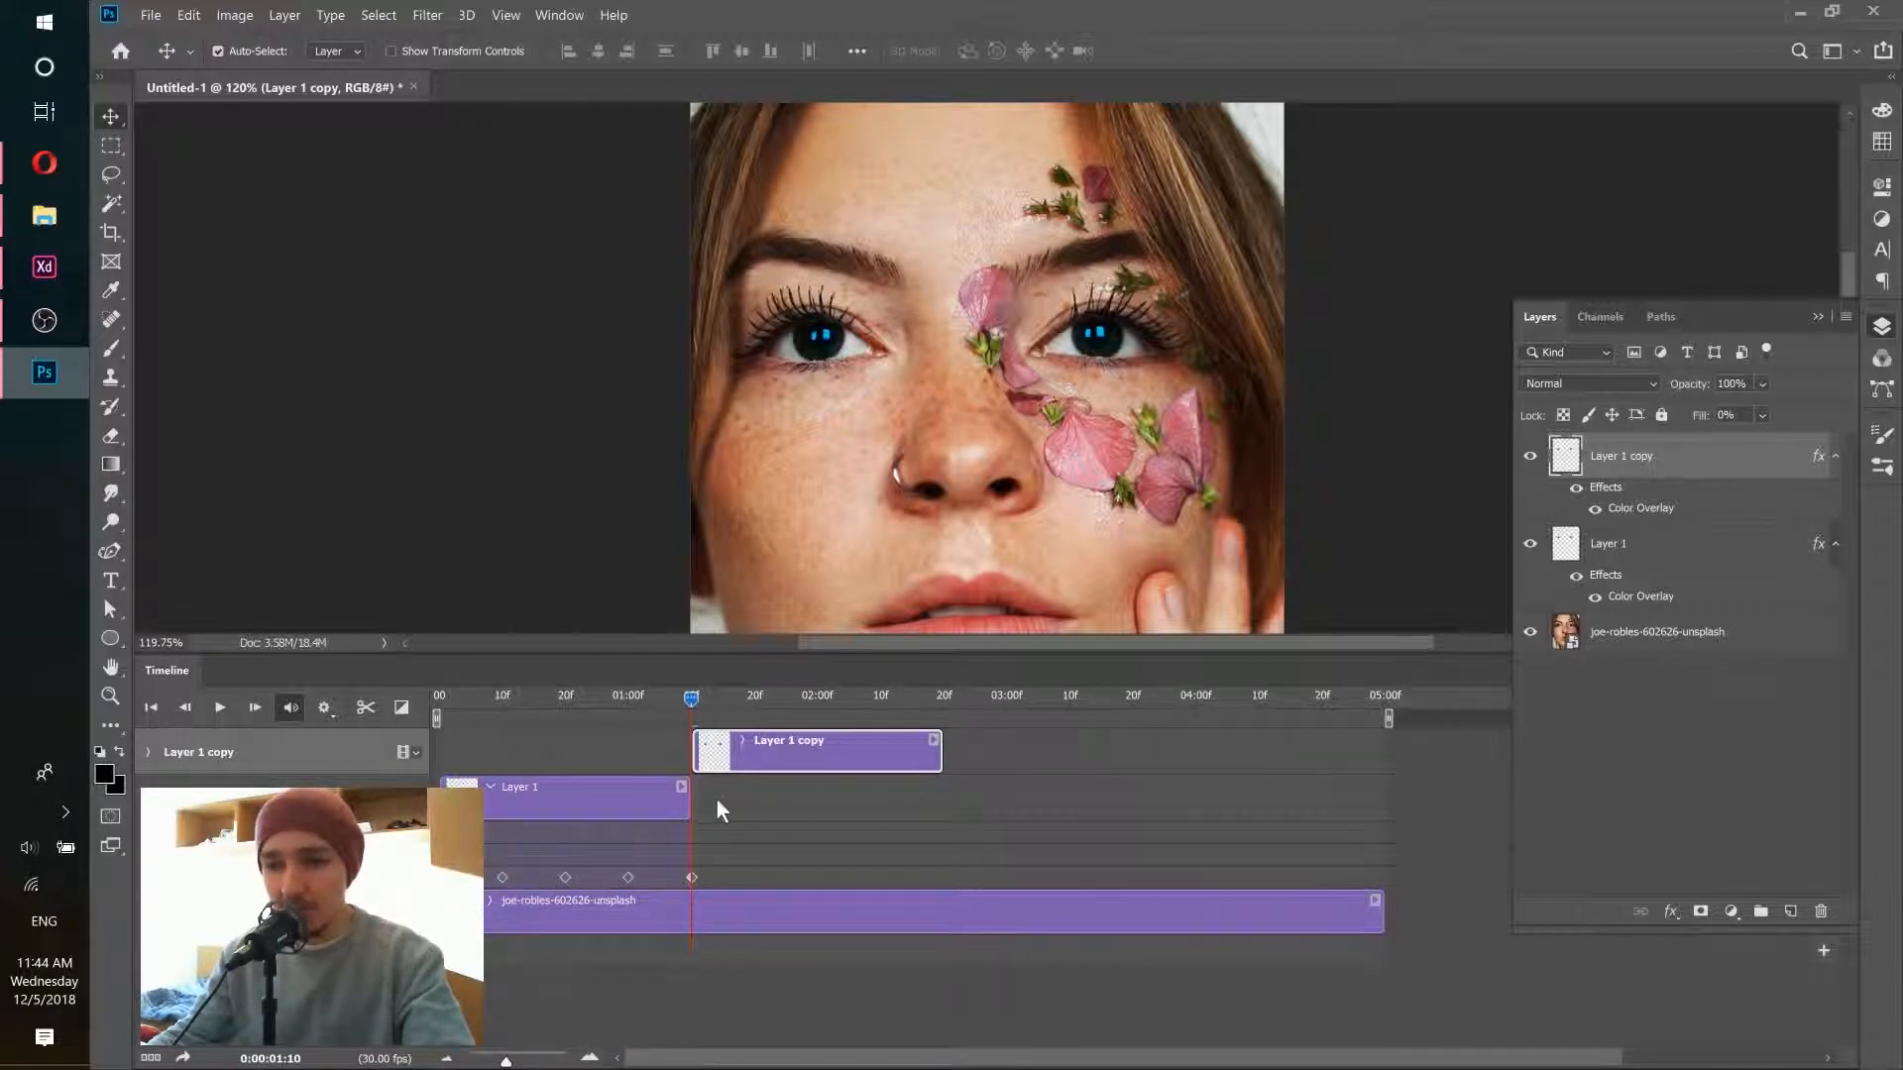
Step: Try extending Layer 1's clip beneath Layer 1 copy, scrub over the overlap, and trim it back to 0:00:01:10
{"action": "left_click_drag", "start_coordinate": [688, 798], "coordinate": [1024, 798]}
{"action": "left_click_drag", "start_coordinate": [699, 698], "coordinate": [818, 701]}
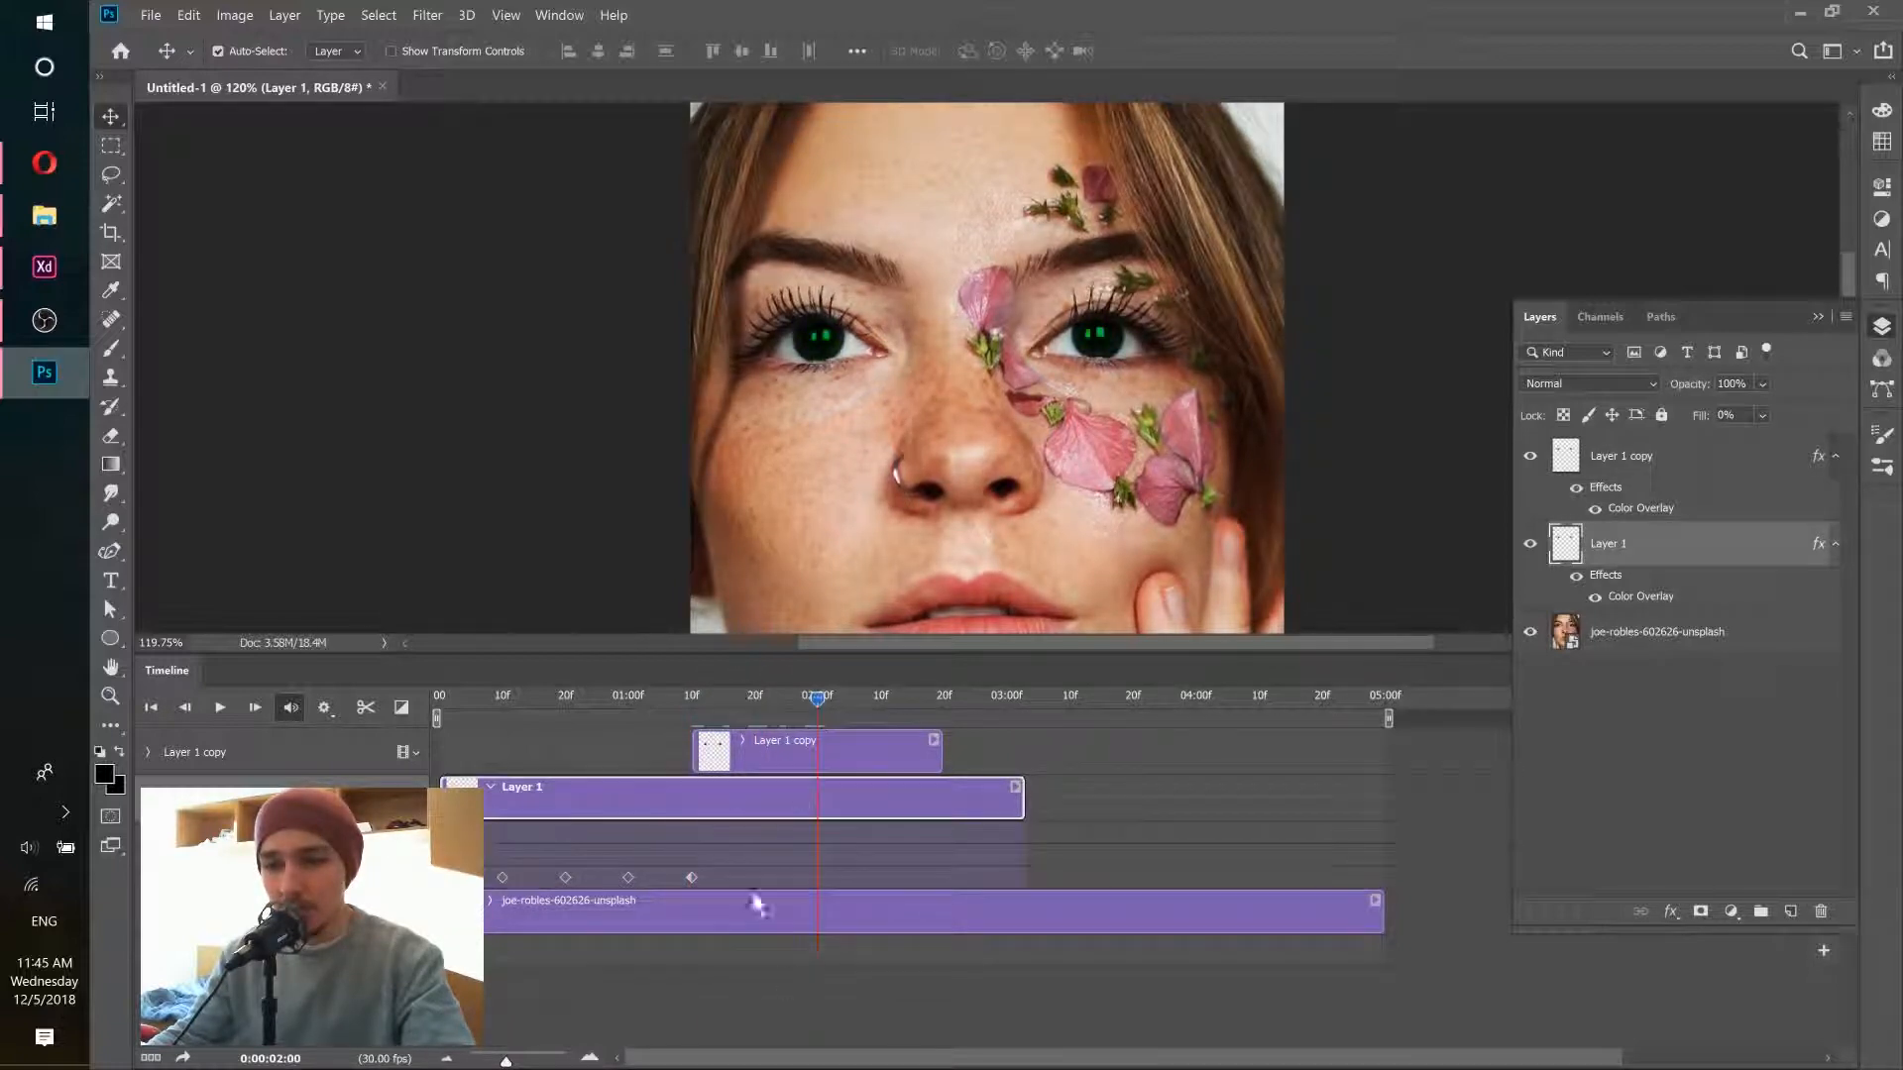
{"action": "left_click", "coordinate": [688, 699]}
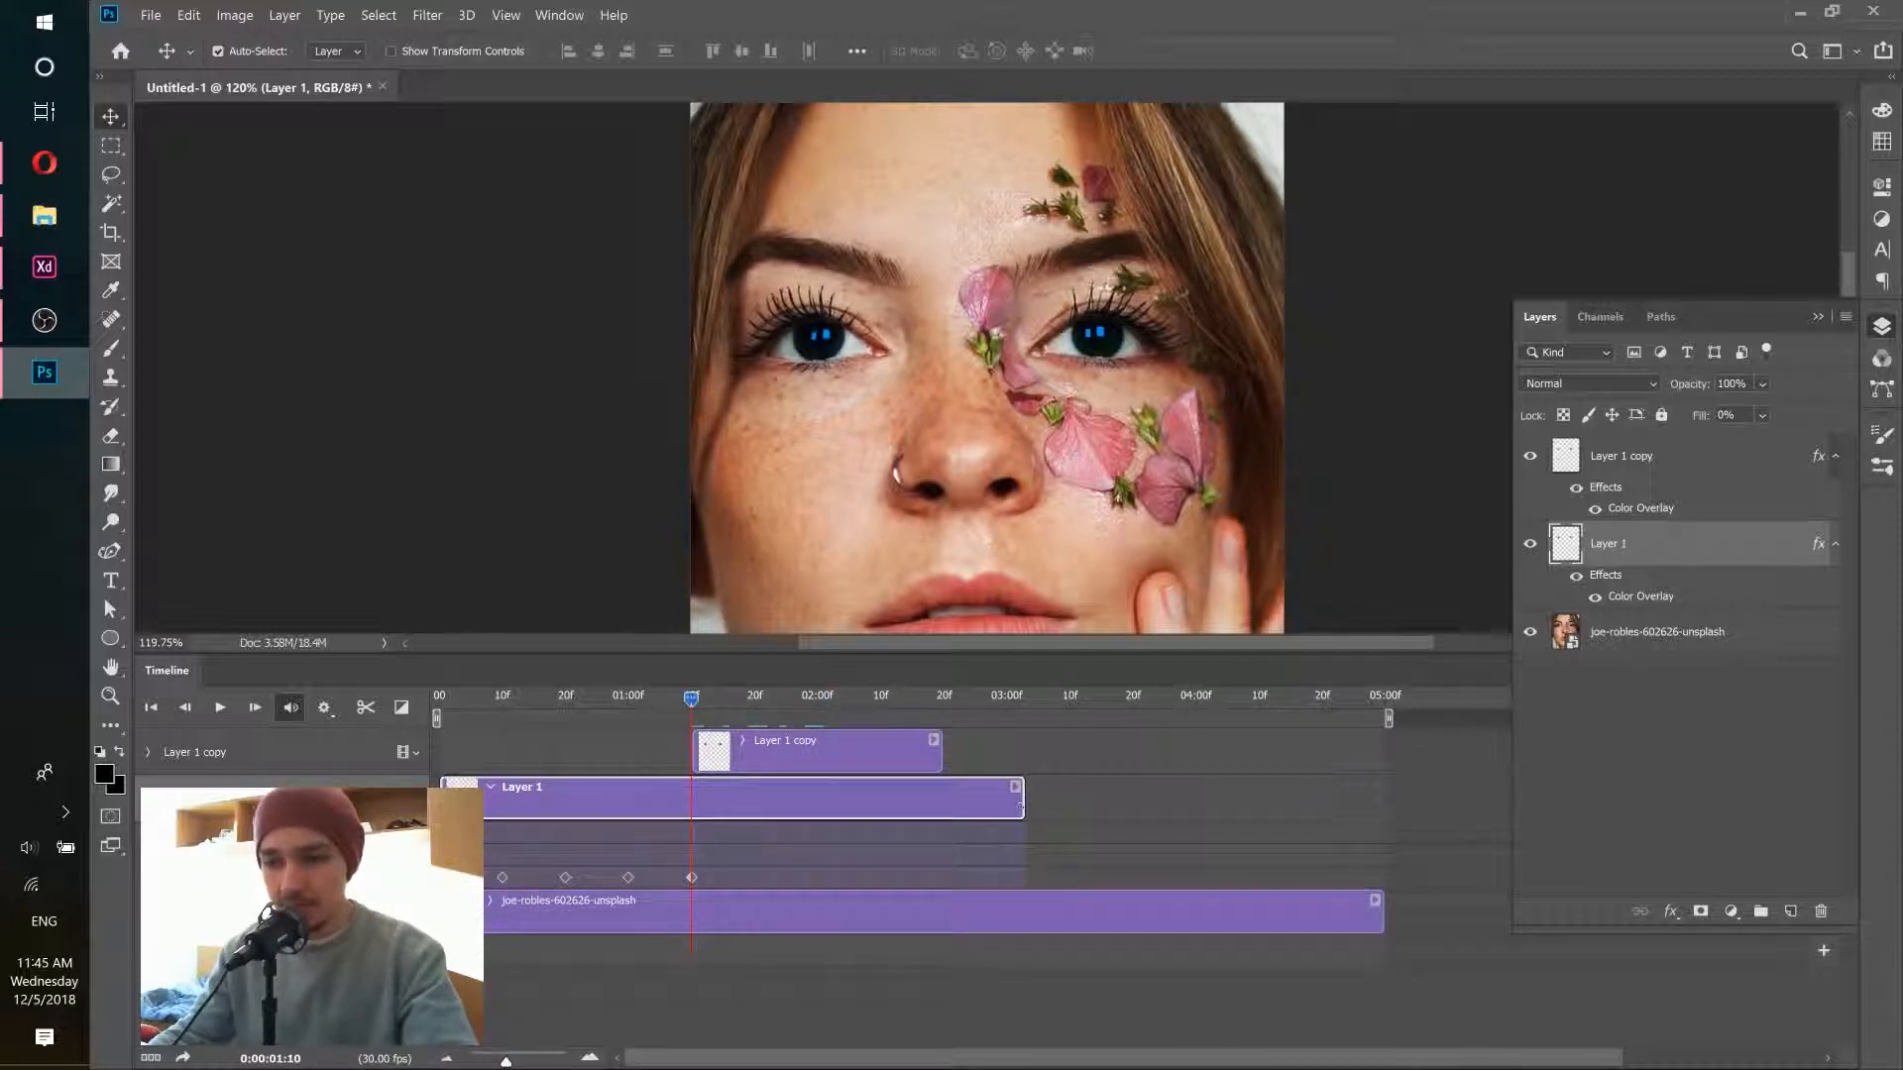
{"action": "left_click_drag", "start_coordinate": [1021, 799], "coordinate": [691, 801]}
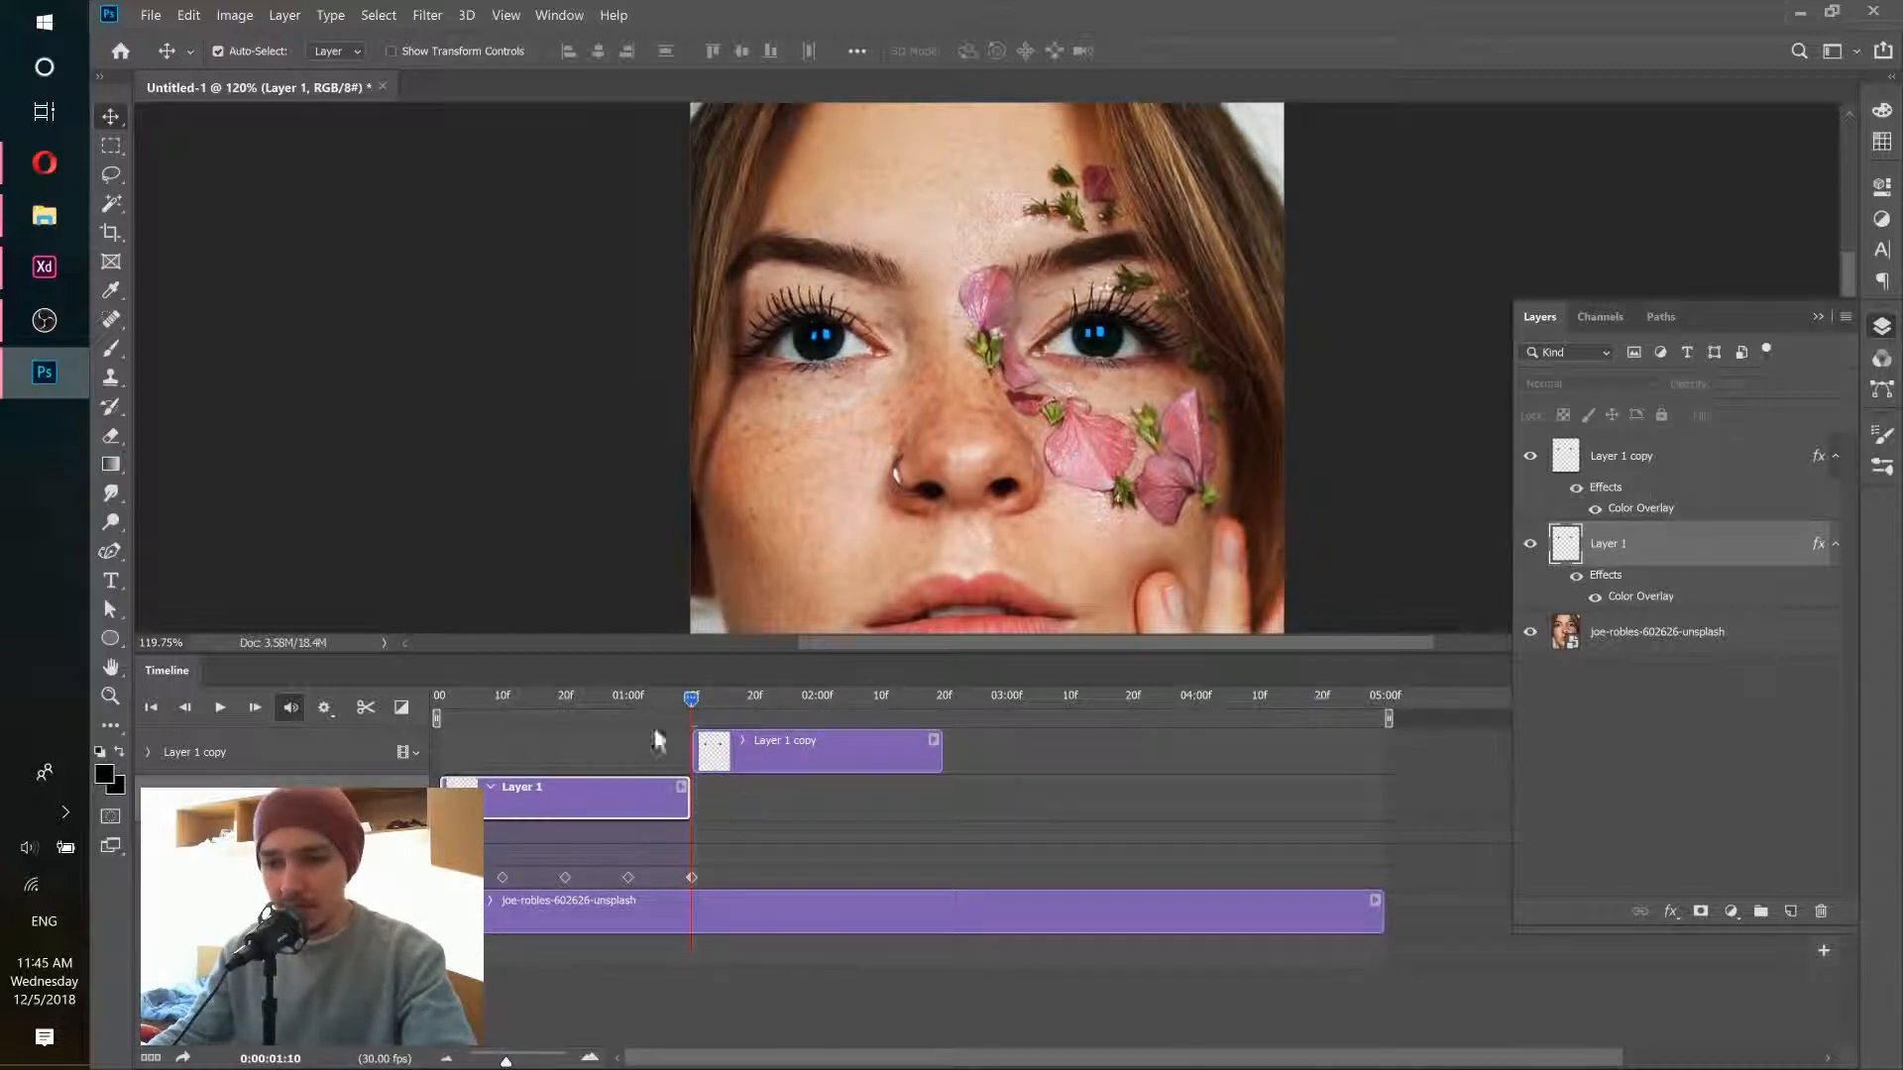
Step: Duplicate Layer 1 copy and place the new clip directly after it, starting at 0:00:02:20, with its keyframes expanded
{"action": "left_click_drag", "start_coordinate": [689, 710], "coordinate": [868, 700]}
{"action": "left_click", "coordinate": [143, 752]}
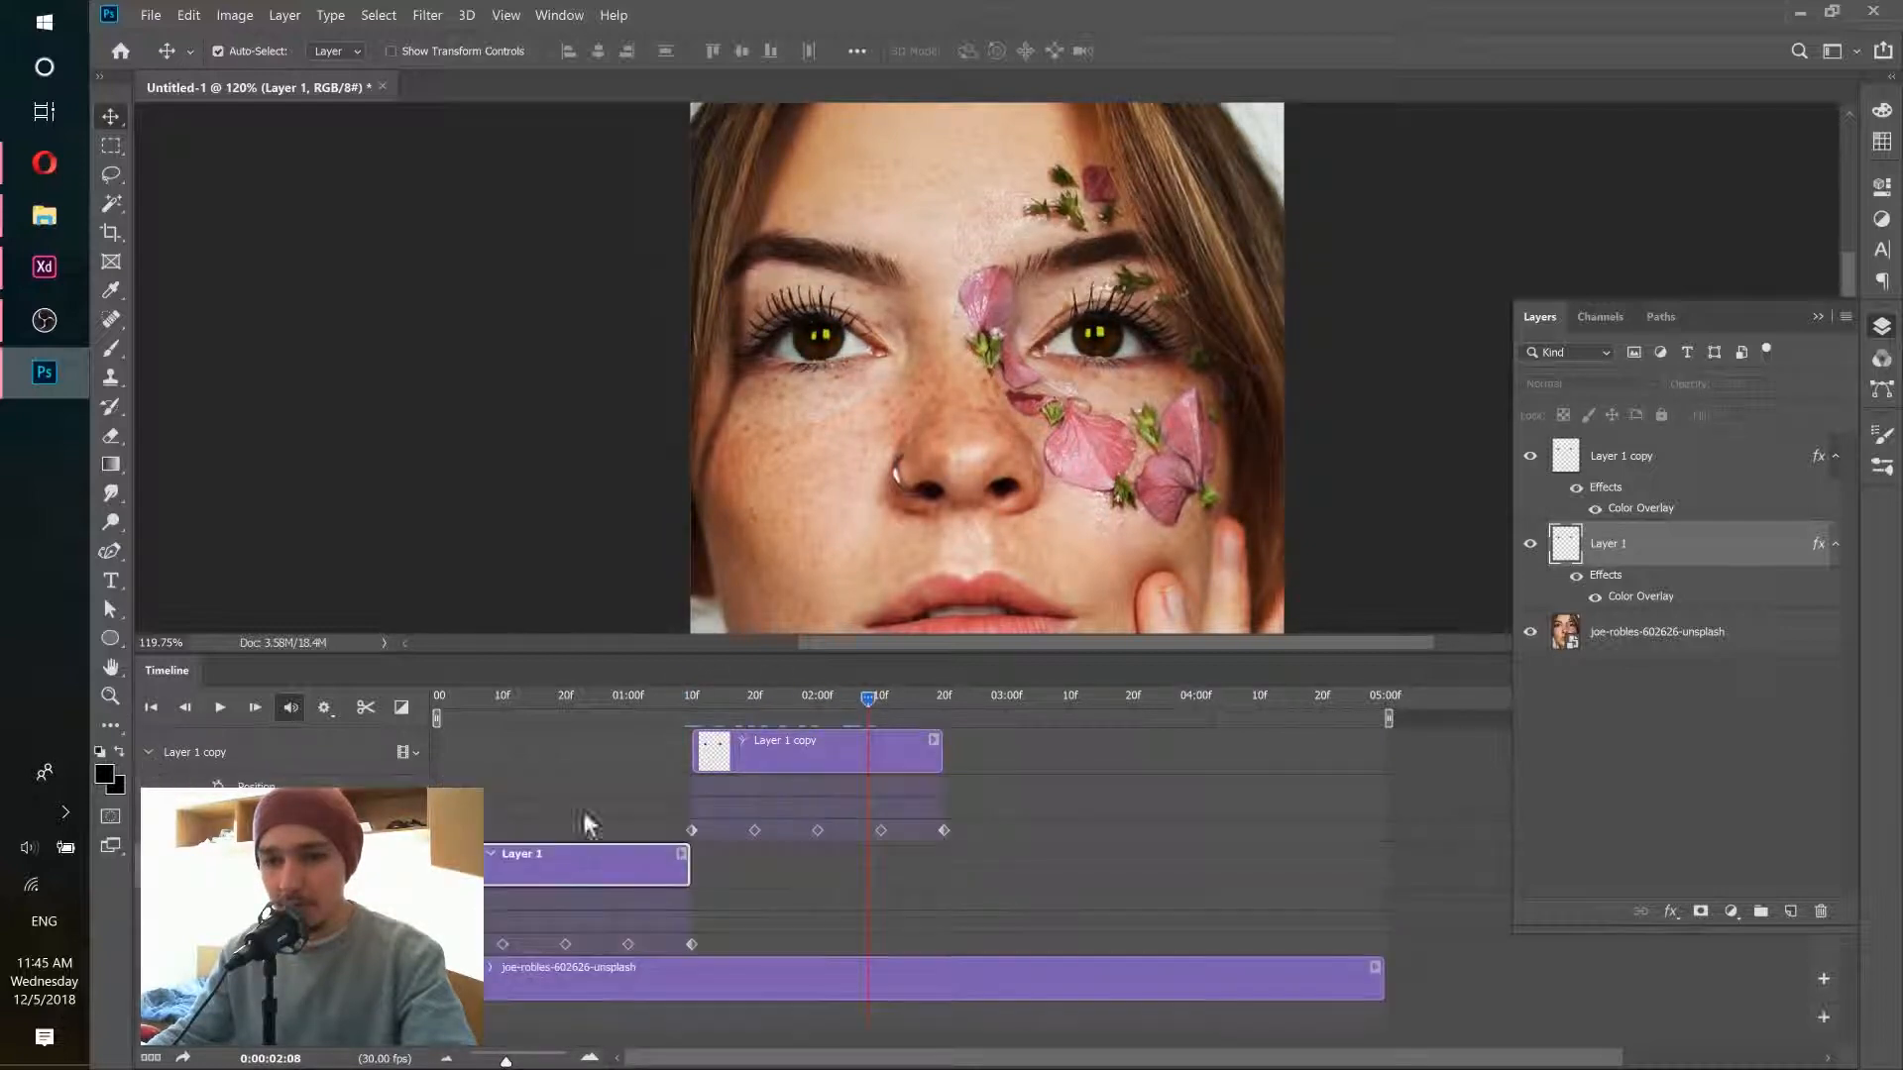
{"action": "right_click", "coordinate": [1714, 464]}
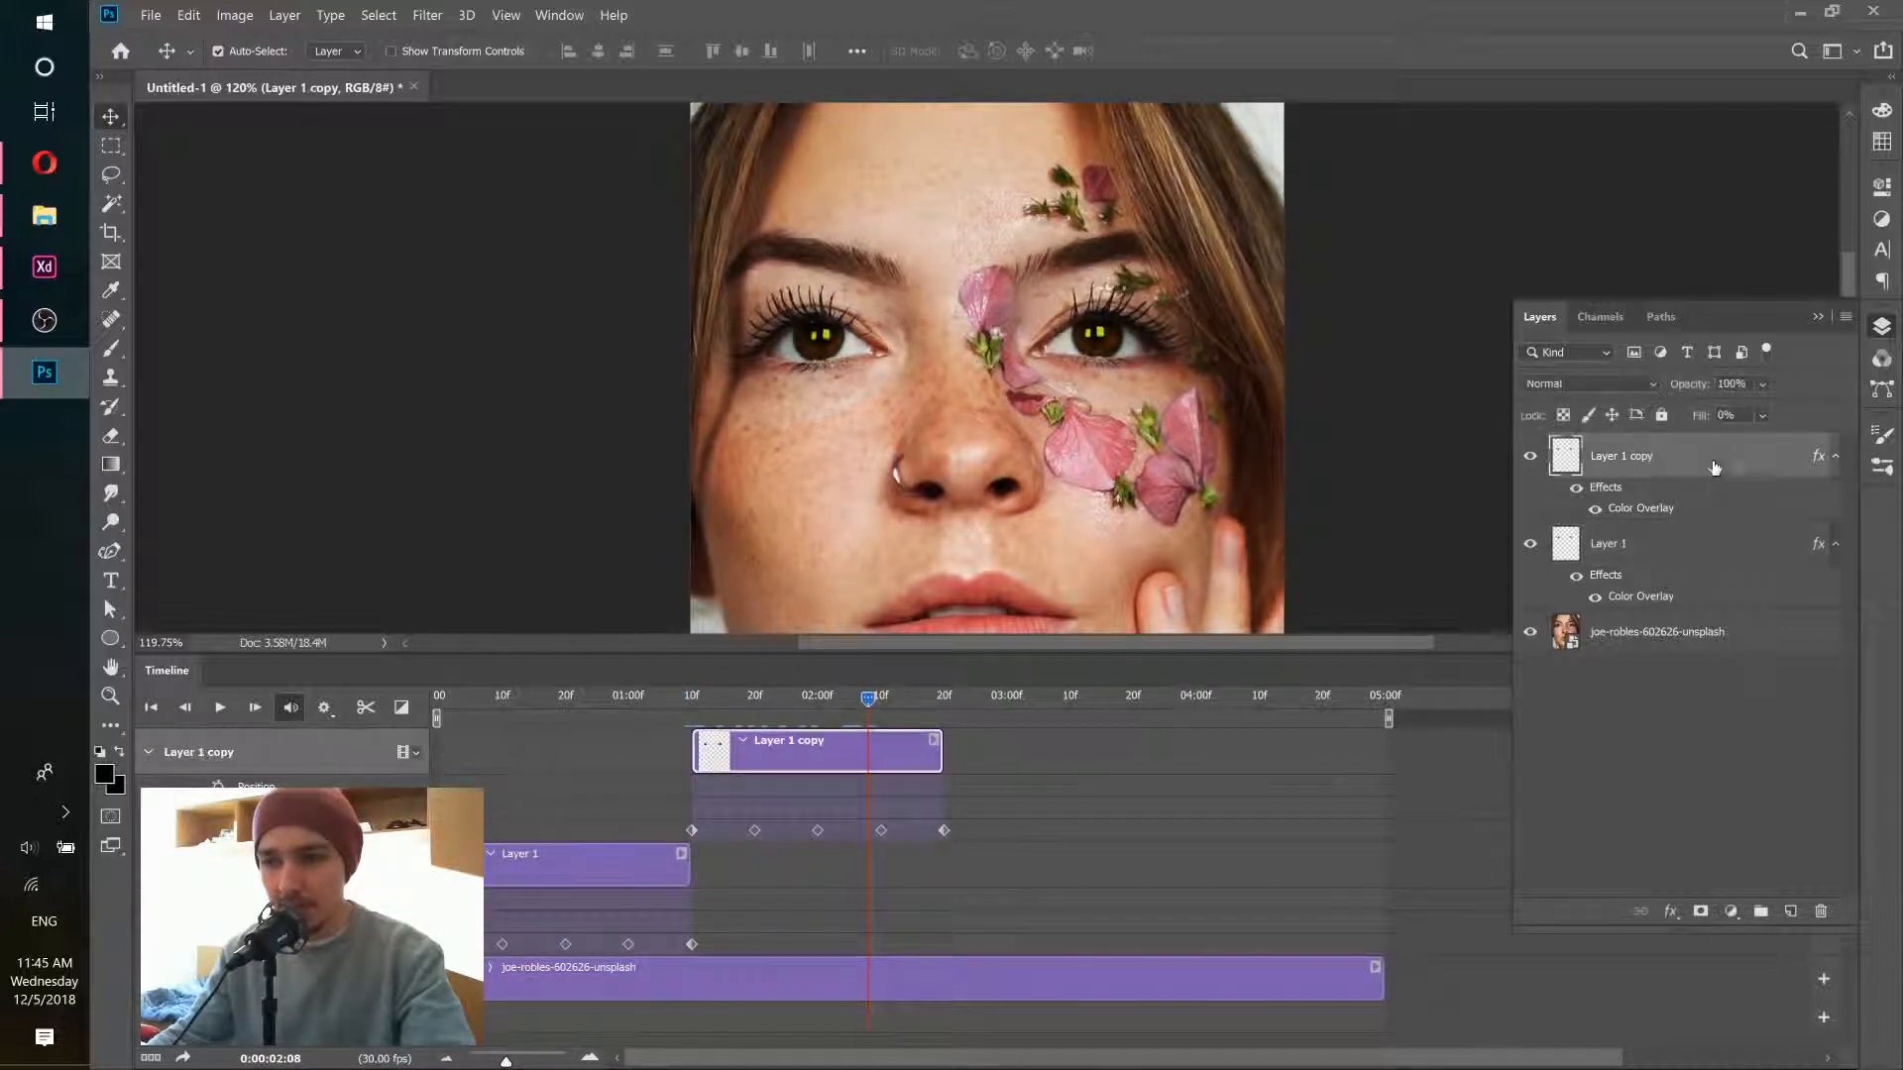
{"action": "left_click", "coordinate": [1493, 251]}
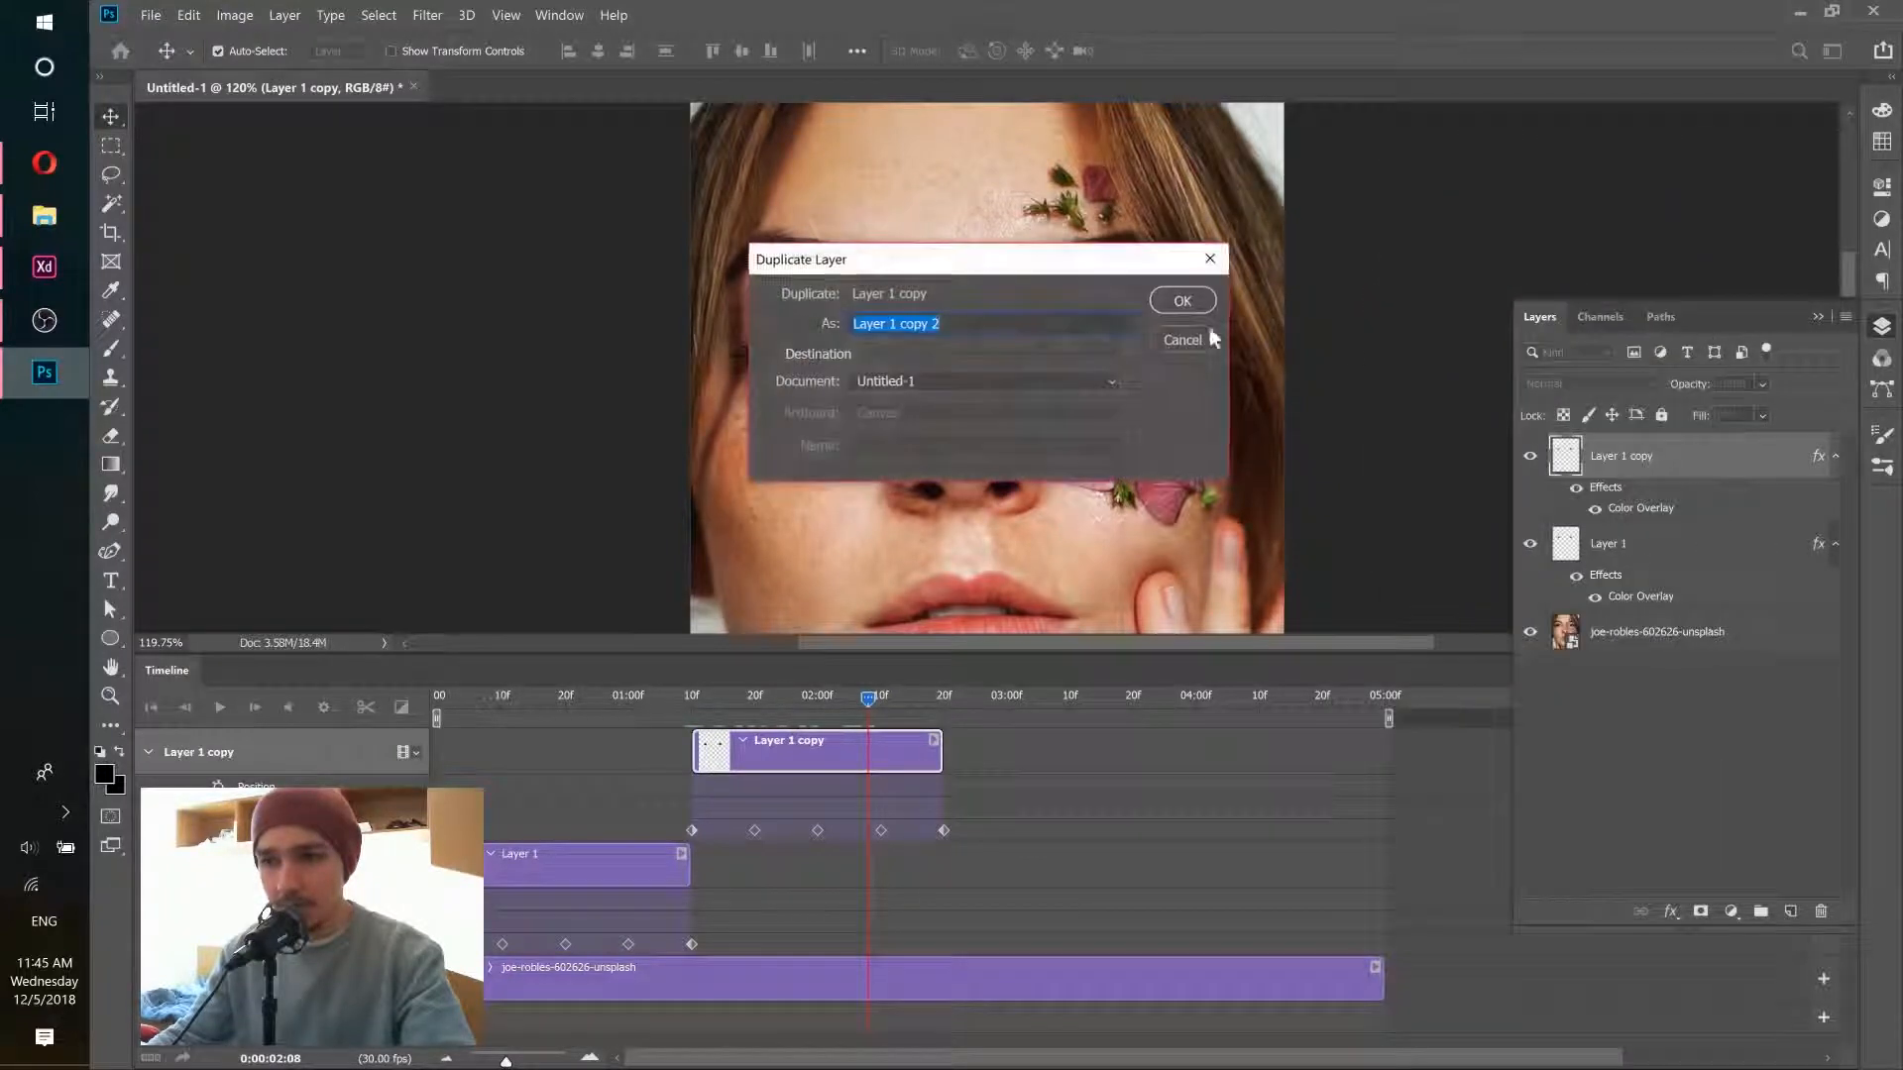
{"action": "key", "text": "Return"}
{"action": "left_click_drag", "start_coordinate": [976, 750], "coordinate": [1230, 750]}
{"action": "left_click", "coordinate": [150, 752]}
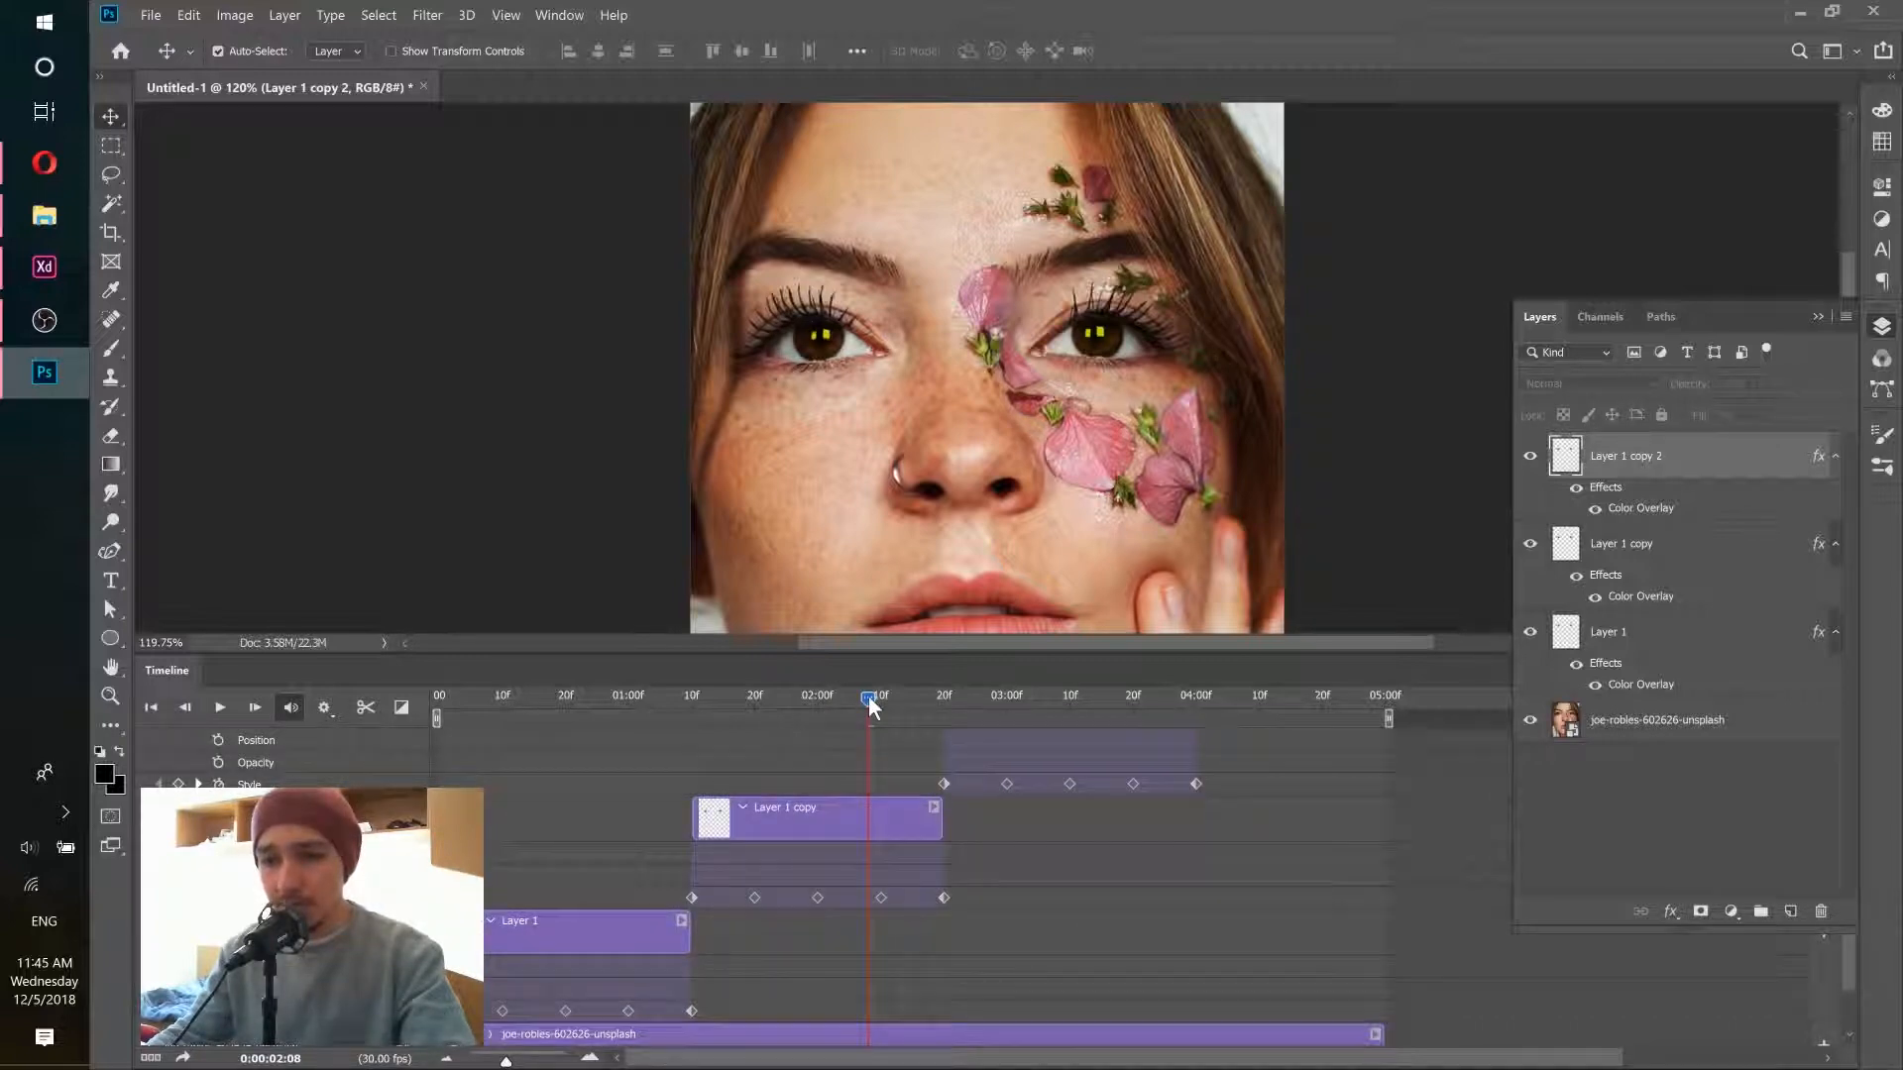
Step: Scrub over the chained clips and back to the start, and shorten the work area to end at 0:00:04:00
{"action": "left_click_drag", "start_coordinate": [868, 698], "coordinate": [954, 703]}
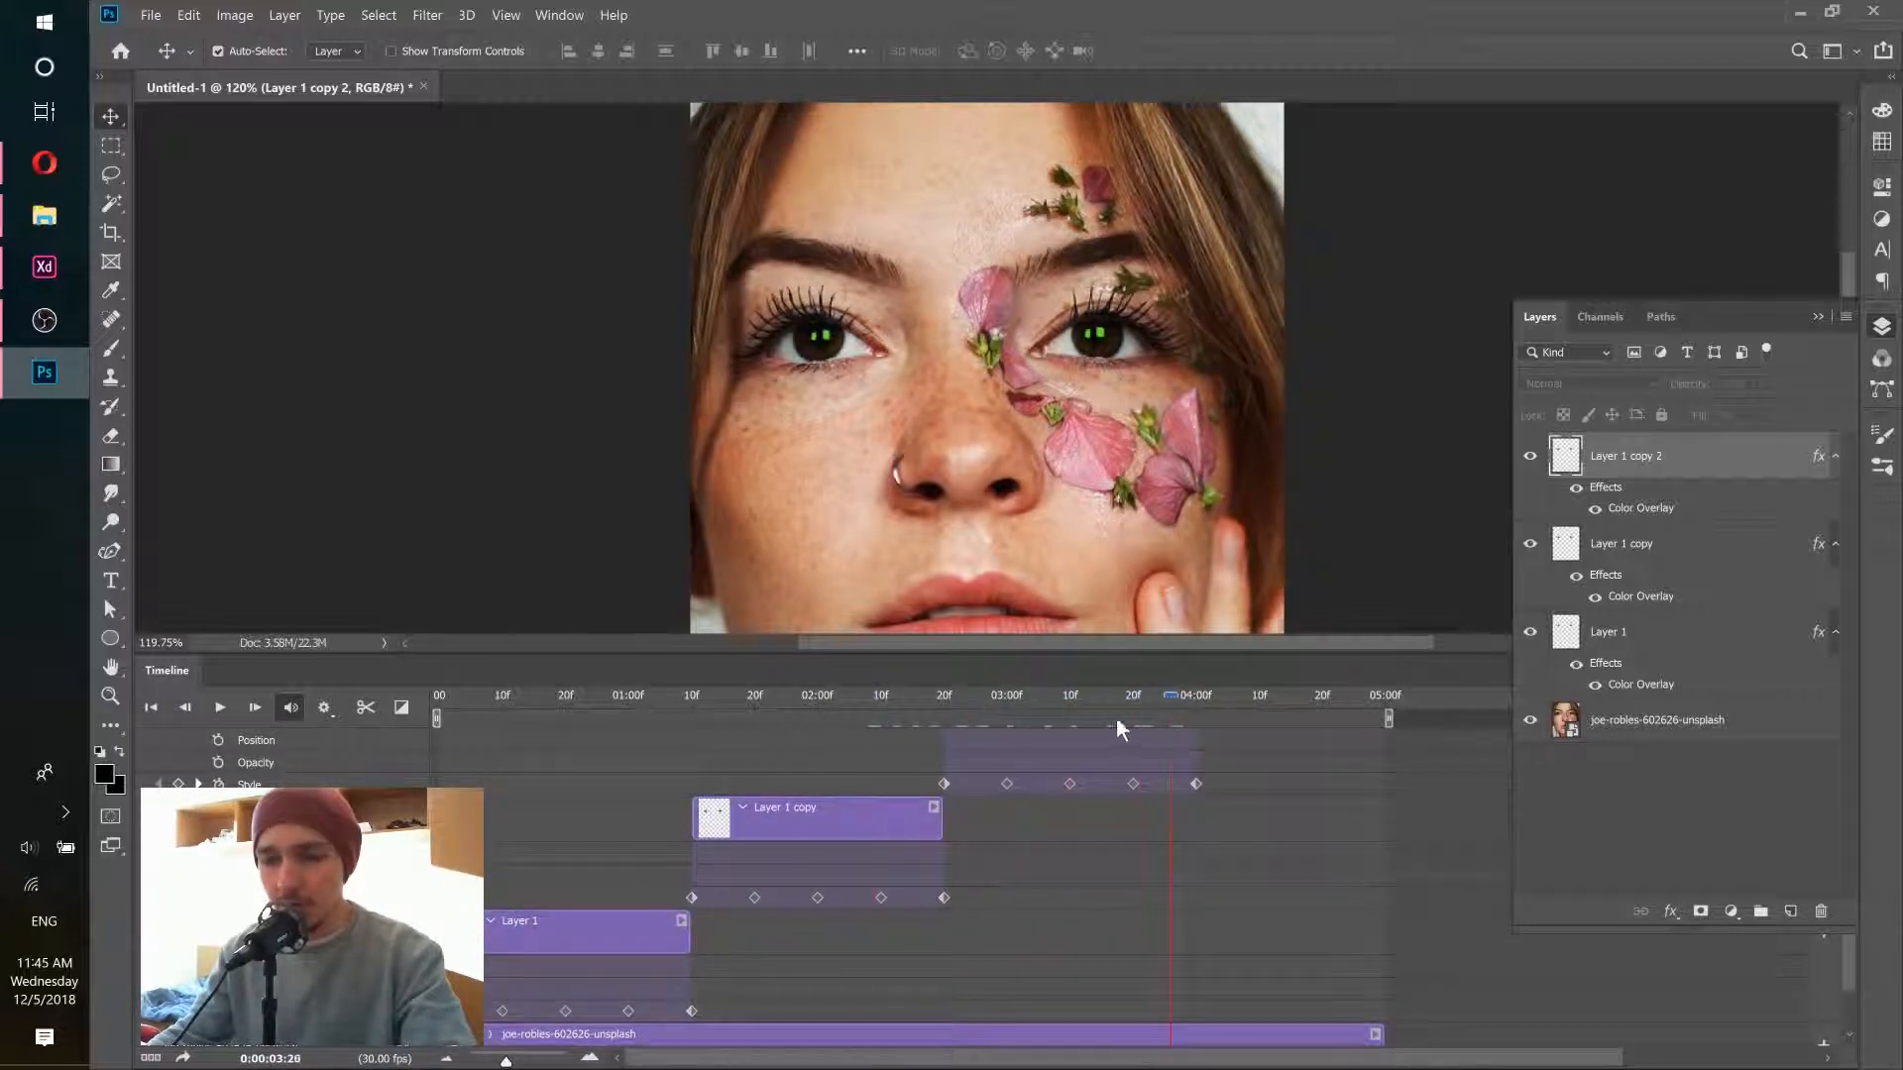
{"action": "left_click_drag", "start_coordinate": [1117, 720], "coordinate": [369, 702]}
{"action": "scroll", "coordinate": [1125, 880], "scroll_direction": "up", "scroll_amount": 1}
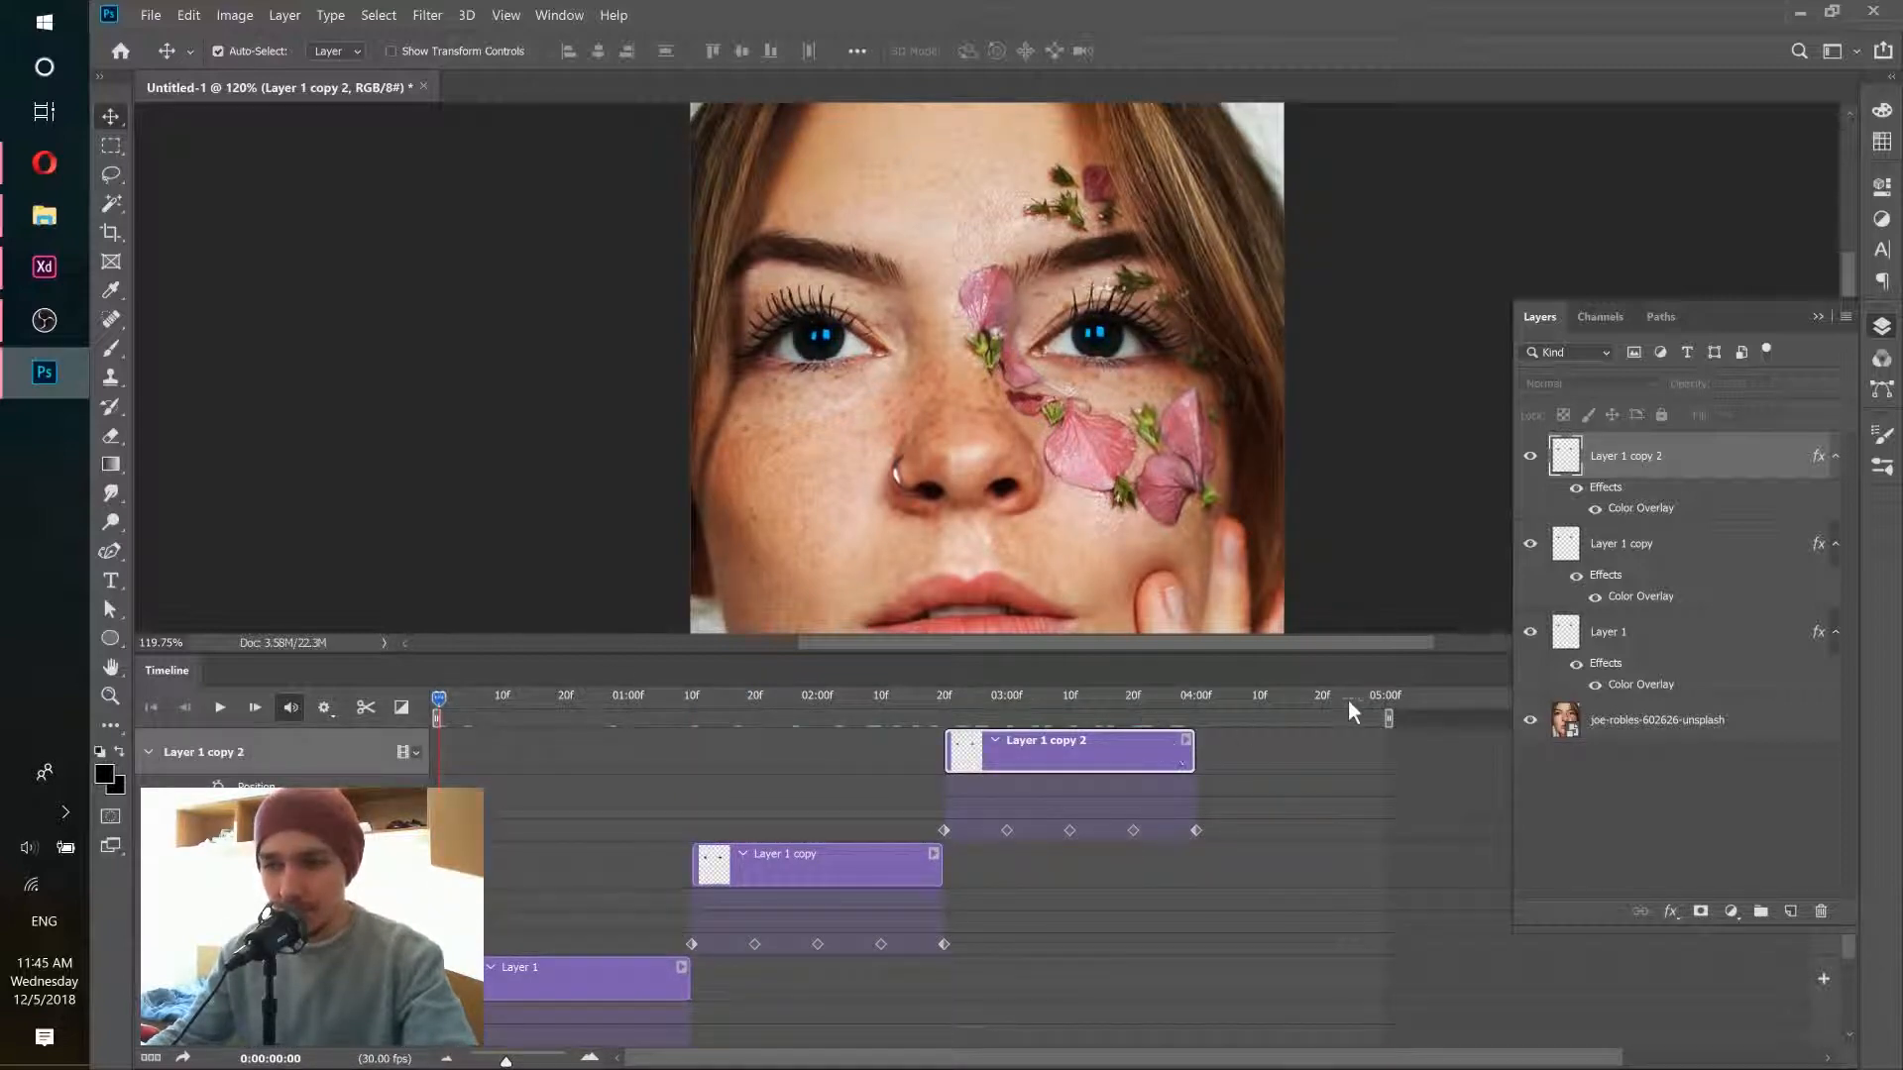
{"action": "left_click_drag", "start_coordinate": [1389, 718], "coordinate": [1199, 717]}
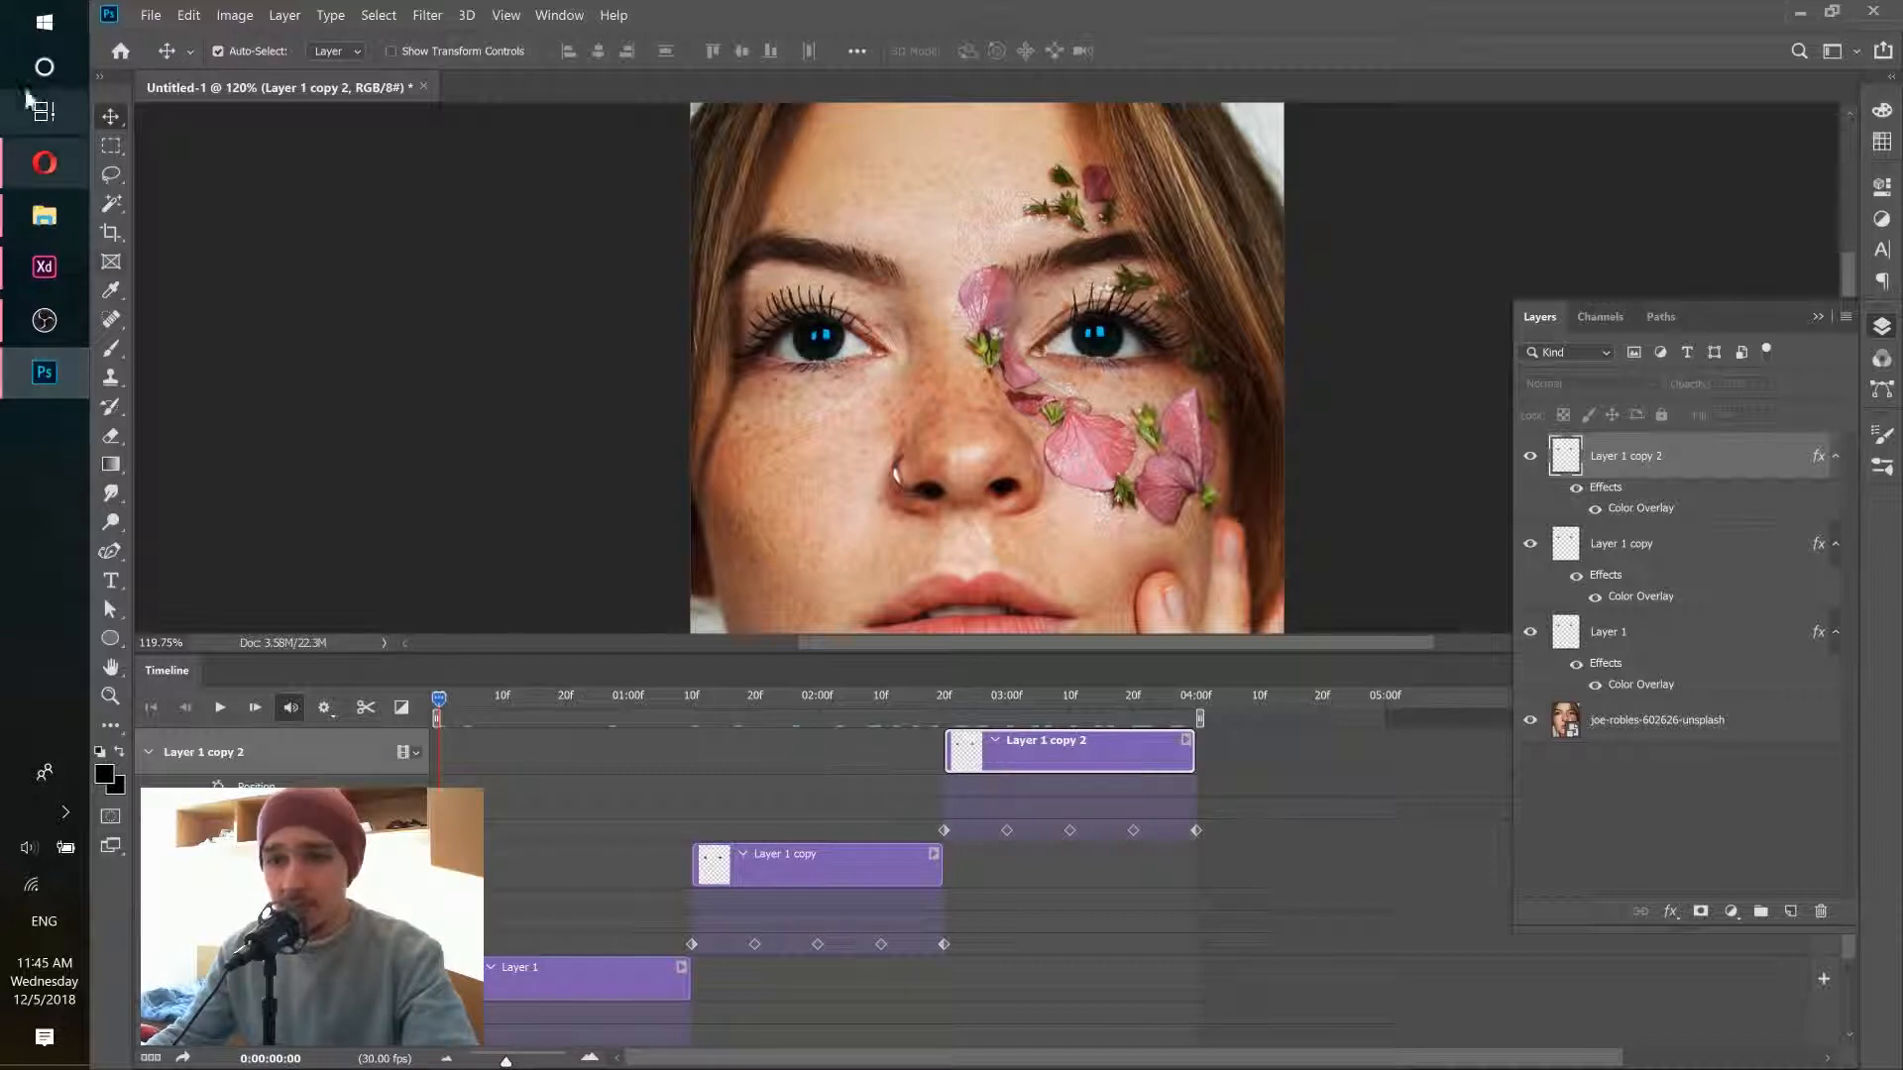
Step: Set up a video render of the animation named "colored eyes" with the Desktop as its destination folder
{"action": "left_click", "coordinate": [151, 14]}
{"action": "mouse_move", "coordinate": [271, 300]}
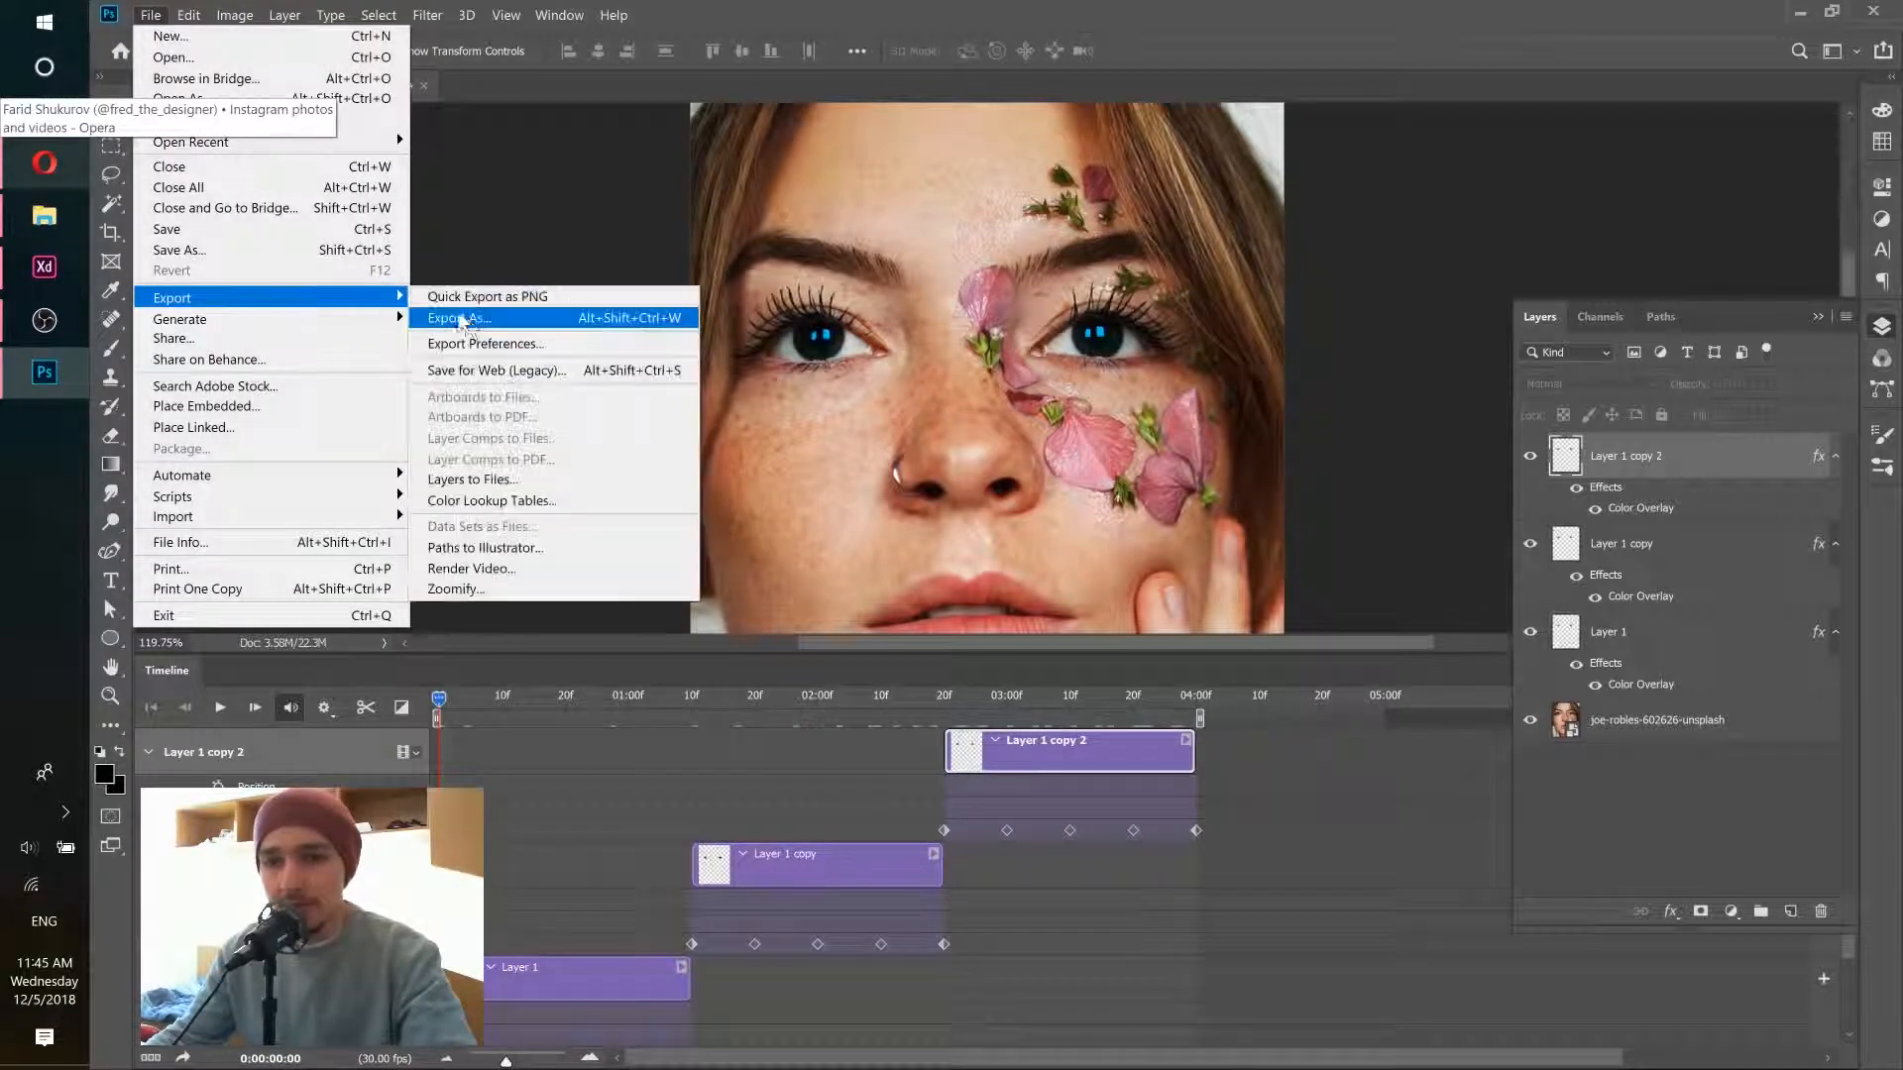
{"action": "left_click", "coordinate": [461, 570]}
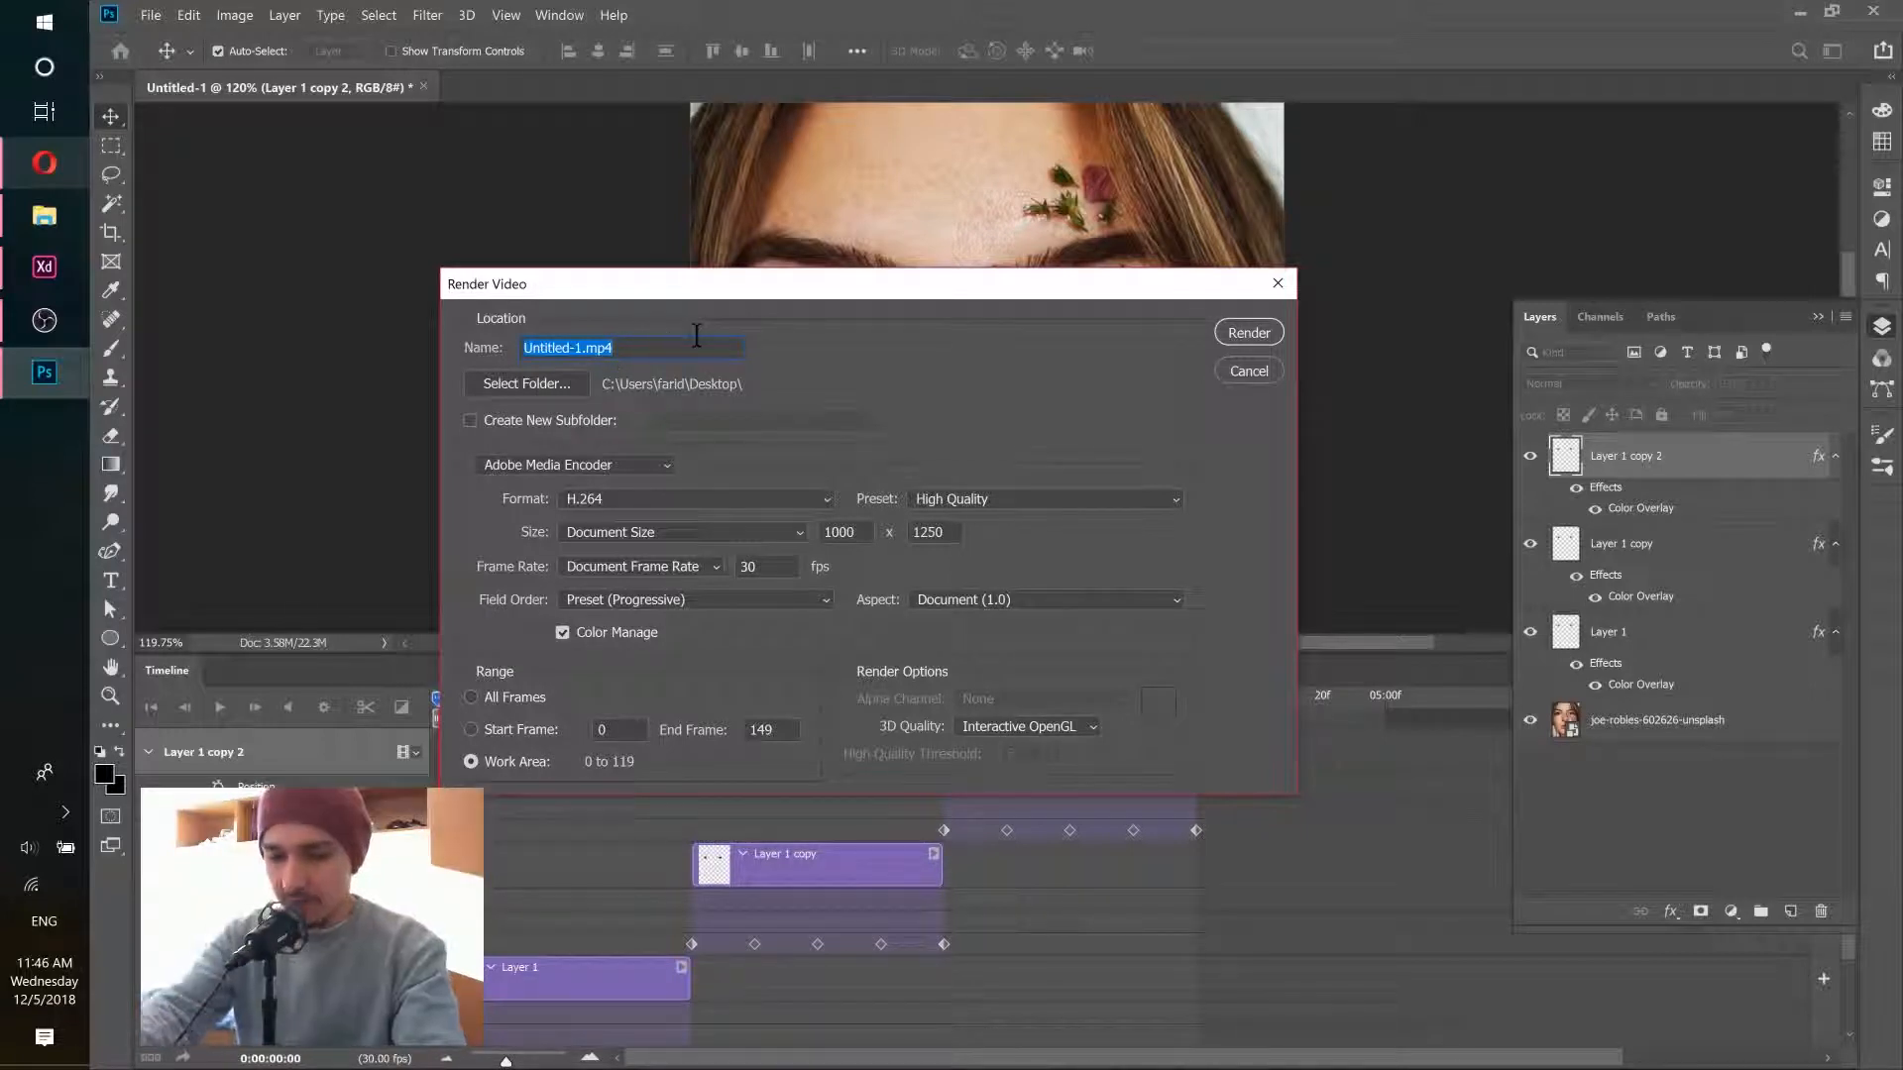
{"action": "type", "text": "colored"}
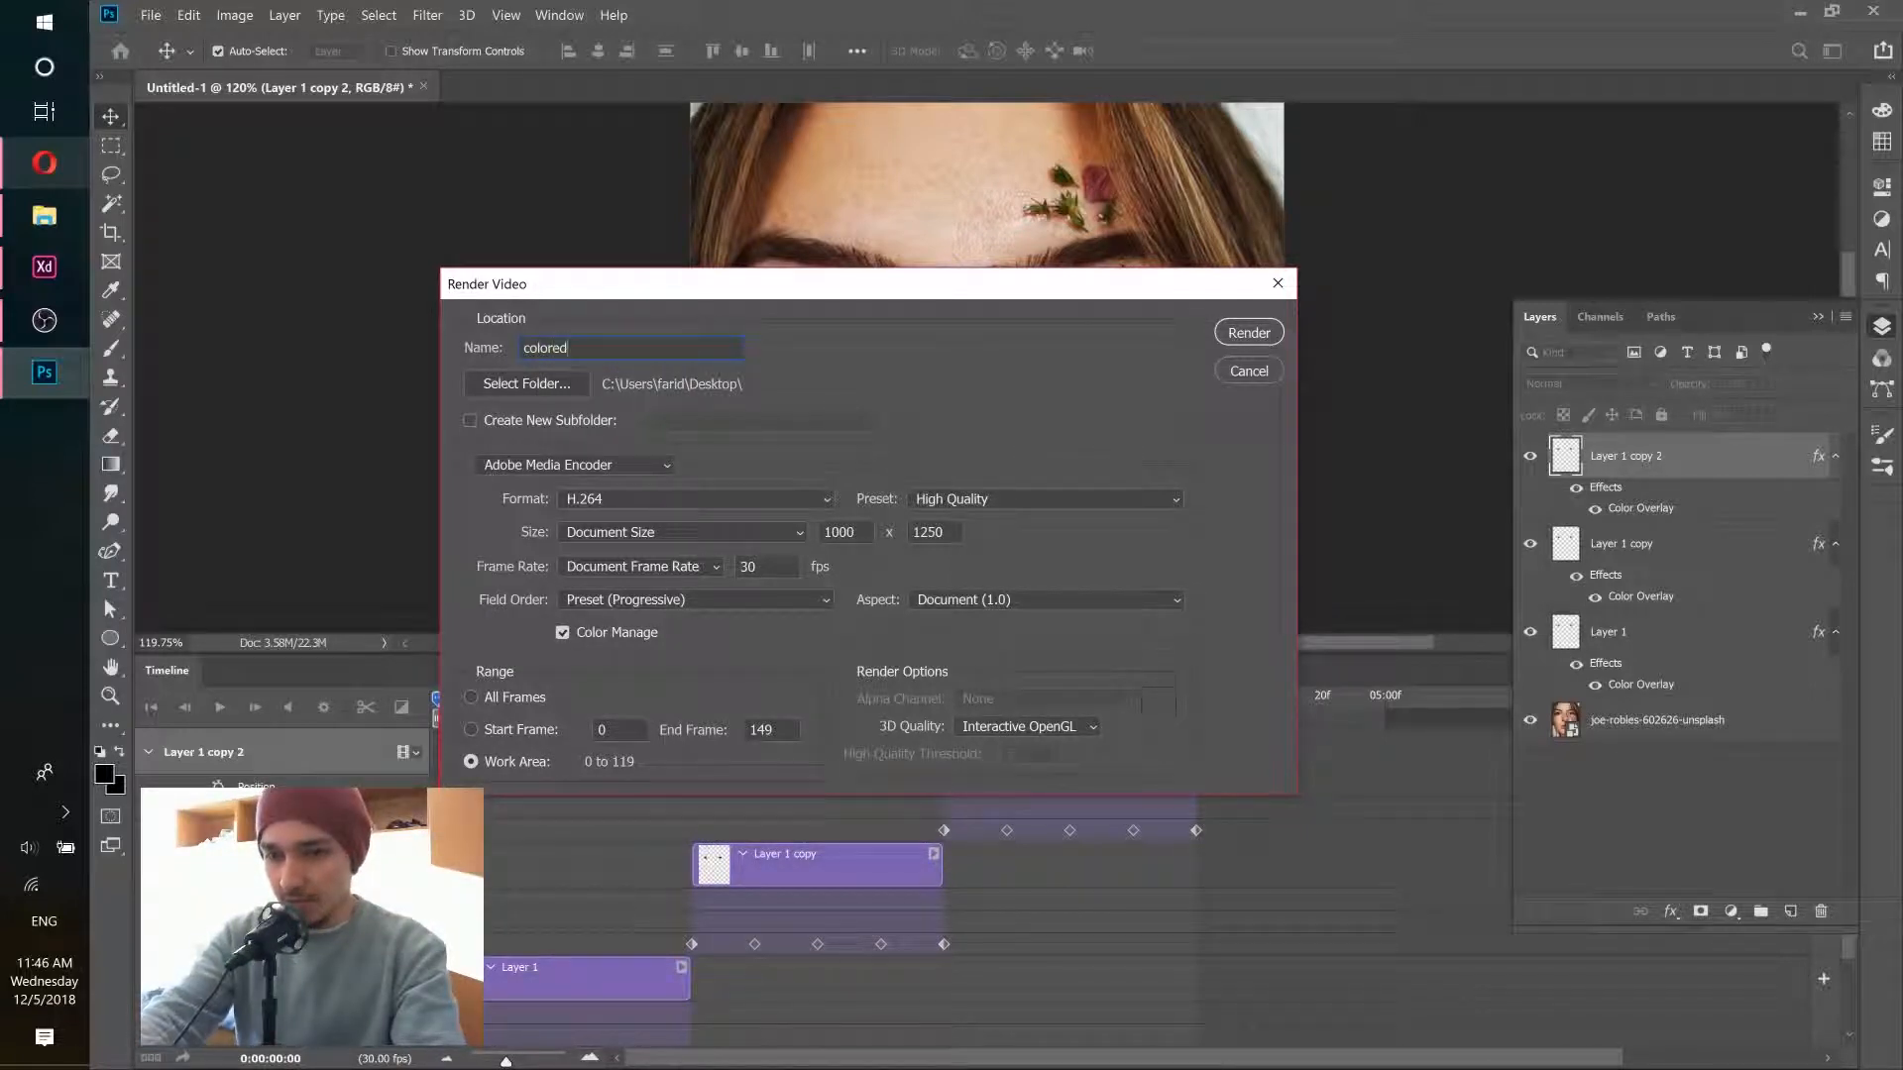
{"action": "type", "text": " eyes"}
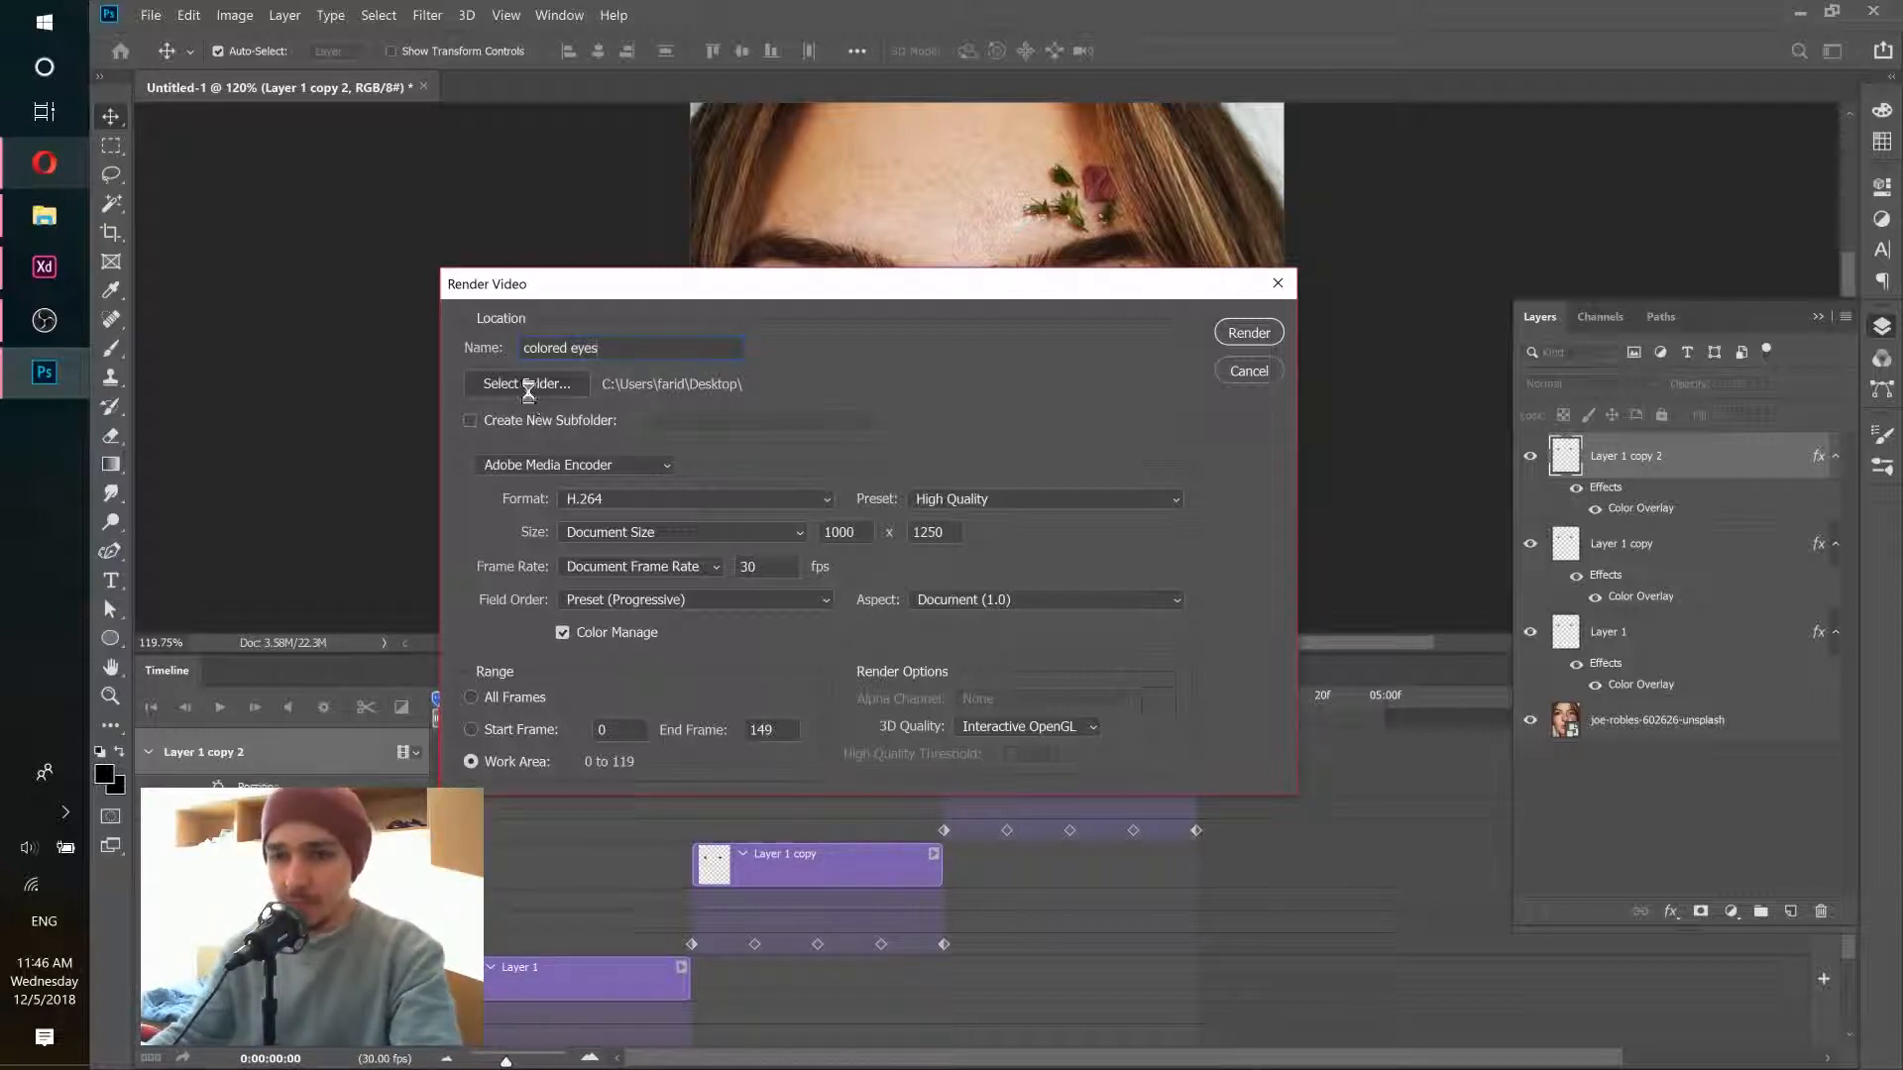
{"action": "left_click", "coordinate": [529, 386]}
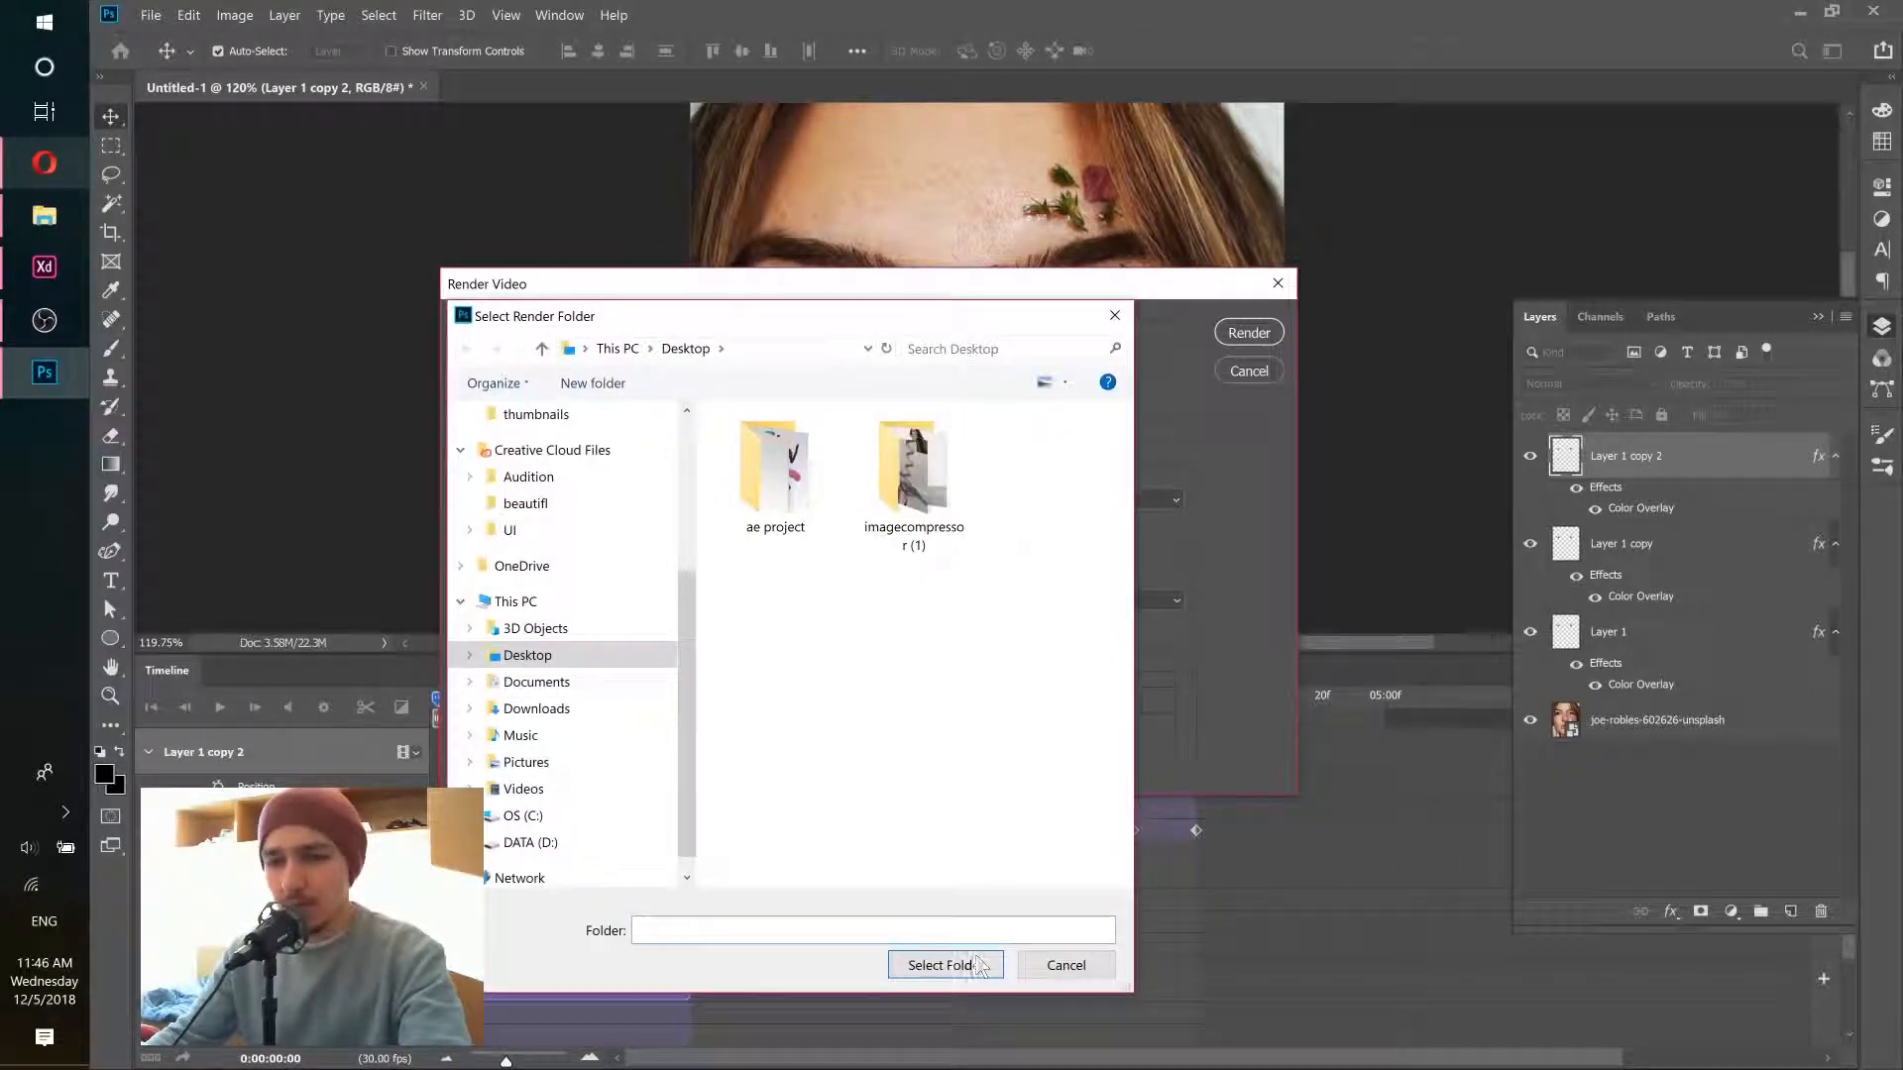
{"action": "left_click", "coordinate": [978, 966]}
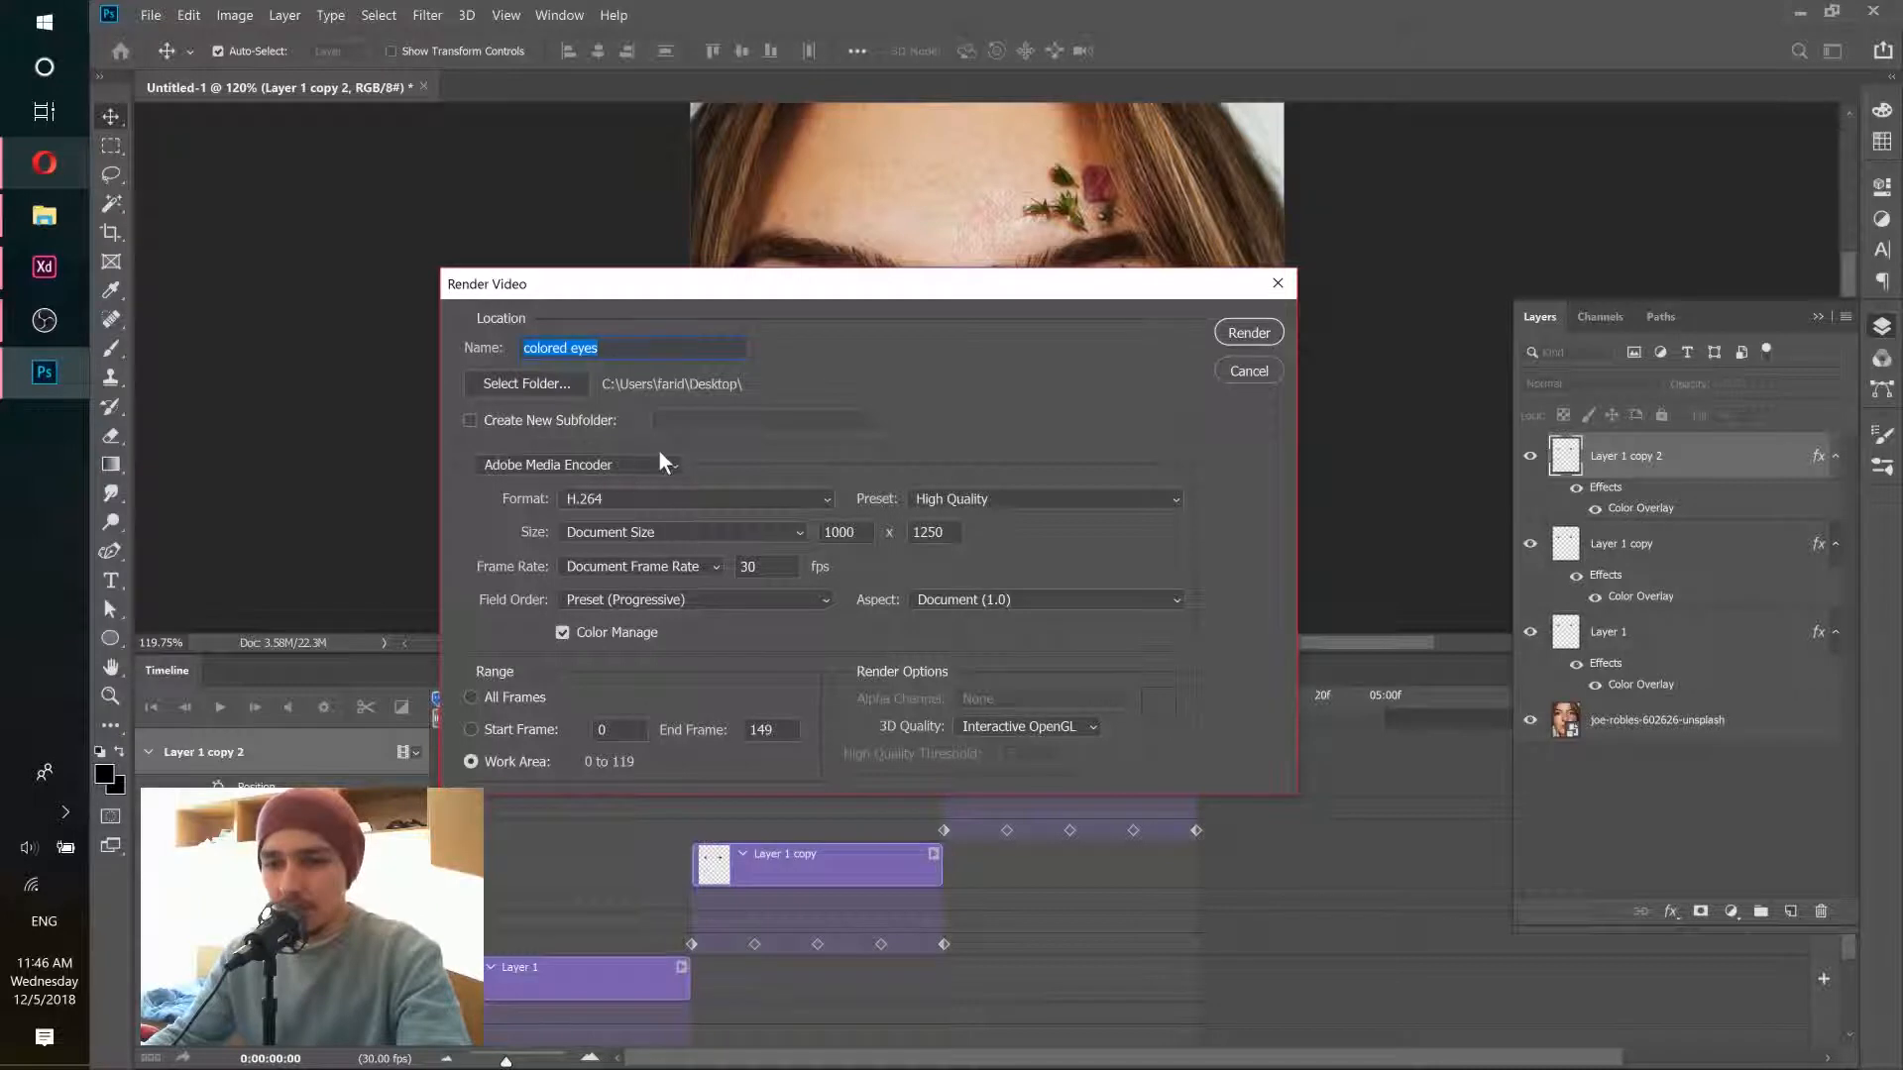
Step: Render the work area through Adobe Media Encoder as H.264 with the High Quality preset
{"action": "left_click", "coordinate": [635, 466]}
{"action": "left_click", "coordinate": [573, 485]}
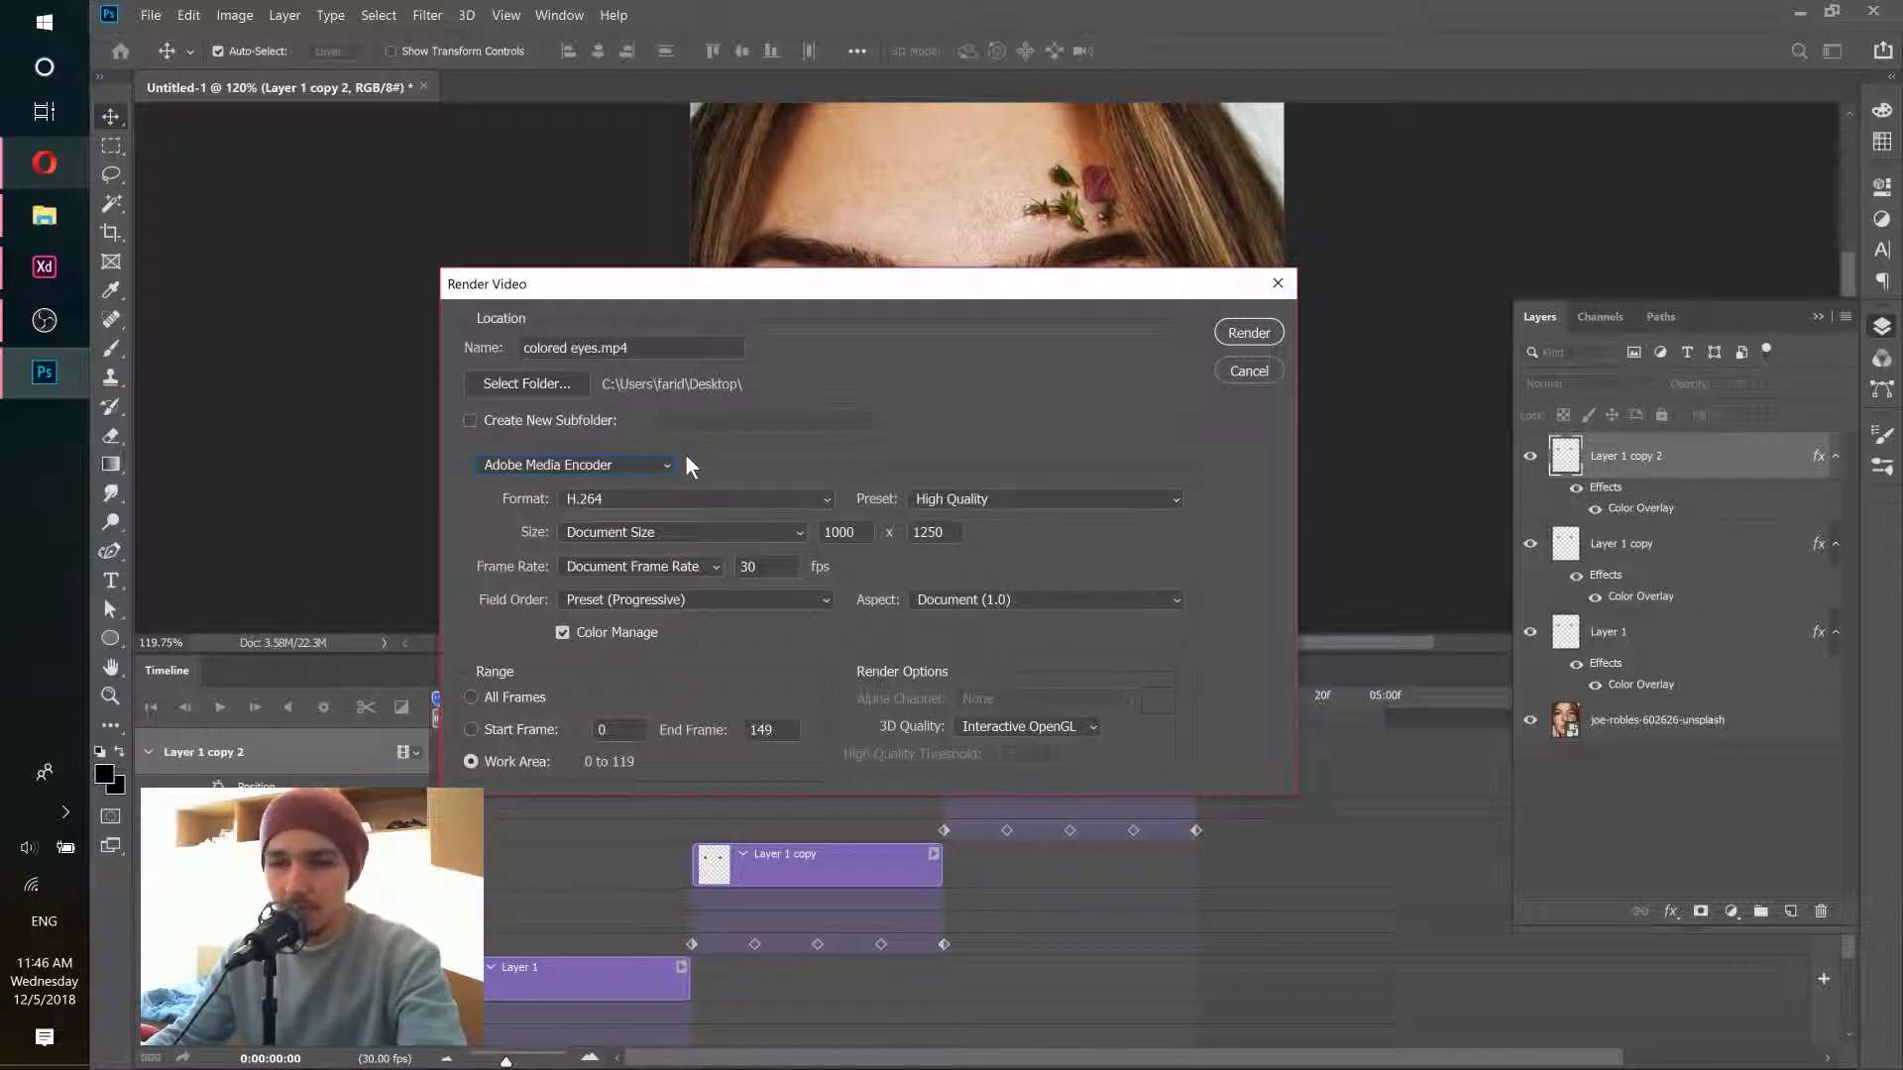
{"action": "left_click", "coordinate": [959, 500]}
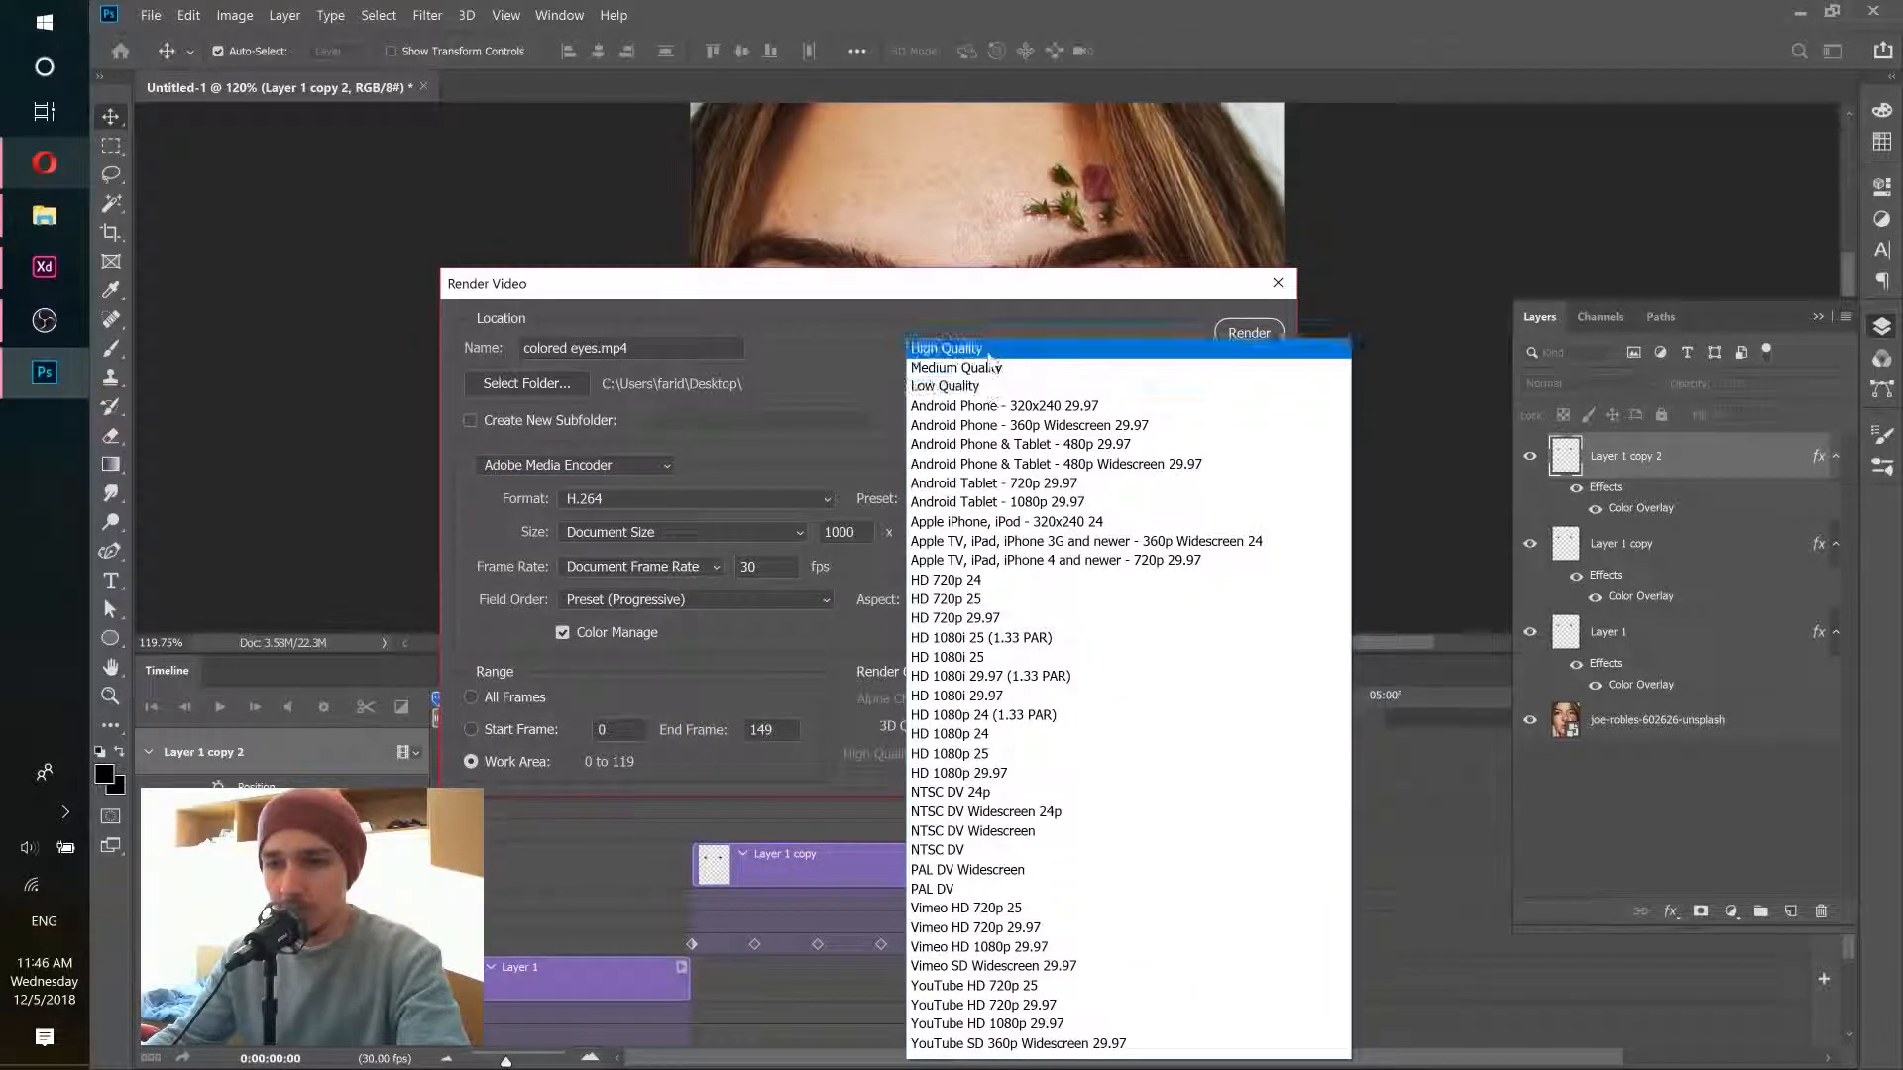
{"action": "left_click", "coordinate": [991, 350]}
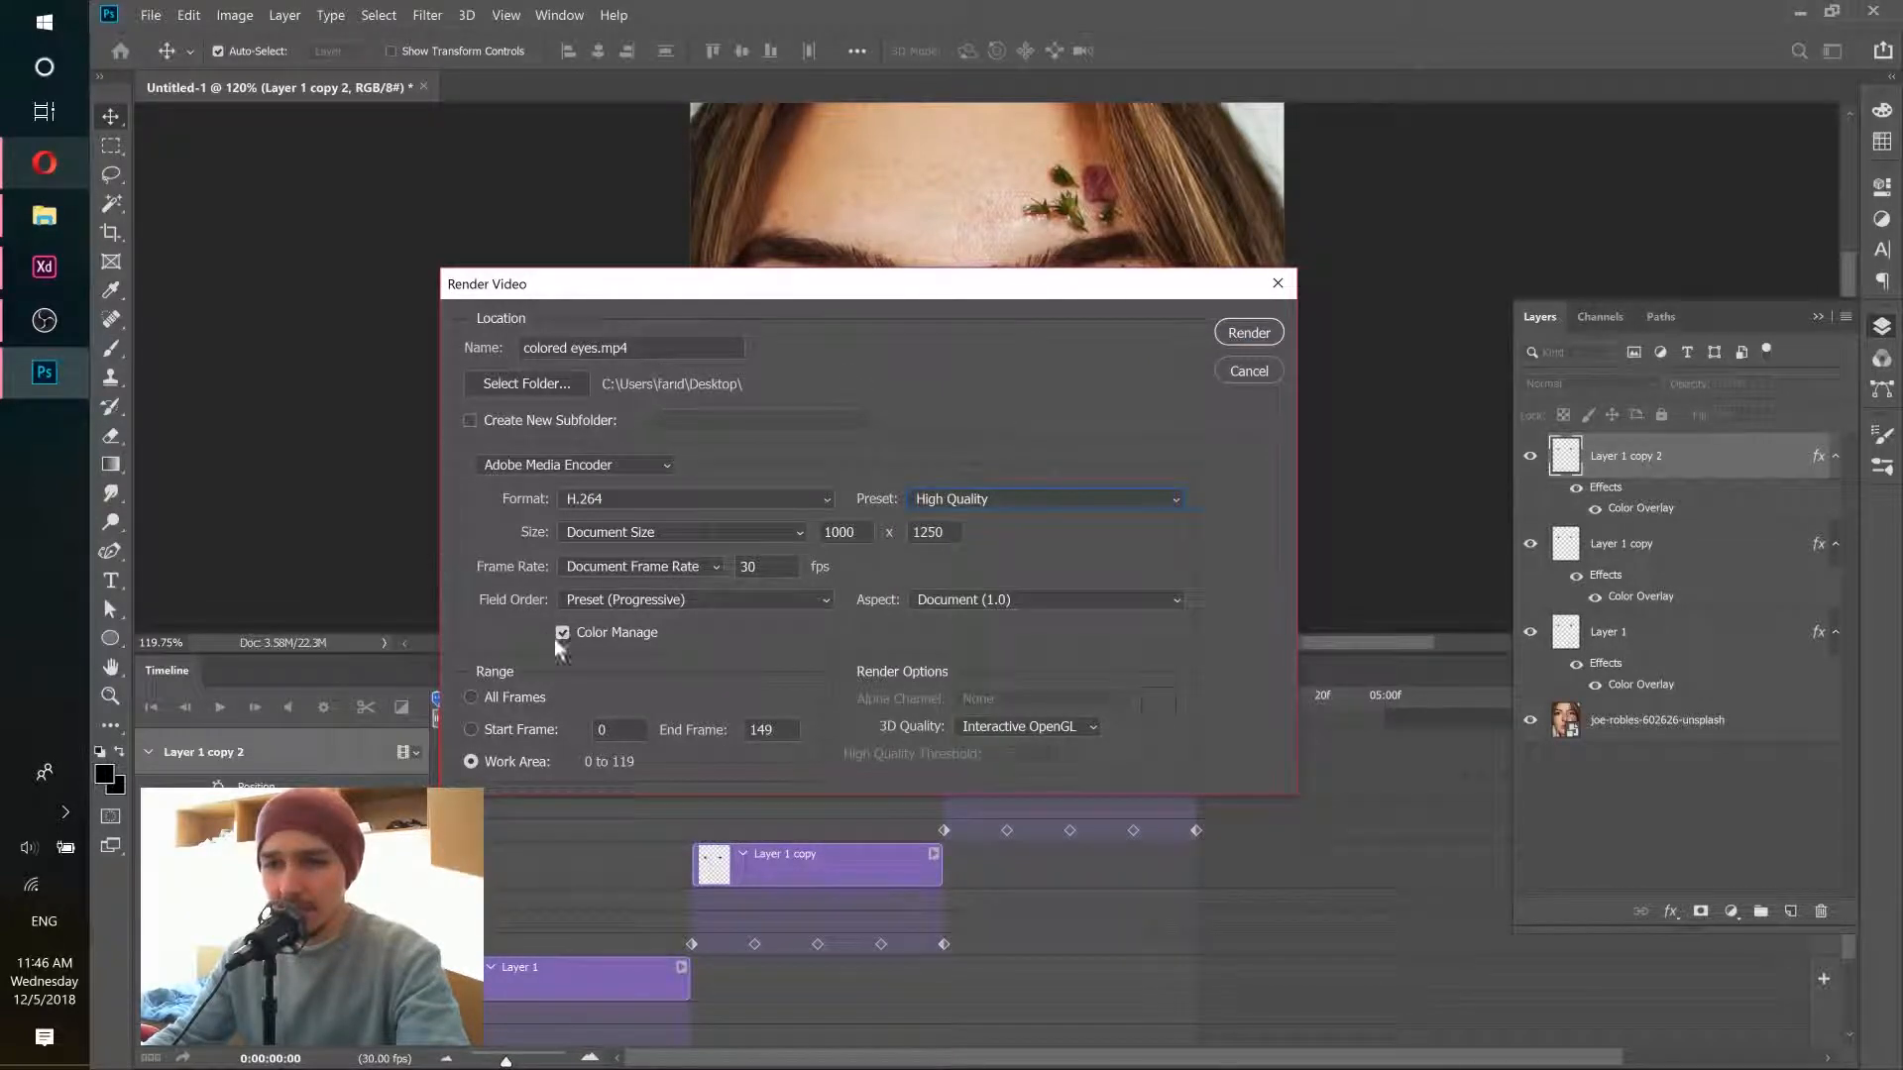
{"action": "left_click", "coordinate": [1239, 334]}
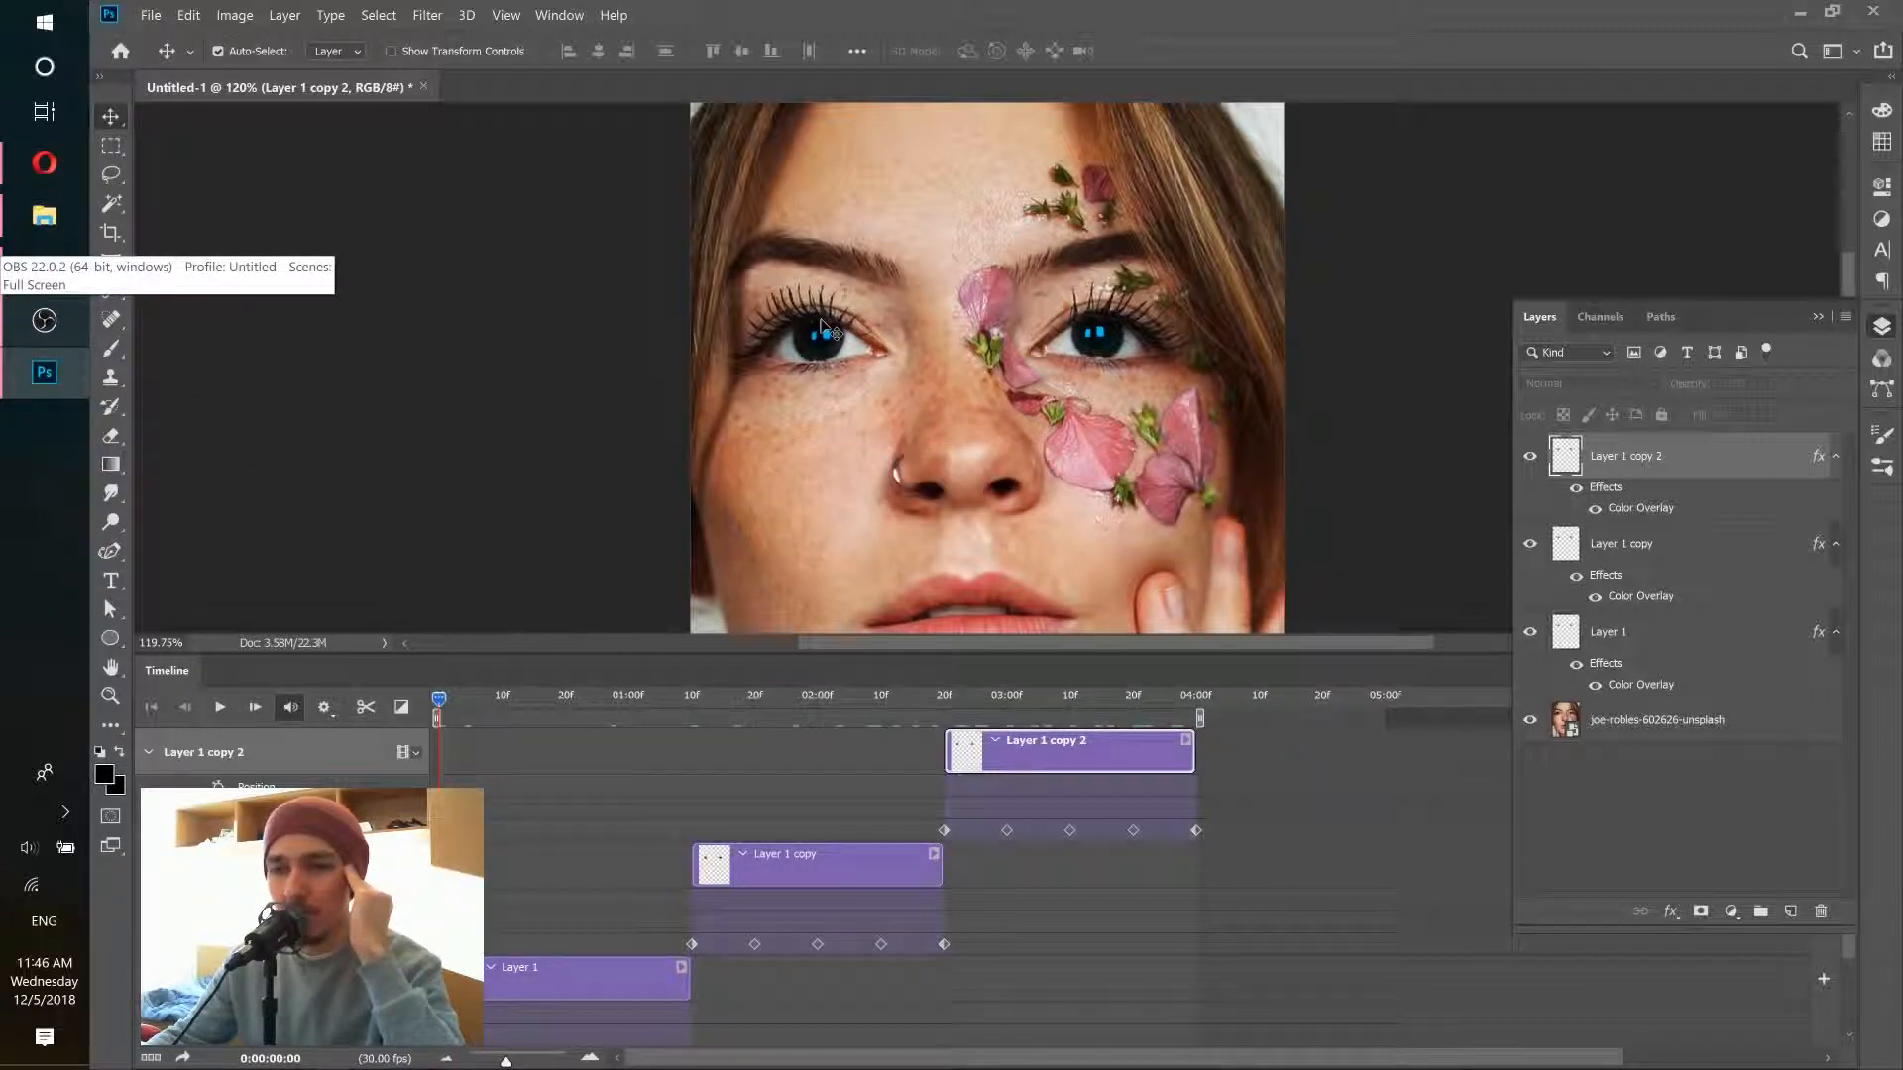
Step: Clear the open windows off the desktop, play the rendered colored eyes.mp4 in Movies & TV, and close the player
{"action": "left_click", "coordinate": [1802, 14]}
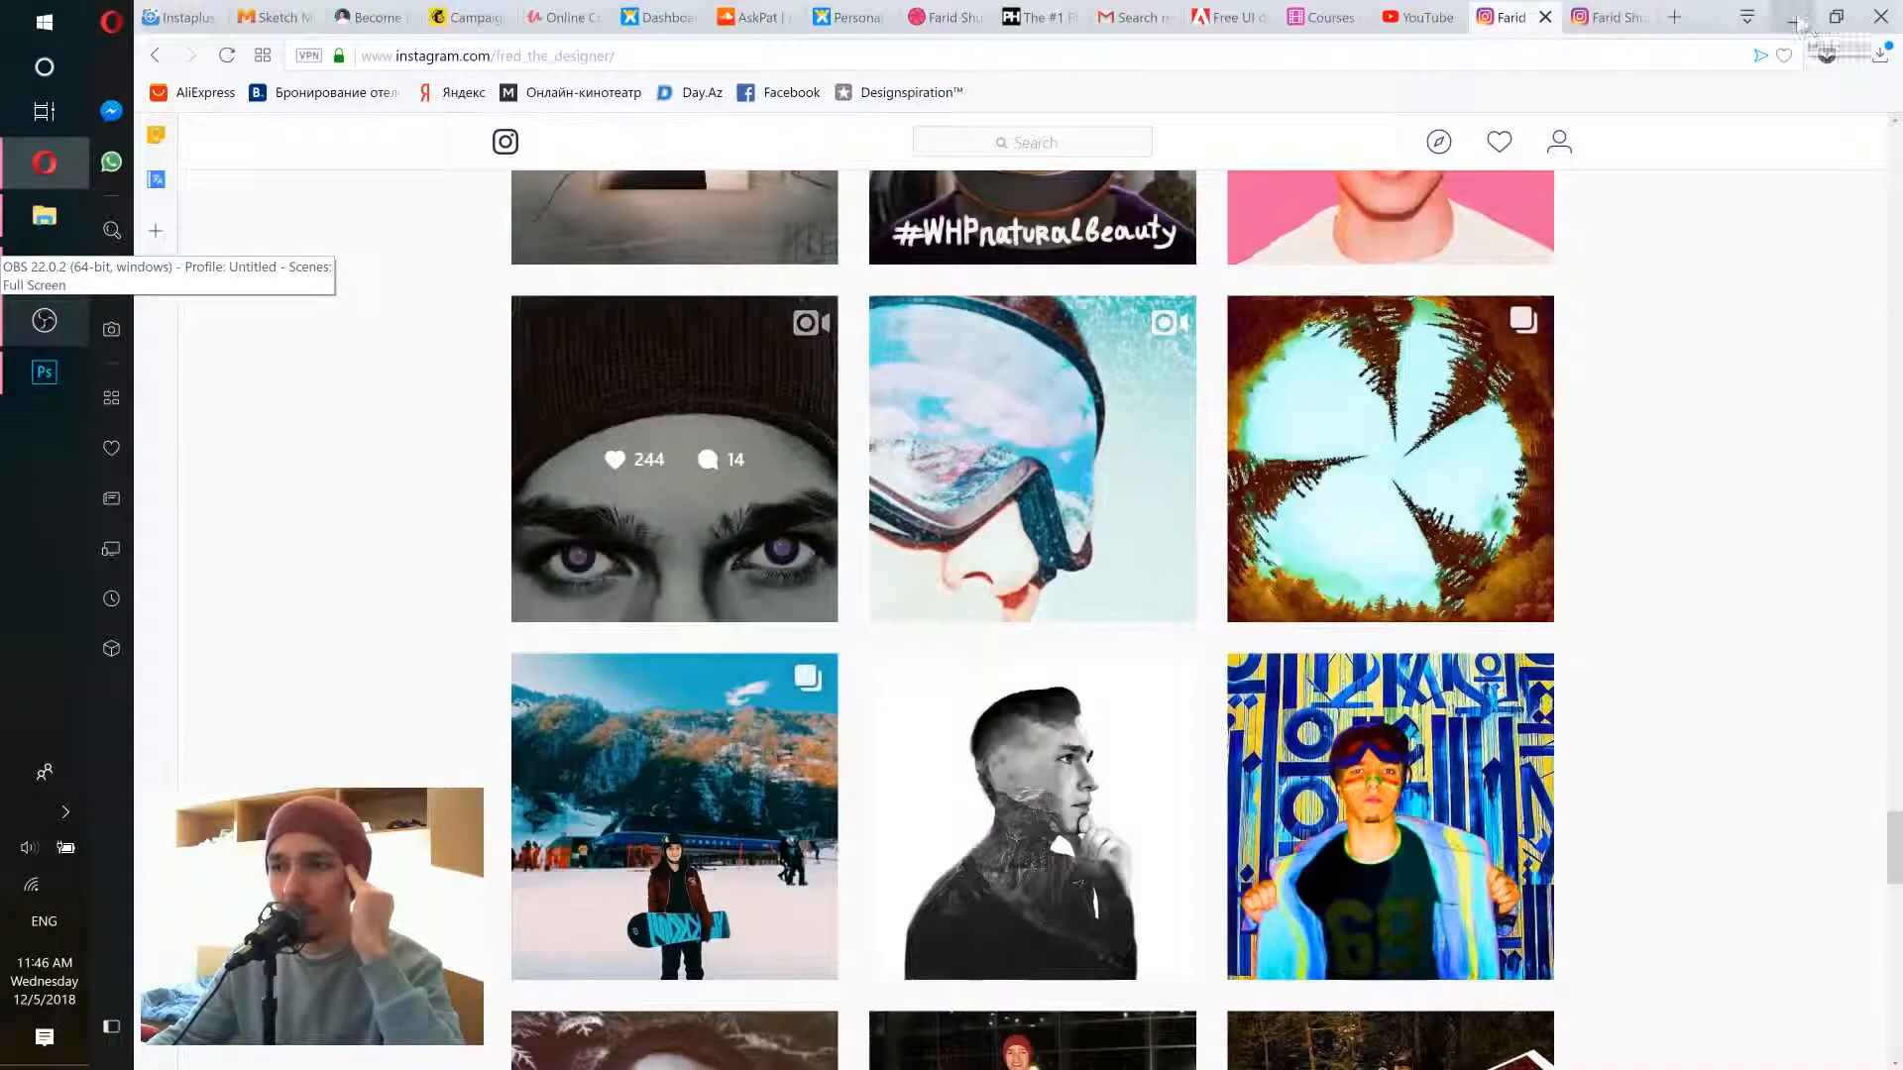
{"action": "left_click", "coordinate": [1790, 15]}
{"action": "left_click", "coordinate": [1789, 17]}
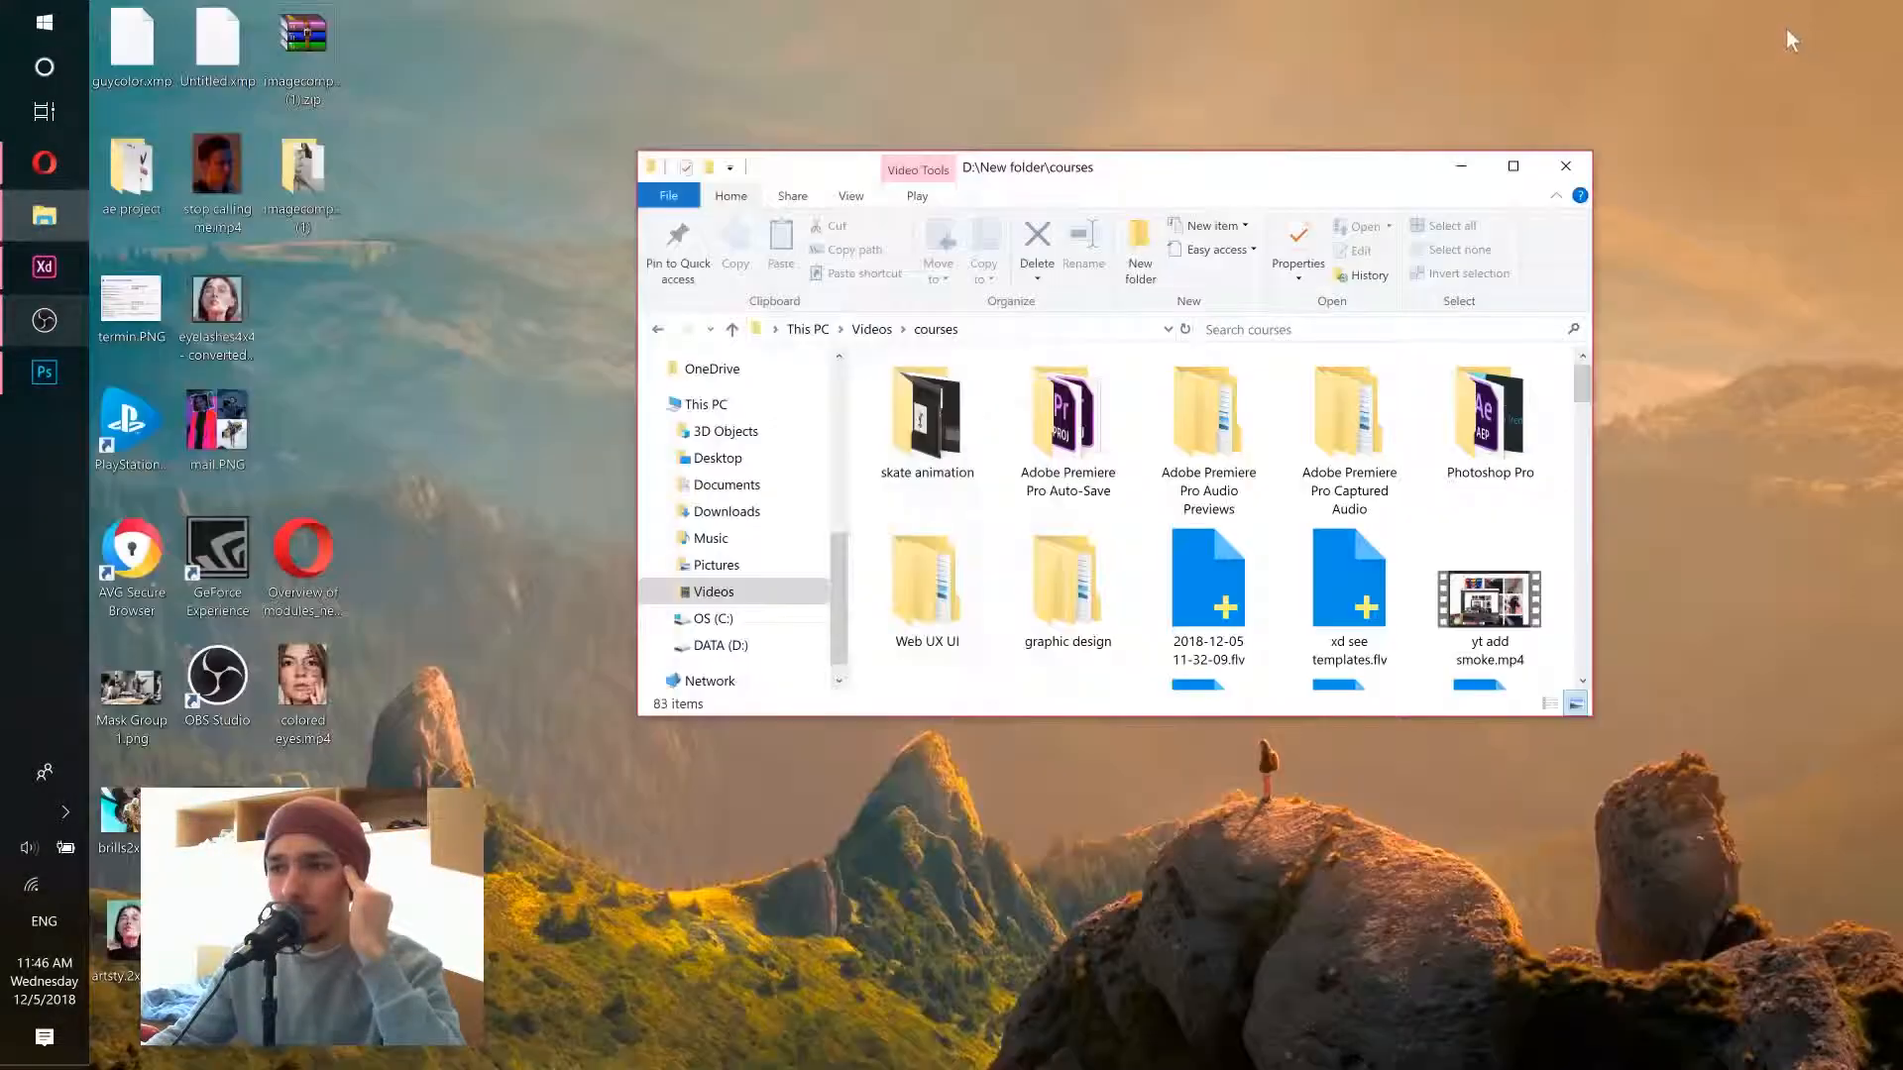
{"action": "left_click", "coordinate": [1564, 171]}
{"action": "left_click", "coordinate": [281, 694]}
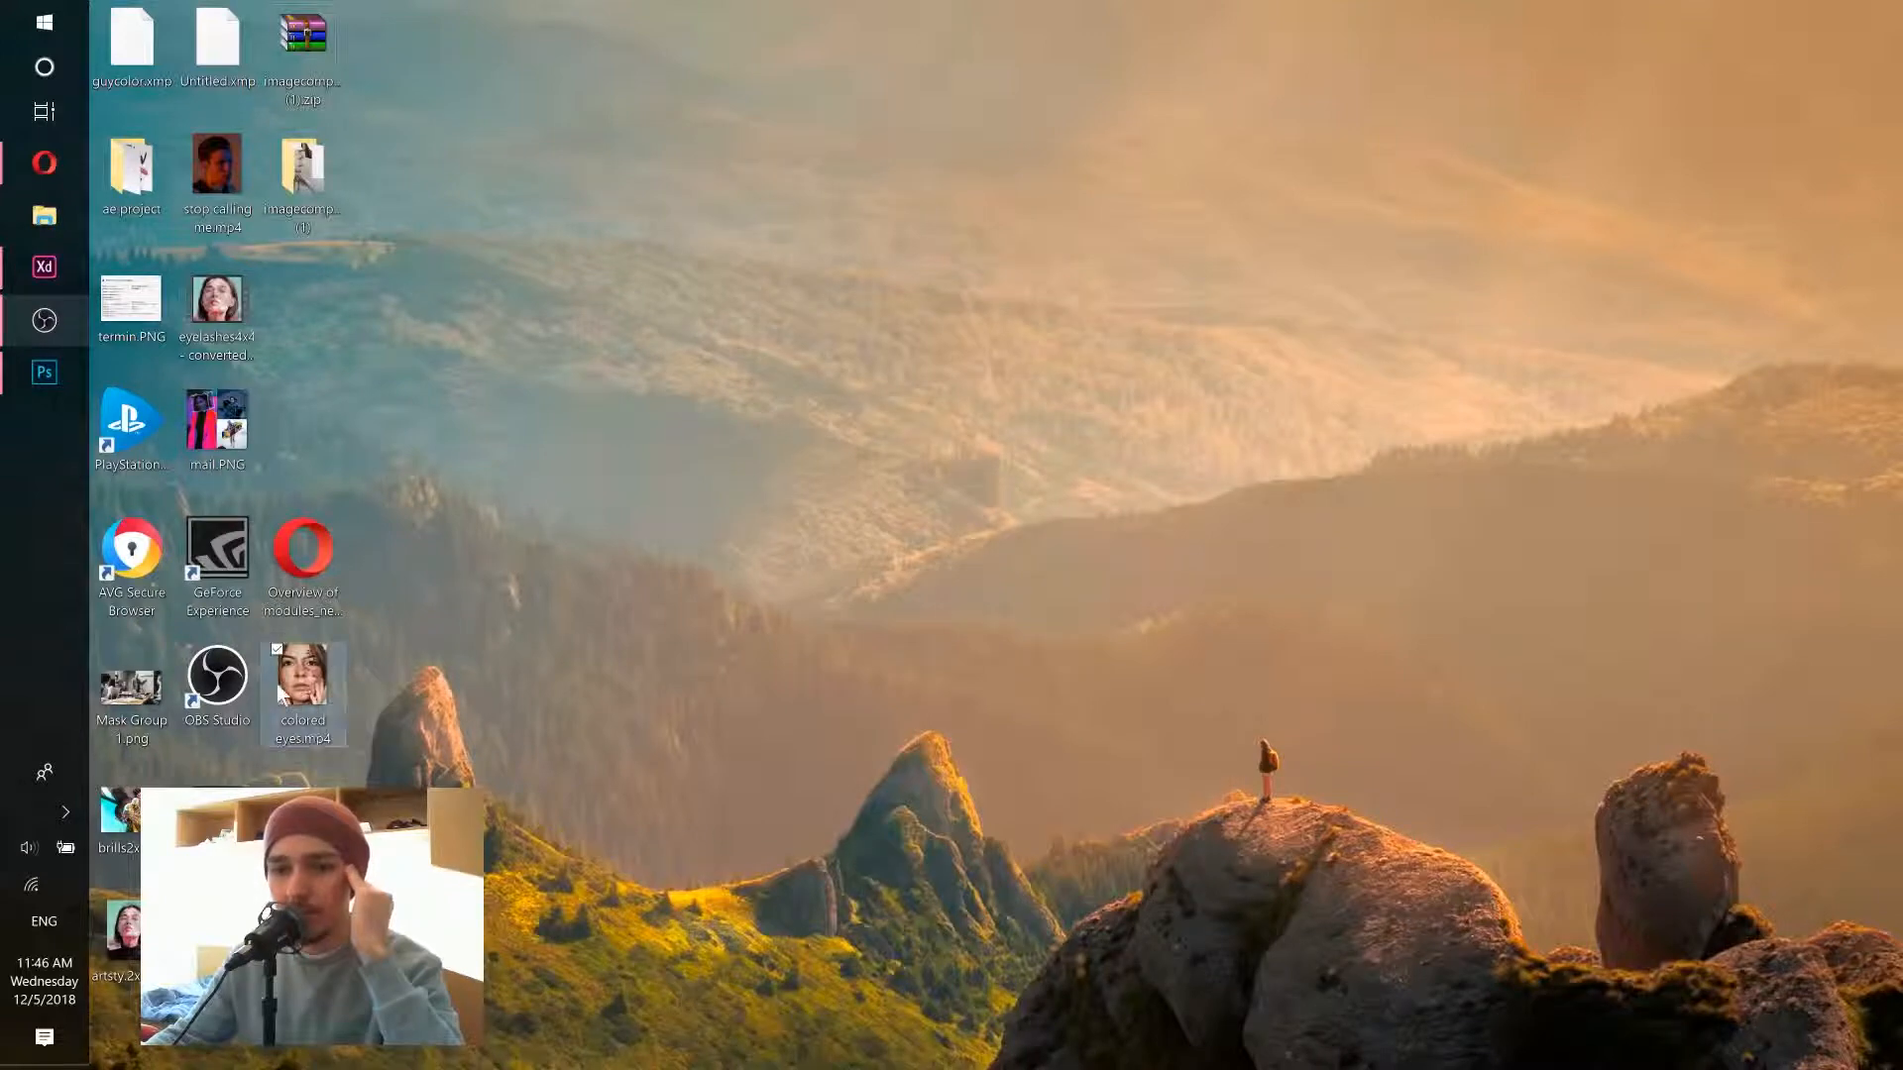
{"action": "double_click", "coordinate": [305, 677]}
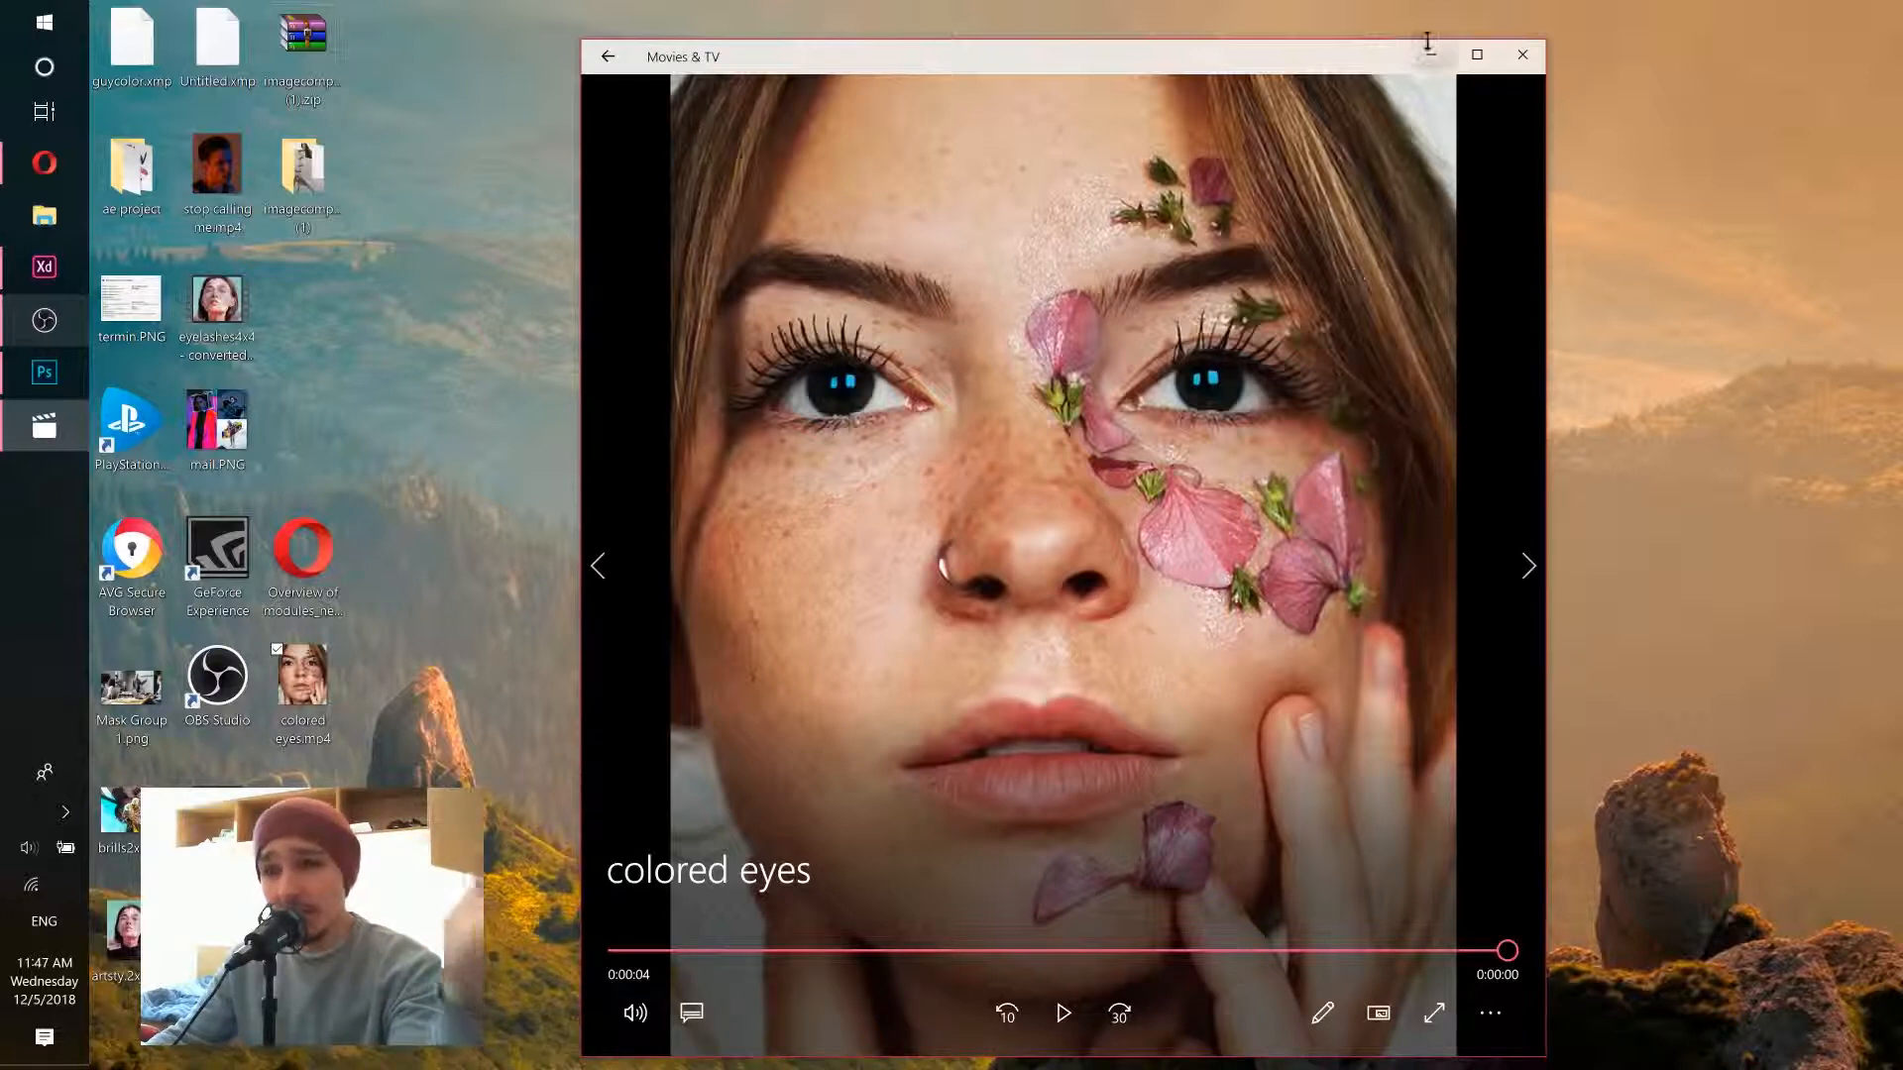
{"action": "left_click", "coordinate": [1523, 56]}
Step: Switch to Opera, open the account's YouTube channel, and browse up through the Instagram gallery page
{"action": "left_click", "coordinate": [63, 164]}
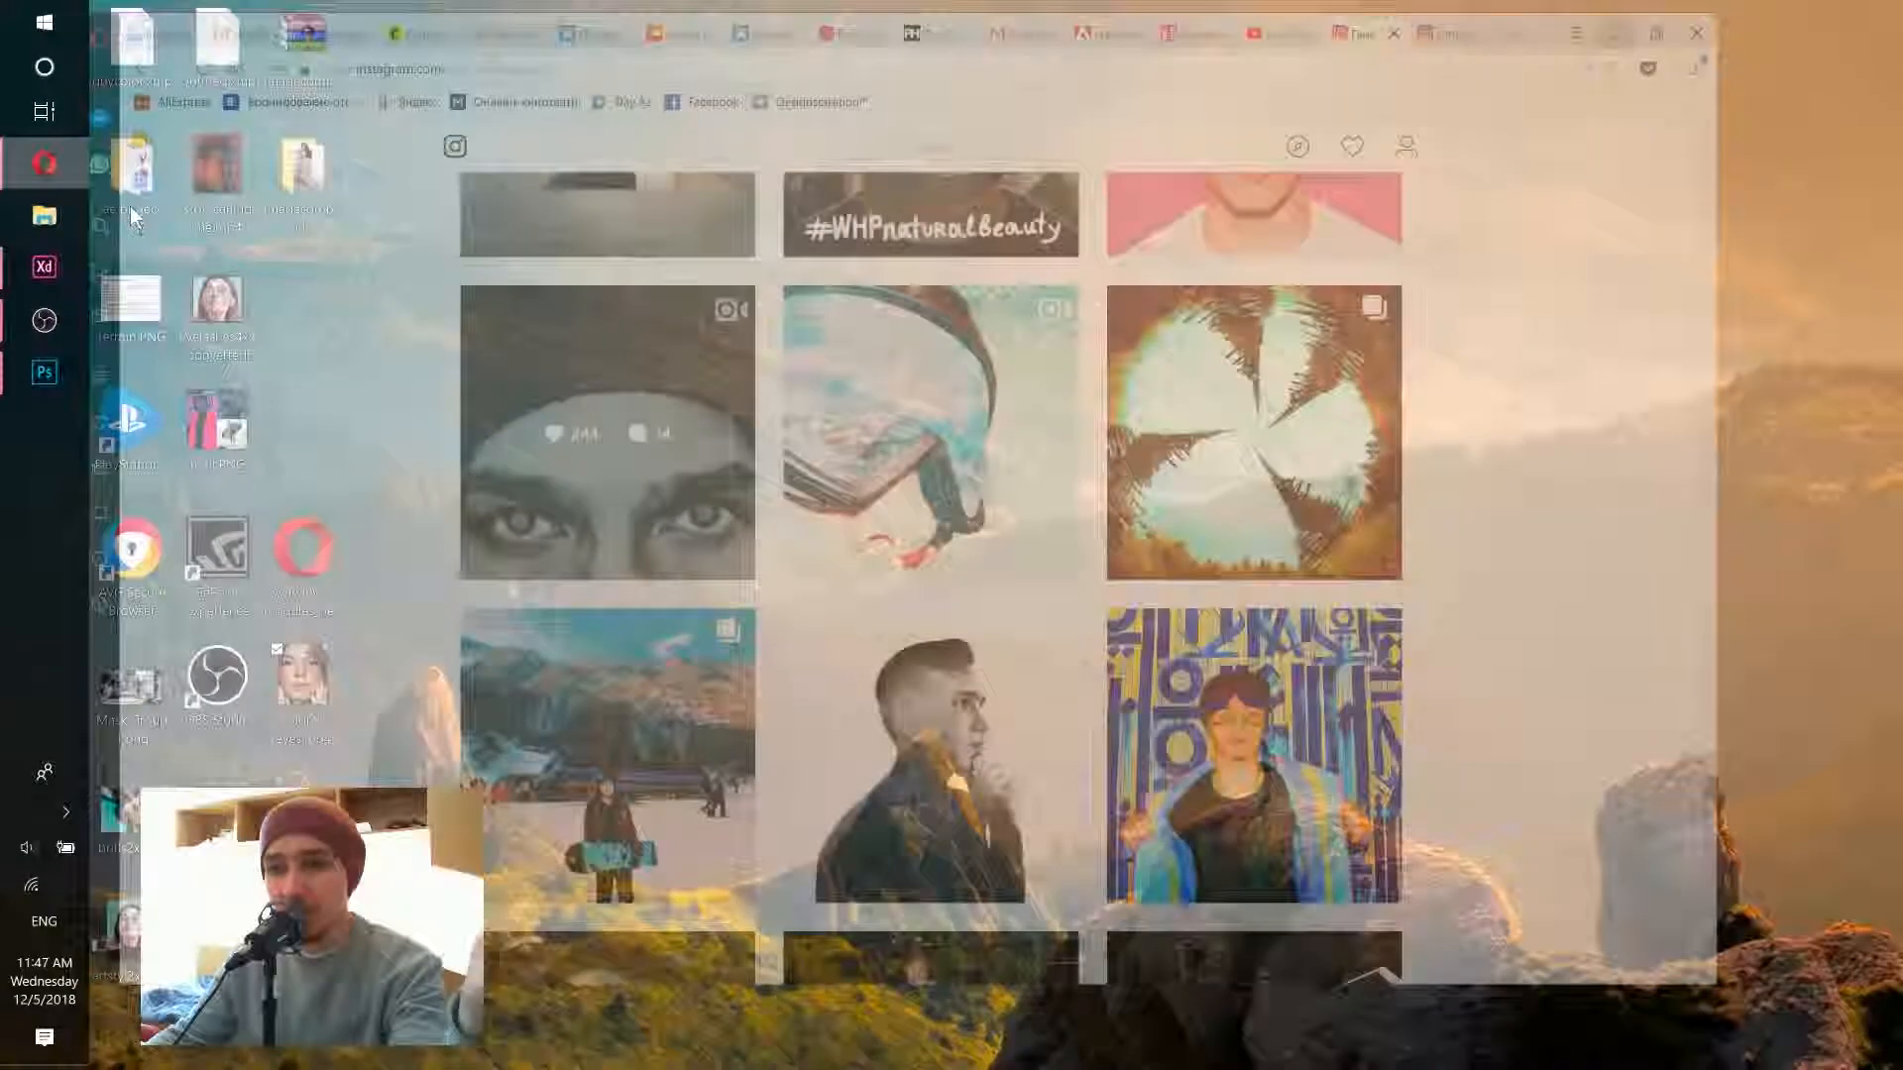
{"action": "left_click", "coordinate": [1415, 17]}
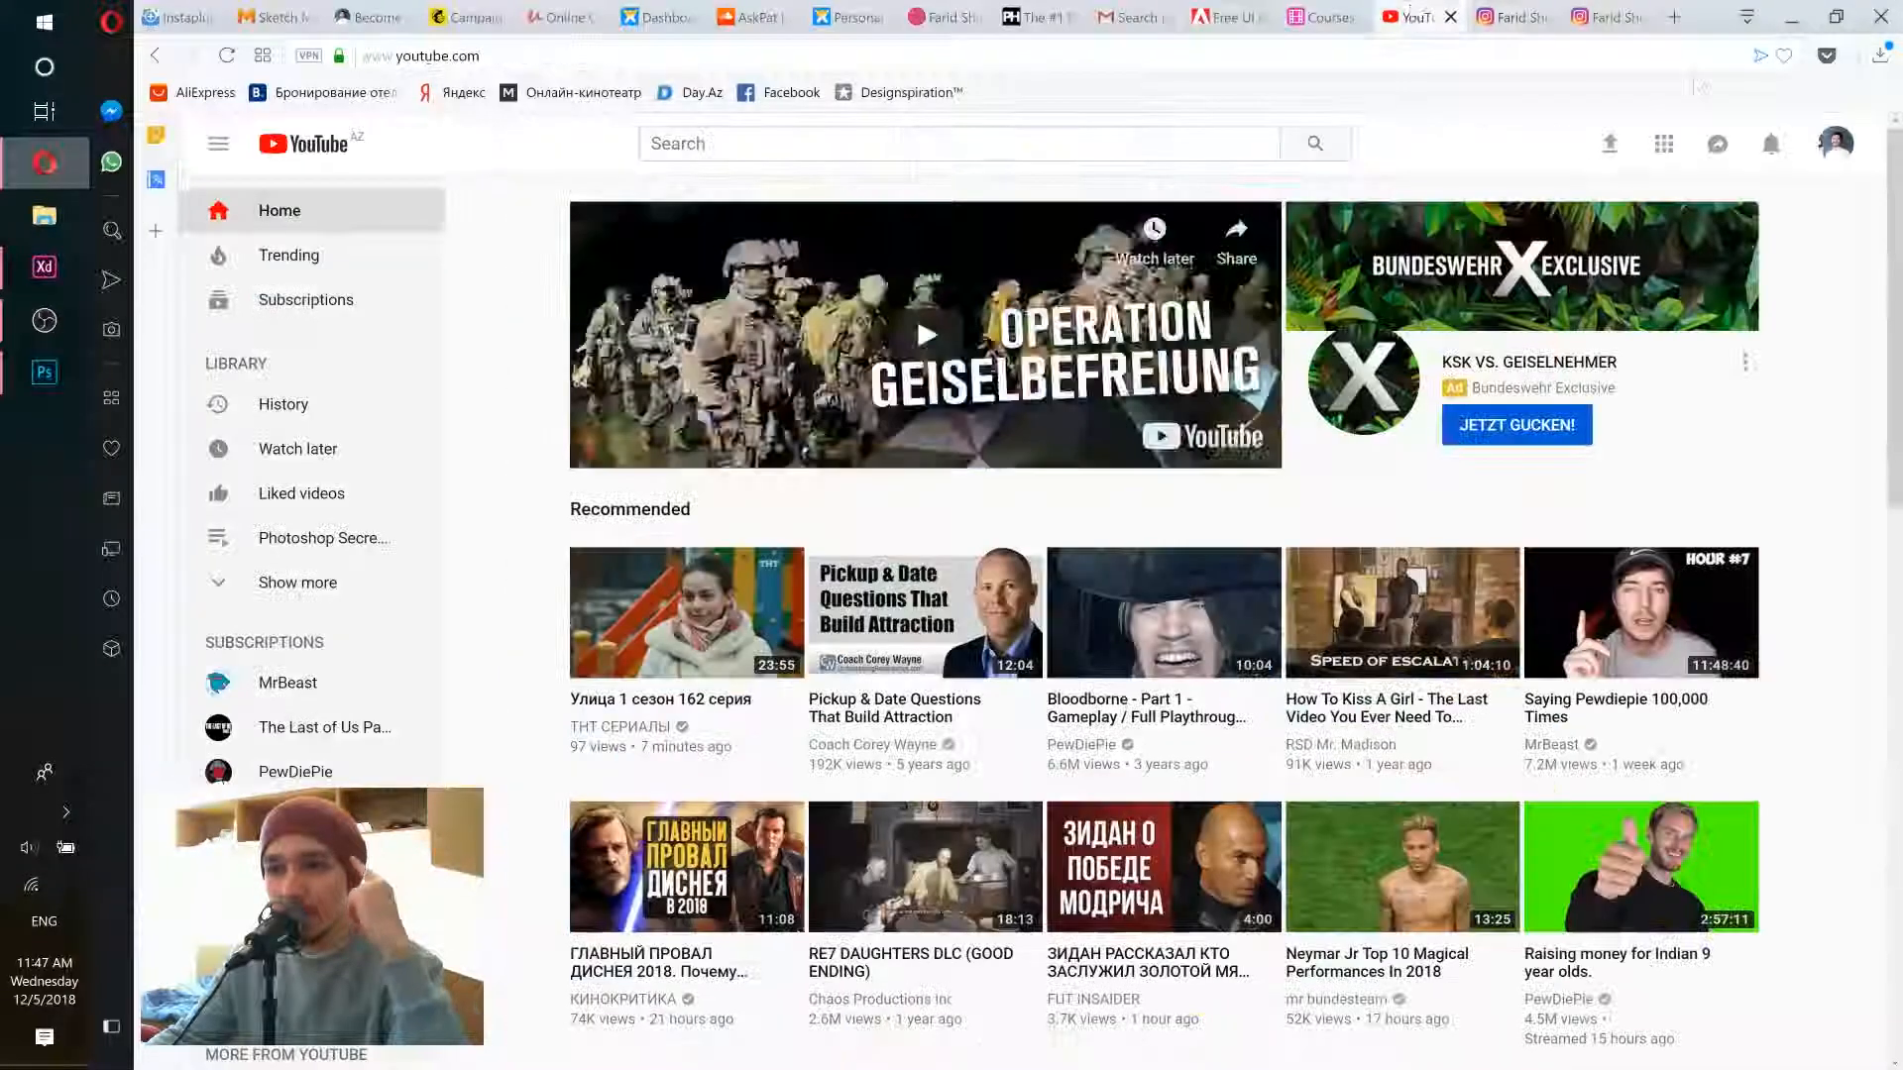
{"action": "left_click", "coordinate": [1835, 143]}
{"action": "scroll", "coordinate": [1645, 294], "scroll_direction": "down", "scroll_amount": 3}
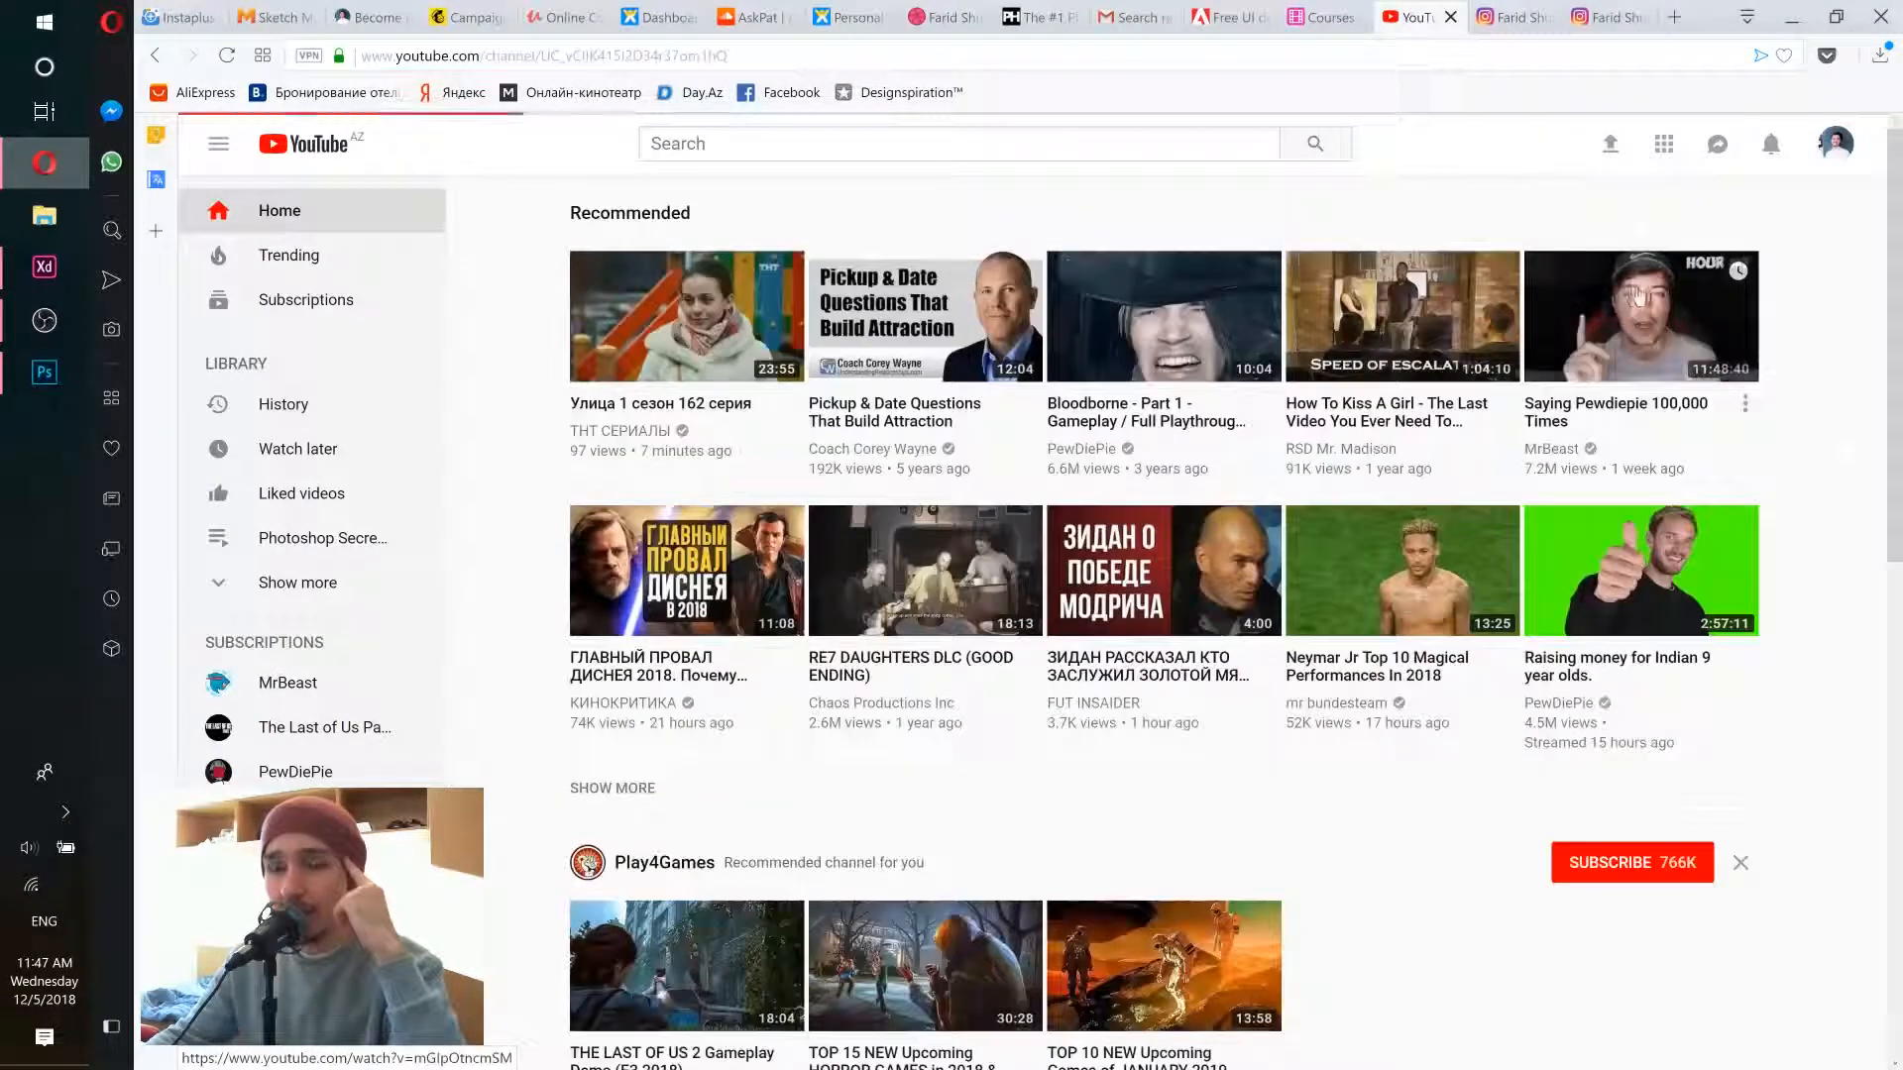
{"action": "left_click", "coordinate": [1606, 17]}
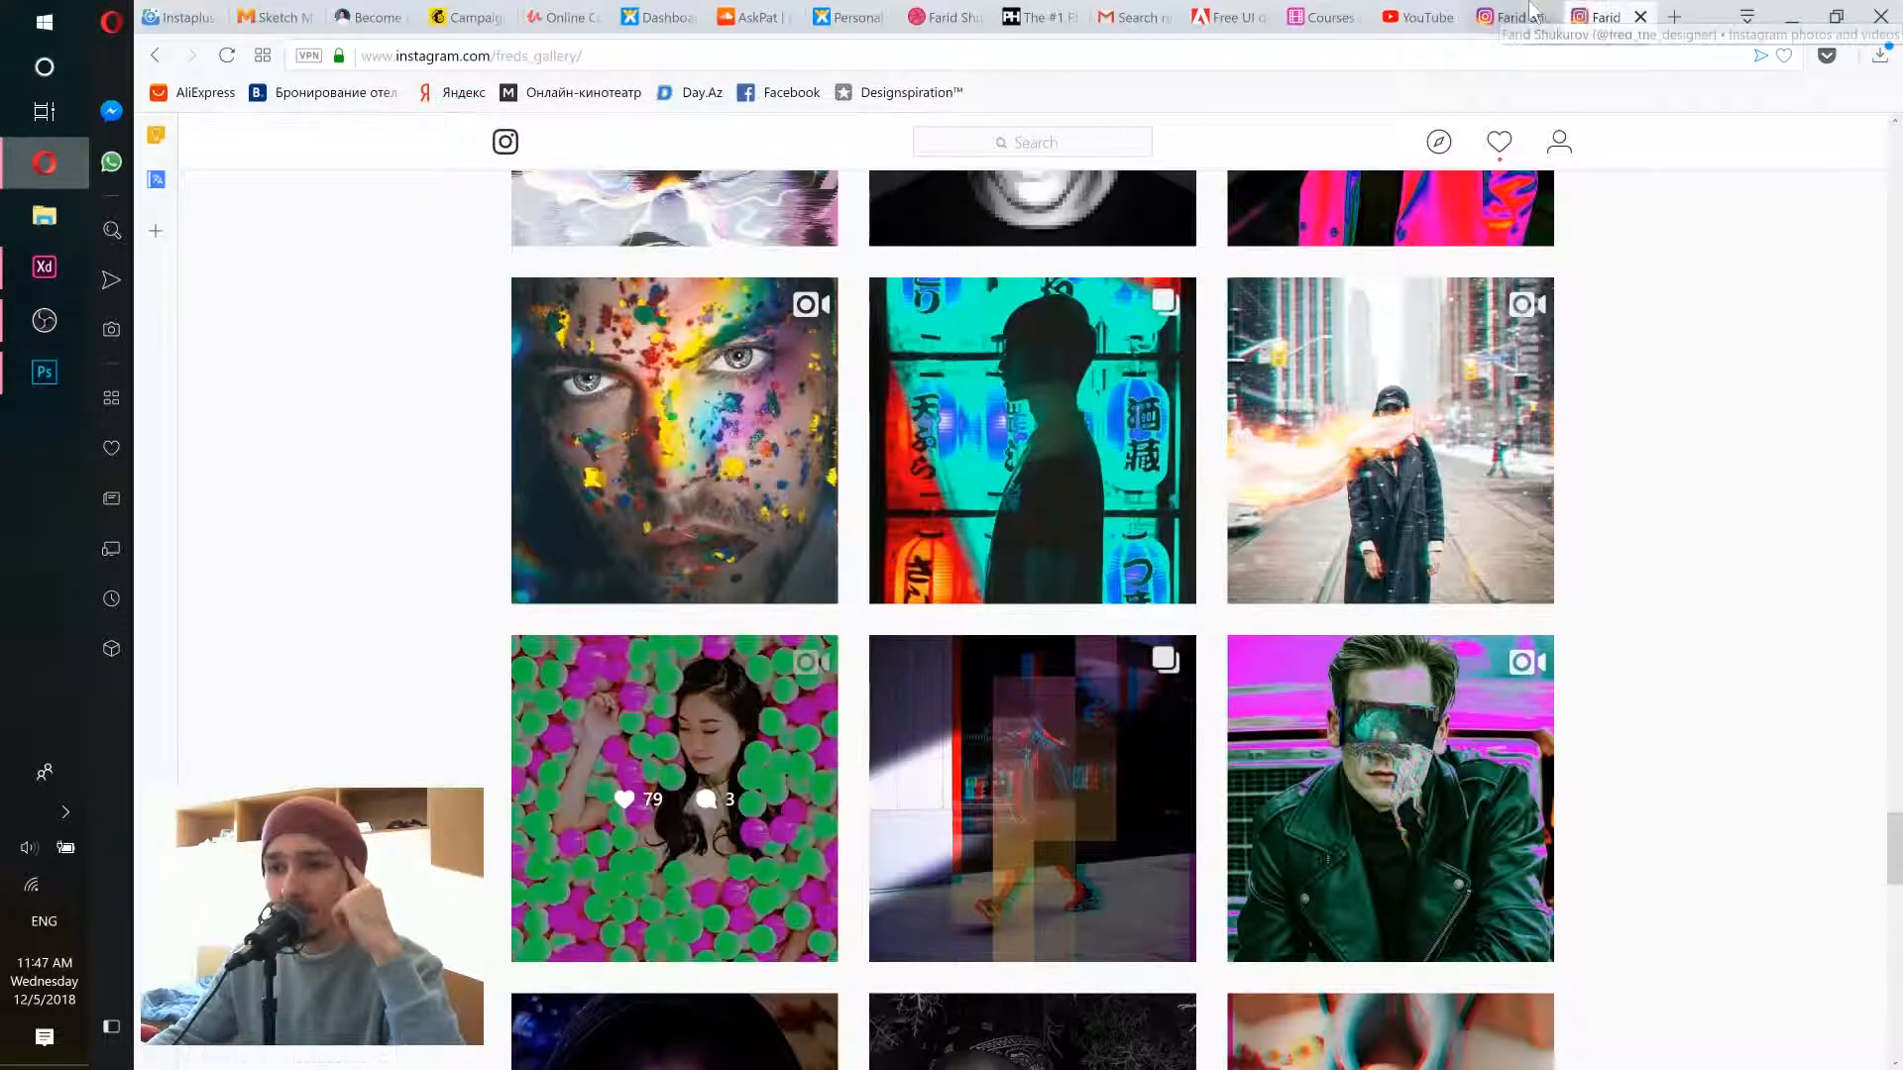
{"action": "scroll", "coordinate": [1661, 491], "scroll_direction": "up", "scroll_amount": 20}
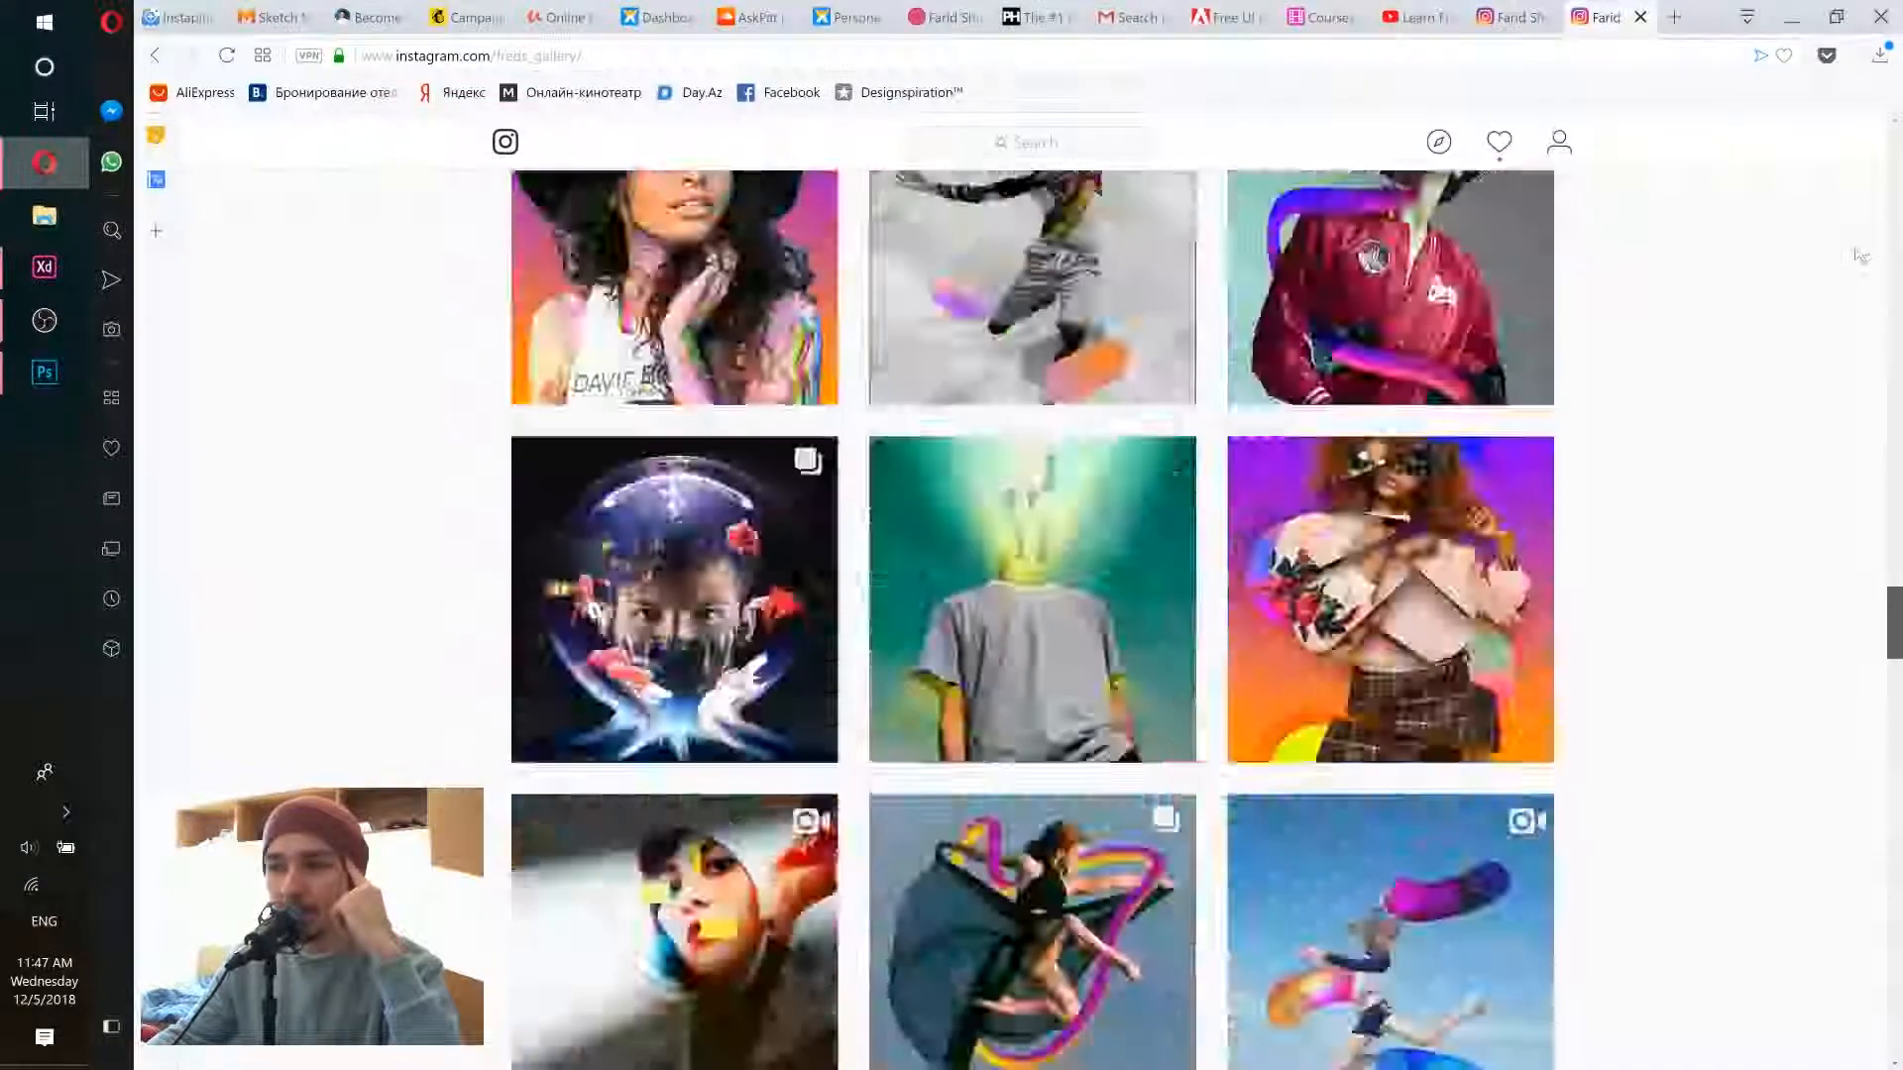